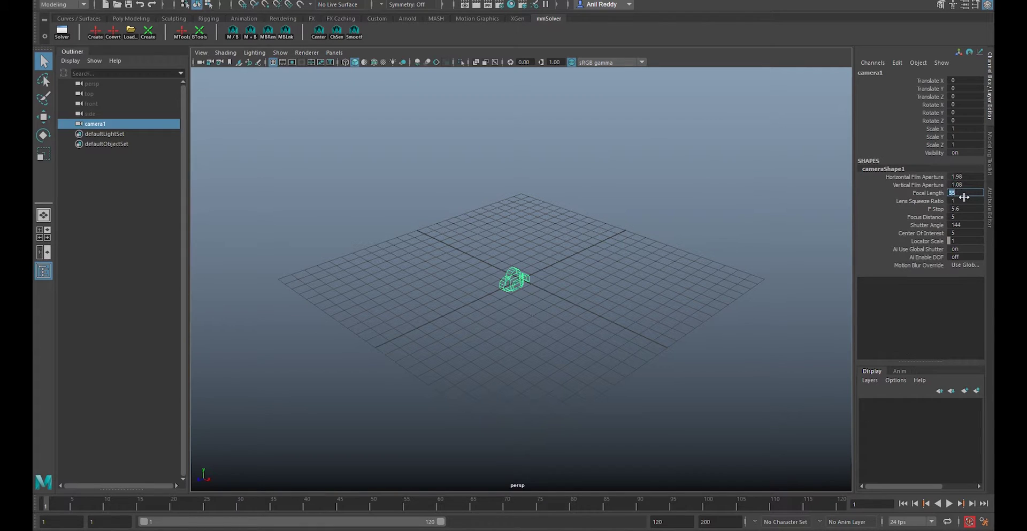
Rename the existing camera1 to camMain
{"action": "left_click", "coordinate": [96, 187]}
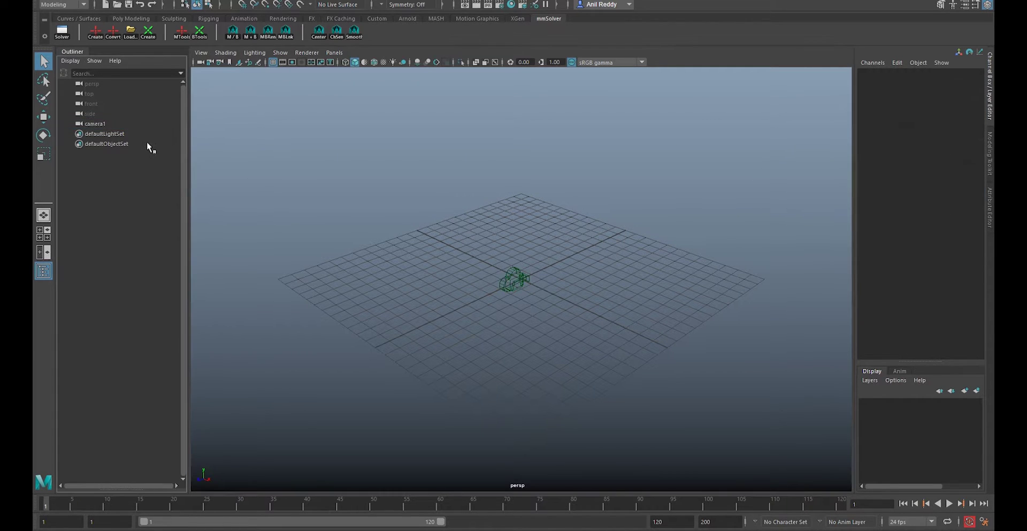
{"action": "double_click", "coordinate": [124, 124]}
{"action": "type", "text": "camMain"}
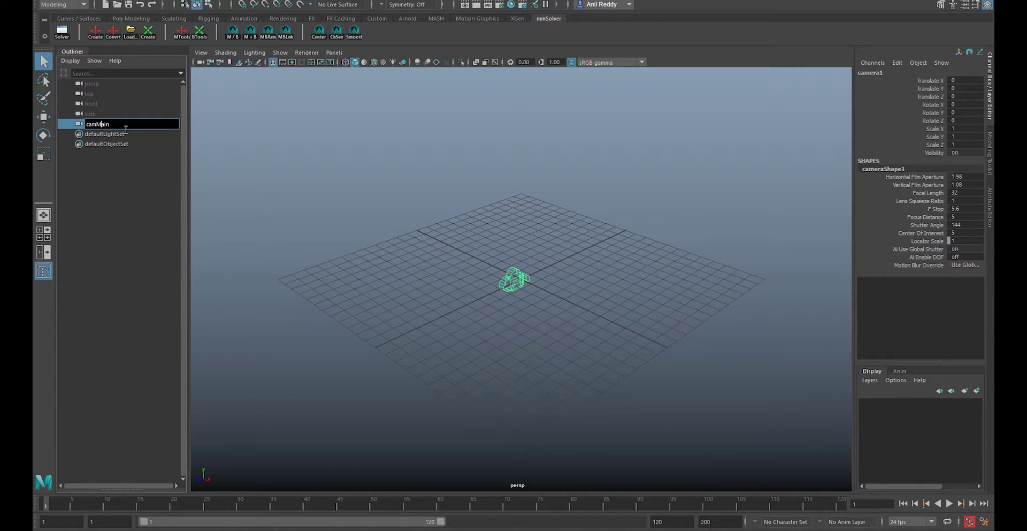
{"action": "key", "text": "Return"}
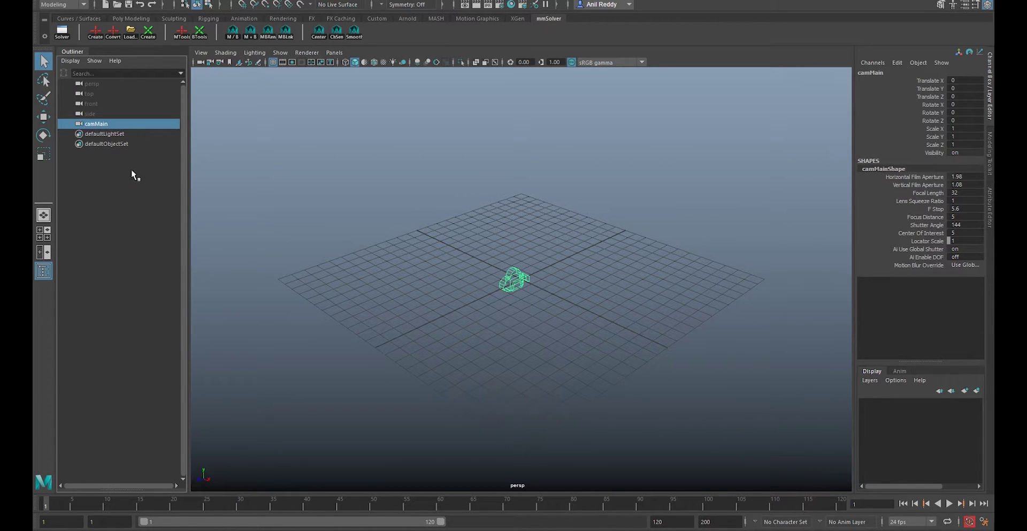
Create a second camera and name it witness
{"action": "left_click", "coordinate": [84, 4]}
{"action": "mouse_move", "coordinate": [133, 55]}
{"action": "left_click", "coordinate": [233, 58]}
{"action": "double_click", "coordinate": [139, 133]}
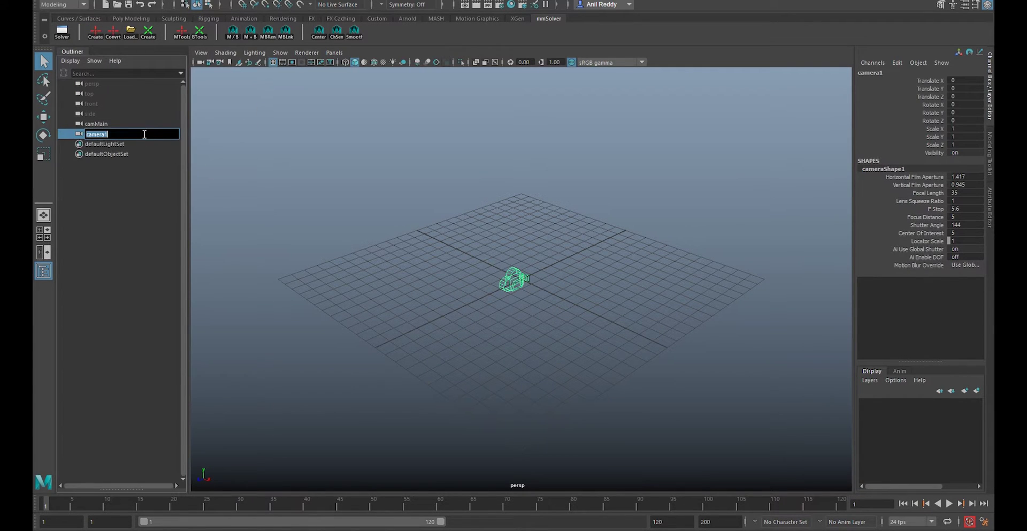
{"action": "type", "text": "witness"}
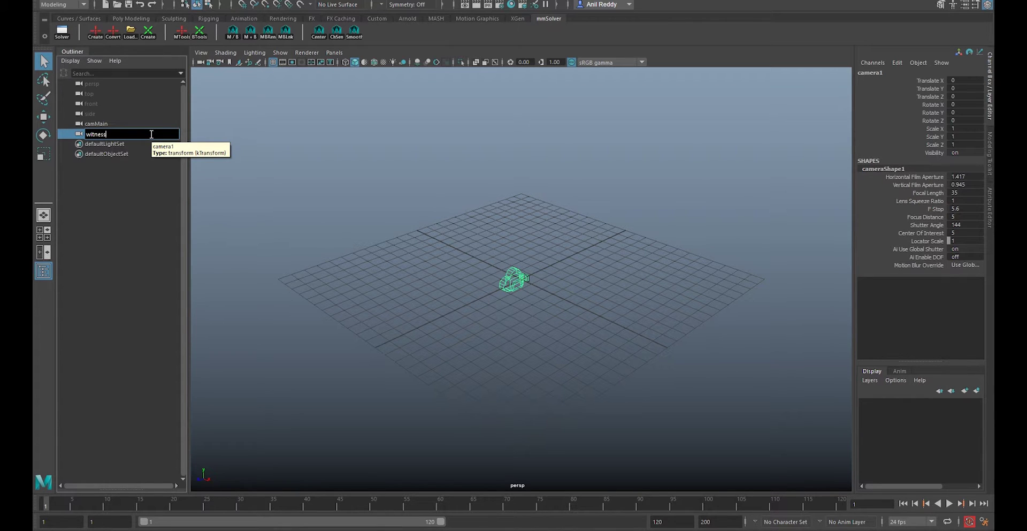
{"action": "key", "text": "Return"}
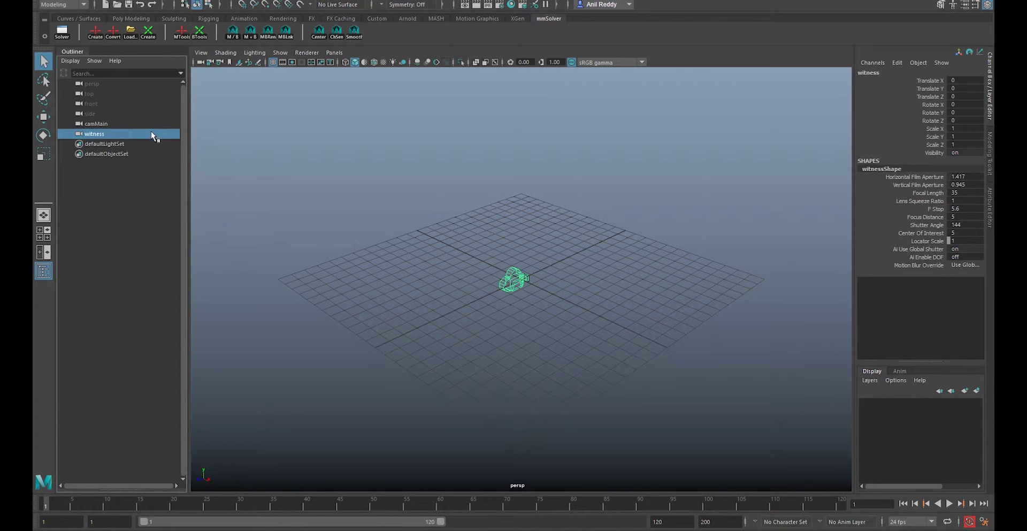
Check the camera notes and set the witness camera's film aperture to 1.98 by 1.08, with a focal length of 35
{"action": "key", "text": "alt+Tab"}
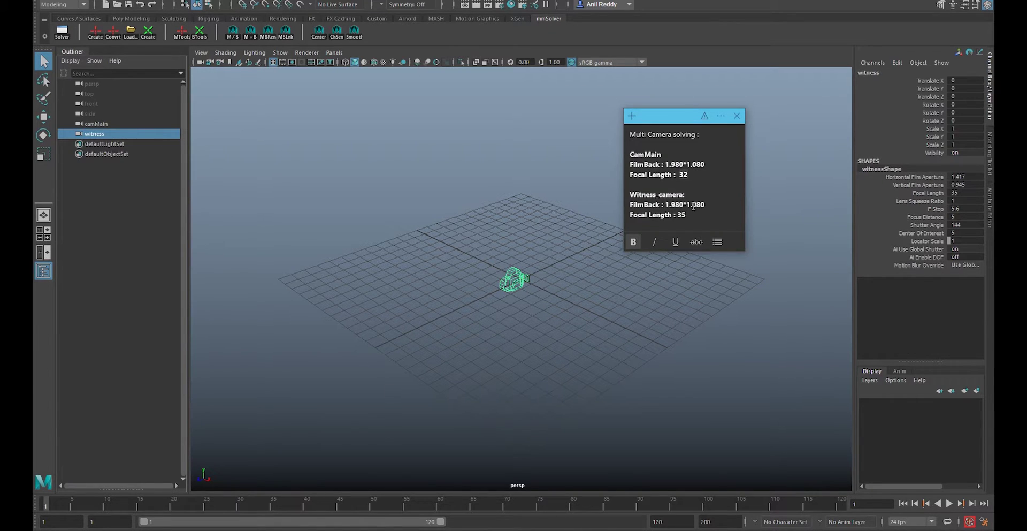
{"action": "double_click", "coordinate": [951, 176]}
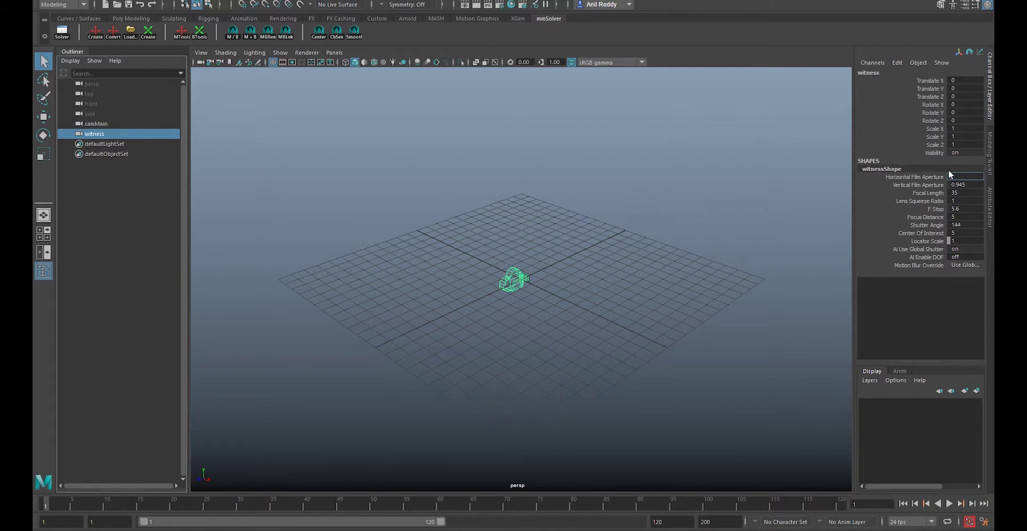
{"action": "type", "text": "0.98"}
{"action": "key", "text": "Tab"}
{"action": "key", "text": "Tab"}
{"action": "left_click", "coordinate": [143, 255]}
Look through camMain and import multiCameraSolveBackPlate.0025.tga from the backPlate_camMain folder as its image plane
{"action": "left_click", "coordinate": [103, 124]}
{"action": "middle_click_drag", "start_coordinate": [104, 124], "coordinate": [473, 174]}
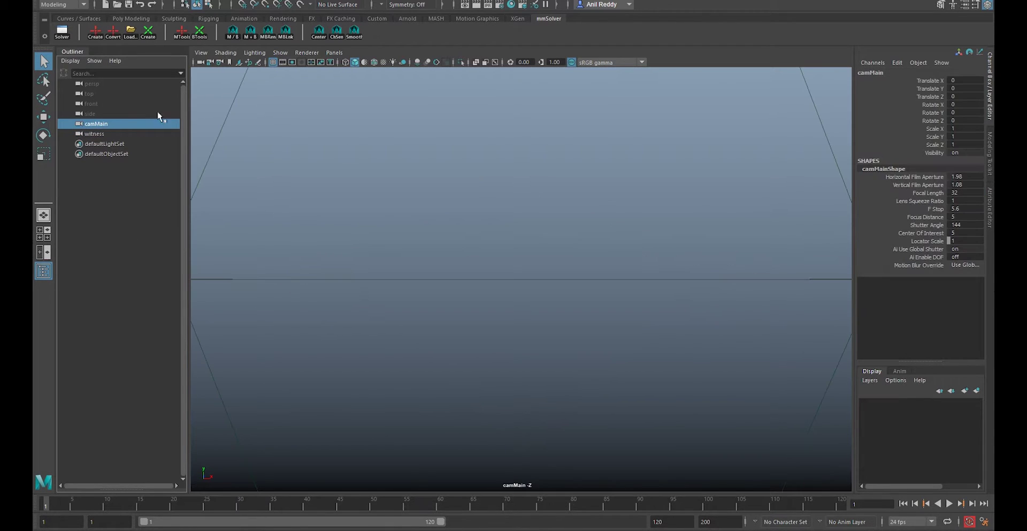
{"action": "left_click", "coordinate": [201, 53]}
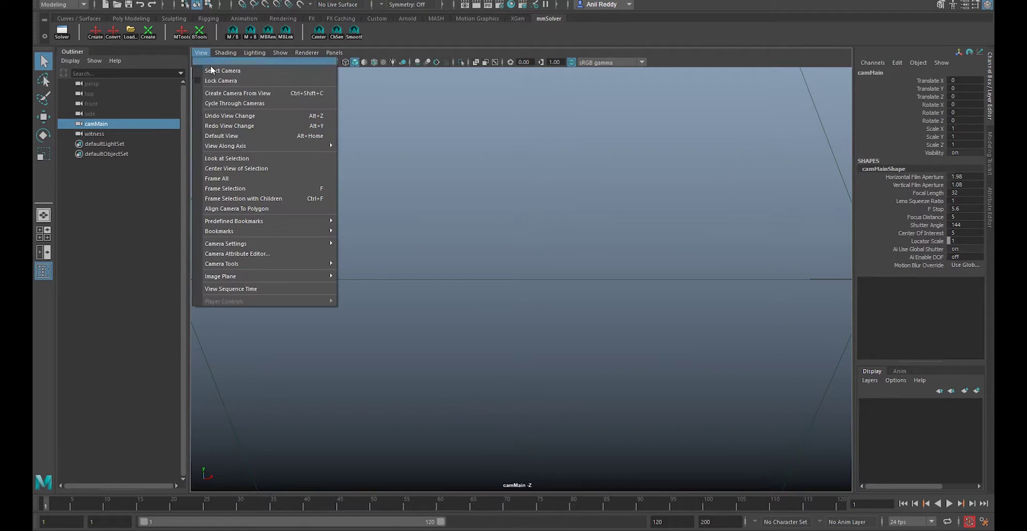
{"action": "mouse_move", "coordinate": [285, 275]}
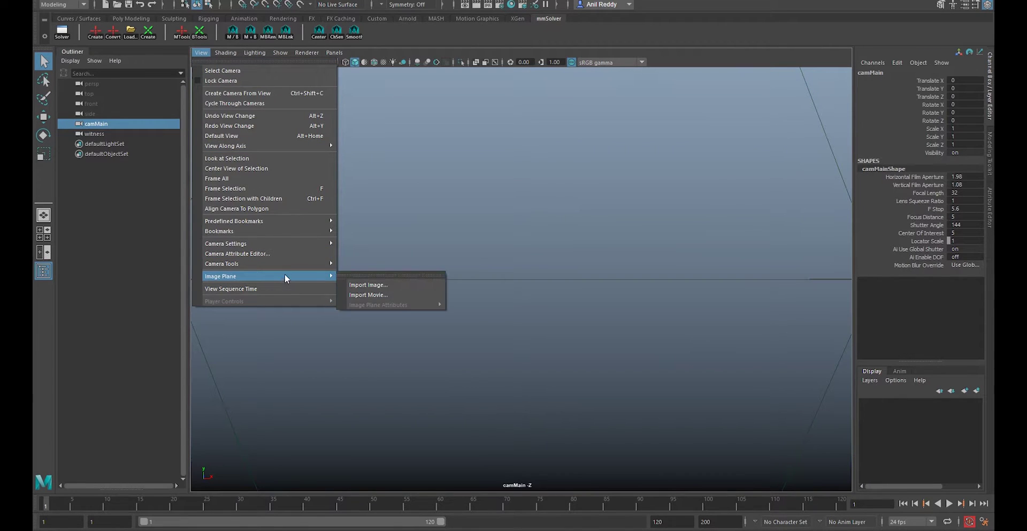
{"action": "left_click", "coordinate": [374, 283]}
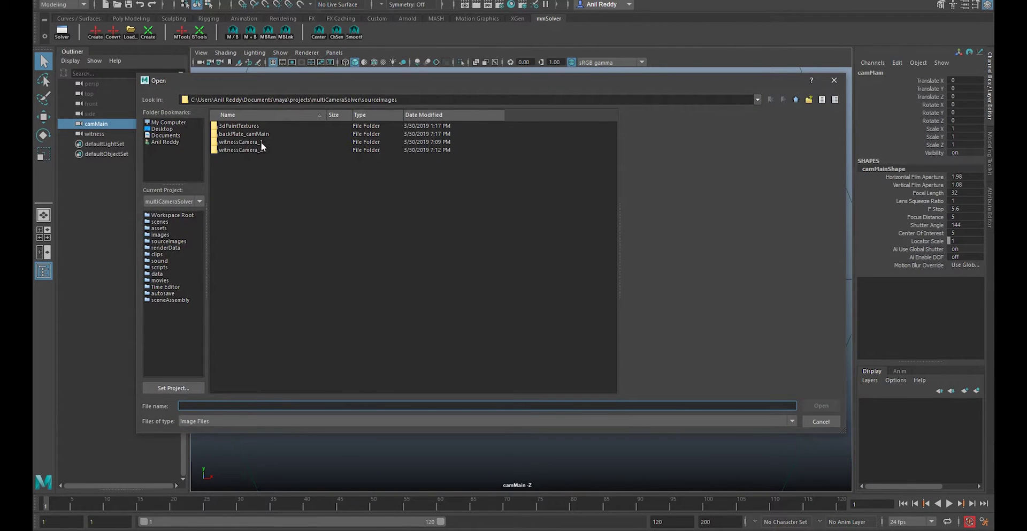
{"action": "double_click", "coordinate": [248, 133]}
{"action": "double_click", "coordinate": [249, 124]}
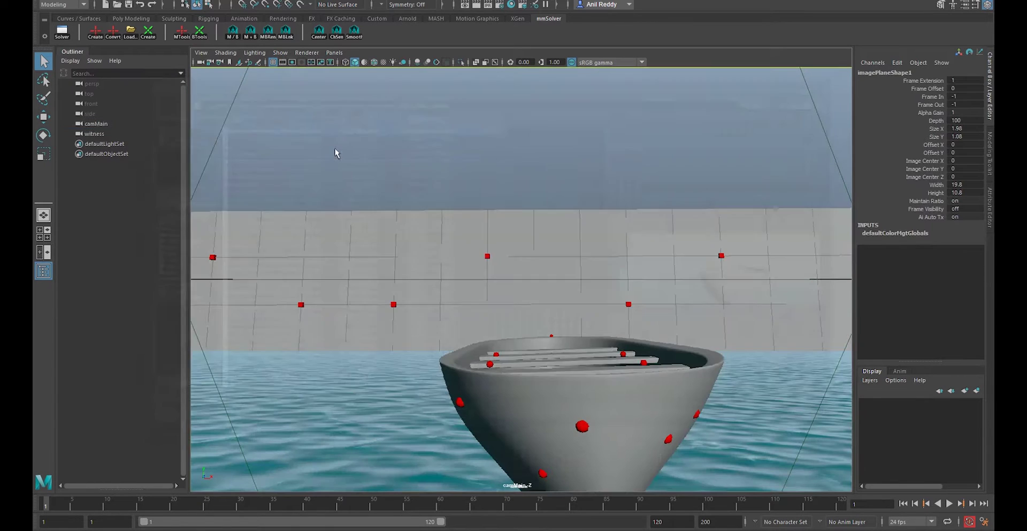
Set the timeline's start frame to 25
{"action": "left_click", "coordinate": [63, 518]}
{"action": "type", "text": "25"}
{"action": "key", "text": "Tab"}
{"action": "key", "text": "Tab"}
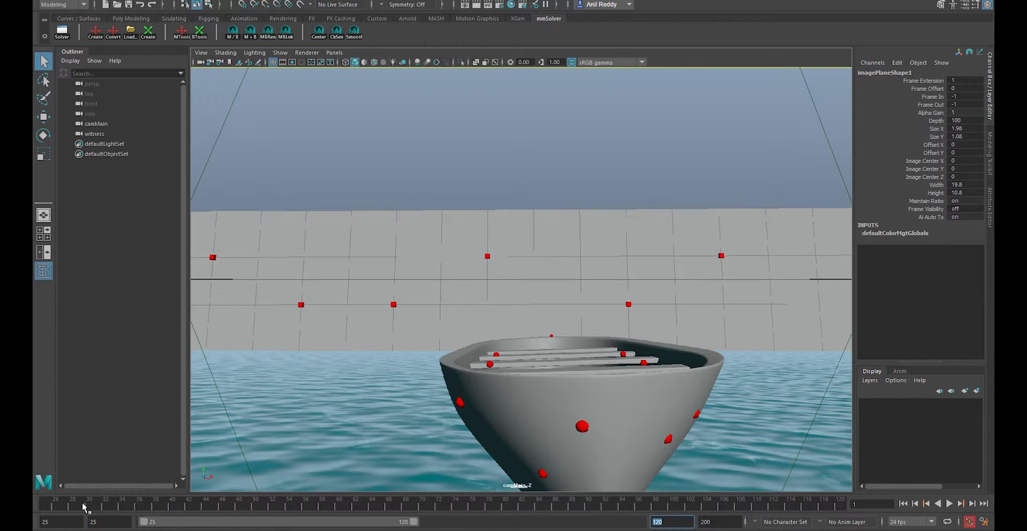
Turn on the image sequence option for camMain's image plane, play the footage and return to frame 25
{"action": "mouse_move", "coordinate": [100, 500]}
{"action": "left_mouse_down"}
{"action": "mouse_move", "coordinate": [431, 500]}
{"action": "mouse_move", "coordinate": [316, 497]}
{"action": "left_mouse_up"}
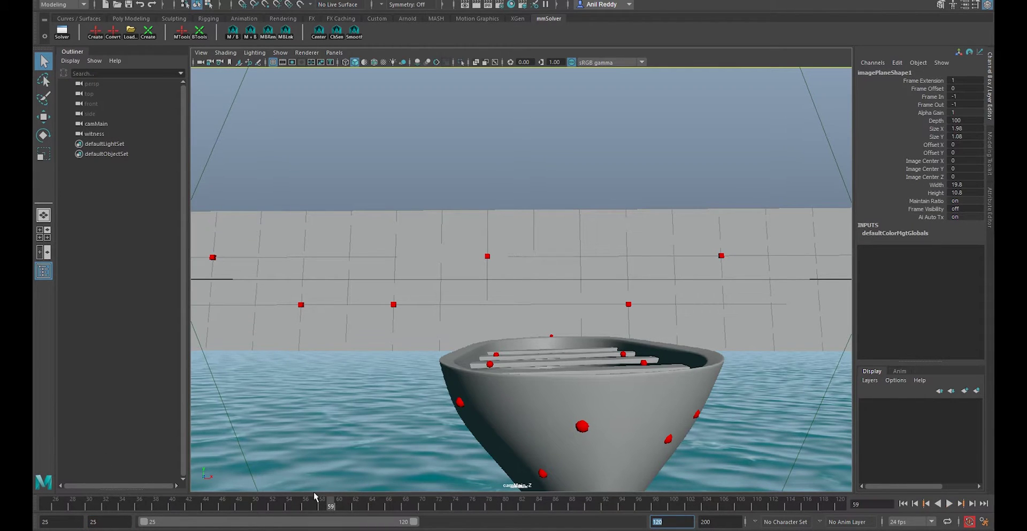
{"action": "left_click", "coordinate": [201, 53]}
{"action": "mouse_move", "coordinate": [278, 276]}
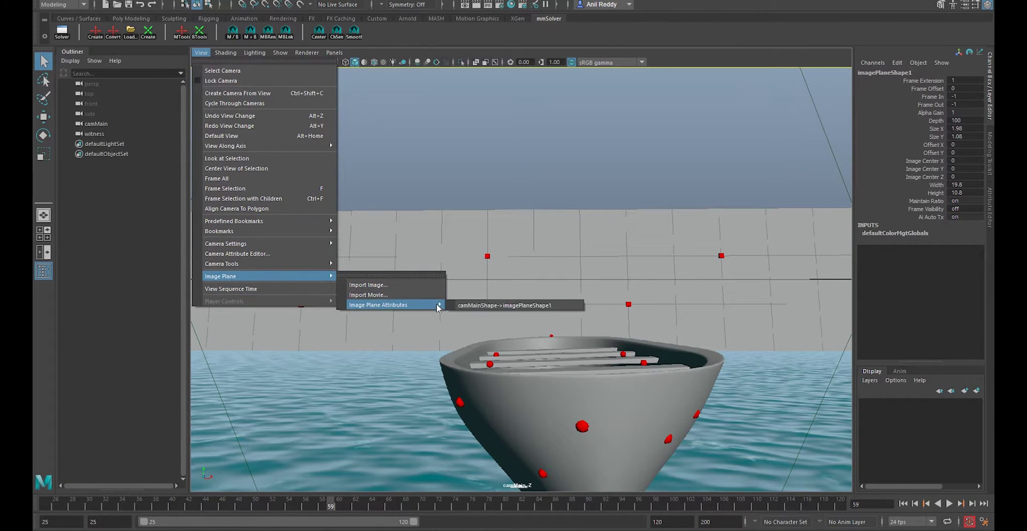
{"action": "left_click", "coordinate": [476, 305]}
{"action": "left_click", "coordinate": [874, 273]}
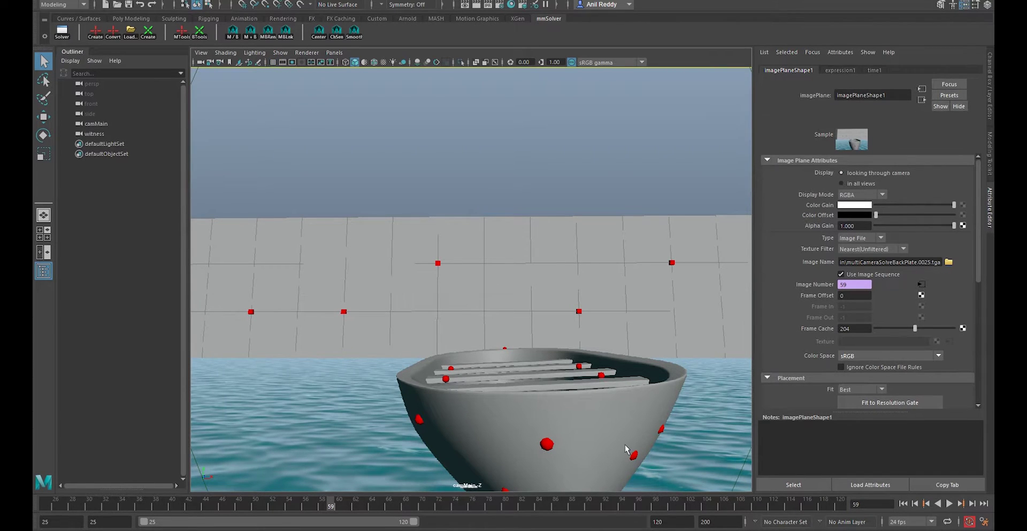
{"action": "key", "text": "alt+v"}
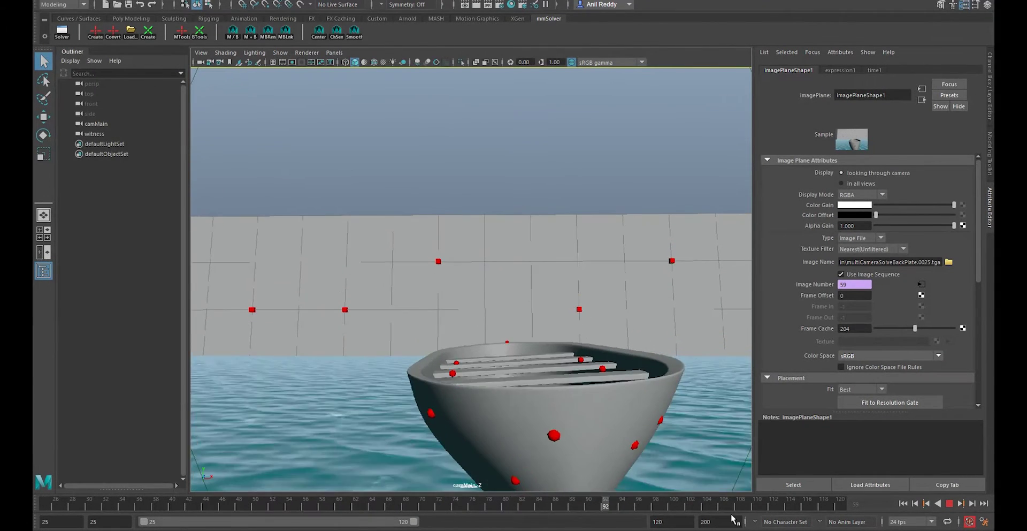
{"action": "left_click_drag", "start_coordinate": [280, 507], "coordinate": [47, 506]}
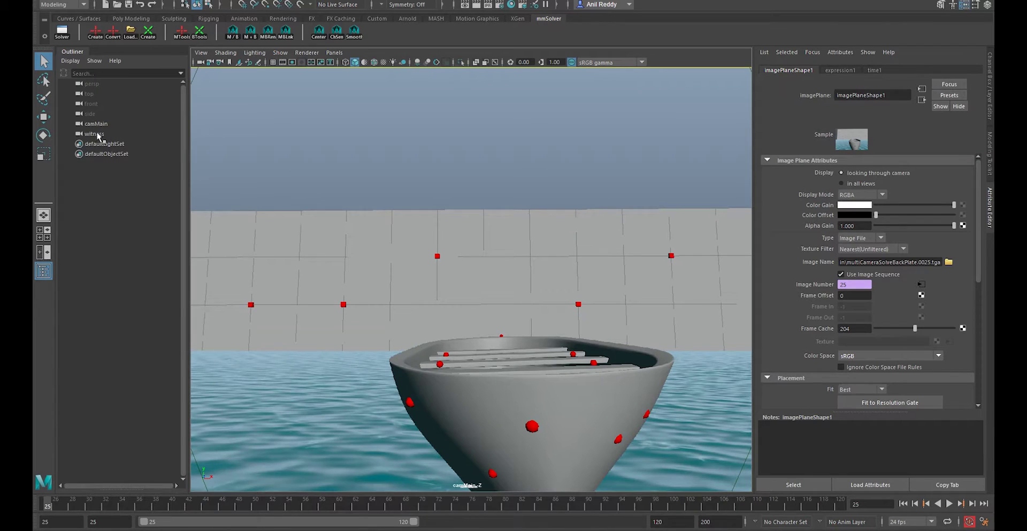
Look through the witness camera and import witnessCamera_1.0025.tga from the witnessCamera_1 folder as its image plane
{"action": "left_click", "coordinate": [100, 138]}
{"action": "middle_click_drag", "start_coordinate": [102, 137], "coordinate": [485, 143]}
{"action": "left_click", "coordinate": [200, 52]}
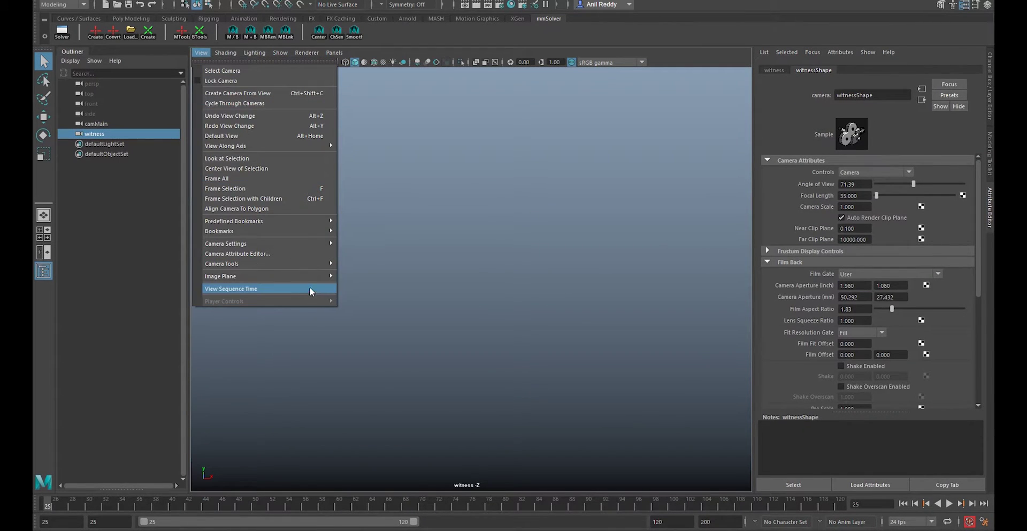
{"action": "mouse_move", "coordinate": [329, 276]}
{"action": "left_click", "coordinate": [399, 285]}
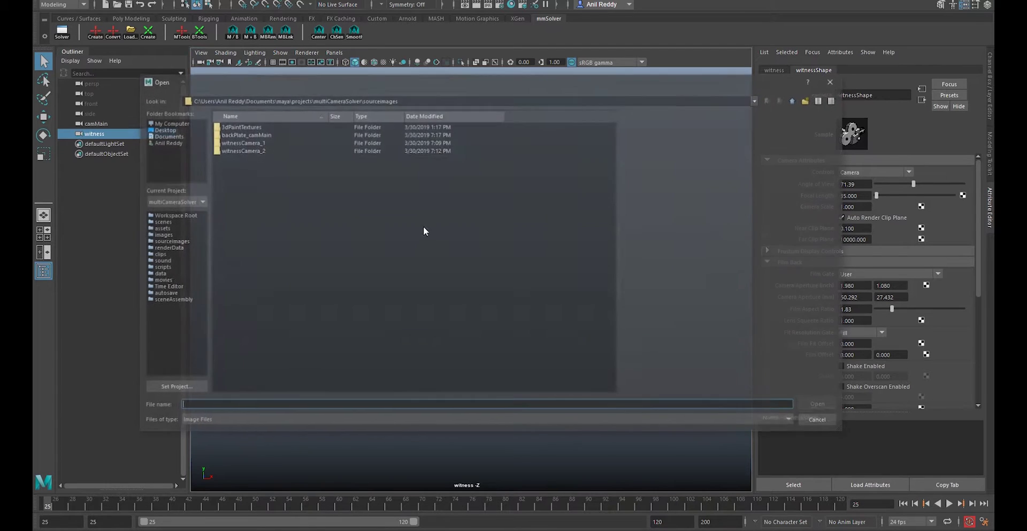
{"action": "double_click", "coordinate": [253, 141]}
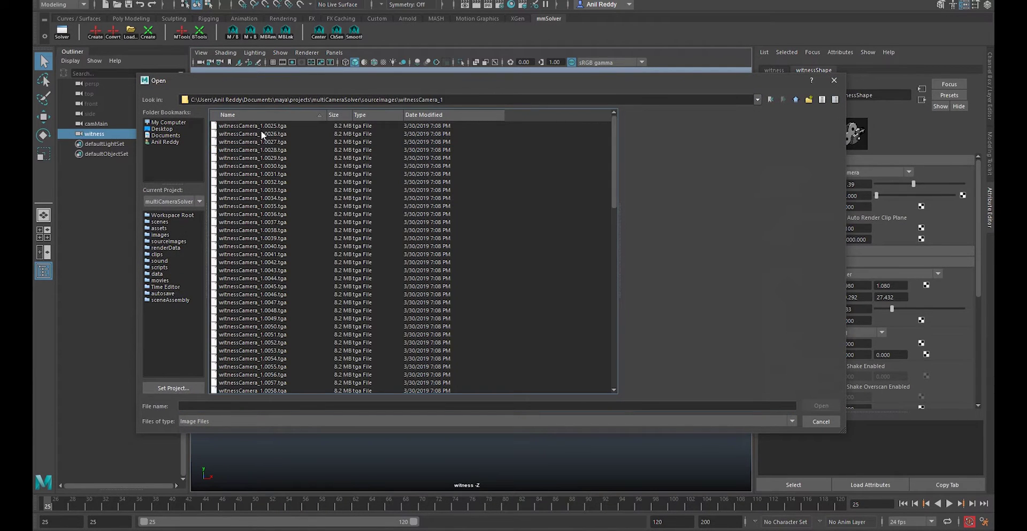
{"action": "double_click", "coordinate": [262, 125]}
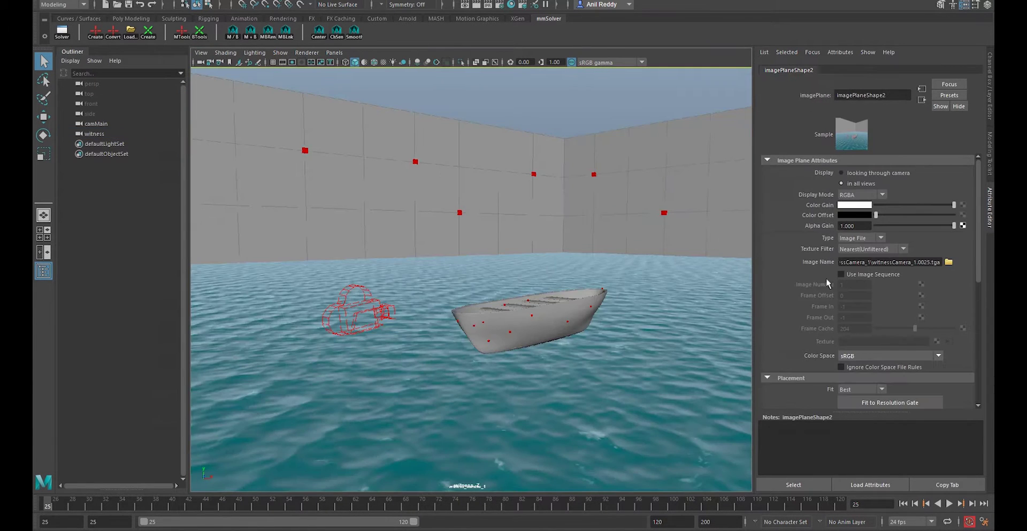
Turn on the image sequence option for the witness camera's image plane and play through its footage to frame 120
{"action": "left_click", "coordinate": [842, 274]}
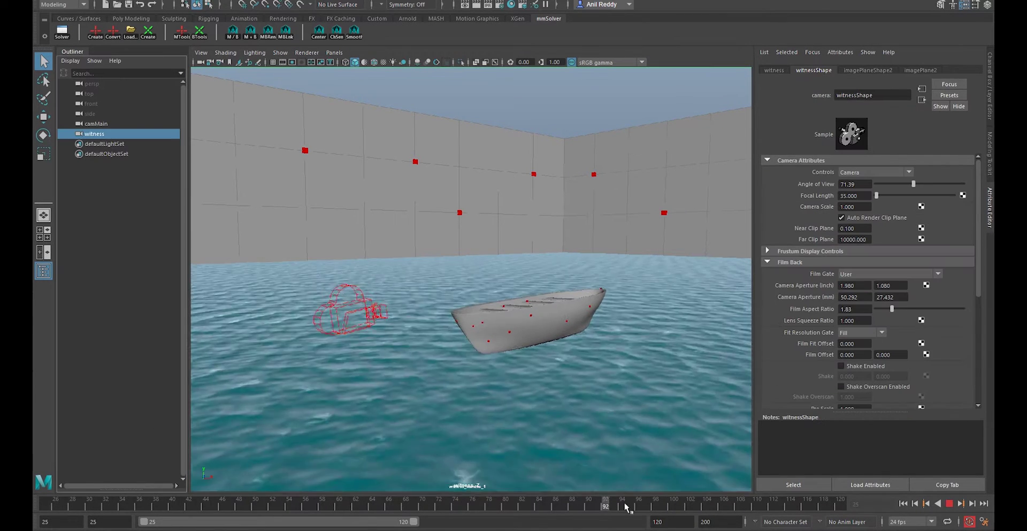
{"action": "left_click_drag", "start_coordinate": [626, 506], "coordinate": [238, 482]}
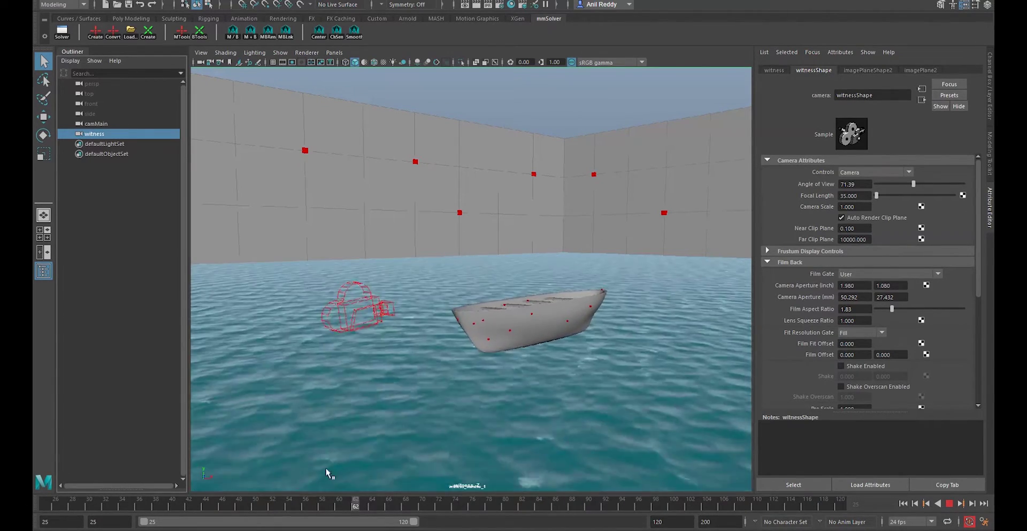
{"action": "left_click", "coordinate": [984, 503]}
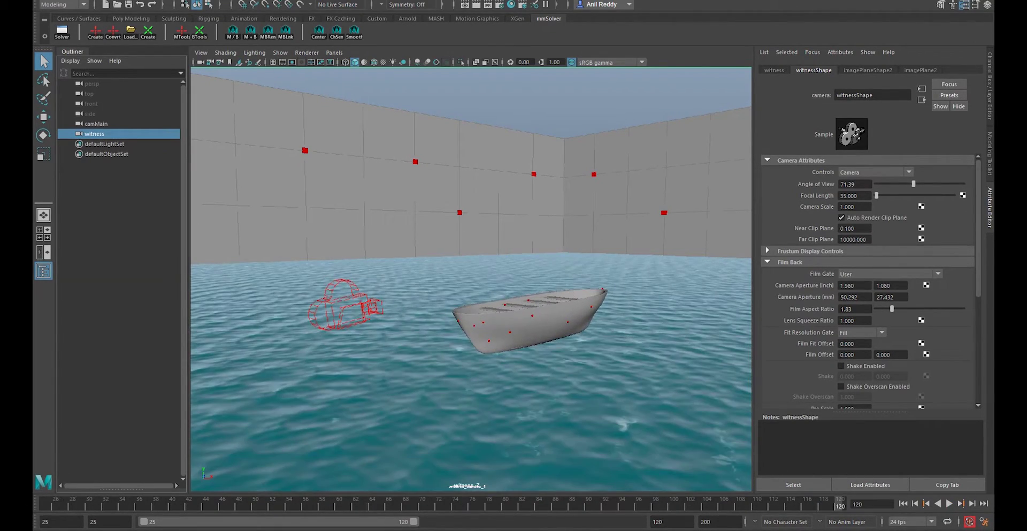
Review the footage through camMain and through the witness camera by playing each sequence
{"action": "left_click", "coordinate": [125, 126]}
{"action": "middle_click_drag", "start_coordinate": [123, 126], "coordinate": [428, 191]}
{"action": "key", "text": "alt+v"}
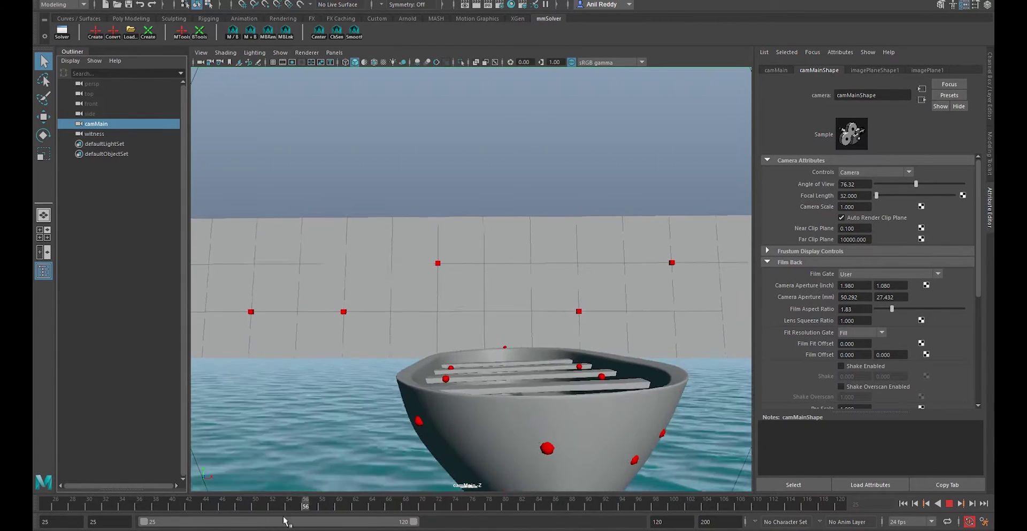
{"action": "left_click_drag", "start_coordinate": [707, 503], "coordinate": [47, 504]}
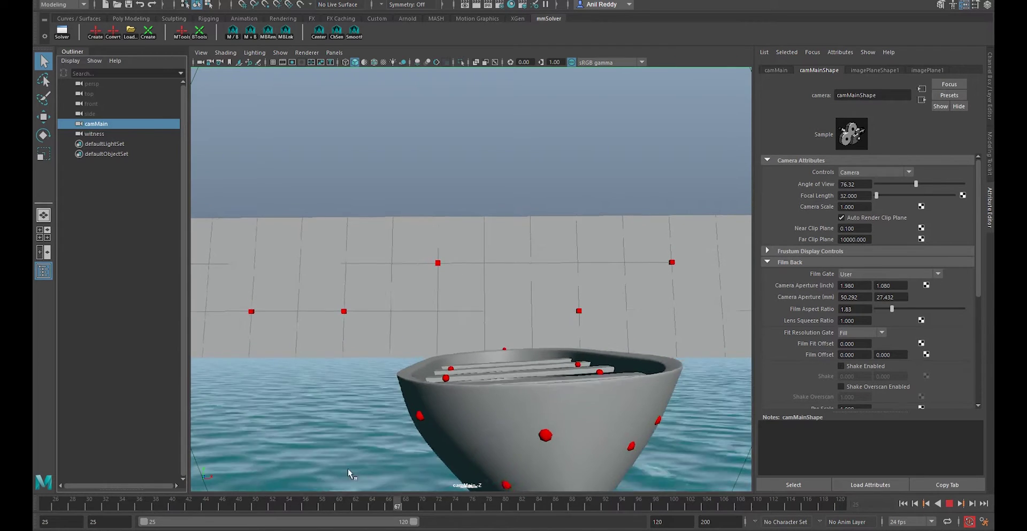
{"action": "left_click", "coordinate": [105, 136]}
{"action": "middle_click_drag", "start_coordinate": [105, 136], "coordinate": [391, 155]}
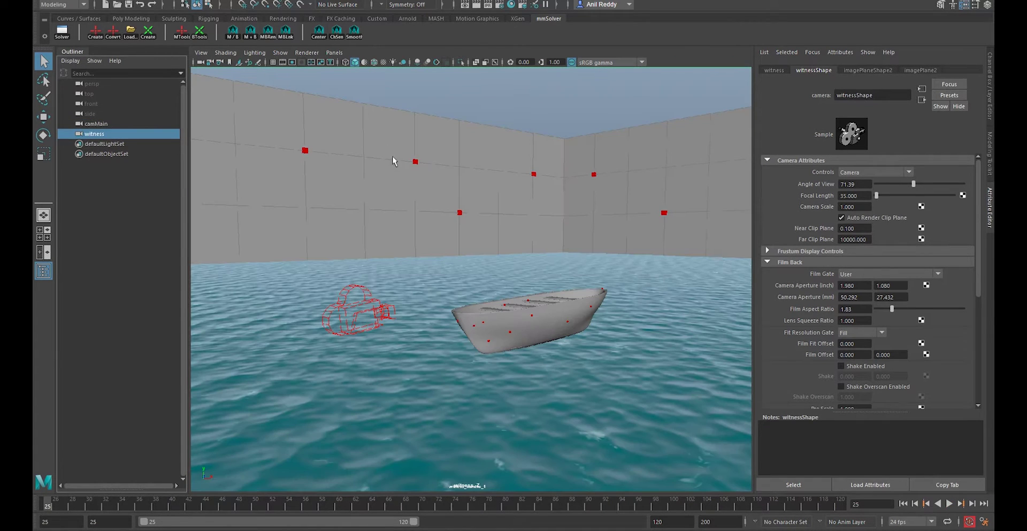
{"action": "key", "text": "alt+v"}
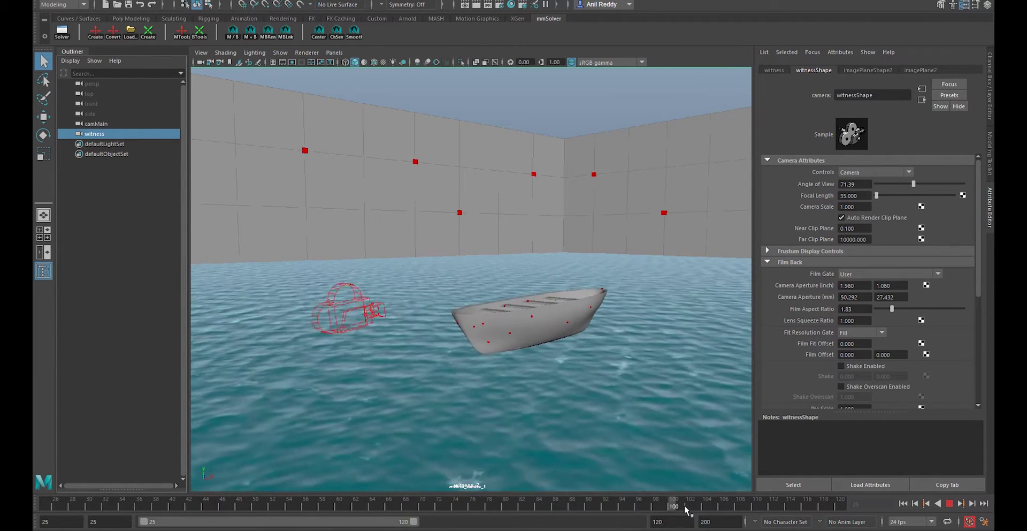
{"action": "key", "text": "alt+v"}
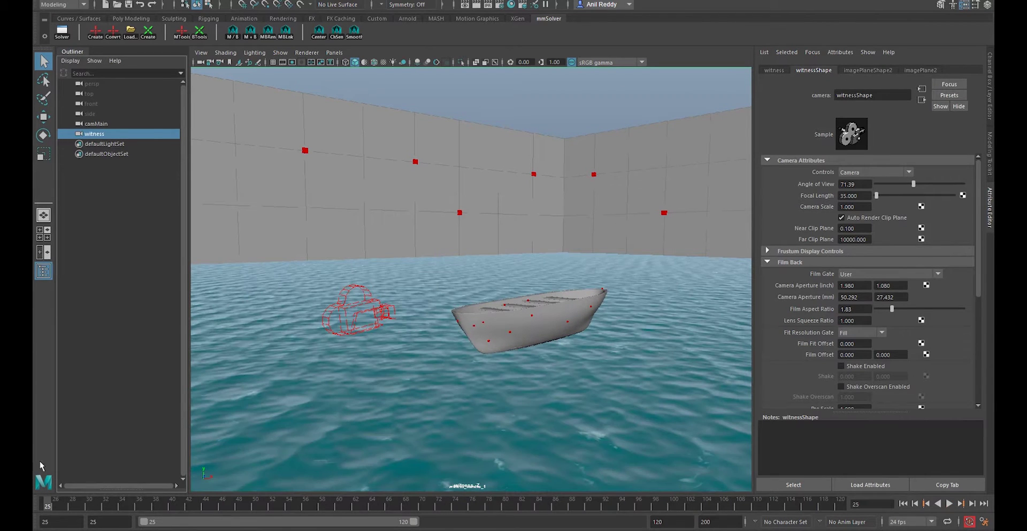
Look through camMain and import setGeom.obj from the project's scenes folder
{"action": "left_click", "coordinate": [96, 123]}
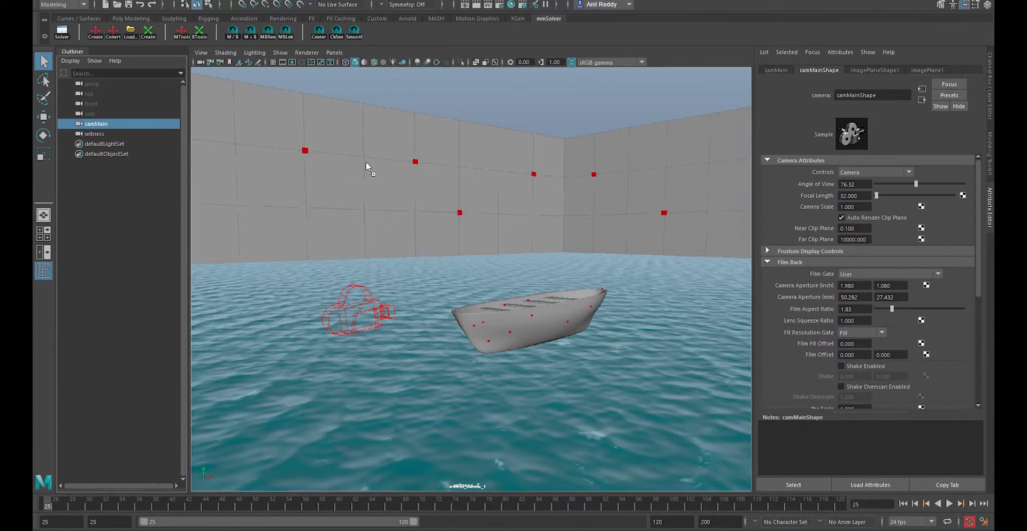
{"action": "left_click", "coordinate": [686, 67]}
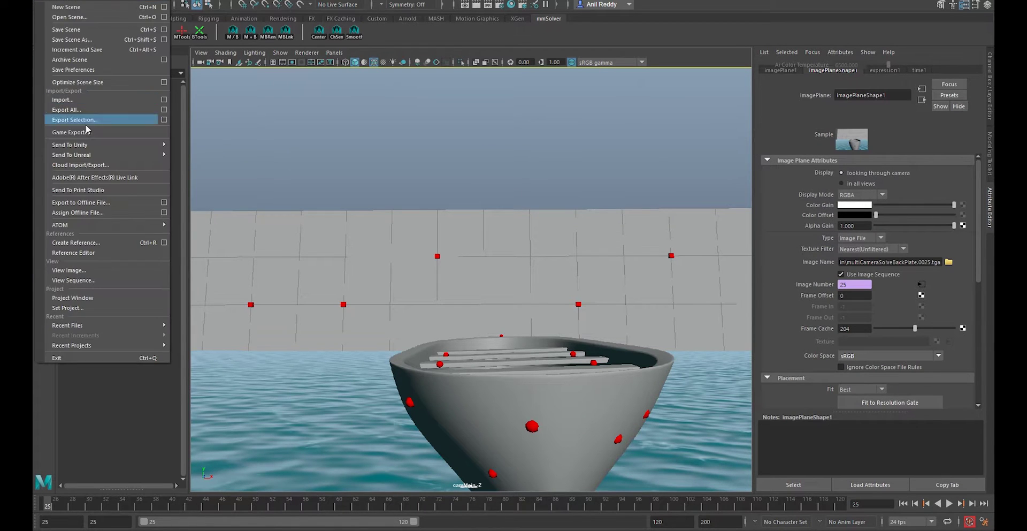
{"action": "left_click", "coordinate": [83, 96]}
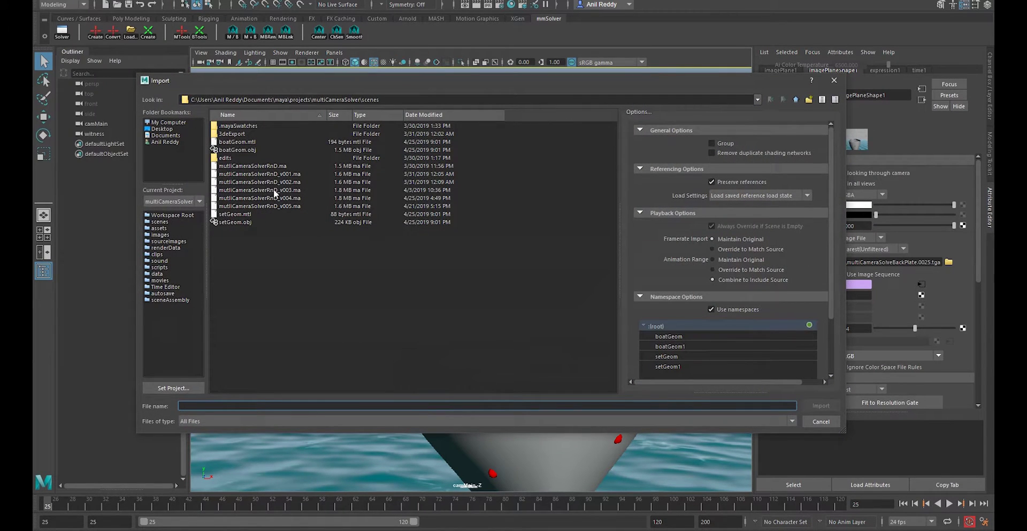
{"action": "double_click", "coordinate": [242, 221]}
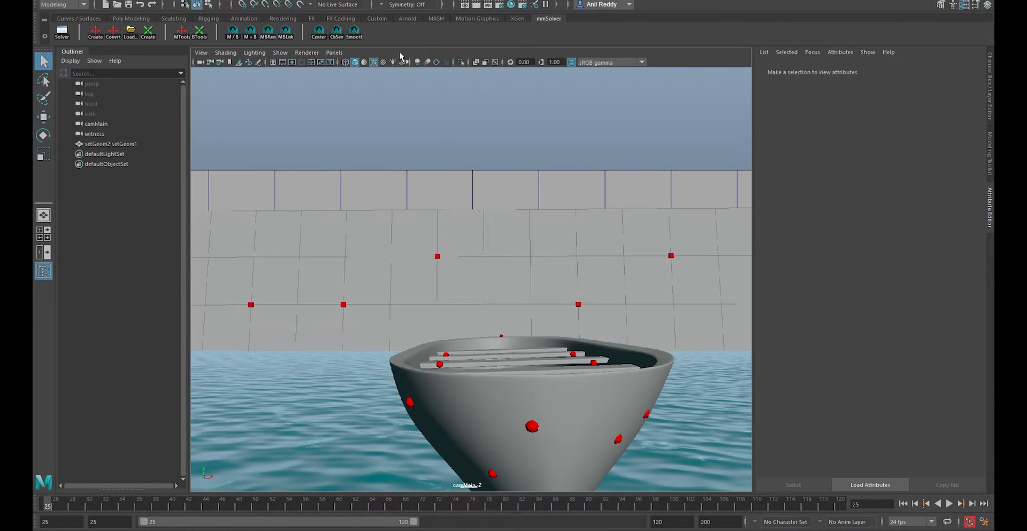
Switch to the perspective view and examine the imported set geometry from outside
{"action": "left_click", "coordinate": [334, 52]}
{"action": "mouse_move", "coordinate": [372, 62]}
{"action": "left_click", "coordinate": [458, 73]}
{"action": "right_click_drag", "start_coordinate": [471, 251], "coordinate": [447, 257], "text": "alt"}
{"action": "left_click_drag", "start_coordinate": [447, 257], "coordinate": [470, 276], "text": "alt"}
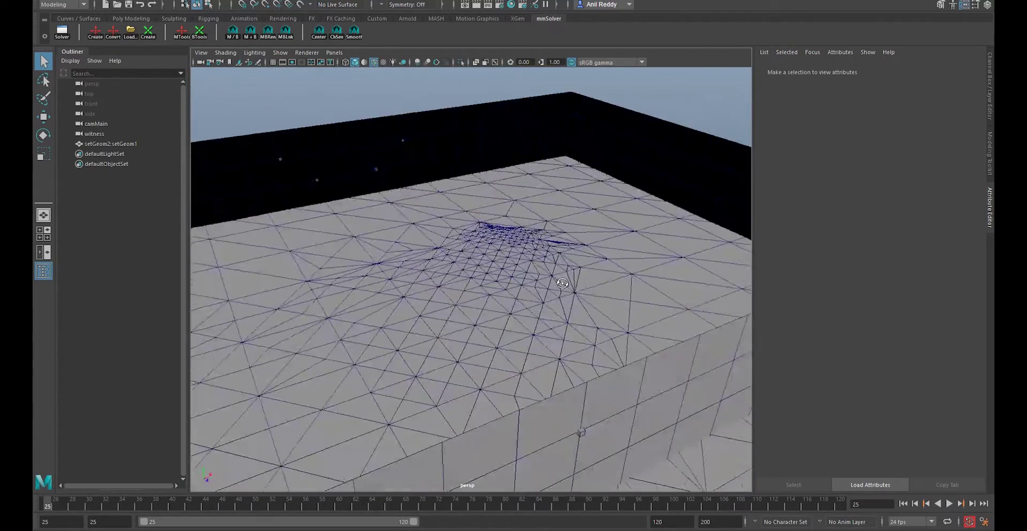
{"action": "right_click_drag", "start_coordinate": [470, 276], "coordinate": [428, 251], "text": "alt"}
{"action": "left_click_drag", "start_coordinate": [428, 251], "coordinate": [285, 113], "text": "alt"}
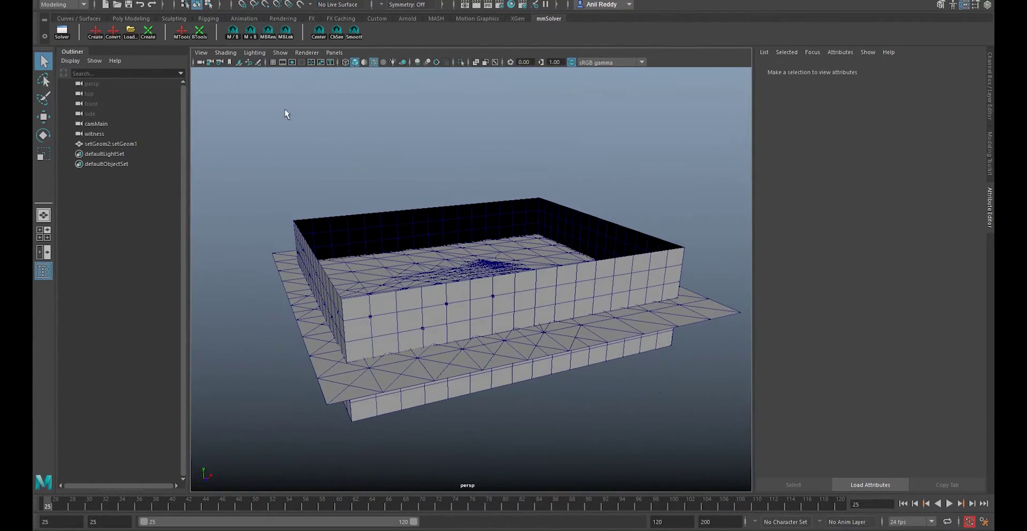
Turn on two-sided lighting in the perspective view and inspect the set geometry's walls from several angles
{"action": "left_click", "coordinate": [303, 57]}
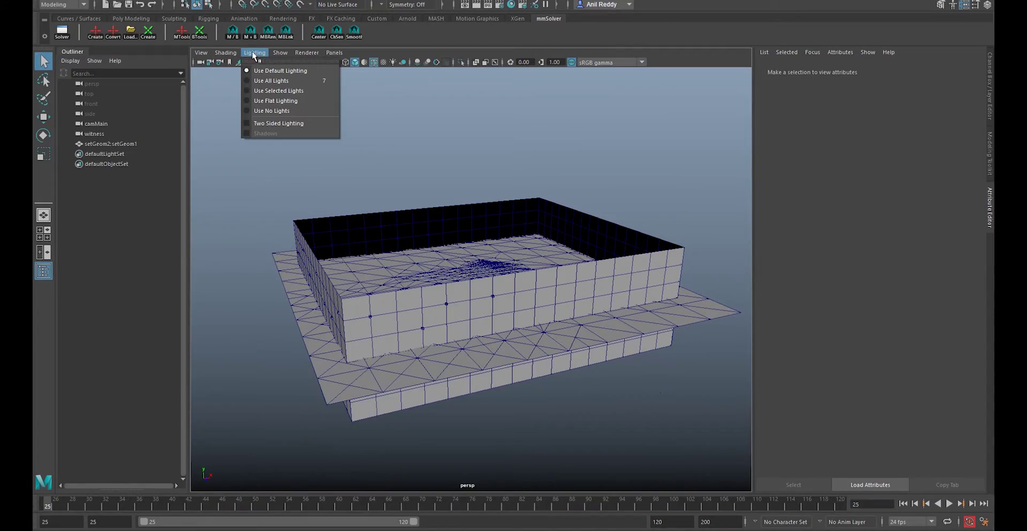
{"action": "left_click", "coordinate": [276, 124]}
{"action": "left_click_drag", "start_coordinate": [388, 174], "coordinate": [470, 267], "text": "alt"}
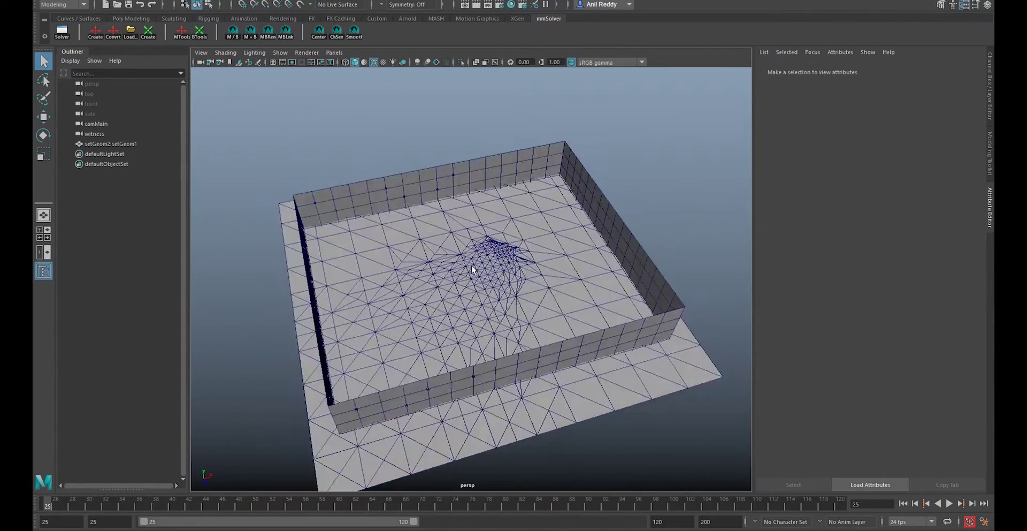
{"action": "right_click_drag", "start_coordinate": [471, 267], "coordinate": [535, 300], "text": "alt"}
{"action": "left_click_drag", "start_coordinate": [535, 300], "coordinate": [436, 251], "text": "alt"}
{"action": "scroll", "coordinate": [576, 288], "scroll_direction": "down", "scroll_amount": 10}
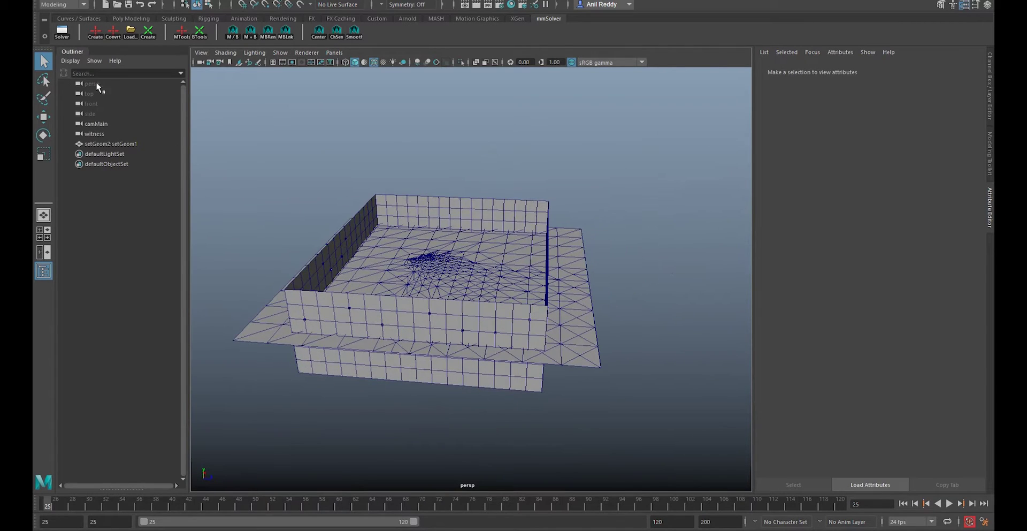
Import boatGeom.obj from the project's scenes folder and select the boat inside the set geometry
{"action": "left_click", "coordinate": [42, 1]}
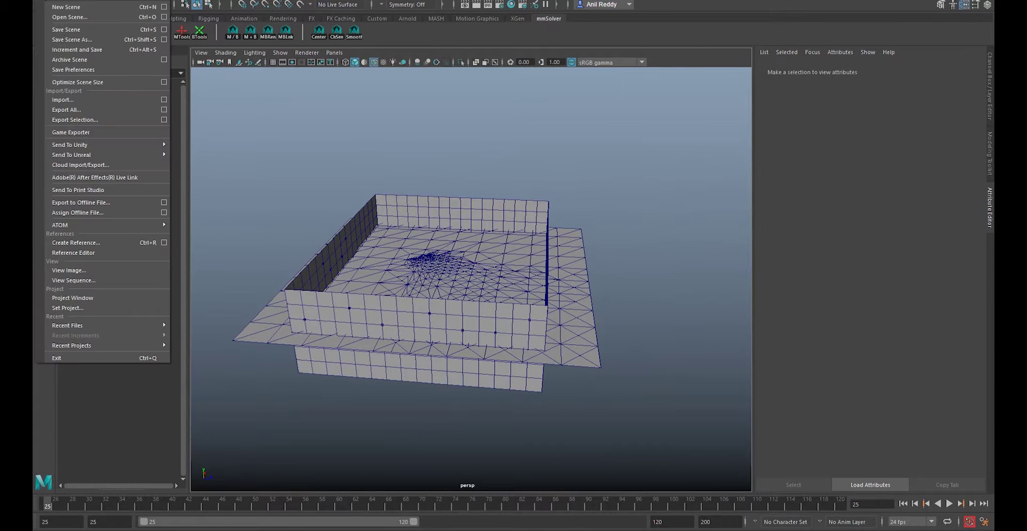
{"action": "left_click", "coordinate": [84, 100]}
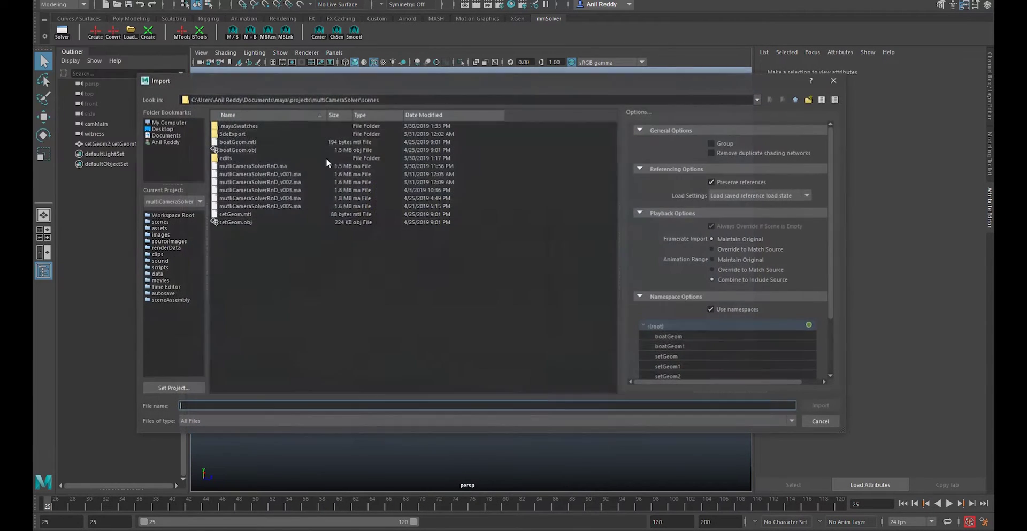
{"action": "double_click", "coordinate": [246, 150]}
{"action": "right_click_drag", "start_coordinate": [417, 281], "coordinate": [717, 417], "text": "alt"}
{"action": "left_click_drag", "start_coordinate": [394, 276], "coordinate": [436, 300], "text": "alt"}
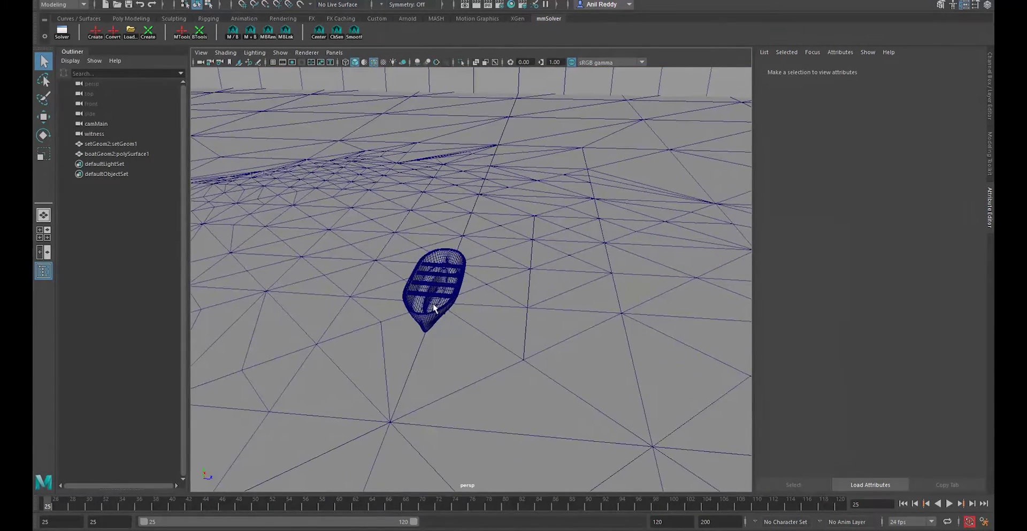
{"action": "left_click", "coordinate": [436, 300]}
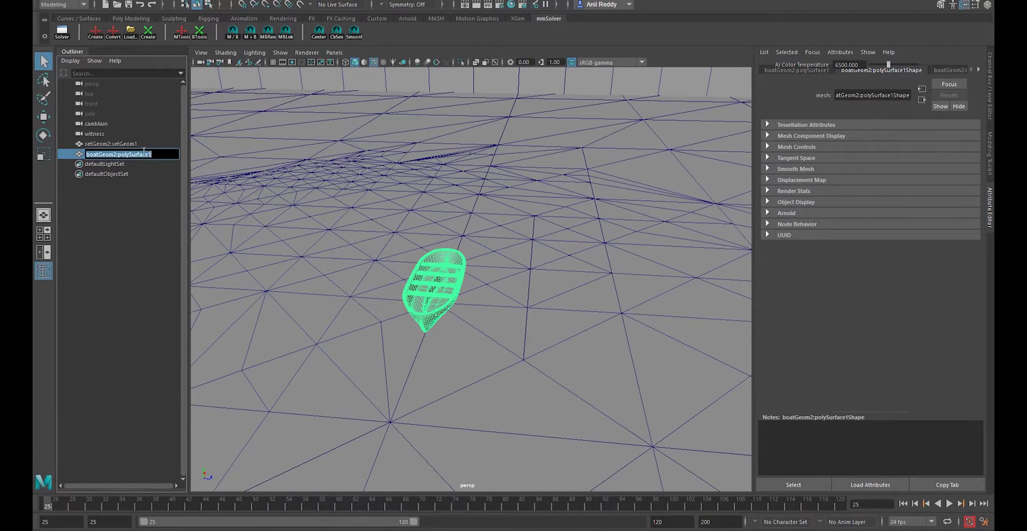
Rename the imported set mesh setGeom3
{"action": "double_click", "coordinate": [118, 144]}
{"action": "left_click_drag", "start_coordinate": [114, 144], "coordinate": [145, 150]}
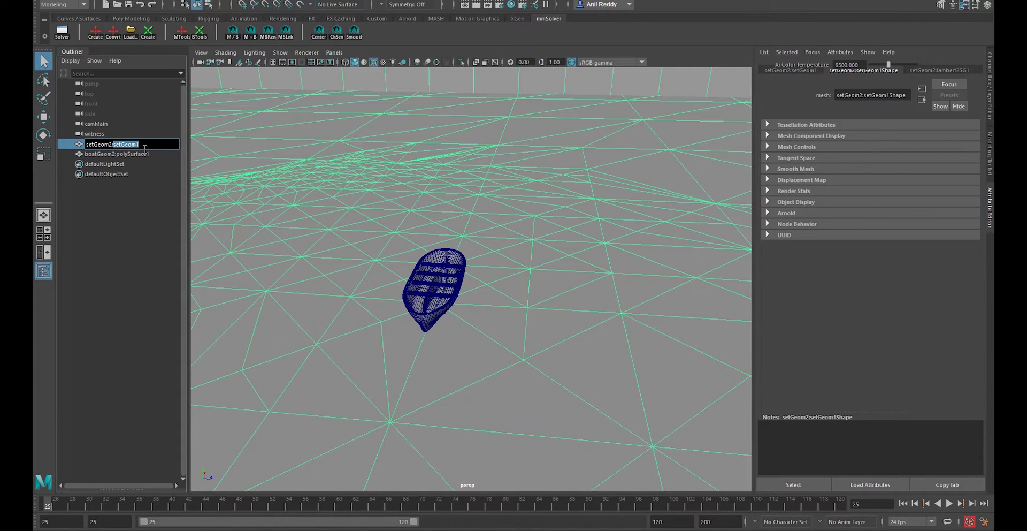
{"action": "key", "text": "BackSpace"}
{"action": "key", "text": "BackSpace"}
{"action": "type", "text": "3"}
{"action": "key", "text": "Return"}
Rename the imported boat mesh boatGeom3 and clear the selection
{"action": "double_click", "coordinate": [131, 155]}
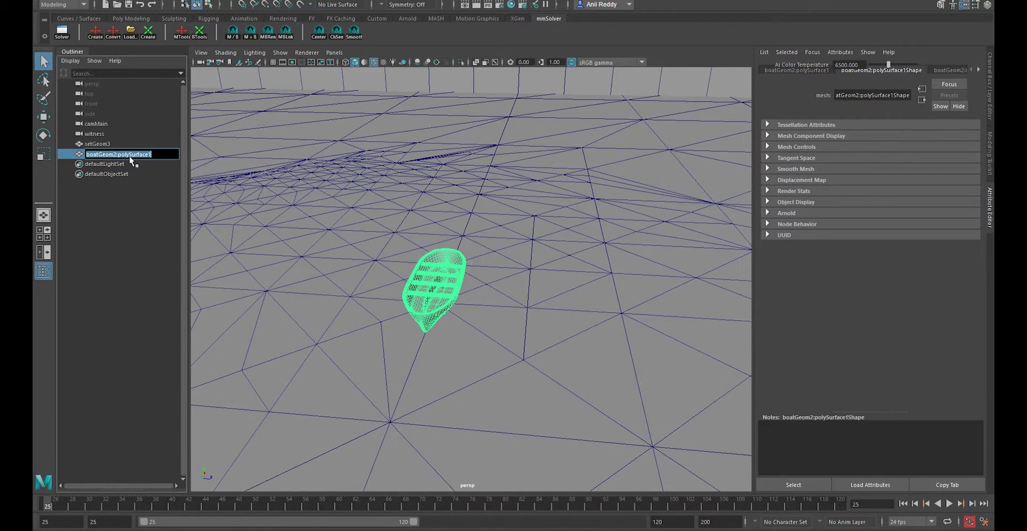
{"action": "left_click_drag", "start_coordinate": [114, 154], "coordinate": [161, 159]}
{"action": "key", "text": "BackSpace"}
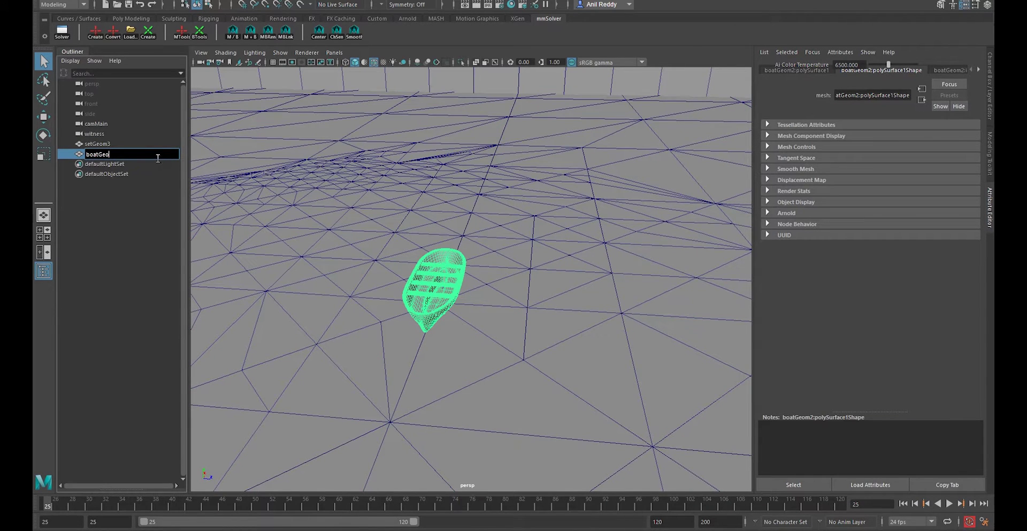
{"action": "type", "text": "m3"}
{"action": "key", "text": "Return"}
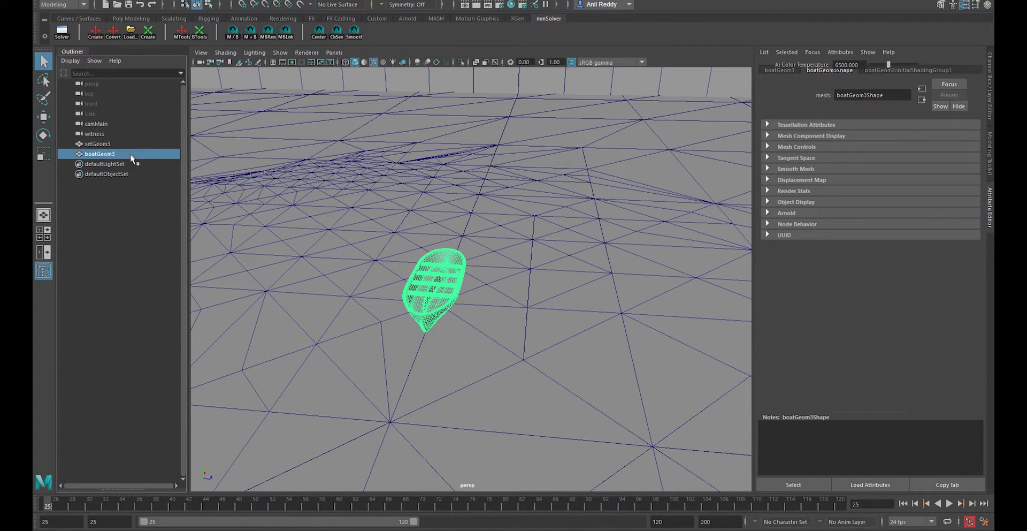
{"action": "left_click", "coordinate": [128, 211]}
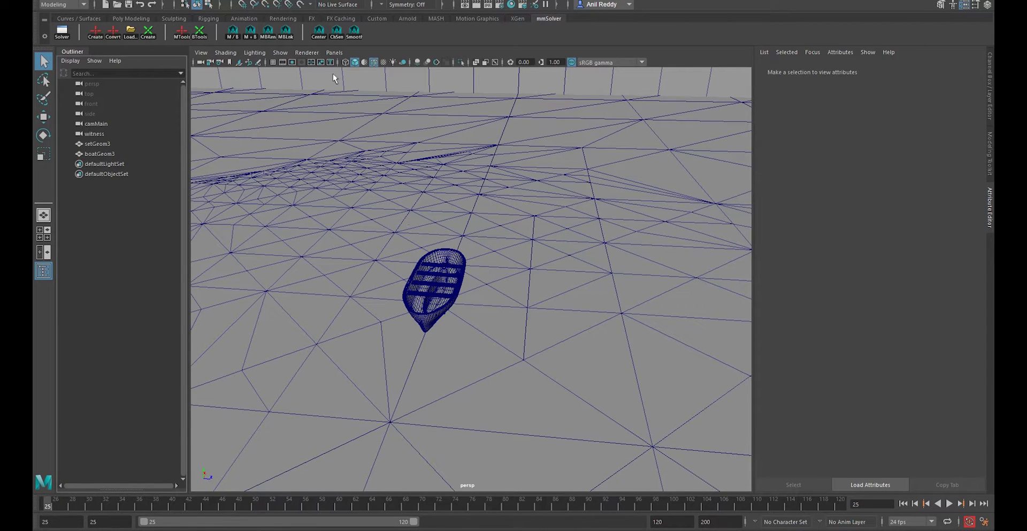
Look through camMain and open the placement attributes of its image plane, imagePlaneShape1
{"action": "left_click", "coordinate": [334, 53]}
{"action": "mouse_move", "coordinate": [373, 64]}
{"action": "left_click", "coordinate": [456, 80]}
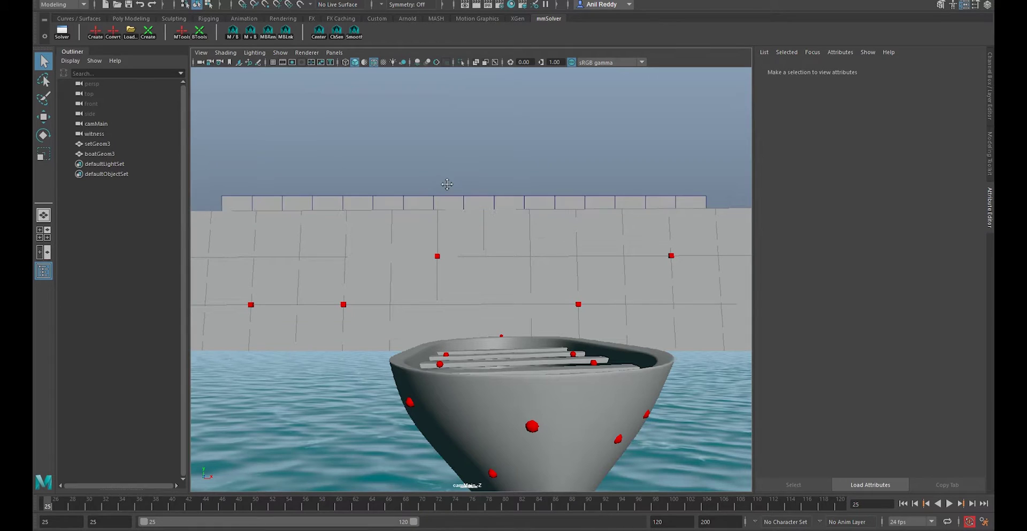
{"action": "left_click", "coordinate": [200, 52]}
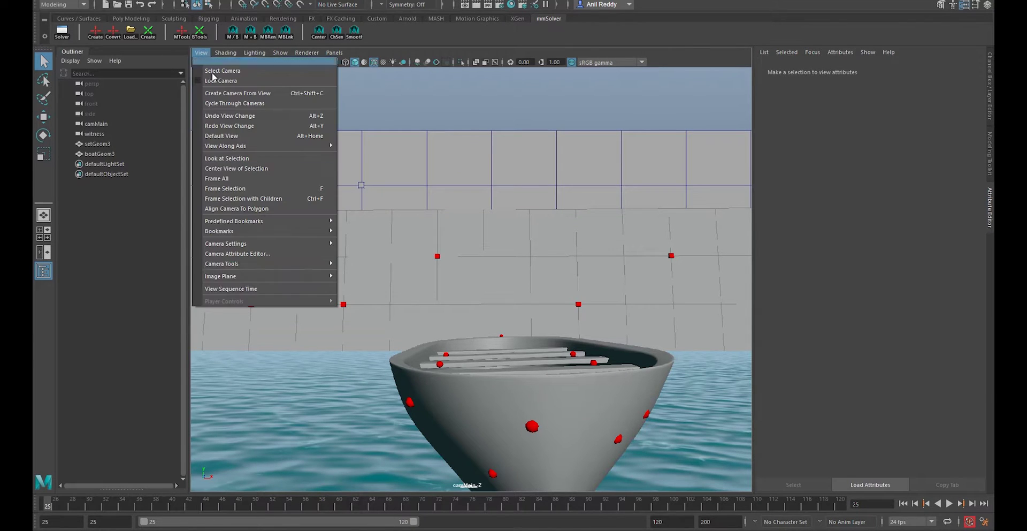
{"action": "mouse_move", "coordinate": [287, 276]}
{"action": "mouse_move", "coordinate": [427, 305]}
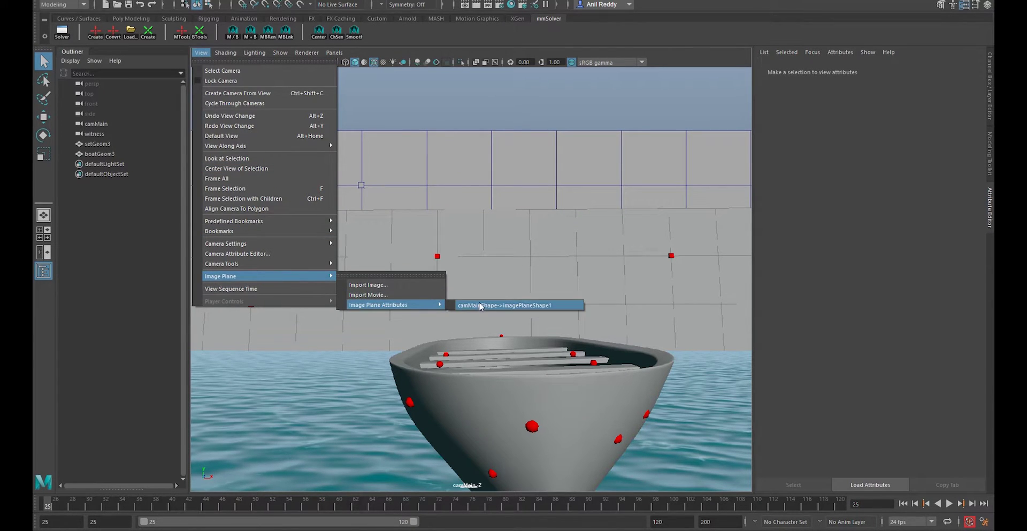
{"action": "left_click", "coordinate": [471, 305]}
{"action": "scroll", "coordinate": [856, 329], "scroll_direction": "down", "scroll_amount": 3}
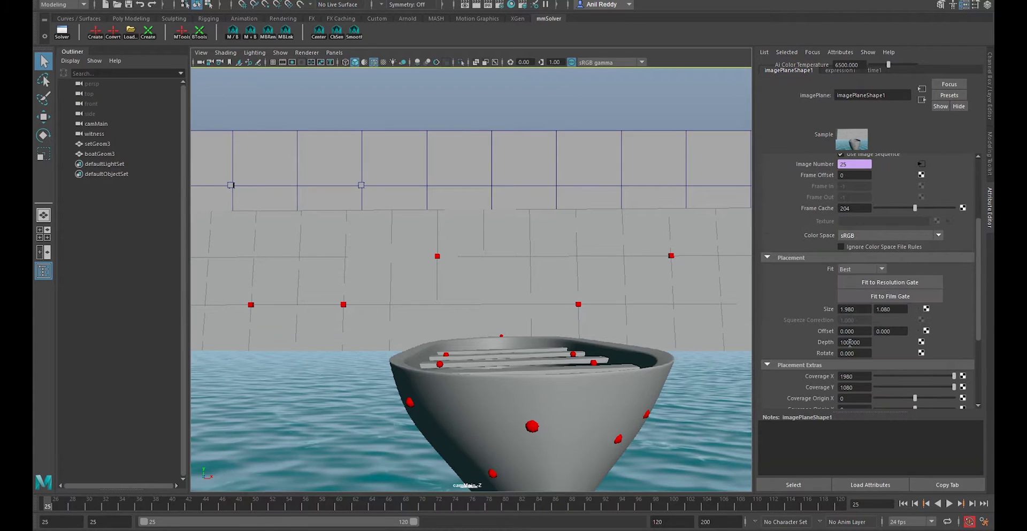
Set the depth of camMain's image plane to 10000 so the footage sits behind the geometry
{"action": "left_click", "coordinate": [851, 342]}
{"action": "type", "text": "000"}
{"action": "key", "text": "Return"}
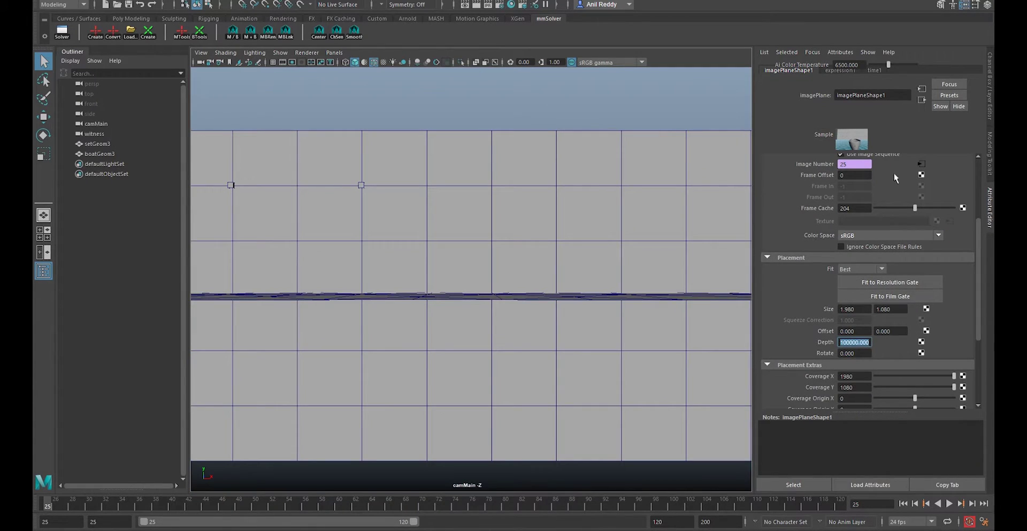
{"action": "left_click", "coordinate": [862, 341]}
{"action": "key", "text": "BackSpace"}
{"action": "key", "text": "Return"}
Set camMain's near clip plane to 1 and its far clip plane to 100000
{"action": "left_click", "coordinate": [94, 123]}
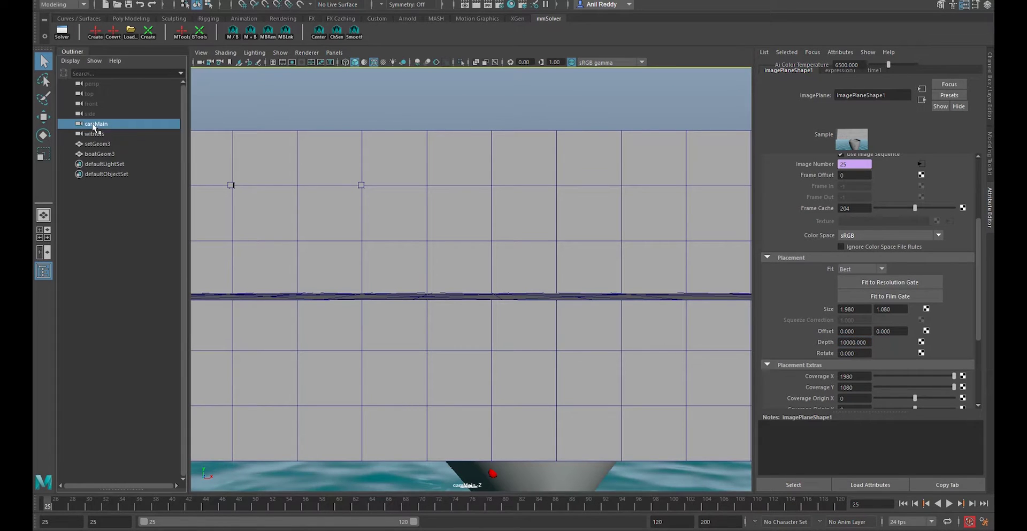
{"action": "left_click", "coordinate": [869, 232]}
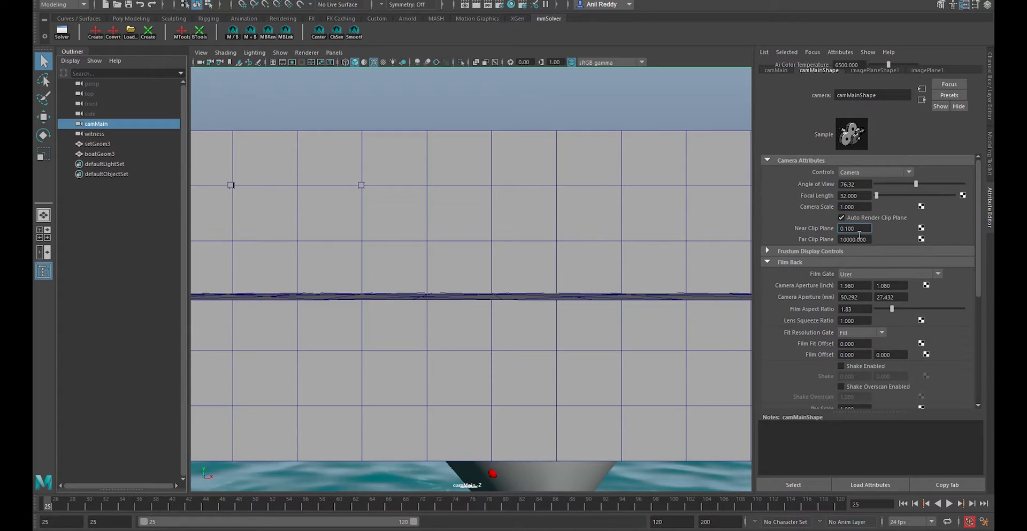
{"action": "double_click", "coordinate": [853, 228]}
{"action": "left_click", "coordinate": [845, 240]}
{"action": "double_click", "coordinate": [845, 240]}
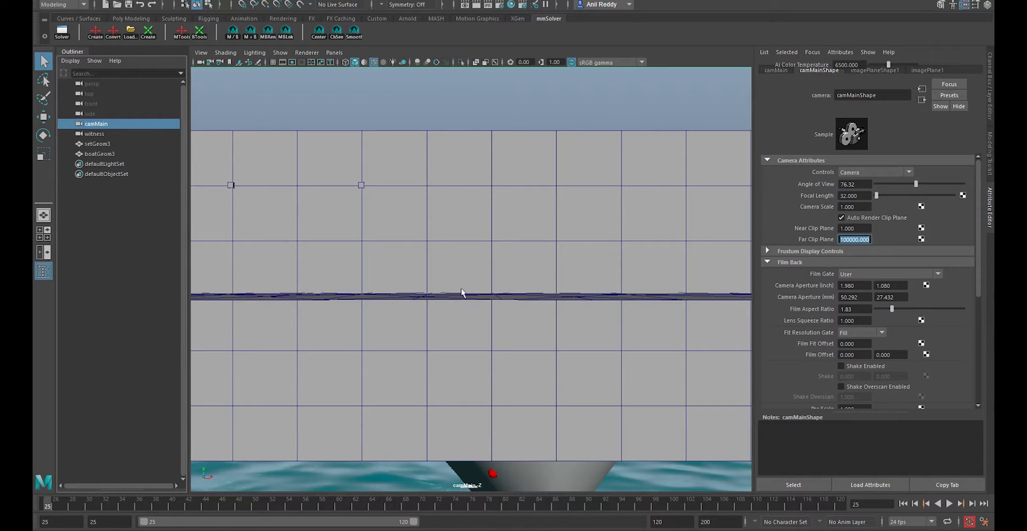
Select the set geometry through camMain and assign it a new Use Background material
{"action": "left_click", "coordinate": [379, 240]}
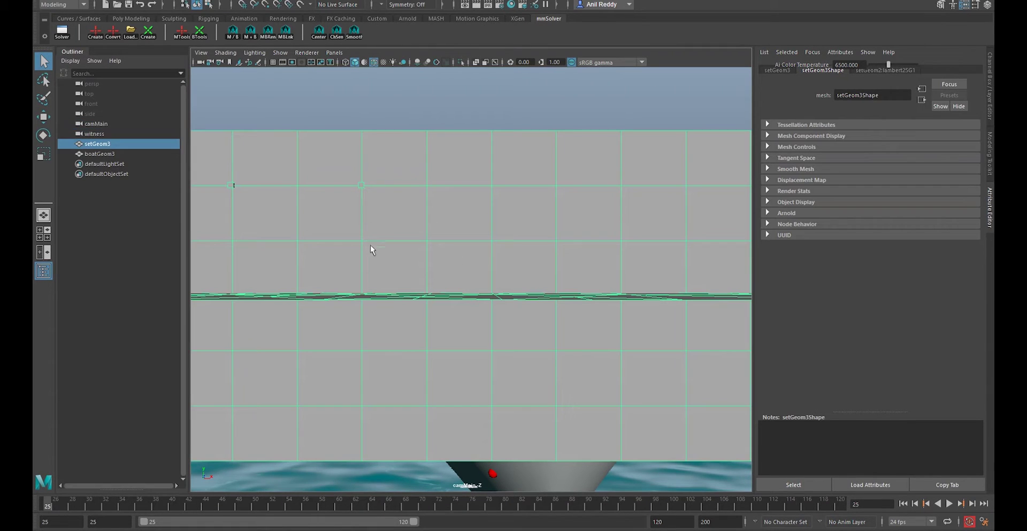
{"action": "left_click_drag", "start_coordinate": [460, 282], "coordinate": [420, 289], "text": "alt"}
{"action": "right_click_drag", "start_coordinate": [420, 289], "coordinate": [519, 325], "text": "alt"}
{"action": "left_click_drag", "start_coordinate": [419, 306], "coordinate": [431, 308], "text": "alt"}
{"action": "right_click_drag", "start_coordinate": [465, 324], "coordinate": [533, 349], "text": "alt"}
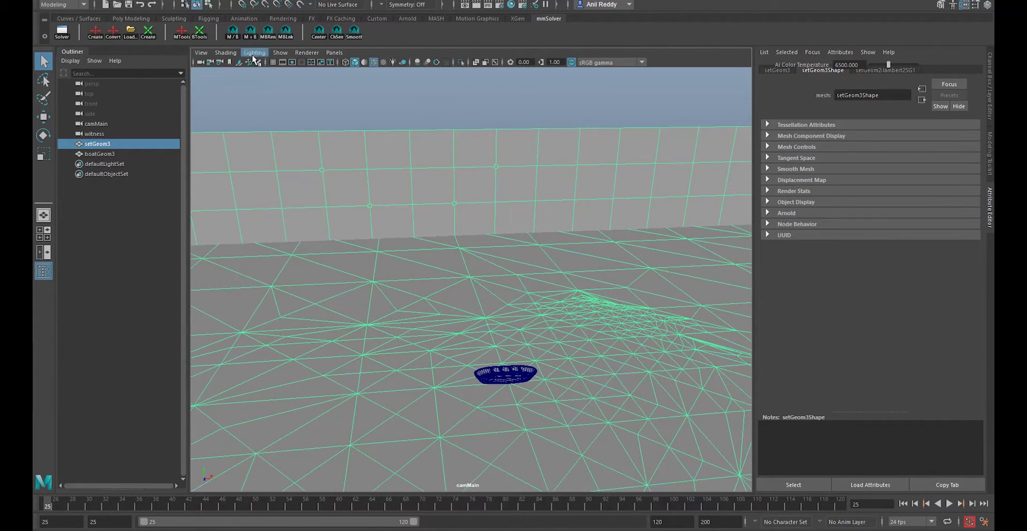
{"action": "left_click", "coordinate": [381, 18]}
{"action": "left_click", "coordinate": [294, 17]}
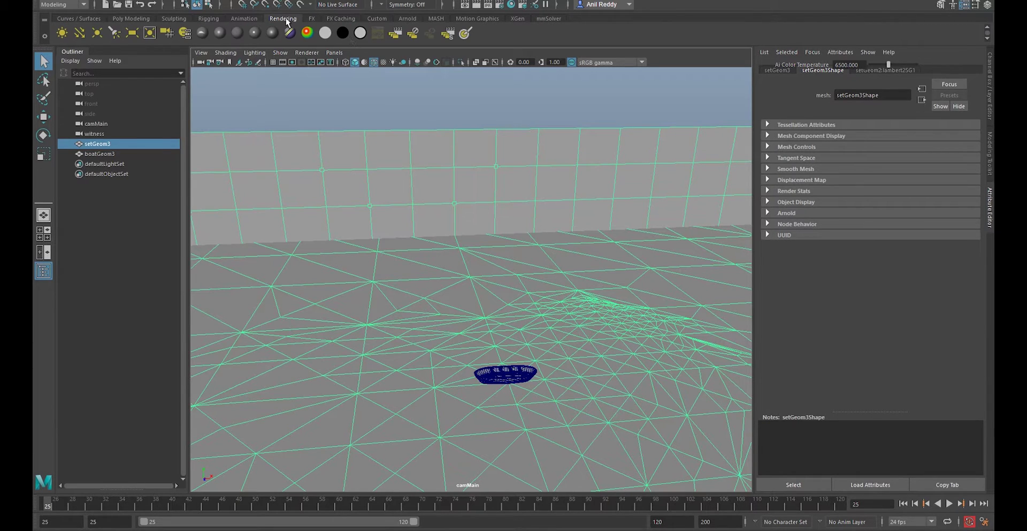
{"action": "left_click", "coordinate": [360, 31]}
Move camMain to roughly line up the set geometry and boat with the footage at frame 25
{"action": "middle_click_drag", "start_coordinate": [516, 331], "coordinate": [501, 289], "text": "alt"}
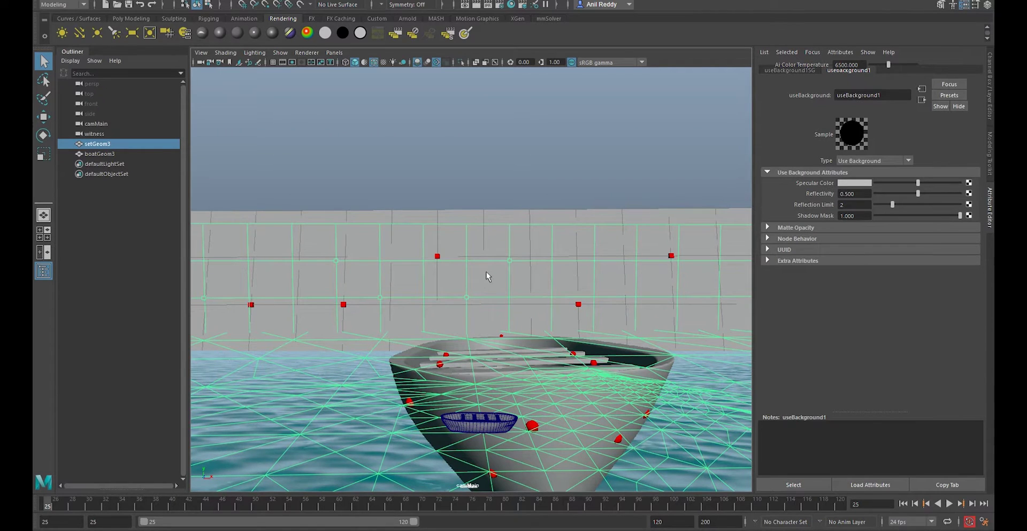
{"action": "left_click_drag", "start_coordinate": [486, 293], "coordinate": [578, 337], "text": "alt"}
{"action": "middle_click_drag", "start_coordinate": [578, 337], "coordinate": [527, 328], "text": "alt"}
{"action": "right_click_drag", "start_coordinate": [527, 327], "coordinate": [592, 401], "text": "alt"}
{"action": "middle_click_drag", "start_coordinate": [592, 401], "coordinate": [548, 372], "text": "alt"}
{"action": "right_click_drag", "start_coordinate": [548, 372], "coordinate": [658, 431], "text": "alt"}
{"action": "middle_click_drag", "start_coordinate": [658, 431], "coordinate": [510, 340], "text": "alt"}
{"action": "left_click_drag", "start_coordinate": [511, 340], "coordinate": [553, 321]}
Zoom camMain's view out in 2D and refine the camera position to match the set walls and boat to the footage
{"action": "key", "text": "backslash"}
{"action": "right_click_drag", "start_coordinate": [571, 359], "coordinate": [382, 300]}
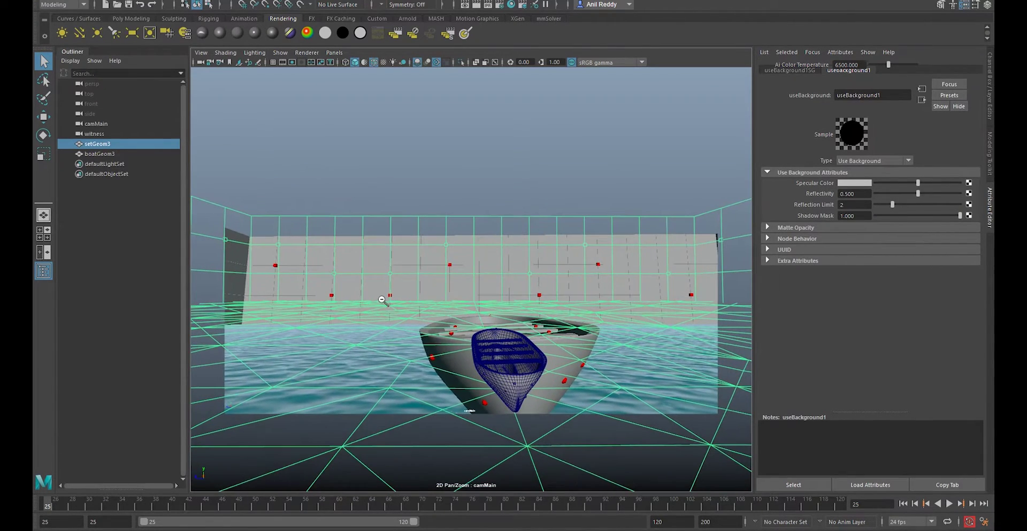
{"action": "left_click_drag", "start_coordinate": [518, 300], "coordinate": [551, 337], "text": "alt"}
{"action": "right_click_drag", "start_coordinate": [551, 337], "coordinate": [605, 388], "text": "alt"}
{"action": "middle_click_drag", "start_coordinate": [605, 388], "coordinate": [574, 309], "text": "alt"}
{"action": "left_click_drag", "start_coordinate": [574, 308], "coordinate": [572, 320], "text": "alt"}
{"action": "right_click_drag", "start_coordinate": [569, 321], "coordinate": [577, 332], "text": "alt"}
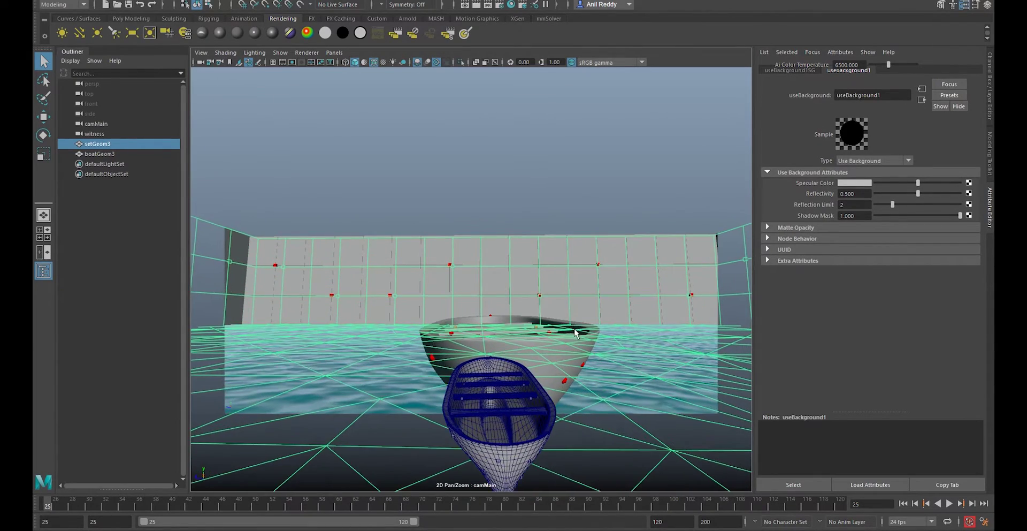
{"action": "middle_click_drag", "start_coordinate": [577, 331], "coordinate": [580, 303], "text": "alt"}
{"action": "right_click_drag", "start_coordinate": [580, 303], "coordinate": [562, 343], "text": "alt"}
{"action": "middle_click_drag", "start_coordinate": [562, 342], "coordinate": [554, 335], "text": "alt"}
{"action": "mouse_move", "coordinate": [555, 334]}
{"action": "left_mouse_down", "text": "alt"}
{"action": "mouse_move", "coordinate": [543, 321]}
{"action": "mouse_move", "coordinate": [552, 300]}
{"action": "mouse_move", "coordinate": [559, 314]}
{"action": "mouse_move", "coordinate": [547, 330]}
{"action": "left_mouse_up", "text": "alt"}
Assign the existing useBackground1 material to the boat mesh and clear the selection
{"action": "left_click", "coordinate": [540, 361]}
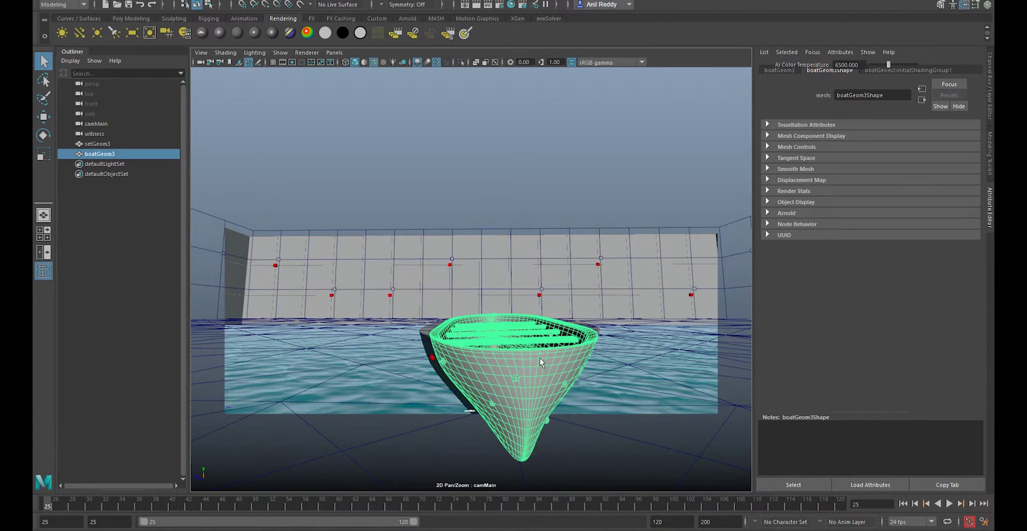
{"action": "right_click", "coordinate": [569, 149]}
{"action": "mouse_move", "coordinate": [636, 346]}
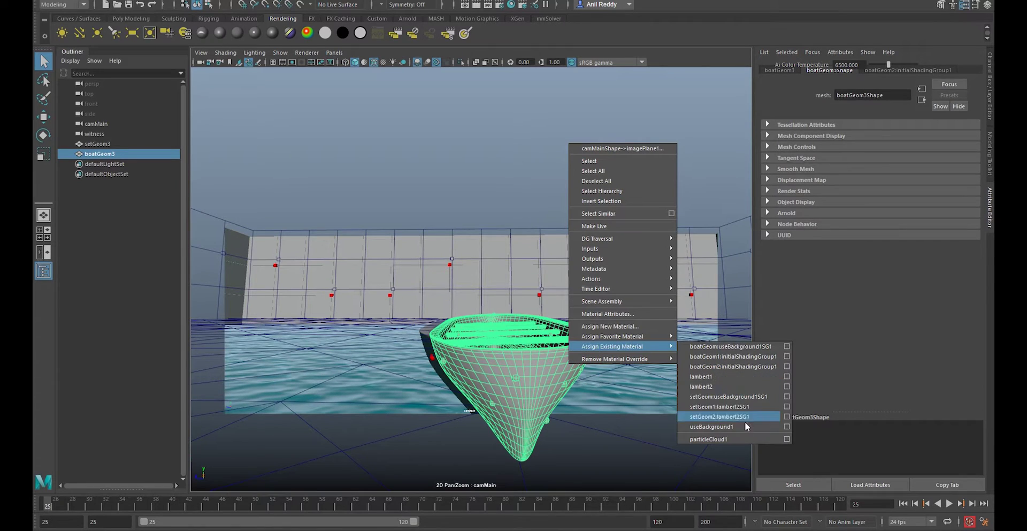
{"action": "left_click", "coordinate": [711, 426]}
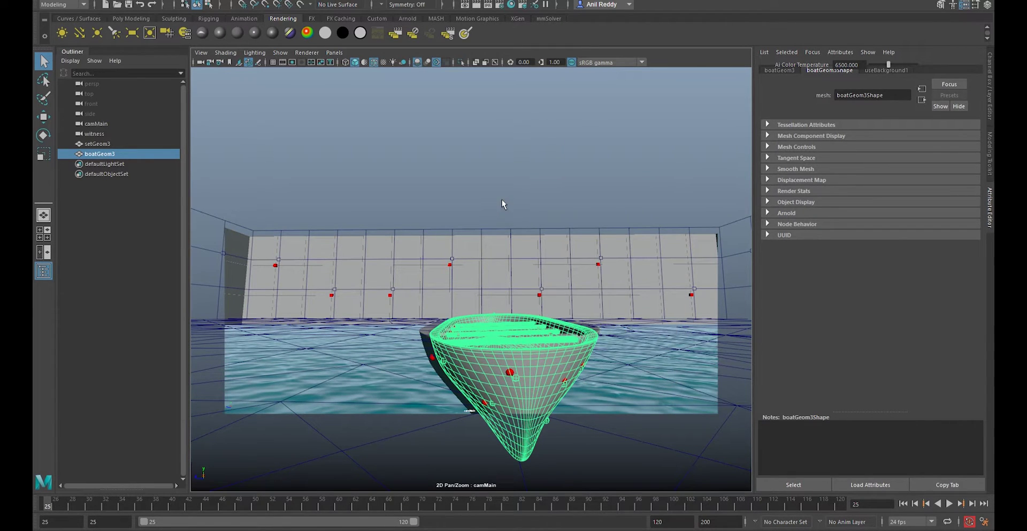
{"action": "left_click", "coordinate": [603, 179]}
Enable drawing overrides for the boat mesh and set its override color to RGB red
{"action": "left_click", "coordinate": [516, 366]}
{"action": "left_click", "coordinate": [792, 202]}
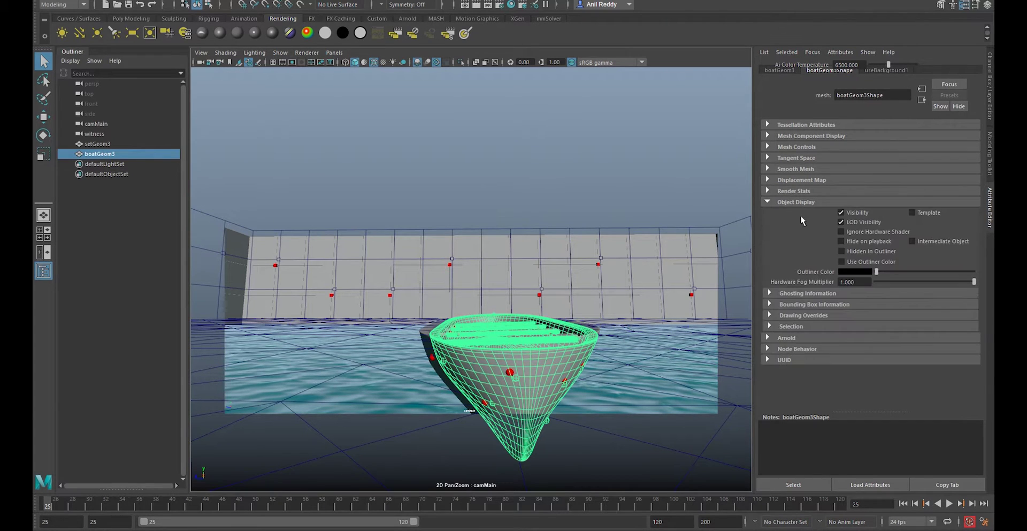
{"action": "left_click", "coordinate": [801, 316]}
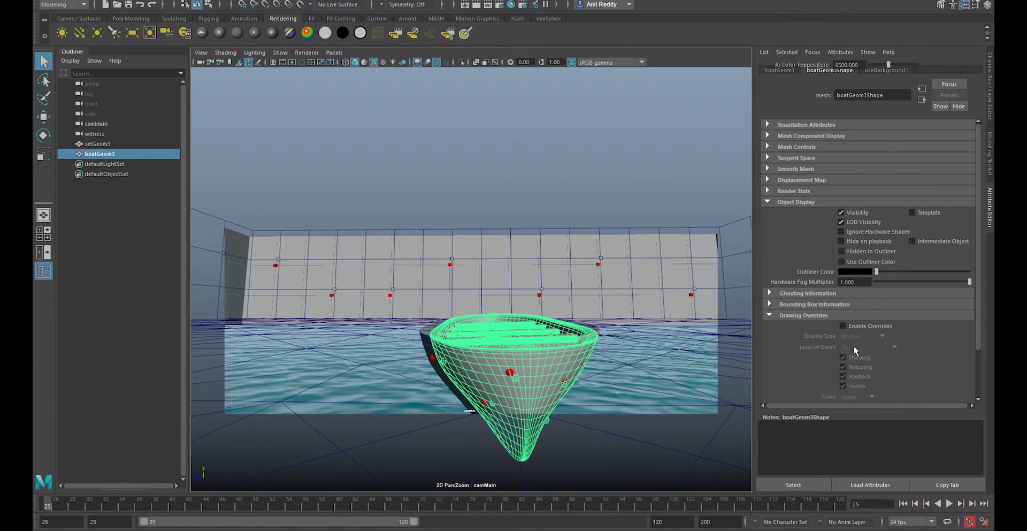
{"action": "left_click", "coordinate": [861, 326]}
{"action": "scroll", "coordinate": [861, 329], "scroll_direction": "down", "scroll_amount": 3}
{"action": "left_click", "coordinate": [858, 339]}
{"action": "left_click", "coordinate": [859, 349]}
{"action": "left_click", "coordinate": [865, 351]}
{"action": "left_click", "coordinate": [825, 322]}
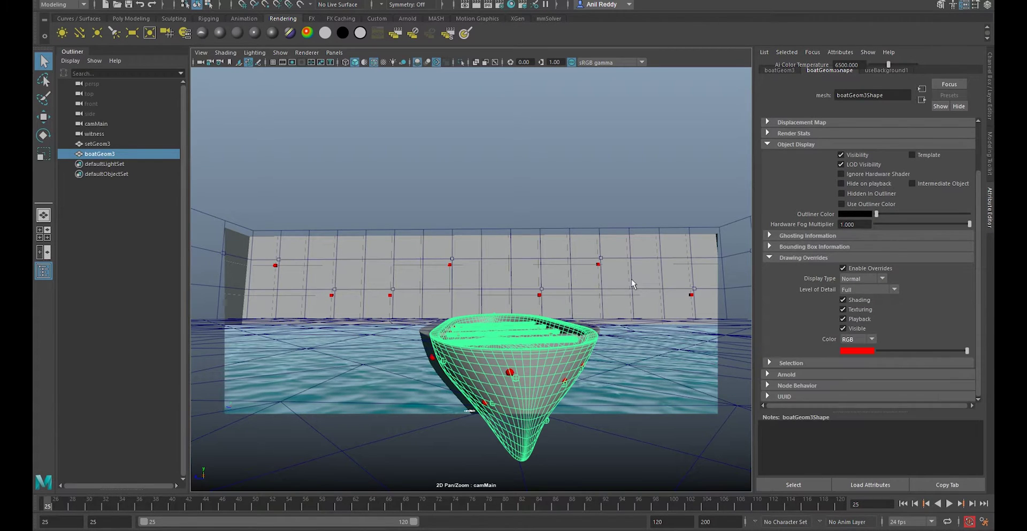
Enable drawing overrides for the set mesh, set its override color to RGB yellow and clear the selection
{"action": "left_click", "coordinate": [637, 291]}
{"action": "left_click", "coordinate": [859, 268]}
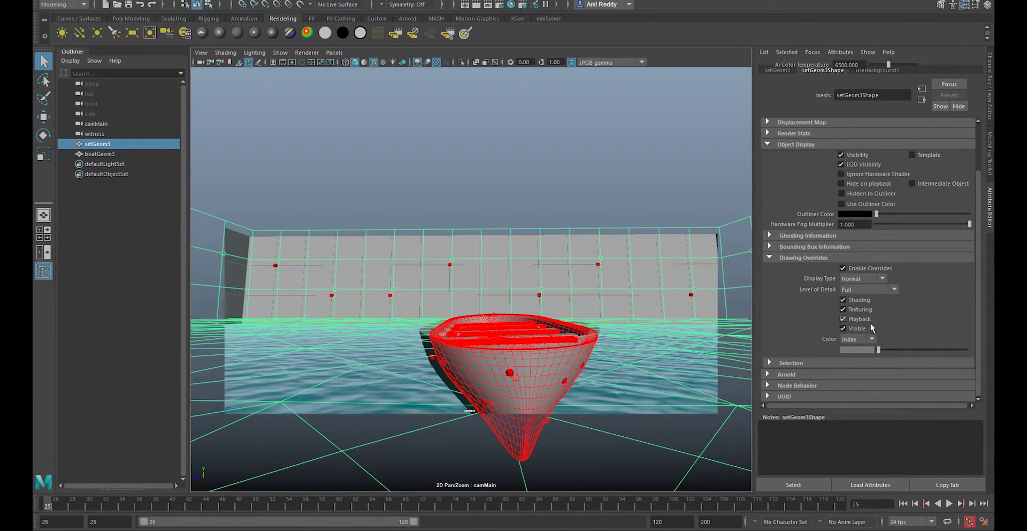
{"action": "left_click", "coordinate": [857, 338]}
{"action": "left_click", "coordinate": [855, 348]}
{"action": "left_click", "coordinate": [862, 351]}
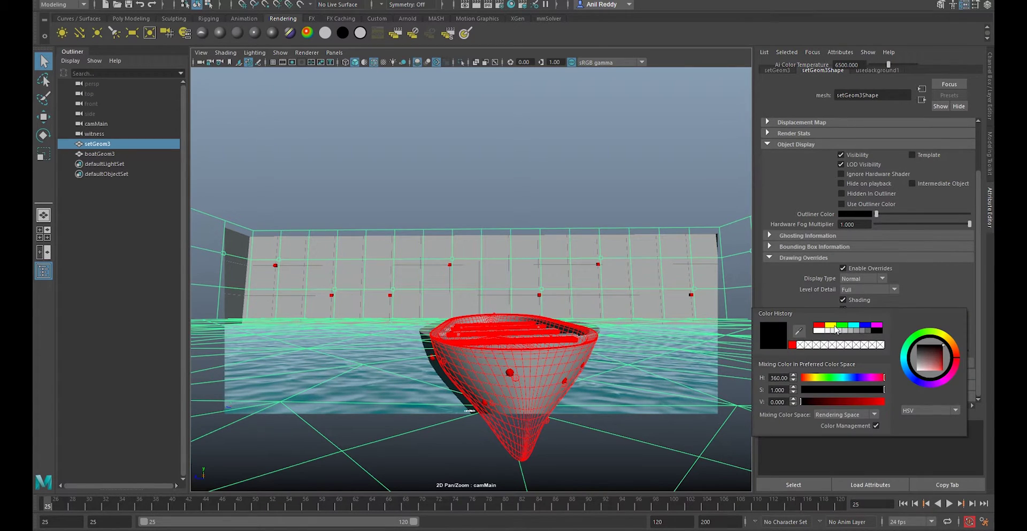
{"action": "left_click", "coordinate": [832, 325]}
{"action": "left_click", "coordinate": [690, 196]}
{"action": "left_click", "coordinate": [642, 122]}
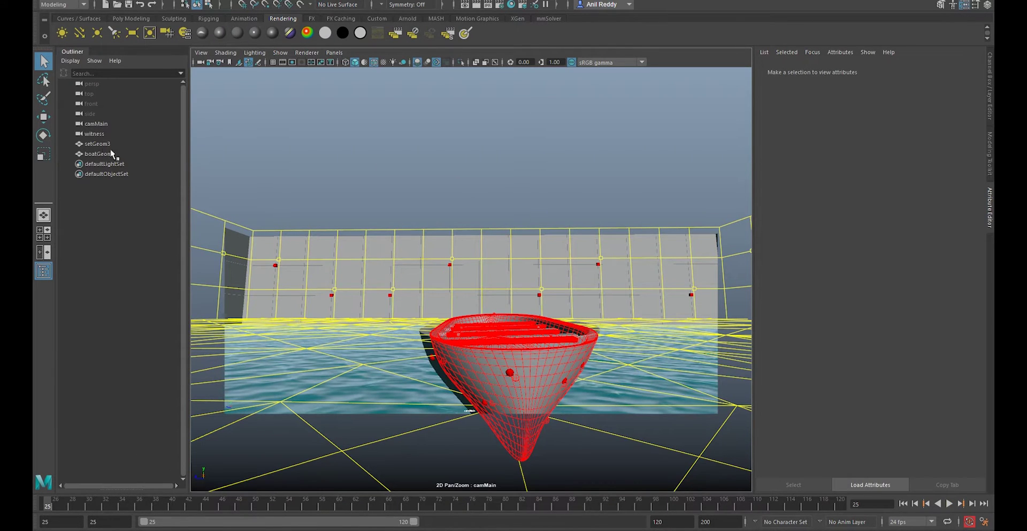
Look through the witness camera and set the depth of its image plane to 1000
{"action": "left_click", "coordinate": [95, 134]}
{"action": "mouse_move", "coordinate": [567, 286]}
{"action": "middle_mouse_down", "text": "alt"}
{"action": "mouse_move", "coordinate": [536, 227]}
{"action": "mouse_move", "coordinate": [360, 212]}
{"action": "mouse_move", "coordinate": [522, 214]}
{"action": "mouse_move", "coordinate": [424, 229]}
{"action": "mouse_move", "coordinate": [554, 279]}
{"action": "middle_mouse_up", "text": "alt"}
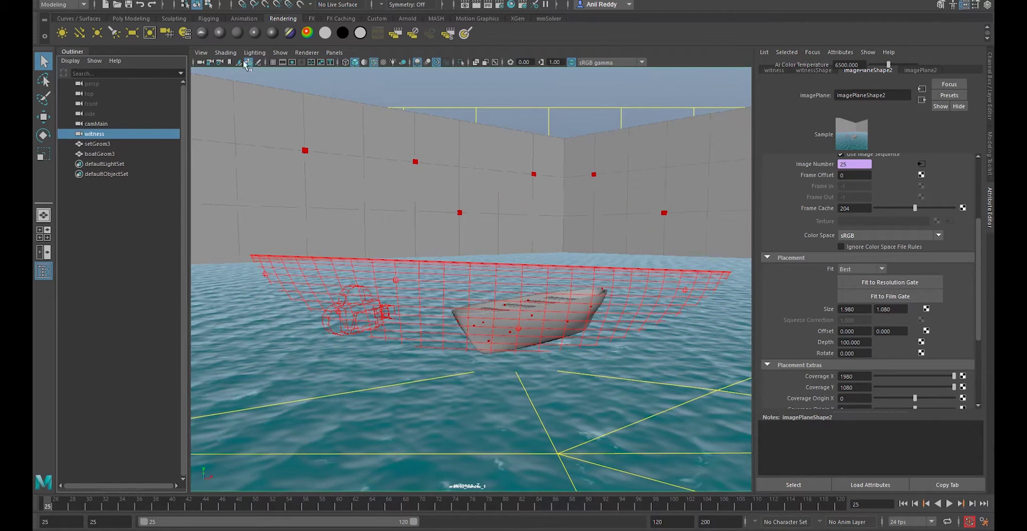
{"action": "left_click", "coordinate": [201, 53]}
{"action": "mouse_move", "coordinate": [276, 276]}
{"action": "mouse_move", "coordinate": [406, 304]}
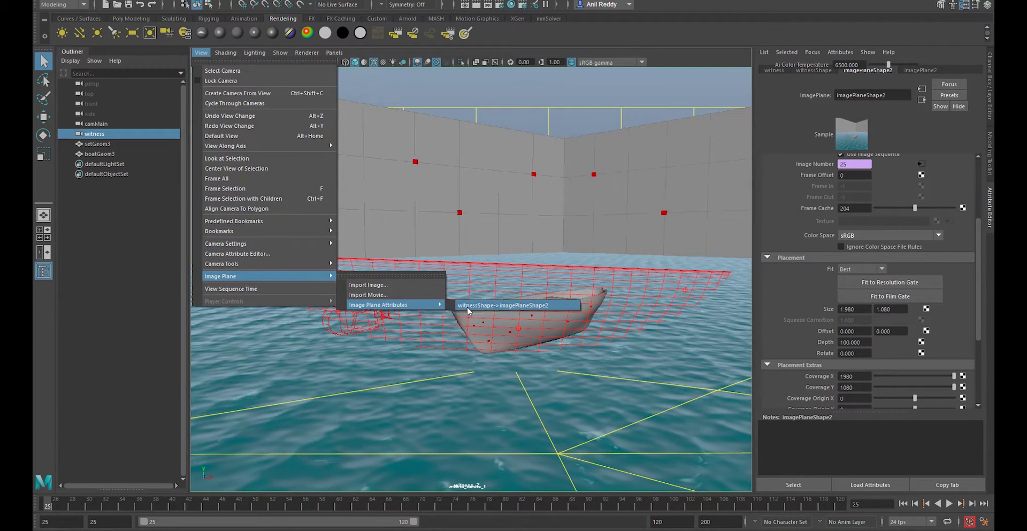
{"action": "left_click", "coordinate": [498, 306]}
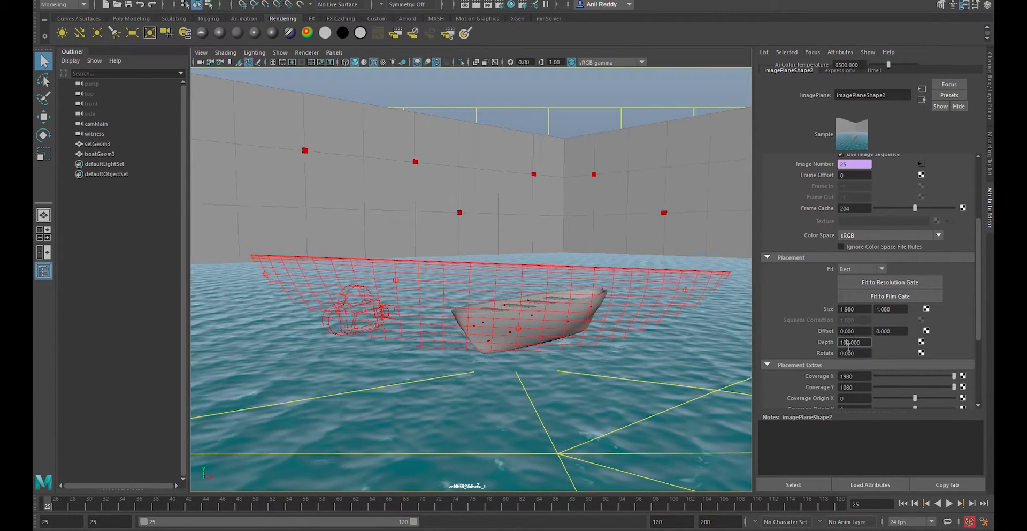
{"action": "left_click", "coordinate": [847, 343]}
{"action": "type", "text": "0"}
{"action": "key", "text": "Return"}
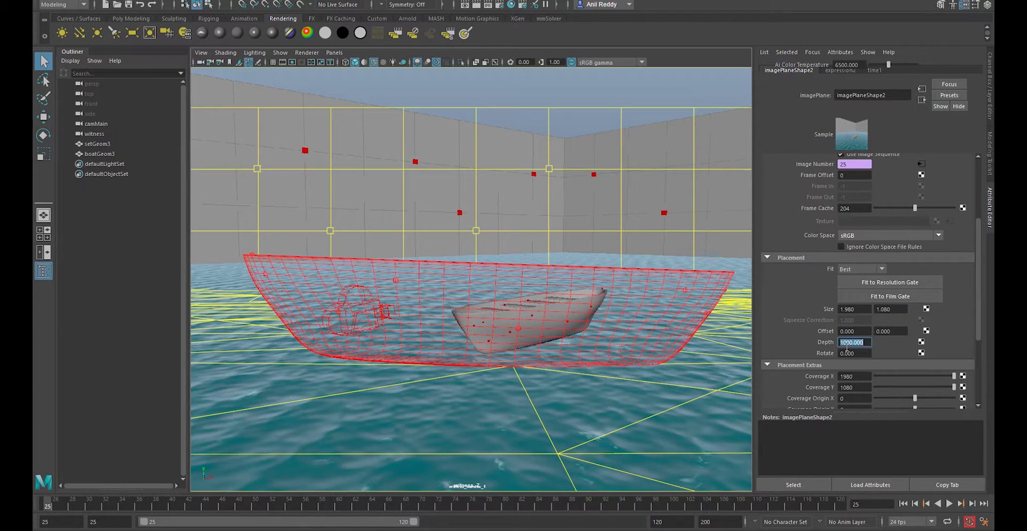
Set the witness camera's near clip plane to 1 and its far clip plane to 100000
{"action": "left_click", "coordinate": [94, 134]}
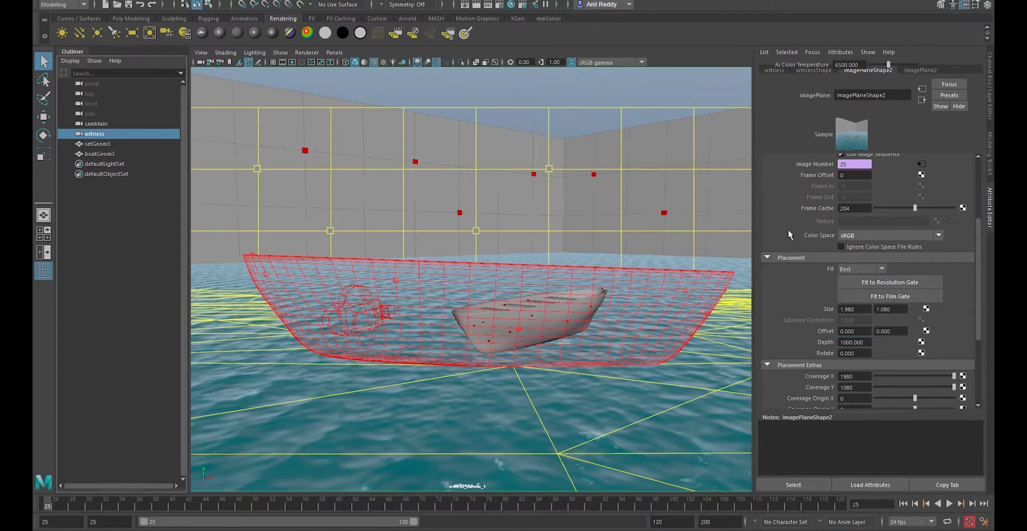
{"action": "scroll", "coordinate": [880, 235], "scroll_direction": "up", "scroll_amount": 4}
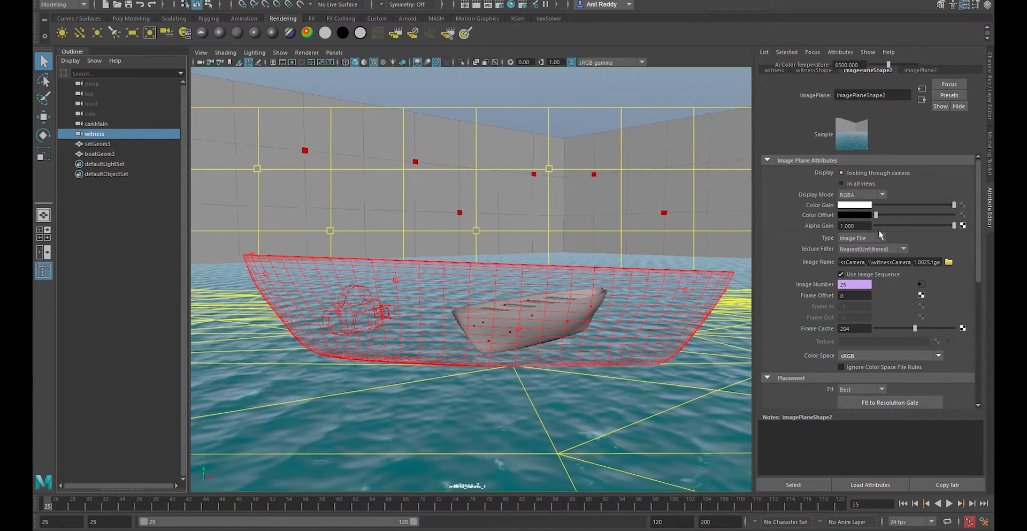
{"action": "left_click", "coordinate": [813, 71]}
{"action": "left_click", "coordinate": [869, 229]}
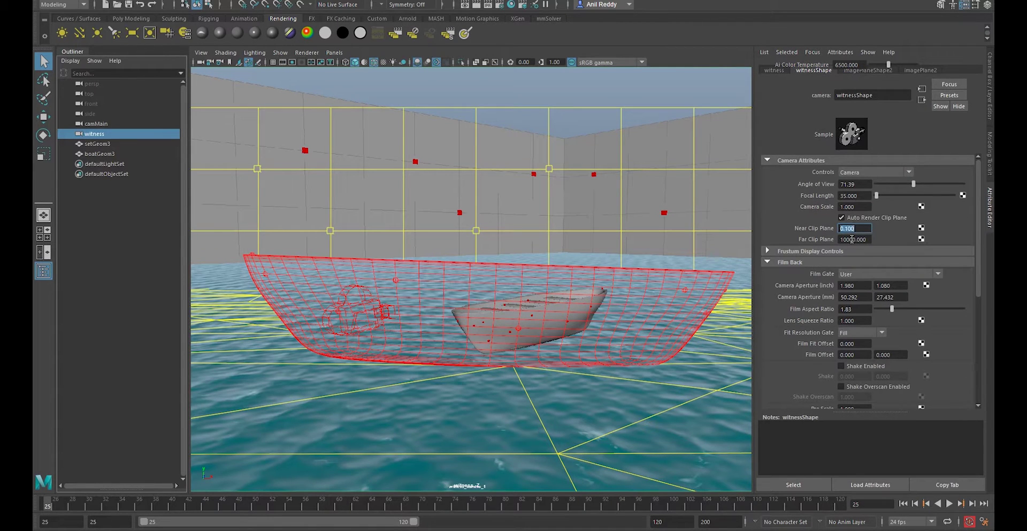
{"action": "type", "text": "1"}
{"action": "left_click", "coordinate": [851, 239]}
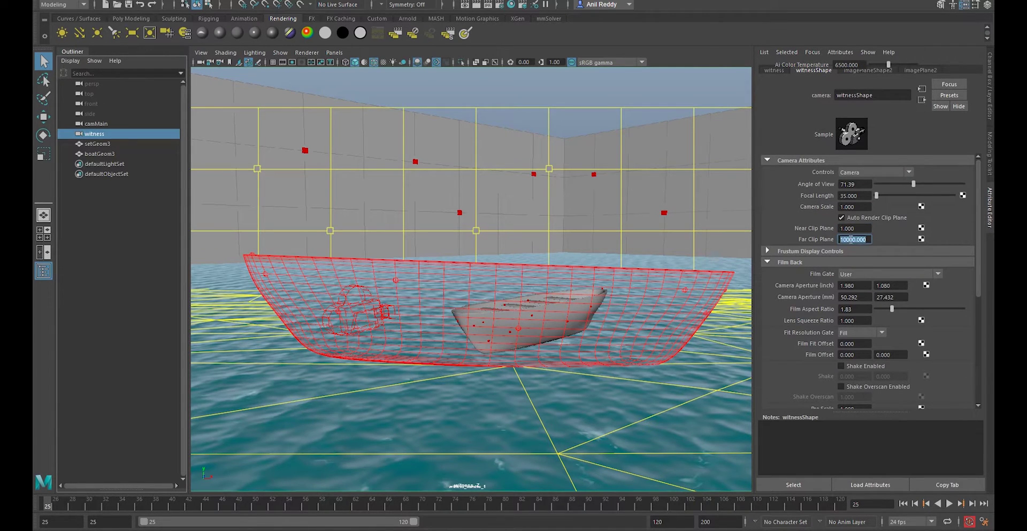
{"action": "type", "text": "0"}
{"action": "key", "text": "Return"}
{"action": "left_click", "coordinate": [847, 239]}
Set the witness image plane's depth to 10000 and move the witness camera to line up the set walls and boat with the footage
{"action": "left_click_drag", "start_coordinate": [539, 190], "coordinate": [391, 174], "text": "alt"}
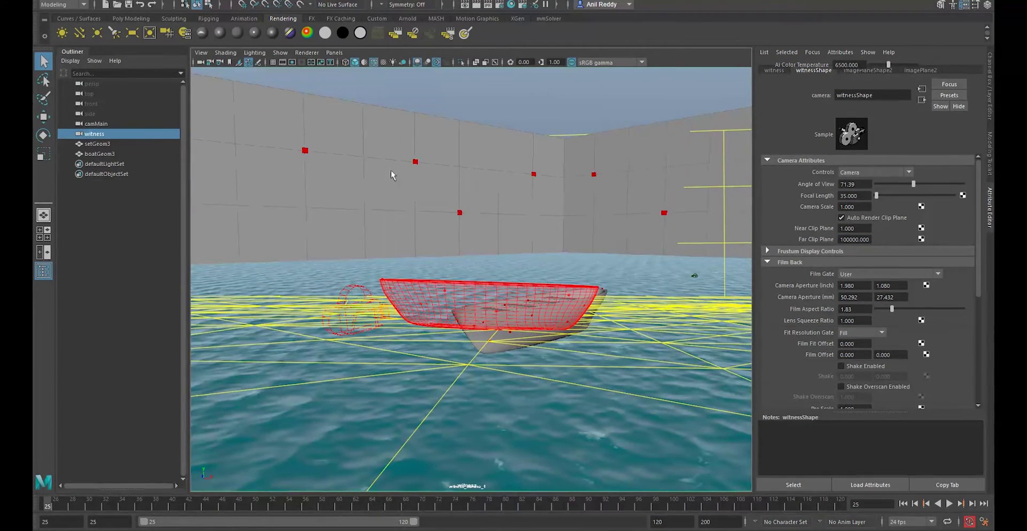
{"action": "left_click", "coordinate": [198, 54]}
{"action": "mouse_move", "coordinate": [310, 276]}
{"action": "mouse_move", "coordinate": [407, 305]}
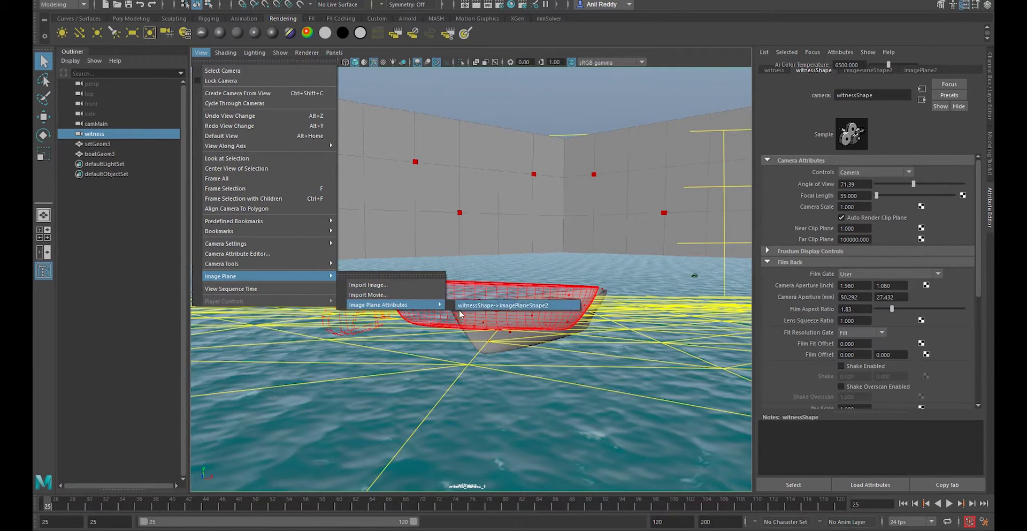
{"action": "left_click", "coordinate": [470, 312]}
{"action": "left_click", "coordinate": [201, 53]}
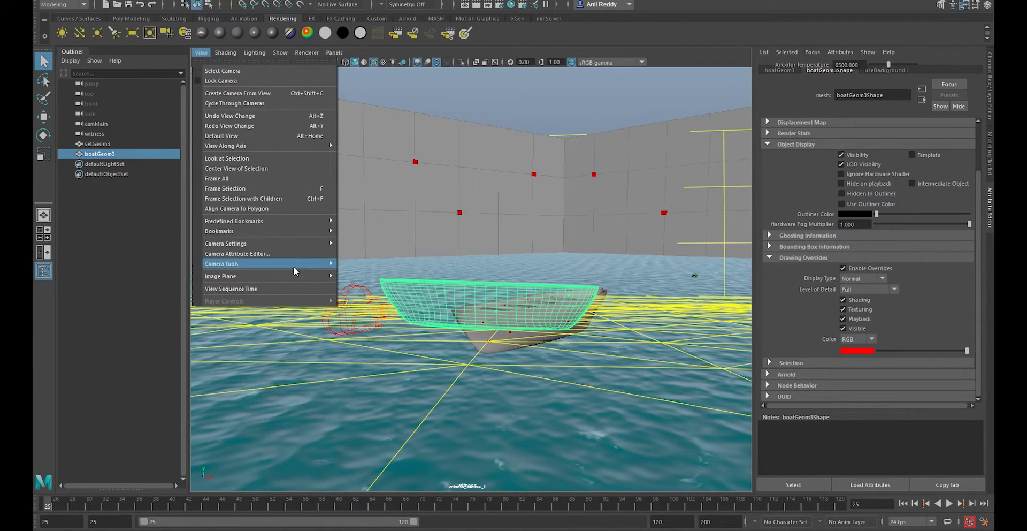
{"action": "mouse_move", "coordinate": [268, 276]}
{"action": "mouse_move", "coordinate": [404, 304]}
{"action": "left_click", "coordinate": [482, 305]}
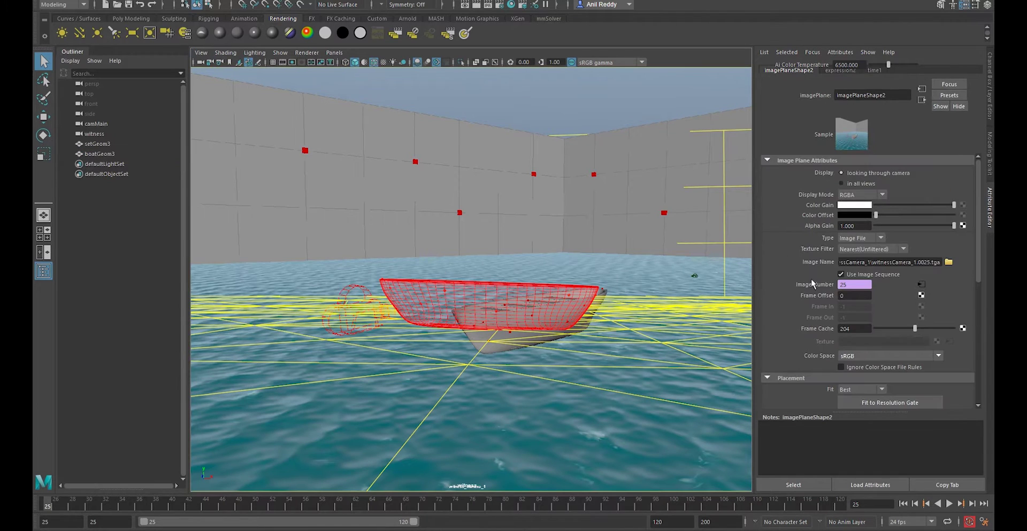
{"action": "scroll", "coordinate": [858, 358], "scroll_direction": "down", "scroll_amount": 3}
{"action": "left_click", "coordinate": [852, 372]}
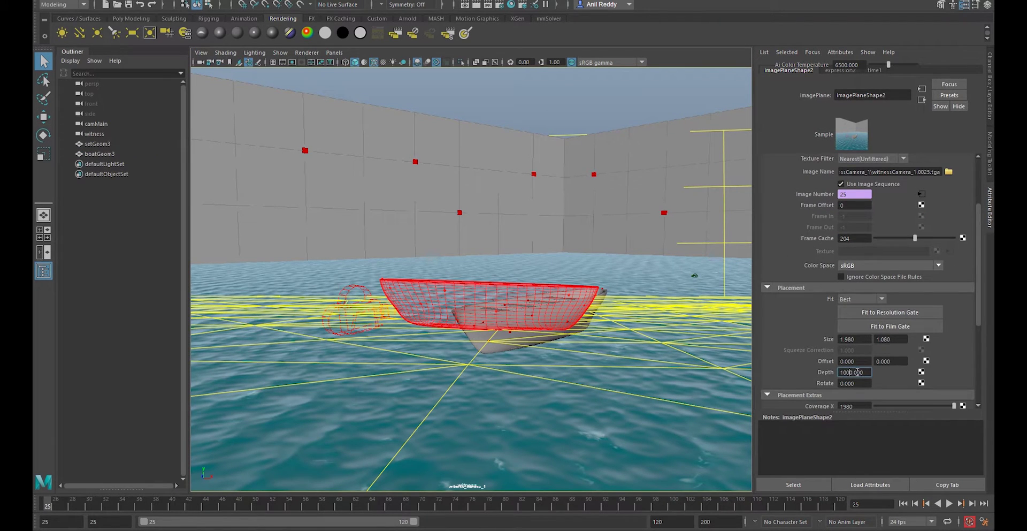
{"action": "type", "text": "0"}
{"action": "key", "text": "Return"}
{"action": "left_click_drag", "start_coordinate": [533, 195], "coordinate": [570, 317], "text": "alt"}
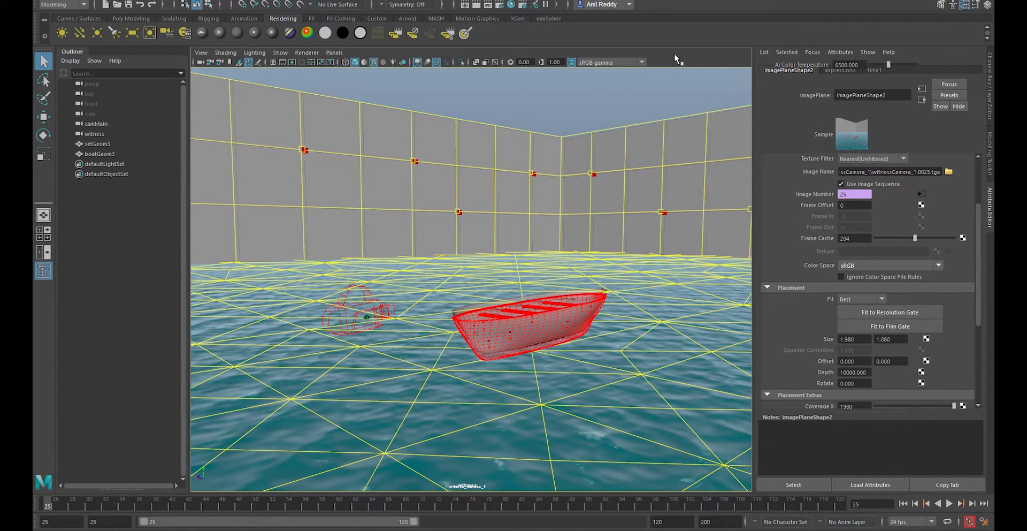
Open the mmSolver window, create a new collection and move the window away from the viewport
{"action": "left_click", "coordinate": [551, 19]}
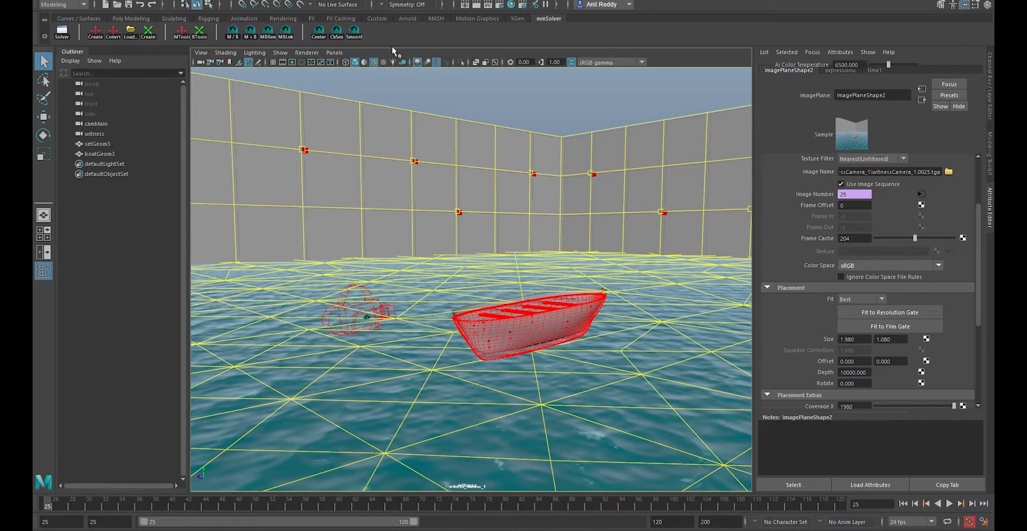
{"action": "left_click", "coordinate": [67, 35]}
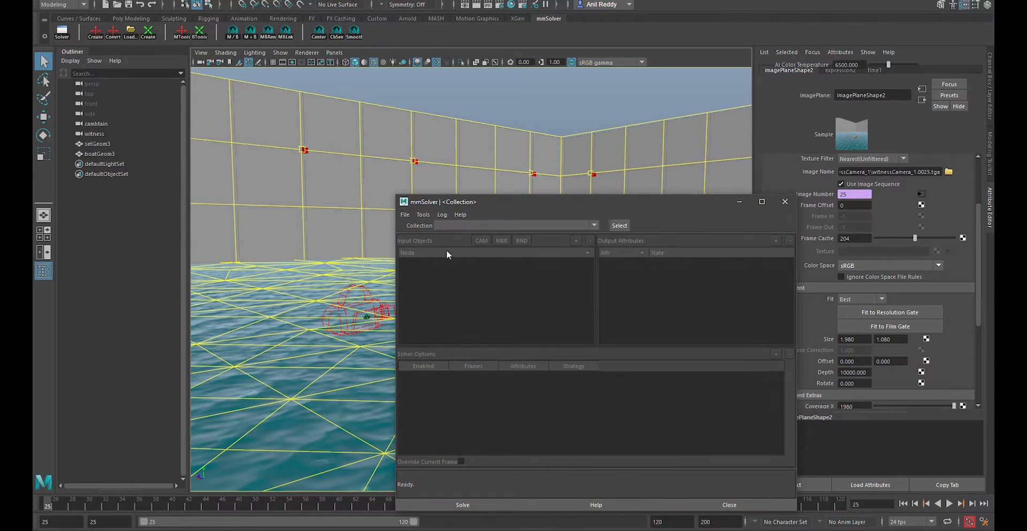
{"action": "left_click", "coordinate": [405, 214]}
{"action": "left_click", "coordinate": [421, 225]}
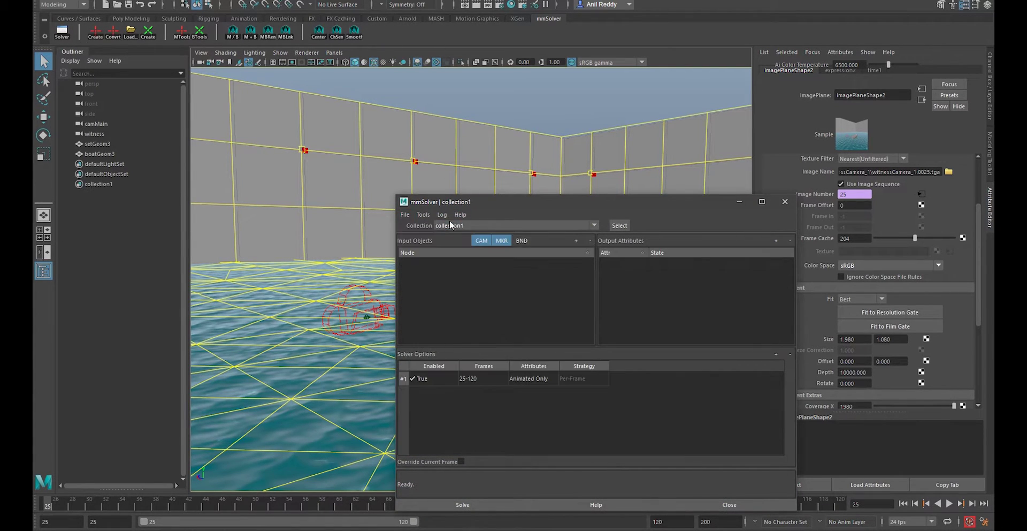
{"action": "left_click_drag", "start_coordinate": [493, 209], "coordinate": [686, 60]}
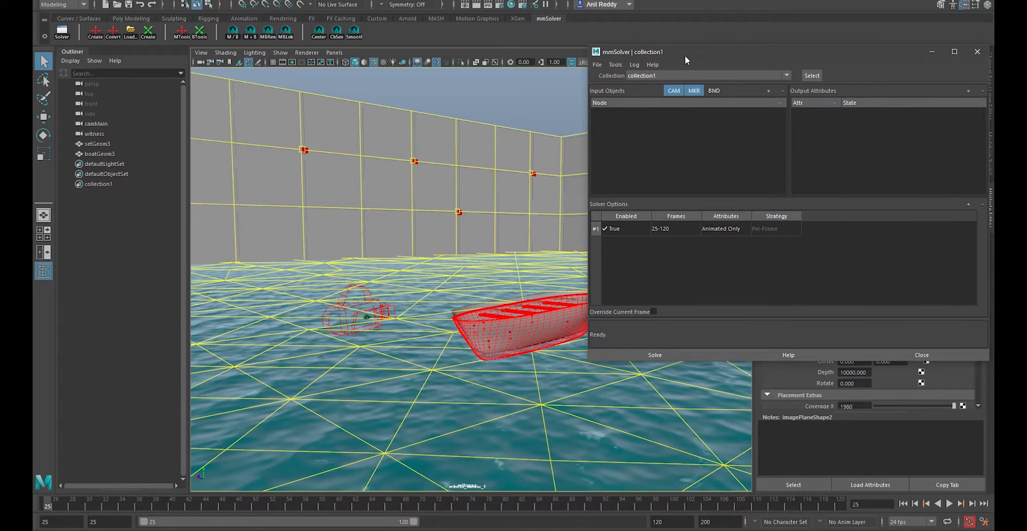
{"action": "left_click", "coordinate": [526, 51]}
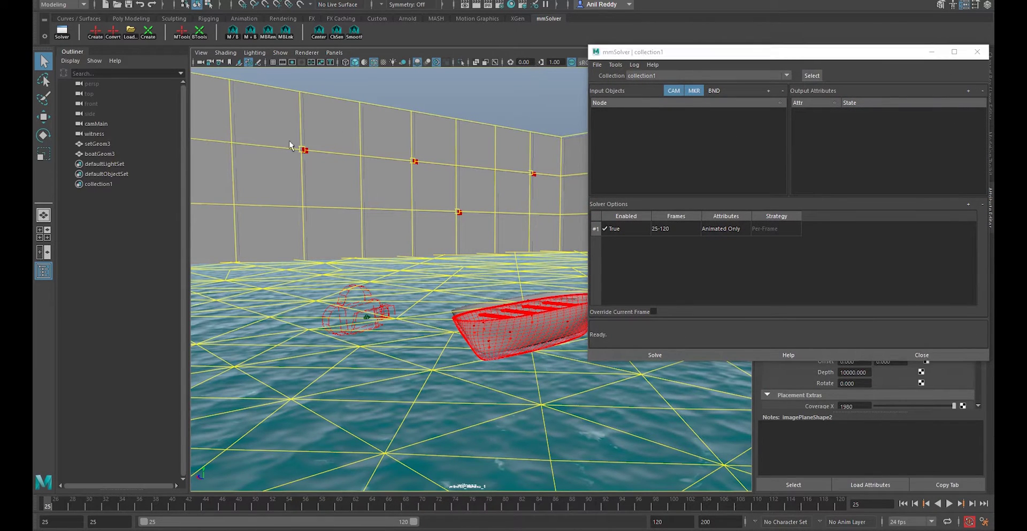
Look through camMain, minimize the solver window and move the camera closer to the boat
{"action": "left_click", "coordinate": [102, 124]}
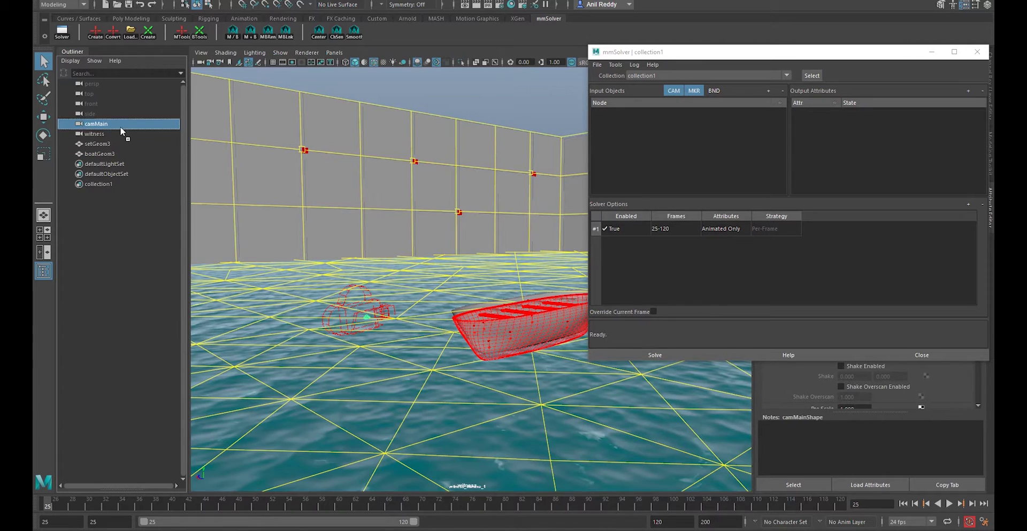
{"action": "left_click_drag", "start_coordinate": [752, 54], "coordinate": [587, 242]}
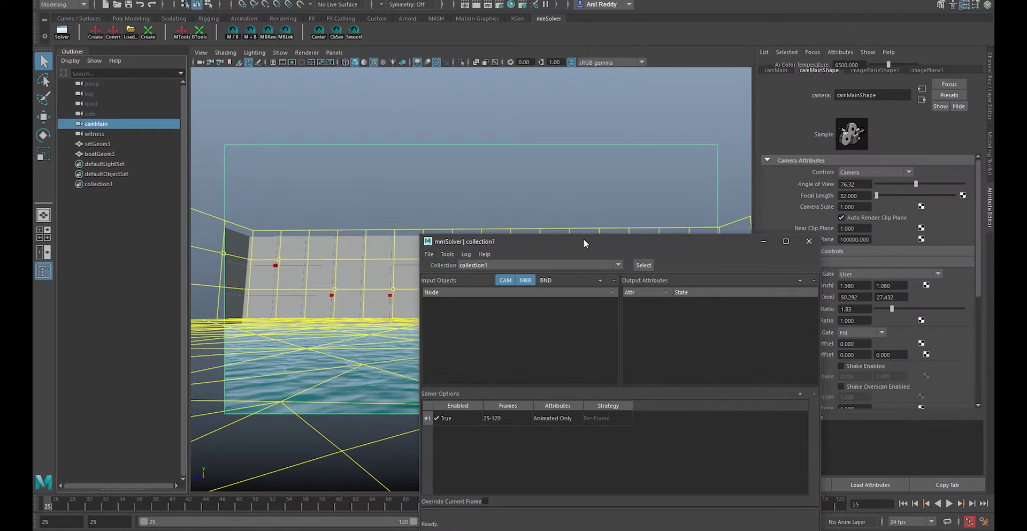
{"action": "left_click", "coordinate": [765, 241]}
{"action": "left_click", "coordinate": [518, 182]}
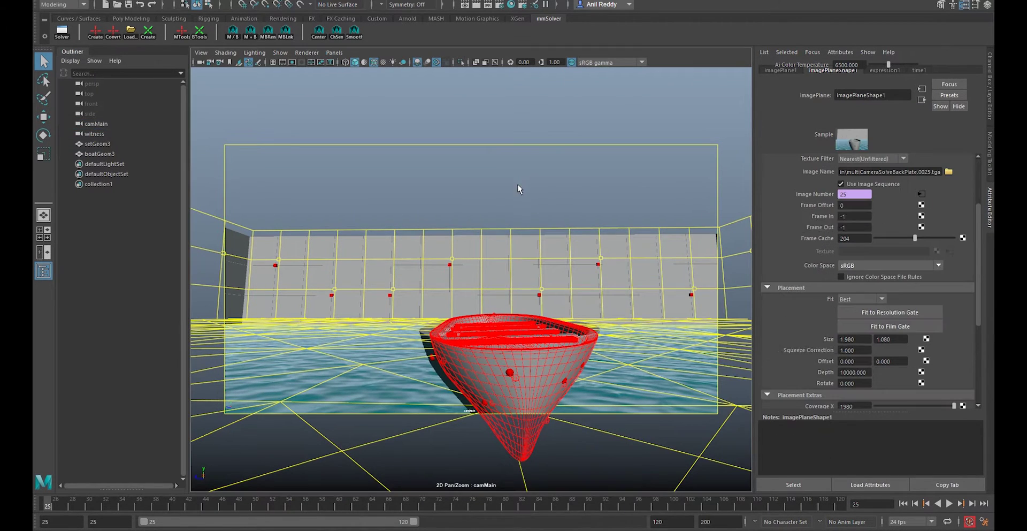
{"action": "scroll", "coordinate": [523, 200], "scroll_direction": "up", "scroll_amount": 2}
{"action": "scroll", "coordinate": [521, 237], "scroll_direction": "up", "scroll_amount": 6}
{"action": "scroll", "coordinate": [658, 311], "scroll_direction": "down", "scroll_amount": 6}
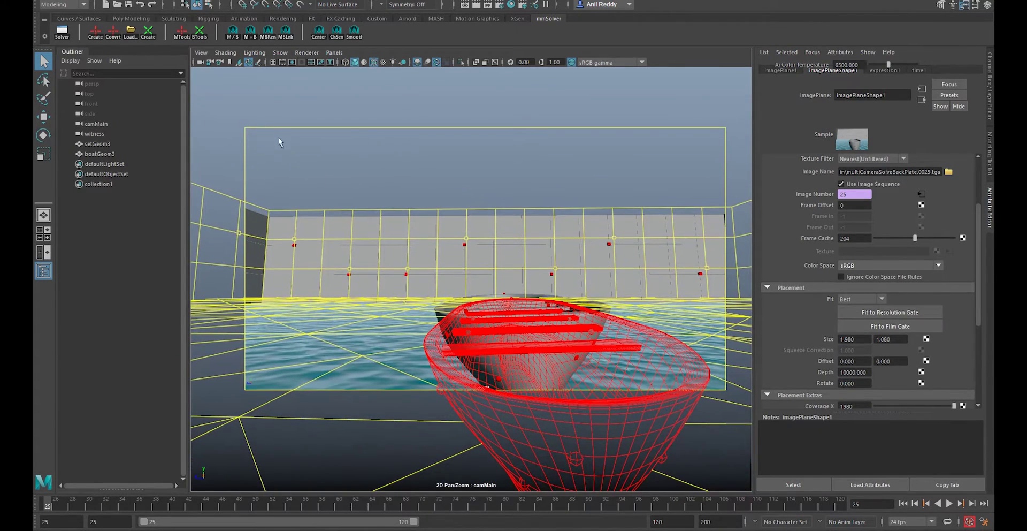
Create an mmSolver marker under camMain and set the depth of its marker group to 2
{"action": "left_click", "coordinate": [95, 34]}
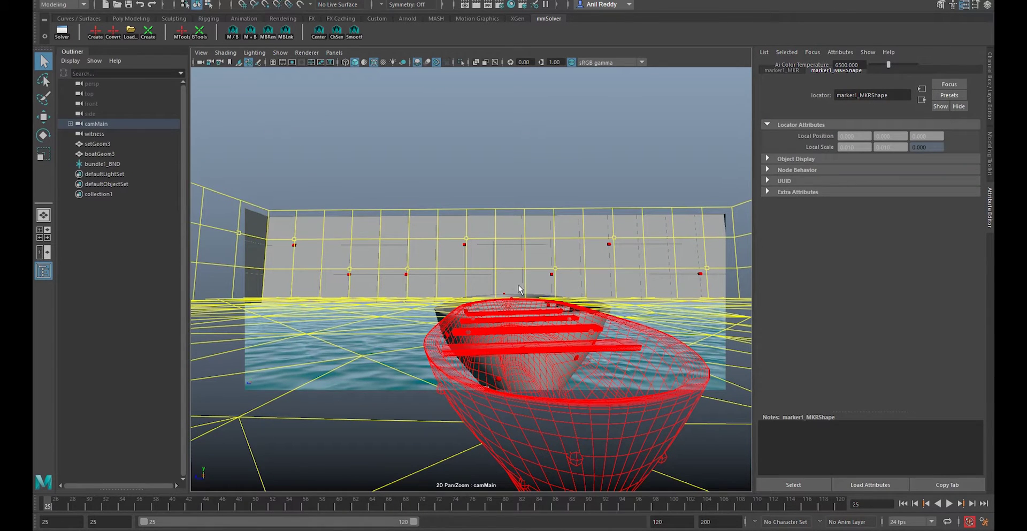
{"action": "key", "text": "w"}
{"action": "left_click", "coordinate": [71, 123]}
{"action": "left_click", "coordinate": [109, 134]}
{"action": "key", "text": "ctrl+a"}
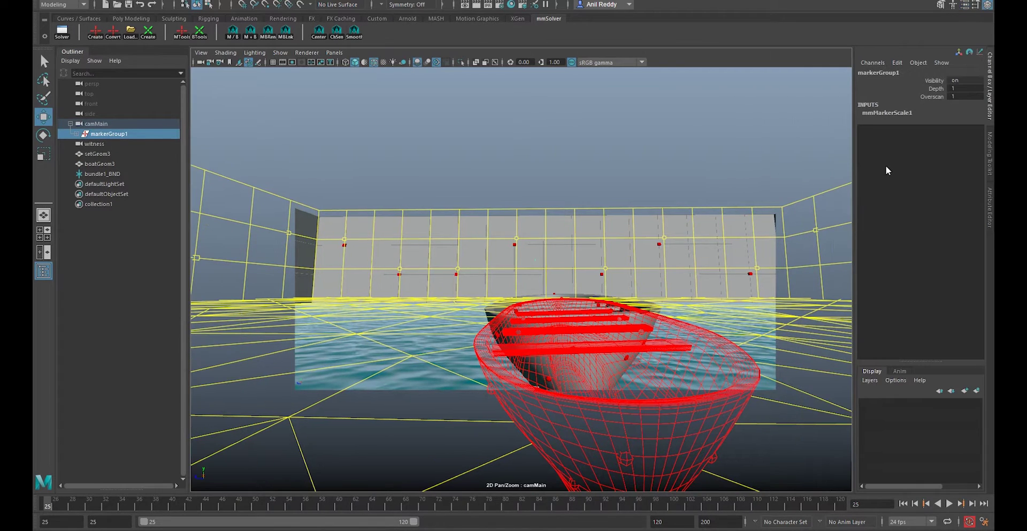
{"action": "double_click", "coordinate": [959, 89]}
{"action": "type", "text": "2"}
{"action": "key", "text": "Return"}
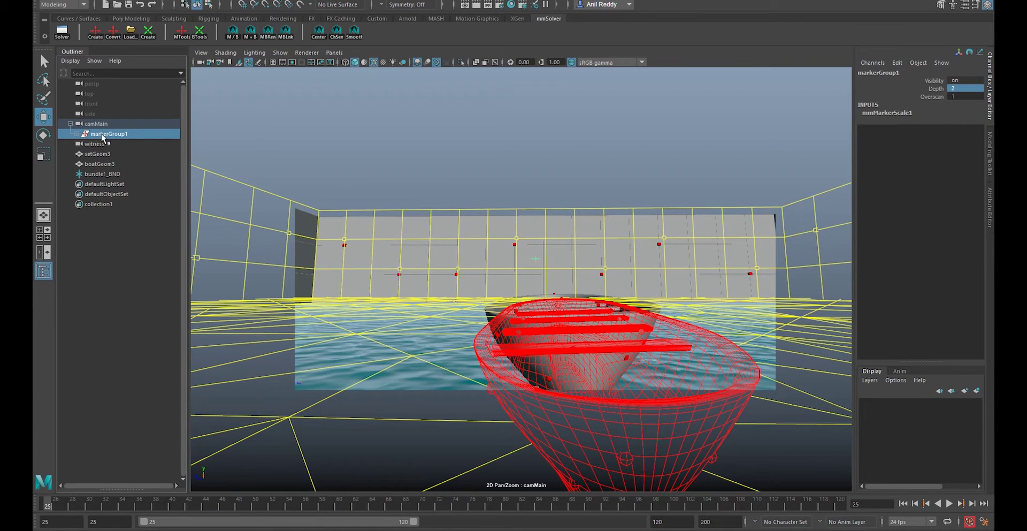
Examine the marker group's position in front of the main camera from the persp view and return to camMain
{"action": "left_click", "coordinate": [335, 52]}
{"action": "mouse_move", "coordinate": [373, 64]}
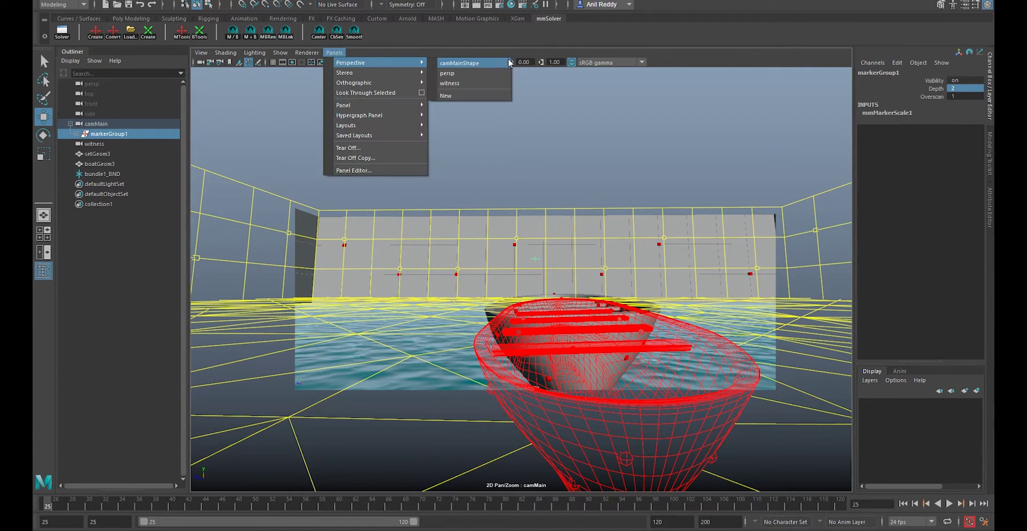
{"action": "left_click", "coordinate": [493, 76]}
{"action": "key", "text": "f"}
{"action": "scroll", "coordinate": [441, 186], "scroll_direction": "down", "scroll_amount": 3}
{"action": "mouse_move", "coordinate": [493, 250]}
{"action": "left_mouse_down", "text": "alt"}
{"action": "mouse_move", "coordinate": [504, 263]}
{"action": "mouse_move", "coordinate": [449, 267]}
{"action": "mouse_move", "coordinate": [552, 246]}
{"action": "mouse_move", "coordinate": [542, 253]}
{"action": "left_mouse_up", "text": "alt"}
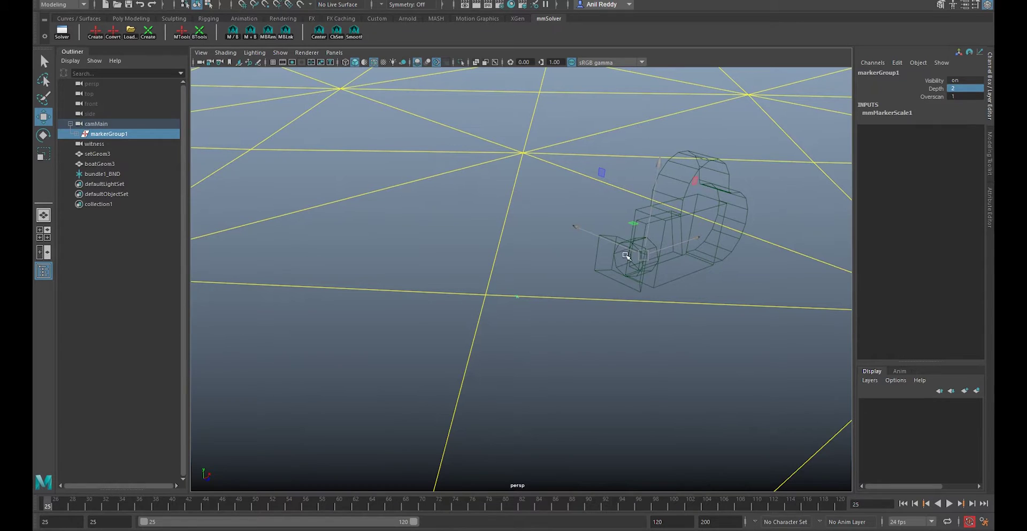
{"action": "left_click", "coordinate": [334, 52]}
{"action": "mouse_move", "coordinate": [381, 70]}
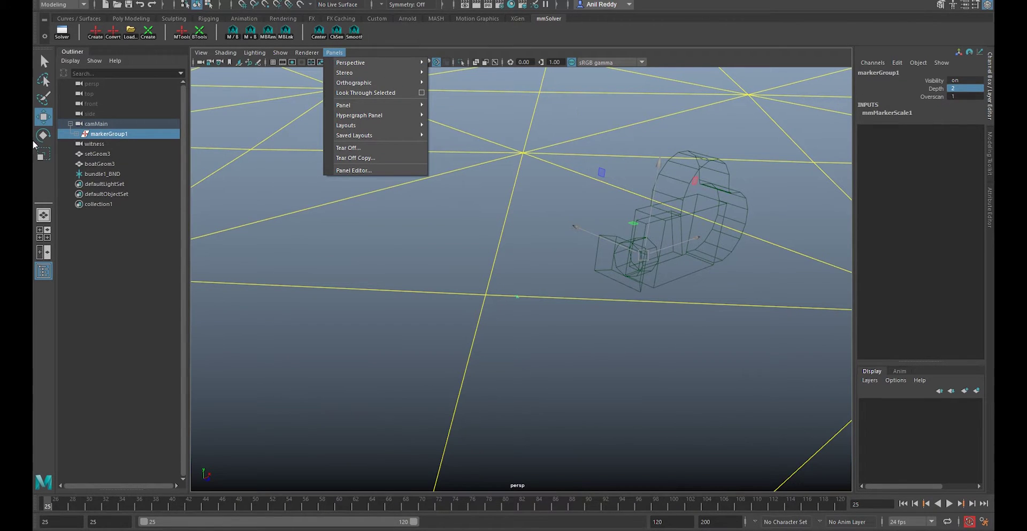
{"action": "left_click", "coordinate": [111, 134]}
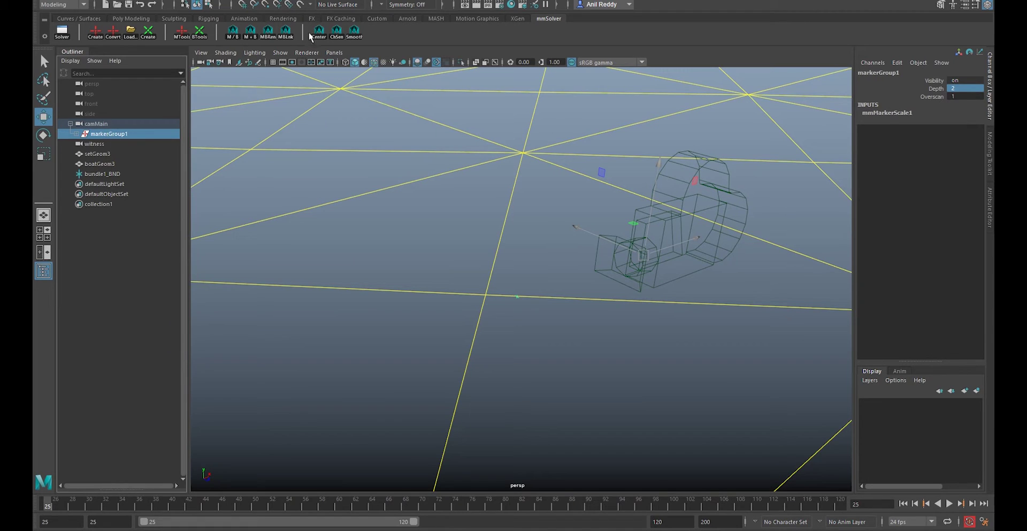
{"action": "left_click", "coordinate": [334, 52]}
{"action": "mouse_move", "coordinate": [377, 63]}
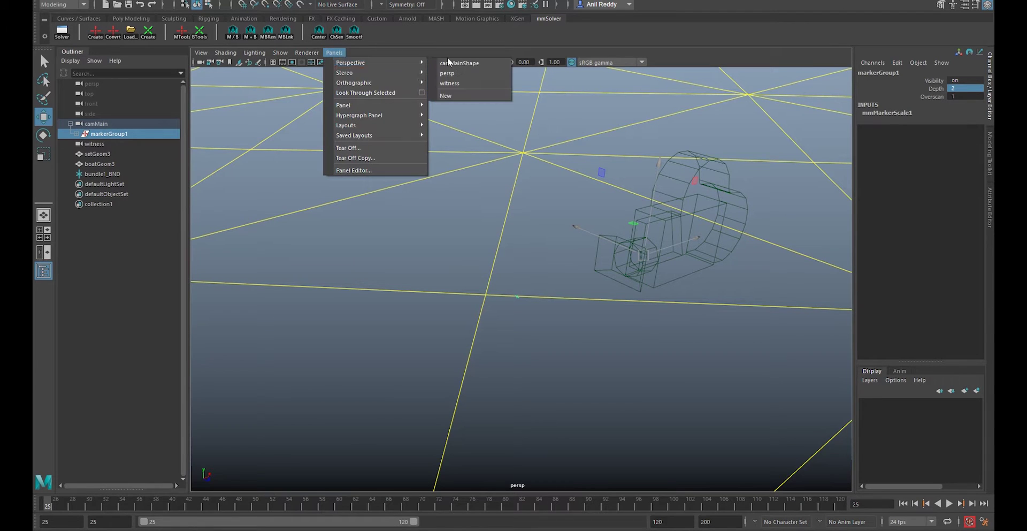
{"action": "left_click", "coordinate": [488, 64]}
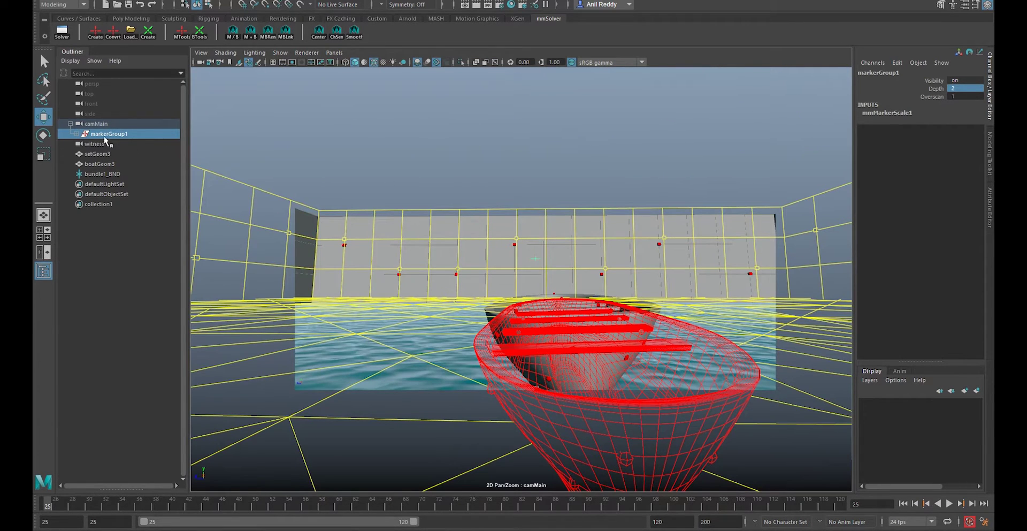
Position marker1 on the upper-left corner of the back wall in the footage, at about X -0.449, Y 0.159
{"action": "left_click", "coordinate": [77, 134]}
{"action": "left_click", "coordinate": [111, 143]}
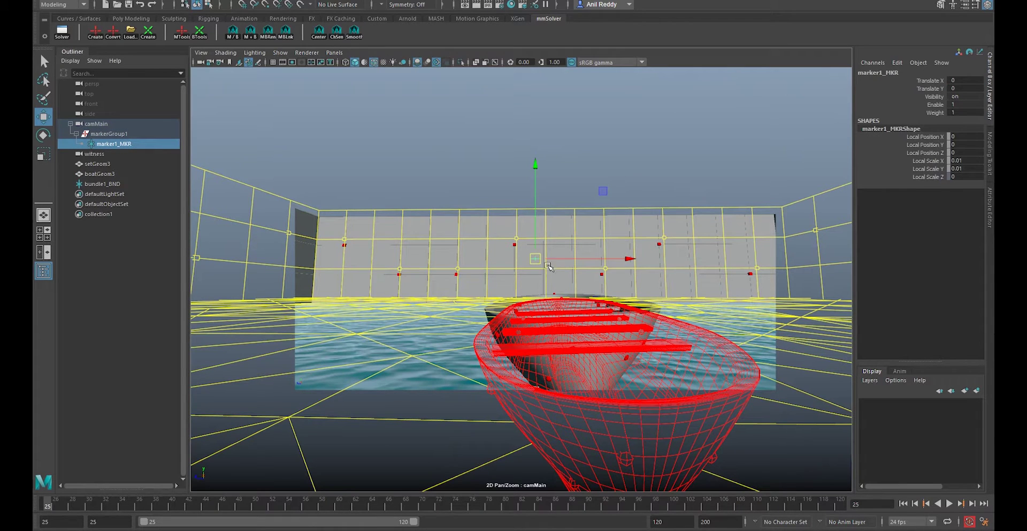
{"action": "left_click_drag", "start_coordinate": [534, 258], "coordinate": [319, 217]}
{"action": "middle_click_drag", "start_coordinate": [309, 226], "coordinate": [484, 272]}
{"action": "right_click_drag", "start_coordinate": [573, 316], "coordinate": [899, 380]}
{"action": "middle_click_drag", "start_coordinate": [203, 214], "coordinate": [397, 271]}
{"action": "right_click_drag", "start_coordinate": [396, 271], "coordinate": [627, 302]}
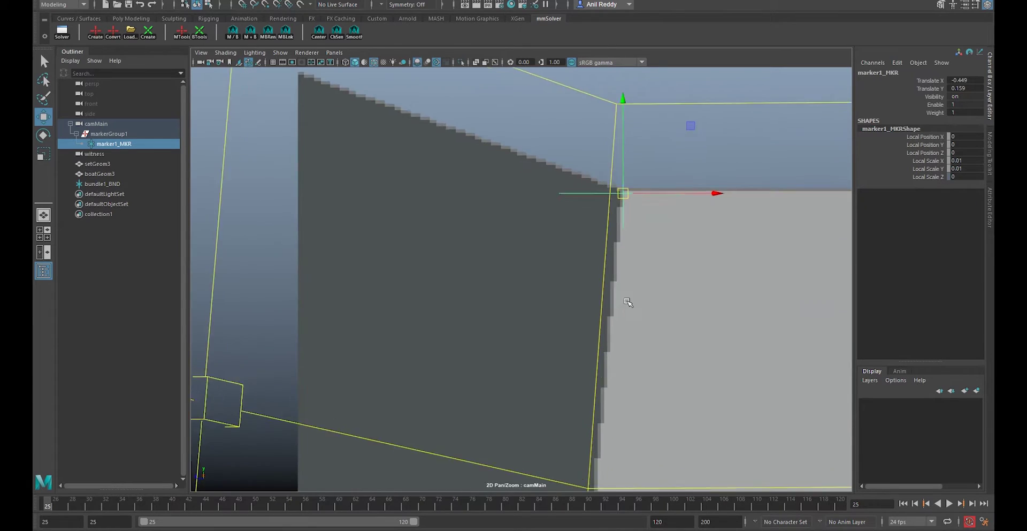
{"action": "middle_click_drag", "start_coordinate": [628, 302], "coordinate": [442, 376]}
{"action": "mouse_move", "coordinate": [431, 269]}
{"action": "left_mouse_down"}
{"action": "mouse_move", "coordinate": [498, 260]}
{"action": "mouse_move", "coordinate": [430, 269]}
{"action": "left_mouse_up"}
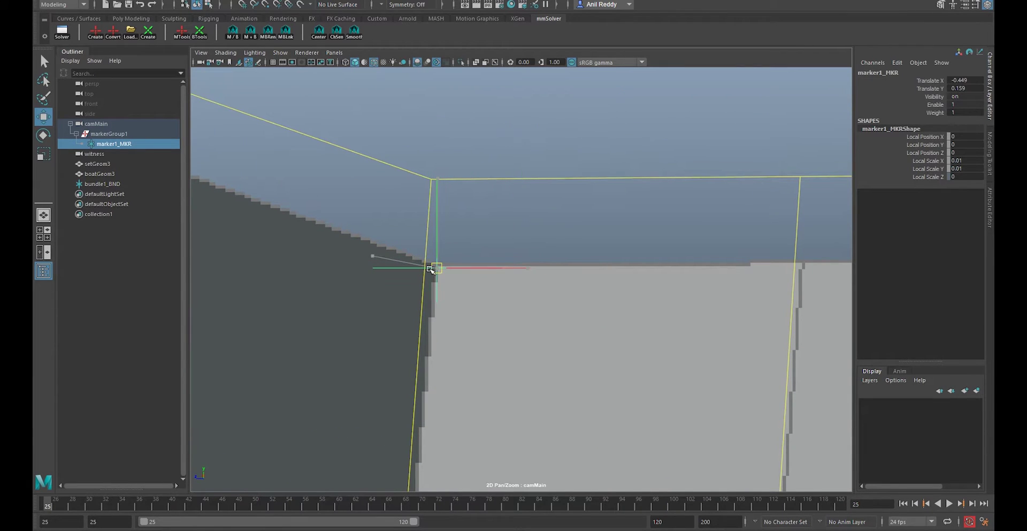
Vertex-snap bundle1 to the matching upper-left wall corner of the set geometry and lock both bundle1 and marker1
{"action": "left_click", "coordinate": [232, 33]}
{"action": "key", "text": "v"}
{"action": "middle_click", "coordinate": [431, 179]}
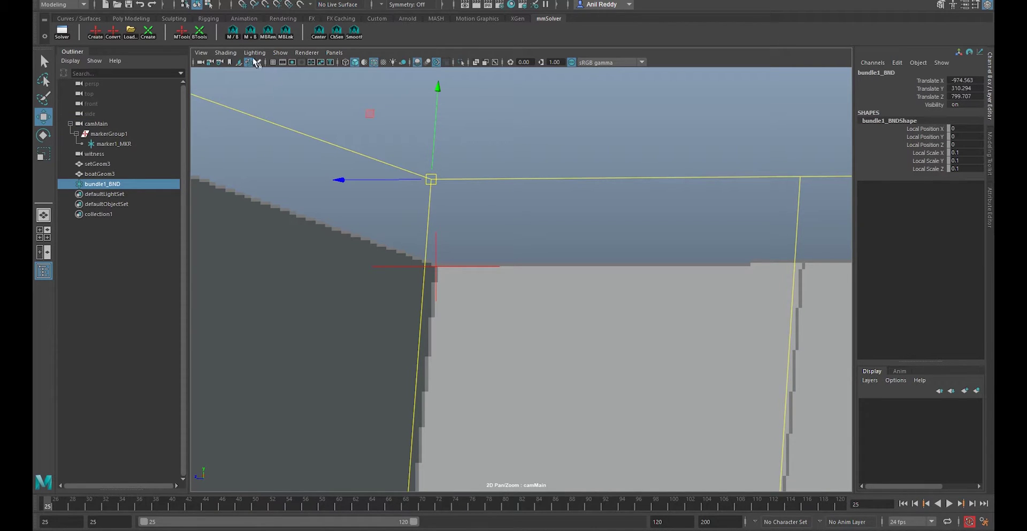
{"action": "right_click", "coordinate": [206, 37]}
{"action": "left_click", "coordinate": [218, 42]}
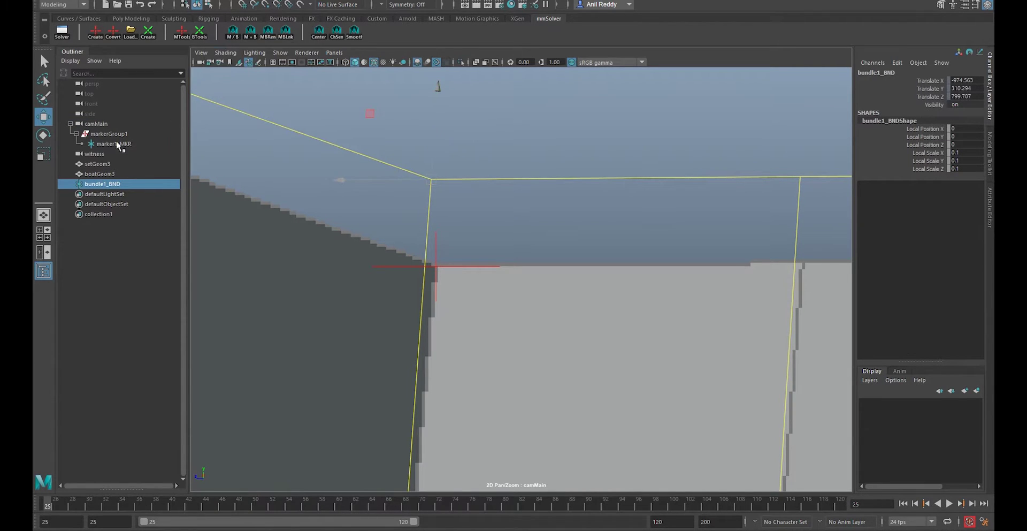
{"action": "left_click", "coordinate": [110, 143]}
{"action": "right_click", "coordinate": [184, 37]}
{"action": "left_click", "coordinate": [197, 43]}
Create a second marker under camMain and place it on the back wall's upper-right corner, at about X 0.496, Y 0.169
{"action": "right_click_drag", "start_coordinate": [642, 341], "coordinate": [770, 289]}
{"action": "middle_click_drag", "start_coordinate": [770, 321], "coordinate": [370, 242]}
{"action": "right_click_drag", "start_coordinate": [540, 208], "coordinate": [455, 209]}
{"action": "middle_click_drag", "start_coordinate": [723, 153], "coordinate": [541, 239]}
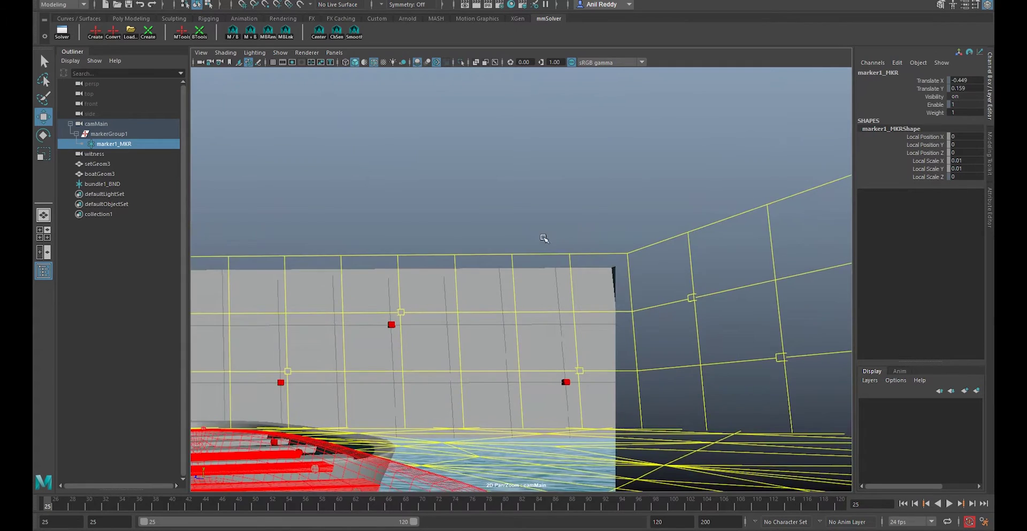
{"action": "right_click_drag", "start_coordinate": [540, 239], "coordinate": [756, 351]}
{"action": "middle_click_drag", "start_coordinate": [756, 351], "coordinate": [537, 319]}
{"action": "right_click_drag", "start_coordinate": [509, 289], "coordinate": [610, 343]}
{"action": "middle_click_drag", "start_coordinate": [526, 316], "coordinate": [584, 341]}
{"action": "right_click_drag", "start_coordinate": [527, 288], "coordinate": [547, 293]}
{"action": "right_click_drag", "start_coordinate": [686, 339], "coordinate": [166, 145]}
{"action": "middle_click_drag", "start_coordinate": [418, 238], "coordinate": [552, 243]}
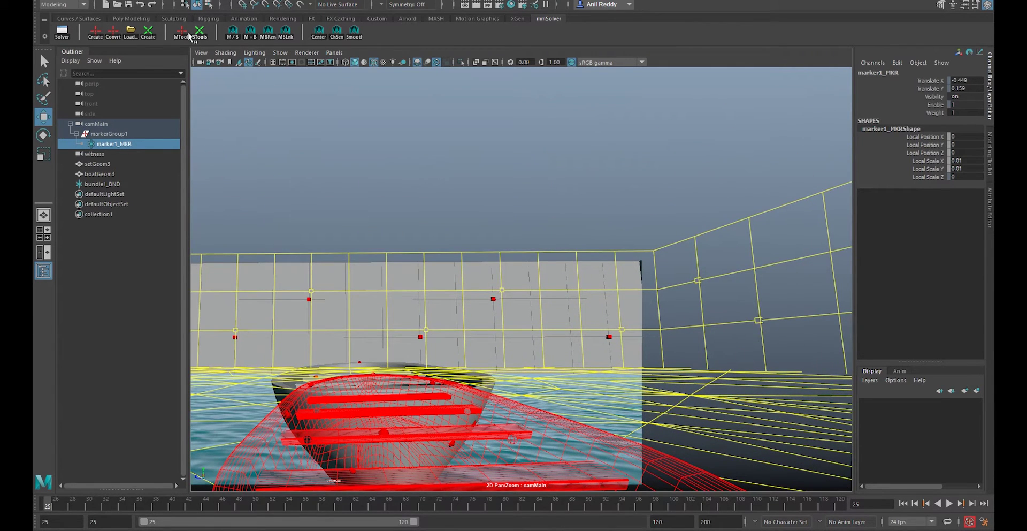
{"action": "left_click", "coordinate": [95, 32]}
{"action": "left_click_drag", "start_coordinate": [331, 314], "coordinate": [636, 259]}
{"action": "right_click_drag", "start_coordinate": [645, 276], "coordinate": [711, 311]}
{"action": "middle_click_drag", "start_coordinate": [661, 318], "coordinate": [478, 315]}
{"action": "right_click_drag", "start_coordinate": [479, 315], "coordinate": [687, 284]}
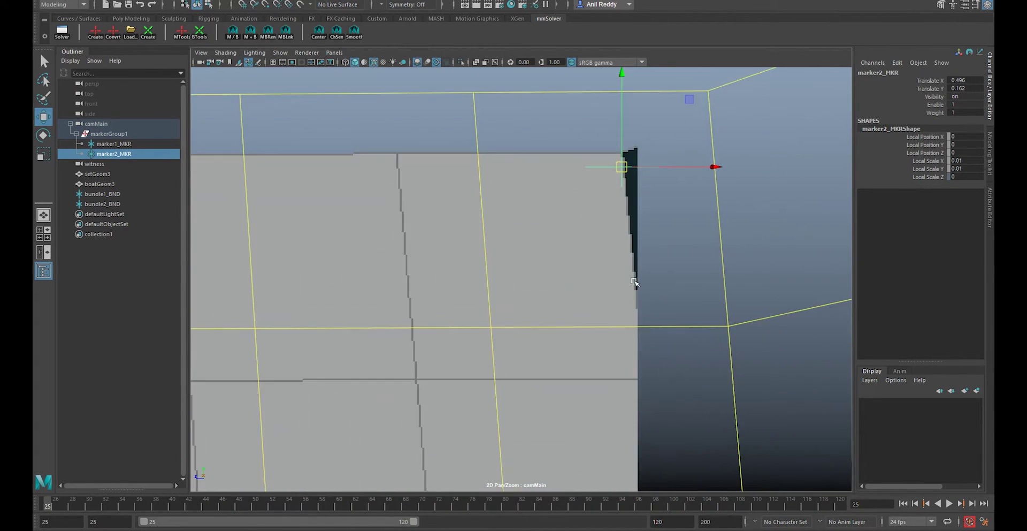
{"action": "middle_click_drag", "start_coordinate": [688, 285], "coordinate": [556, 393]}
{"action": "right_click_drag", "start_coordinate": [555, 393], "coordinate": [628, 405]}
{"action": "left_click_drag", "start_coordinate": [485, 275], "coordinate": [473, 255]}
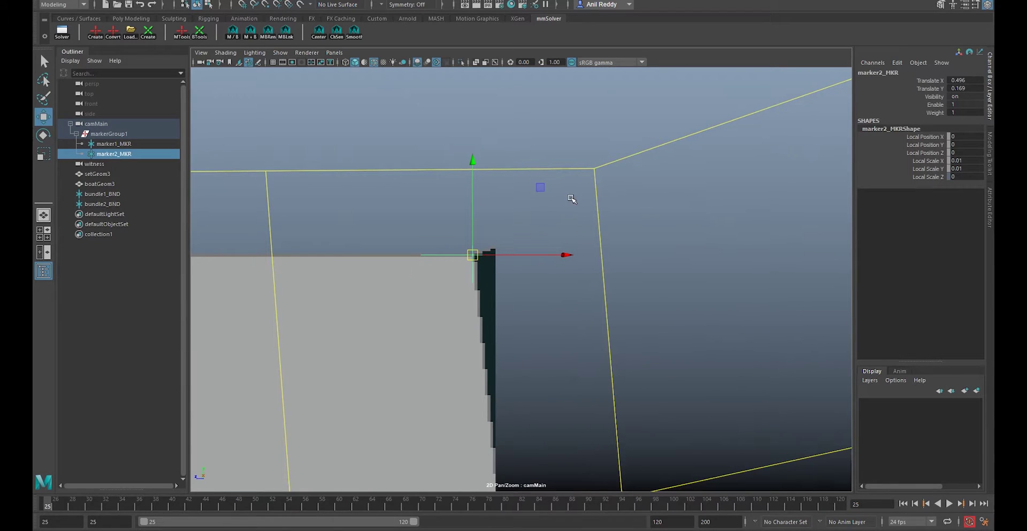
Lock marker2, then vertex-snap its bundle to the set geometry's upper-right wall corner and lock the bundle
{"action": "left_click", "coordinate": [182, 35]}
{"action": "left_click", "coordinate": [208, 38]}
{"action": "left_click", "coordinate": [233, 33]}
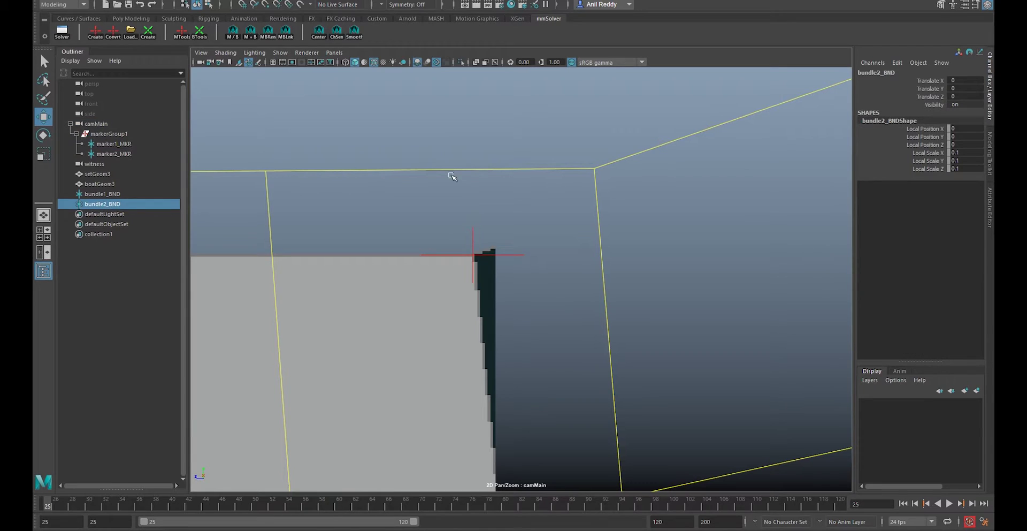
{"action": "mouse_move", "coordinate": [610, 321]}
{"action": "right_mouse_down"}
{"action": "mouse_move", "coordinate": [353, 187]}
{"action": "mouse_move", "coordinate": [534, 252]}
{"action": "mouse_move", "coordinate": [230, 163]}
{"action": "mouse_move", "coordinate": [606, 343]}
{"action": "mouse_move", "coordinate": [562, 294]}
{"action": "right_mouse_up"}
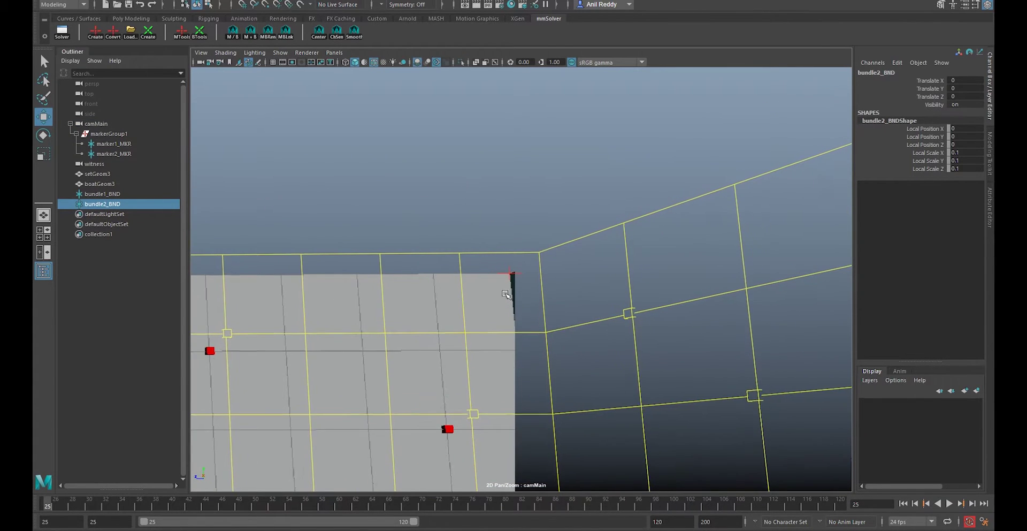
{"action": "key", "text": "v"}
{"action": "middle_click_drag", "start_coordinate": [592, 262], "coordinate": [528, 263]}
{"action": "left_click", "coordinate": [207, 36]}
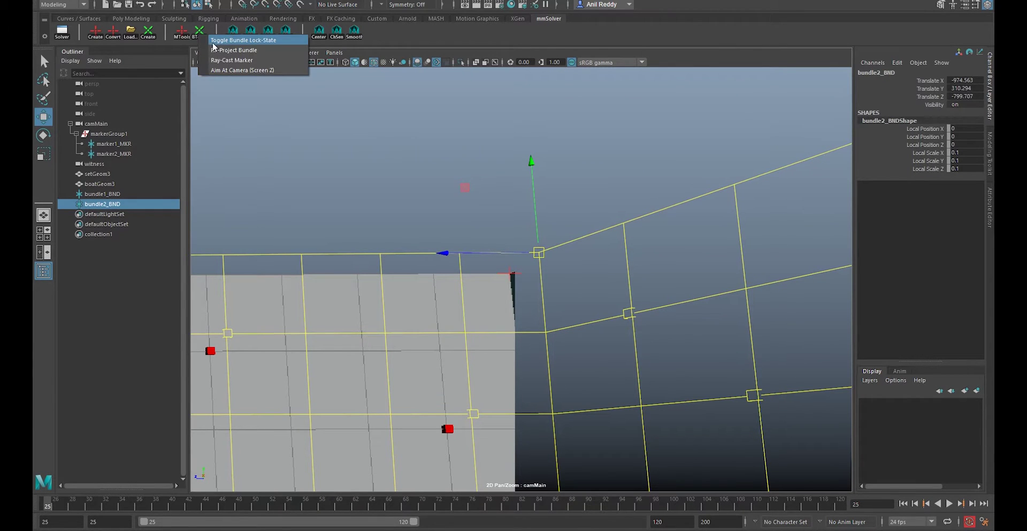
{"action": "left_click", "coordinate": [226, 41]}
Create a third marker and place it on the upper-left corner of the wall's second lower-row red cube, at about X -0.168, Y -0.054
{"action": "right_click_drag", "start_coordinate": [576, 253], "coordinate": [355, 220]}
{"action": "middle_click_drag", "start_coordinate": [230, 319], "coordinate": [532, 268]}
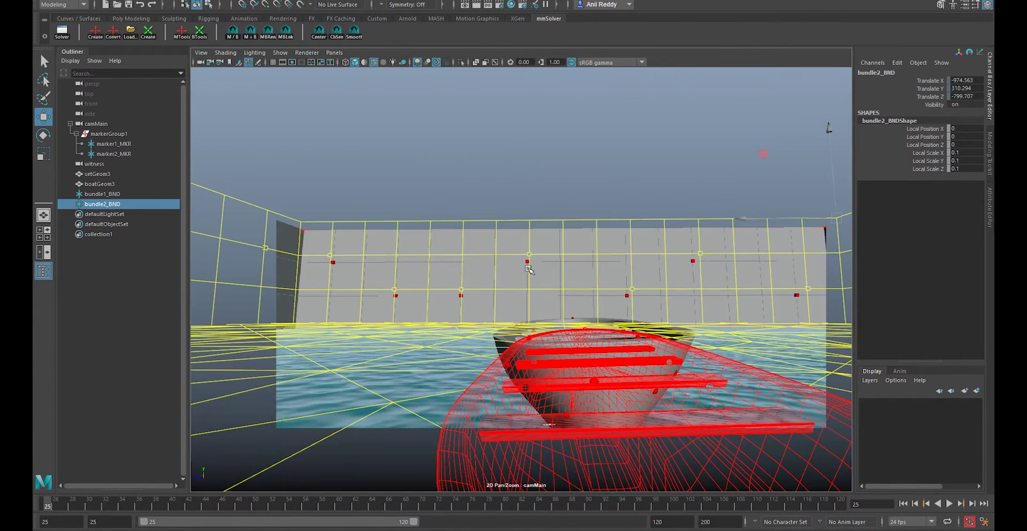
{"action": "right_click_drag", "start_coordinate": [532, 268], "coordinate": [627, 310]}
{"action": "middle_click_drag", "start_coordinate": [627, 310], "coordinate": [614, 330]}
{"action": "right_click_drag", "start_coordinate": [614, 330], "coordinate": [658, 331]}
{"action": "mouse_move", "coordinate": [486, 362]}
{"action": "middle_mouse_down"}
{"action": "mouse_move", "coordinate": [503, 324]}
{"action": "mouse_move", "coordinate": [578, 323]}
{"action": "middle_mouse_up"}
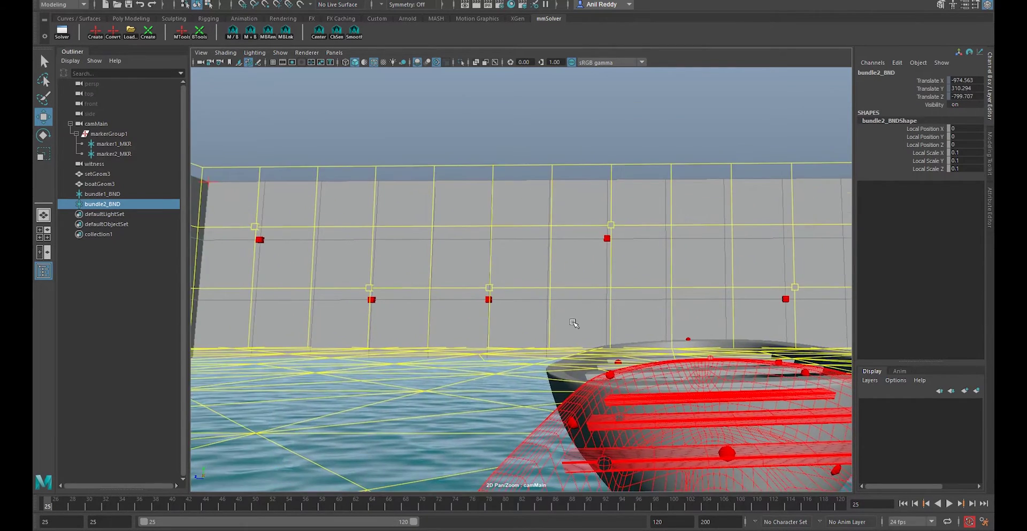
{"action": "right_click_drag", "start_coordinate": [433, 321], "coordinate": [491, 321]}
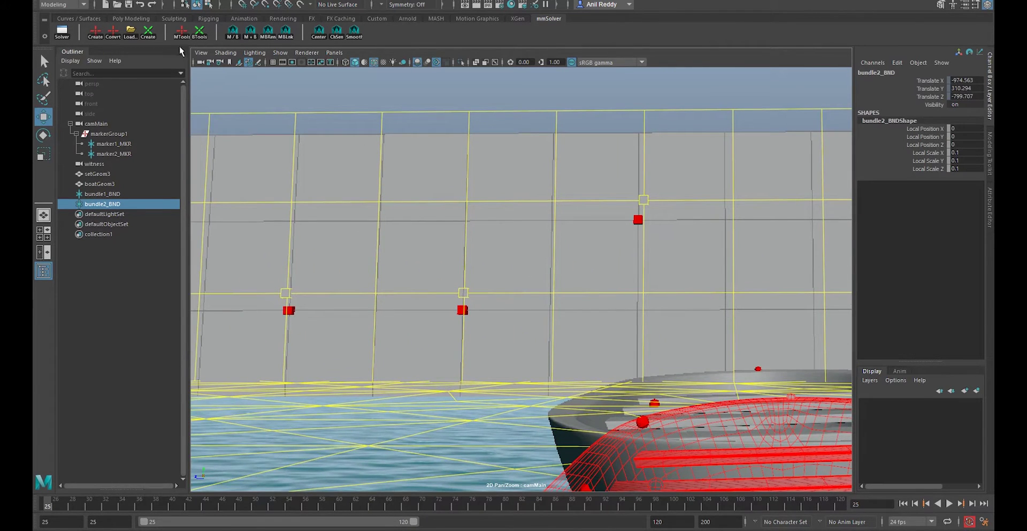
{"action": "left_click", "coordinate": [92, 33]}
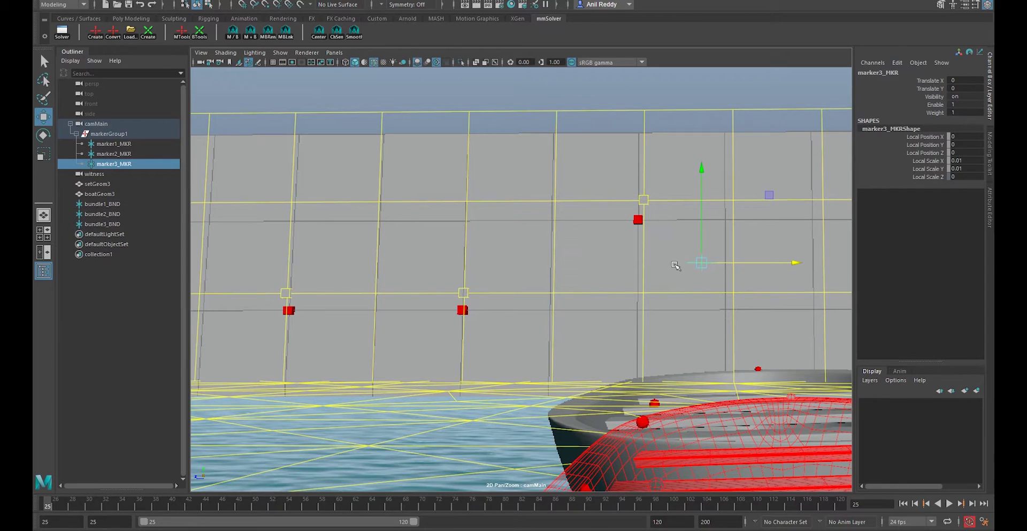
{"action": "left_click_drag", "start_coordinate": [674, 275], "coordinate": [467, 315]}
{"action": "right_click_drag", "start_coordinate": [467, 321], "coordinate": [522, 364]}
{"action": "middle_click_drag", "start_coordinate": [522, 364], "coordinate": [653, 298]}
{"action": "right_click_drag", "start_coordinate": [471, 321], "coordinate": [524, 369]}
{"action": "middle_click_drag", "start_coordinate": [525, 370], "coordinate": [611, 332]}
{"action": "left_click_drag", "start_coordinate": [575, 346], "coordinate": [504, 275]}
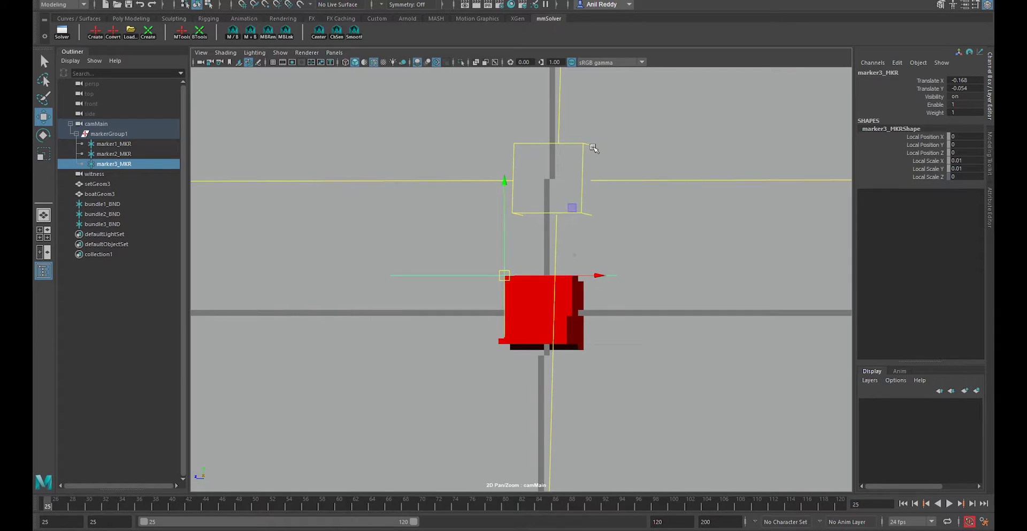
Lock marker3, then vertex-snap its bundle to the upper-left corner of the matching cube in the set geometry and lock the bundle
{"action": "left_click", "coordinate": [186, 37]}
{"action": "left_click", "coordinate": [196, 41]}
{"action": "left_click", "coordinate": [230, 34]}
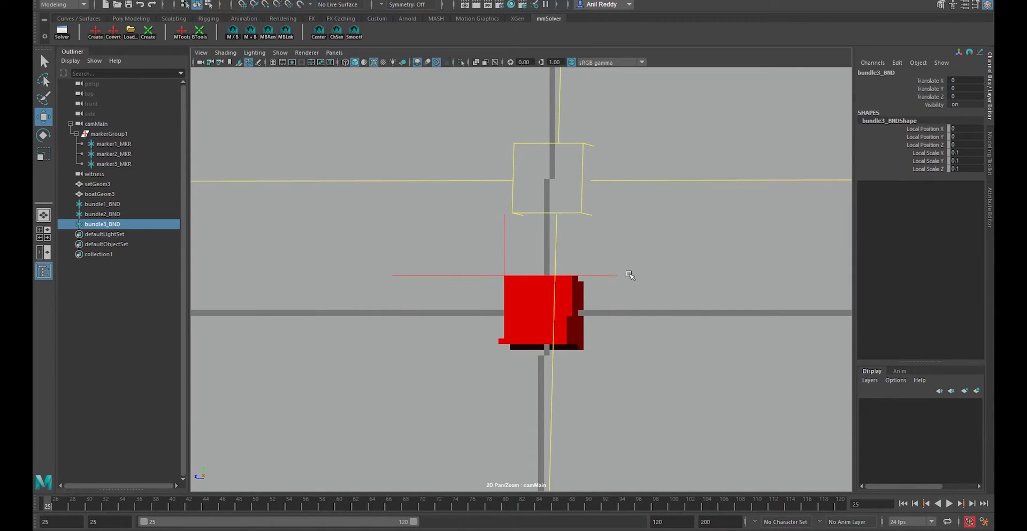
{"action": "key", "text": "v"}
{"action": "middle_click_drag", "start_coordinate": [535, 132], "coordinate": [504, 146]}
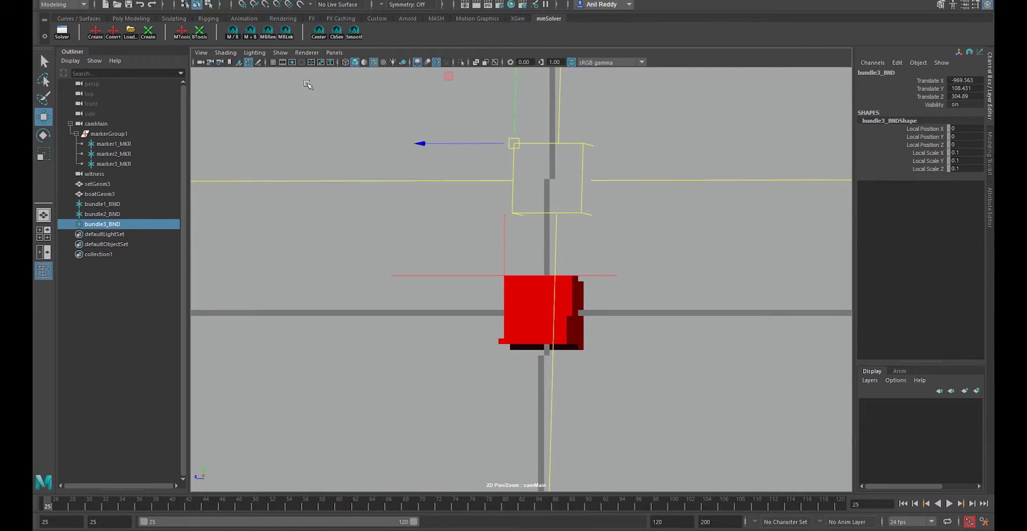
{"action": "left_click", "coordinate": [199, 35]}
{"action": "left_click", "coordinate": [213, 40]}
Create a fourth marker and place it on top of the red tracking ball at the boat's far end, at about X 0.039, Y -0.131
{"action": "key", "text": "backslash"}
{"action": "mouse_move", "coordinate": [607, 358]}
{"action": "right_mouse_down"}
{"action": "mouse_move", "coordinate": [208, 190]}
{"action": "mouse_move", "coordinate": [134, 190]}
{"action": "right_mouse_up"}
{"action": "middle_click_drag", "start_coordinate": [749, 428], "coordinate": [226, 227]}
{"action": "right_click_drag", "start_coordinate": [482, 229], "coordinate": [415, 227]}
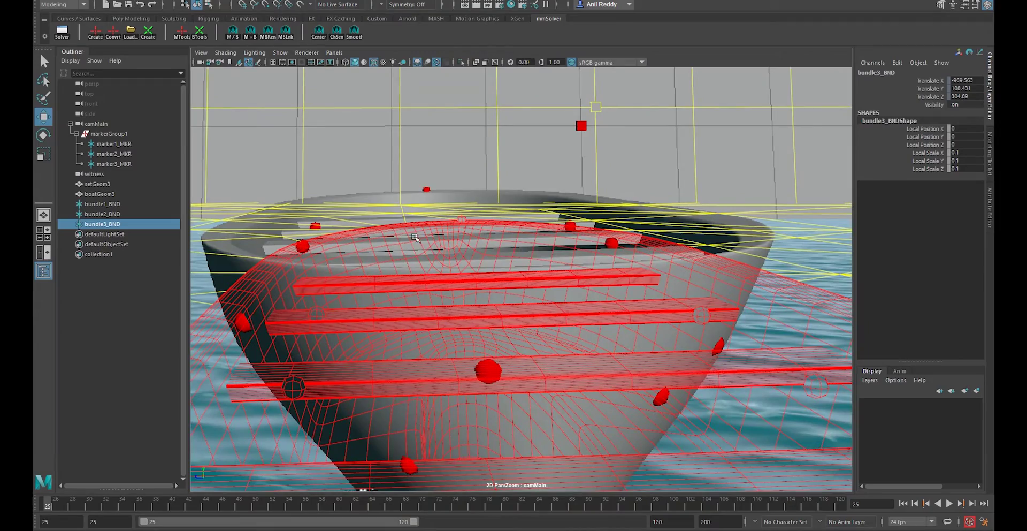
{"action": "scroll", "coordinate": [477, 229], "scroll_direction": "down", "scroll_amount": 5}
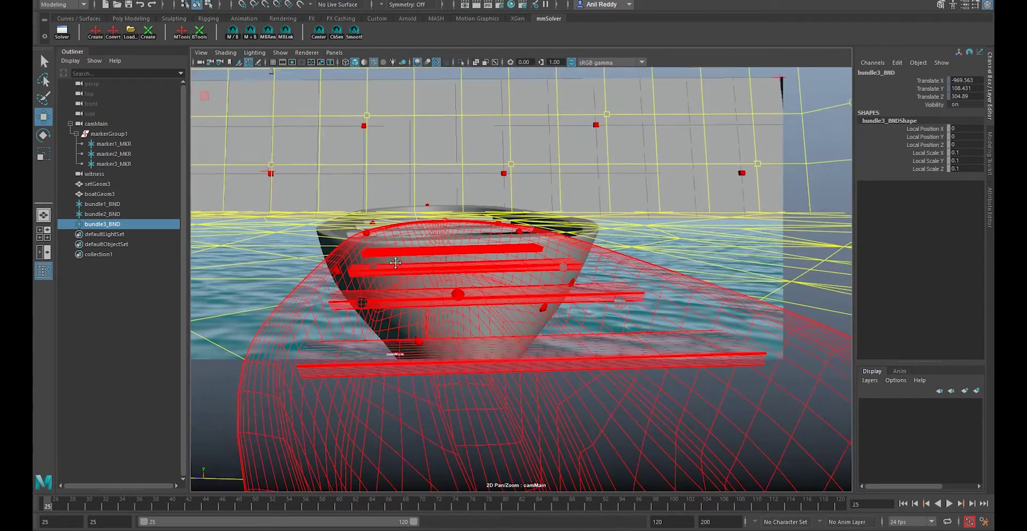
{"action": "scroll", "coordinate": [433, 212], "scroll_direction": "up", "scroll_amount": 6}
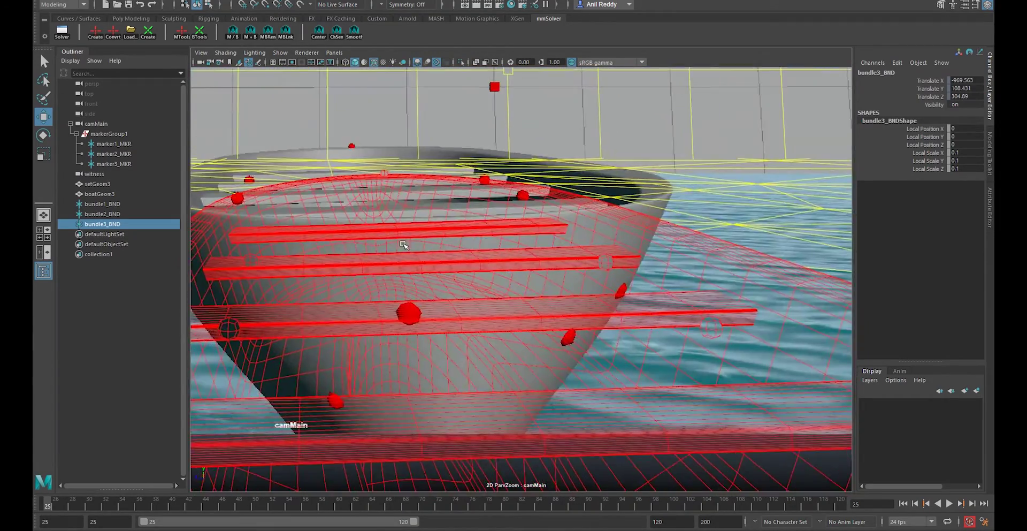
{"action": "scroll", "coordinate": [588, 369], "scroll_direction": "up", "scroll_amount": 3}
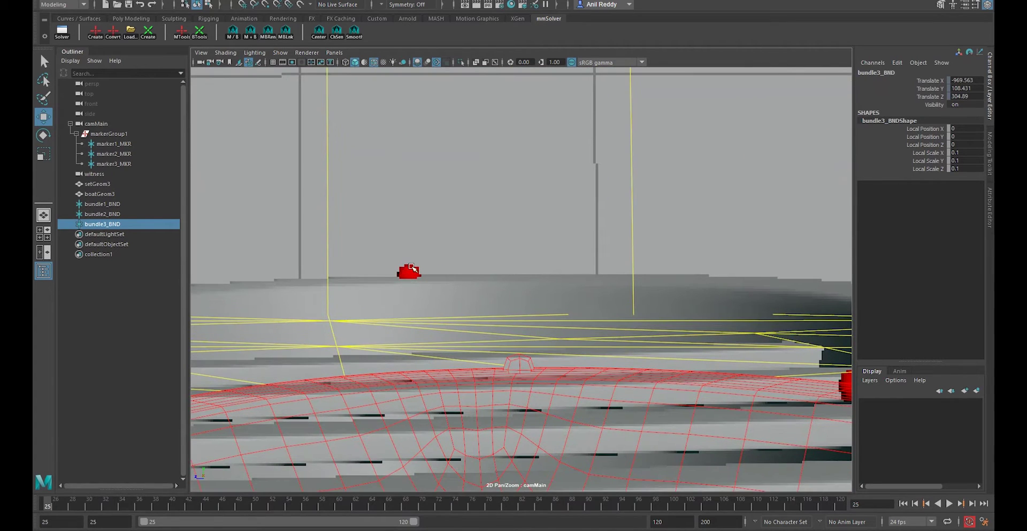
{"action": "left_click", "coordinate": [95, 32]}
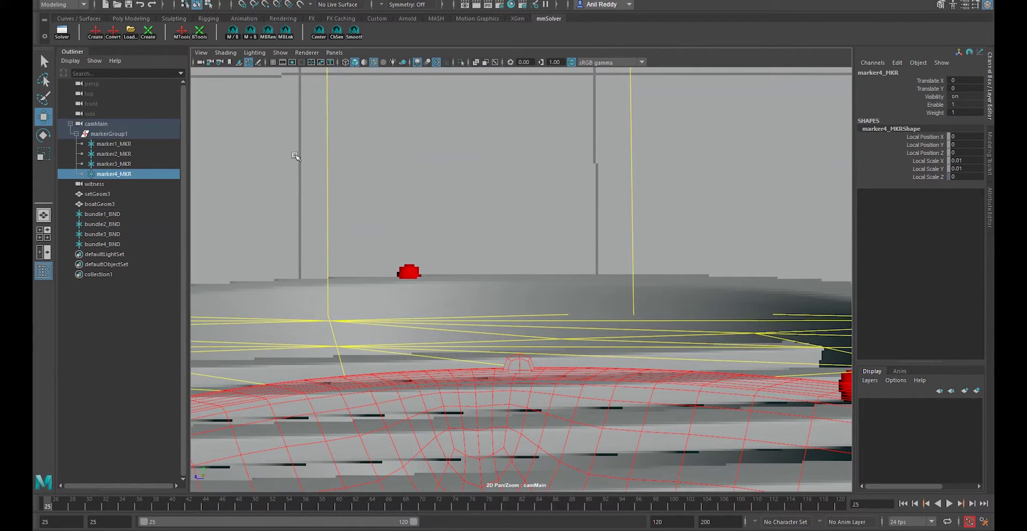
{"action": "scroll", "coordinate": [378, 163], "scroll_direction": "down", "scroll_amount": 4}
{"action": "left_click_drag", "start_coordinate": [414, 152], "coordinate": [481, 276]}
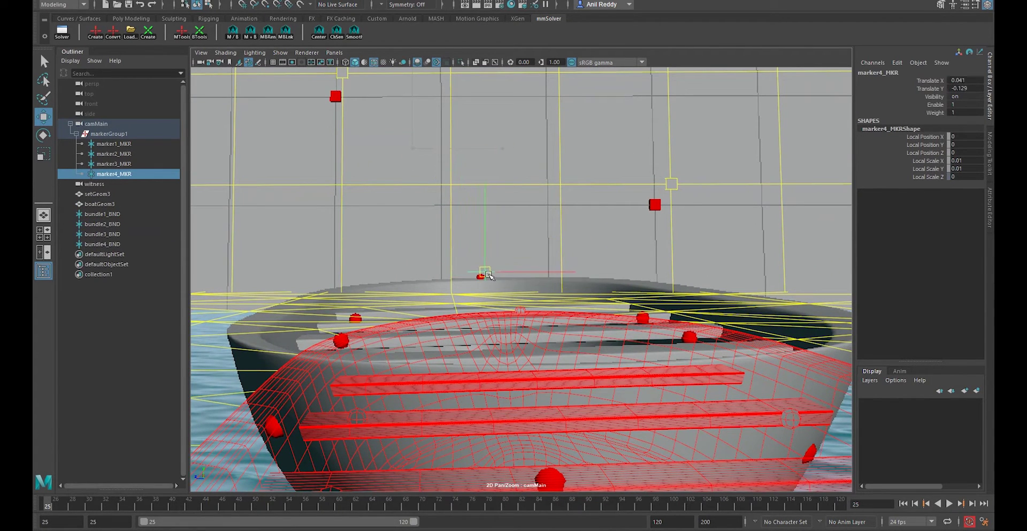
{"action": "scroll", "coordinate": [444, 349], "scroll_direction": "up", "scroll_amount": 4}
{"action": "right_click_drag", "start_coordinate": [443, 350], "coordinate": [489, 343]}
{"action": "middle_click_drag", "start_coordinate": [417, 300], "coordinate": [482, 295]}
{"action": "left_click_drag", "start_coordinate": [430, 250], "coordinate": [430, 258]}
{"action": "right_click_drag", "start_coordinate": [428, 263], "coordinate": [310, 248]}
{"action": "middle_click_drag", "start_coordinate": [534, 342], "coordinate": [427, 306]}
{"action": "right_click_drag", "start_coordinate": [426, 306], "coordinate": [657, 452]}
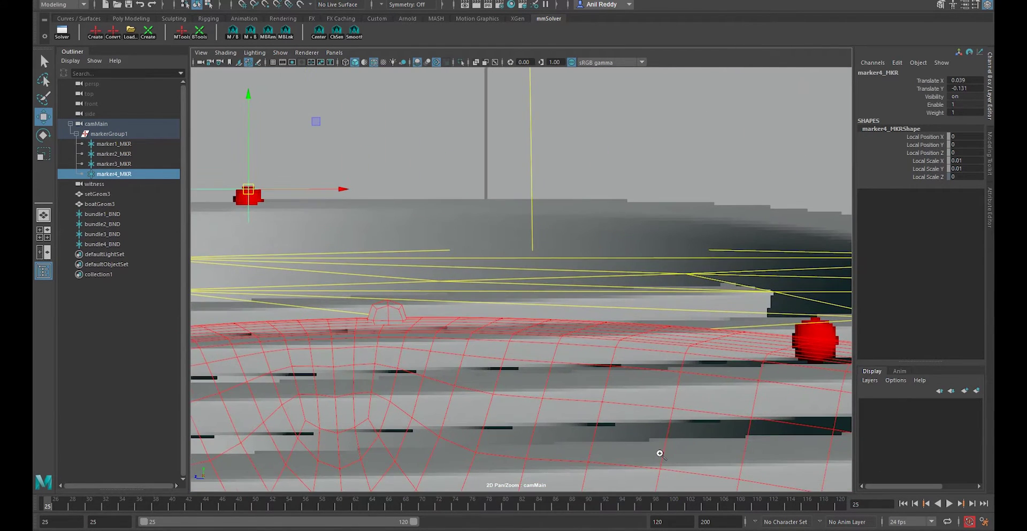
Lock marker4 and vertex-snap its bundle to the top of the matching tracking ball on the boat geometry's far end
{"action": "left_click", "coordinate": [185, 38]}
{"action": "left_click", "coordinate": [200, 40]}
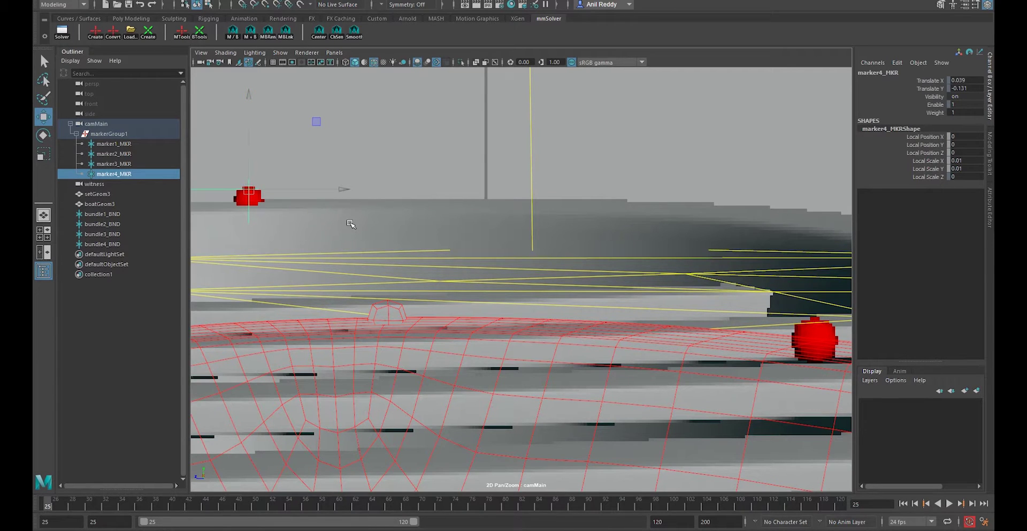
{"action": "left_click", "coordinate": [233, 34]}
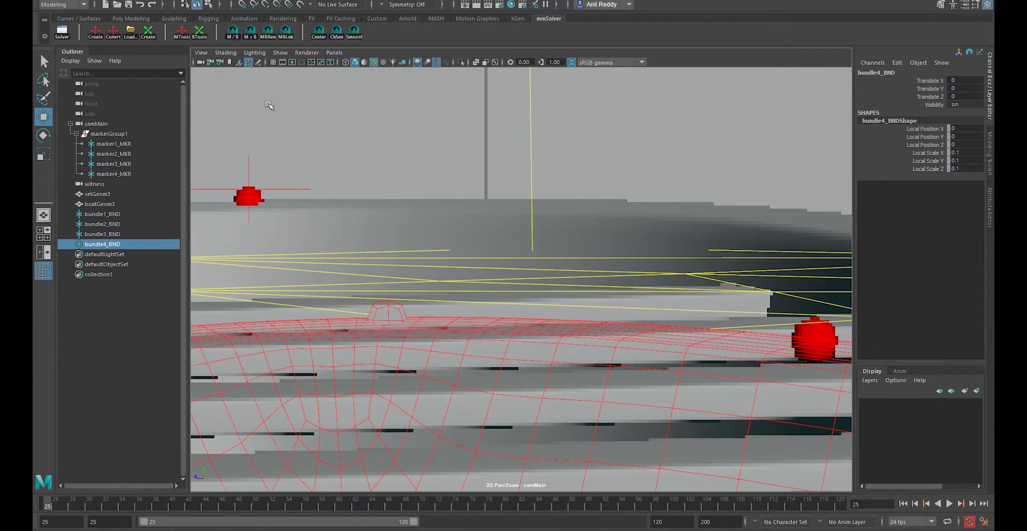
{"action": "key", "text": "v"}
{"action": "middle_click_drag", "start_coordinate": [404, 239], "coordinate": [387, 300]}
{"action": "right_click_drag", "start_coordinate": [349, 300], "coordinate": [693, 466]}
{"action": "middle_click_drag", "start_coordinate": [342, 347], "coordinate": [548, 289]}
{"action": "right_click_drag", "start_coordinate": [364, 241], "coordinate": [698, 382]}
{"action": "right_click_drag", "start_coordinate": [488, 300], "coordinate": [648, 365]}
{"action": "scroll", "coordinate": [648, 364], "scroll_direction": "down", "scroll_amount": 5}
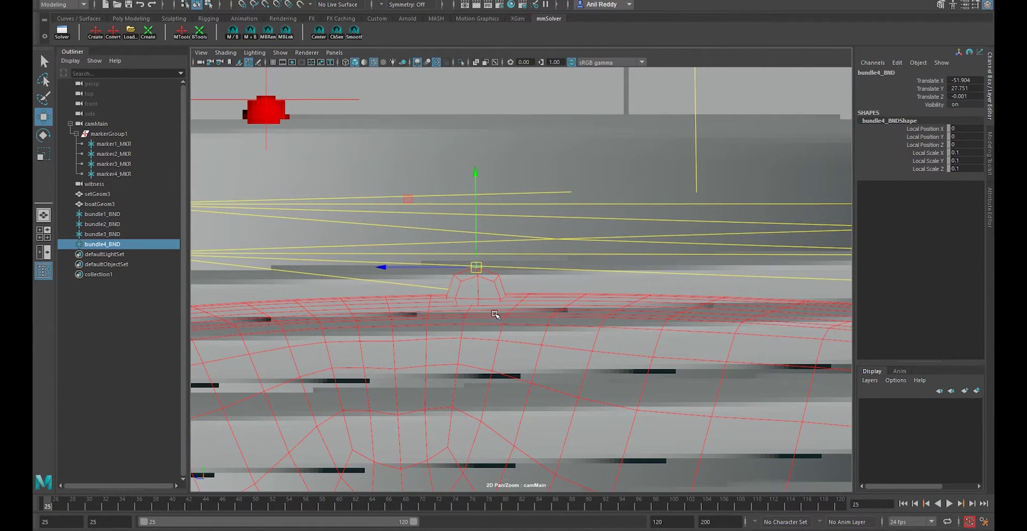
Hide polygons in the camMain view so the boat's tracking balls show without the wireframe, and bring the whole footage frame into view
{"action": "scroll", "coordinate": [357, 247], "scroll_direction": "down", "scroll_amount": 3}
{"action": "scroll", "coordinate": [358, 248], "scroll_direction": "down", "scroll_amount": 6}
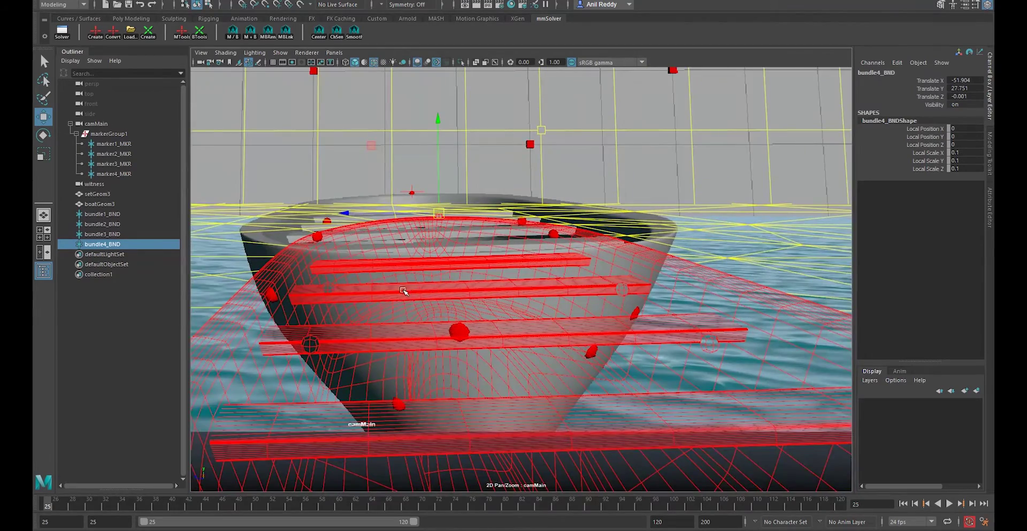
{"action": "middle_click_drag", "start_coordinate": [403, 291], "coordinate": [492, 288]}
{"action": "middle_click_drag", "start_coordinate": [594, 316], "coordinate": [473, 249]}
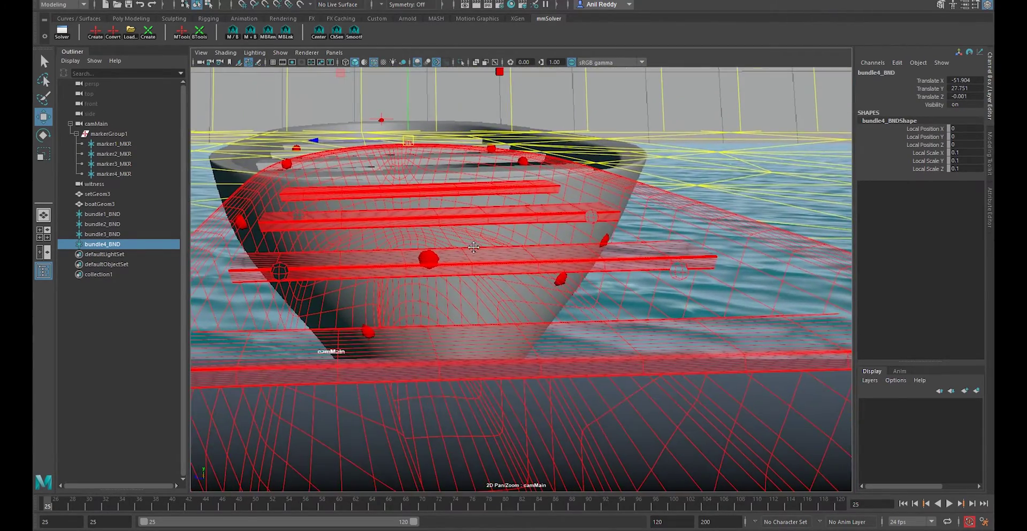
{"action": "scroll", "coordinate": [394, 322], "scroll_direction": "up", "scroll_amount": 1}
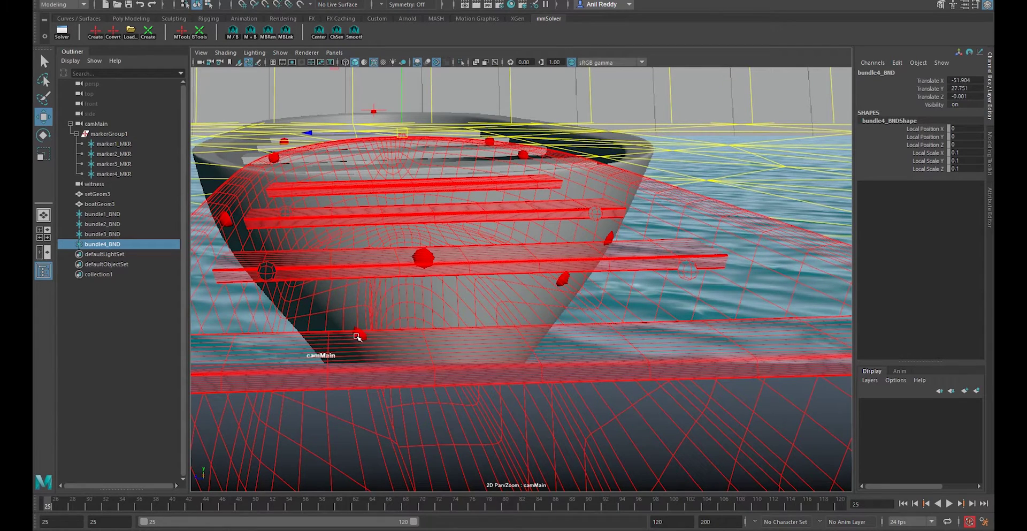
{"action": "left_click", "coordinate": [280, 52]}
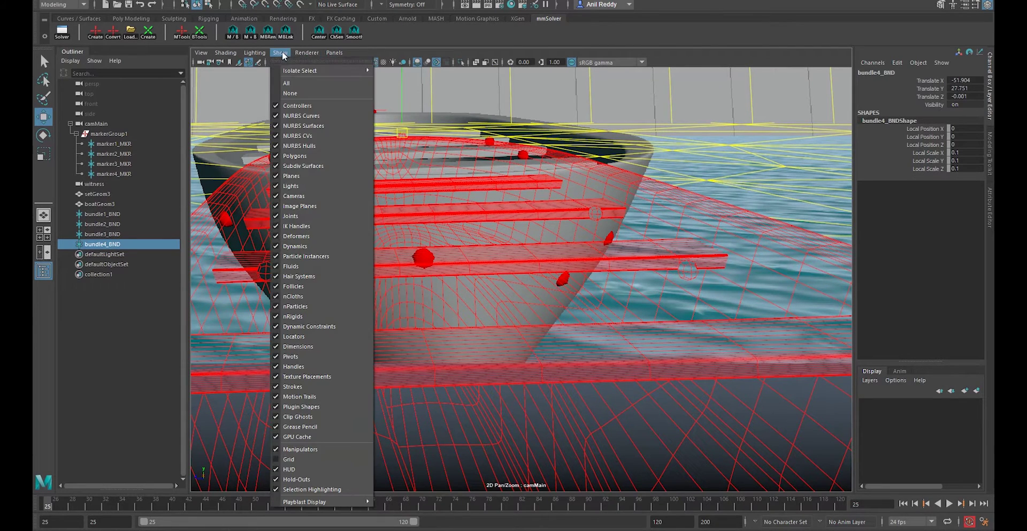
{"action": "left_click", "coordinate": [299, 157]}
{"action": "middle_click_drag", "start_coordinate": [410, 374], "coordinate": [480, 315]}
{"action": "right_click_drag", "start_coordinate": [481, 315], "coordinate": [571, 333]}
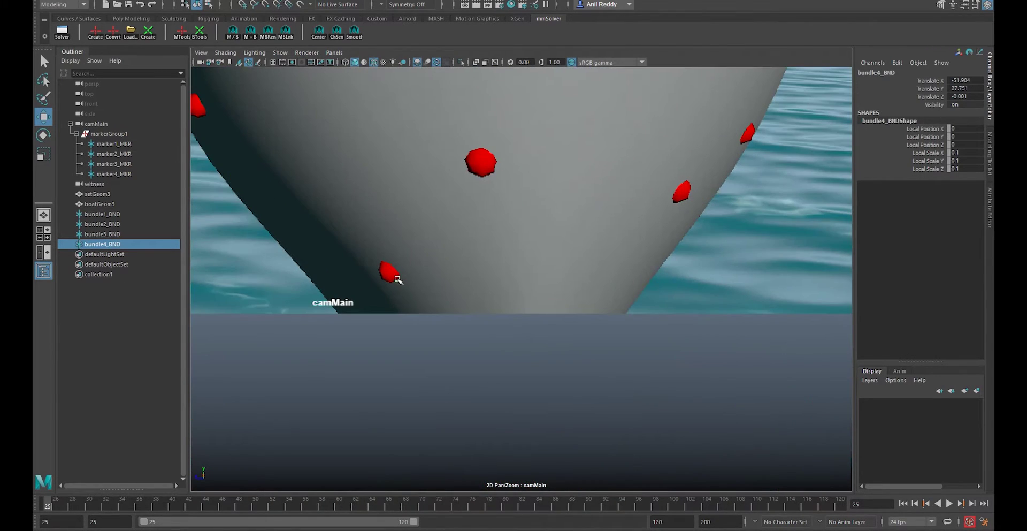
{"action": "right_click_drag", "start_coordinate": [673, 318], "coordinate": [333, 139]}
{"action": "middle_click_drag", "start_coordinate": [333, 139], "coordinate": [354, 167]}
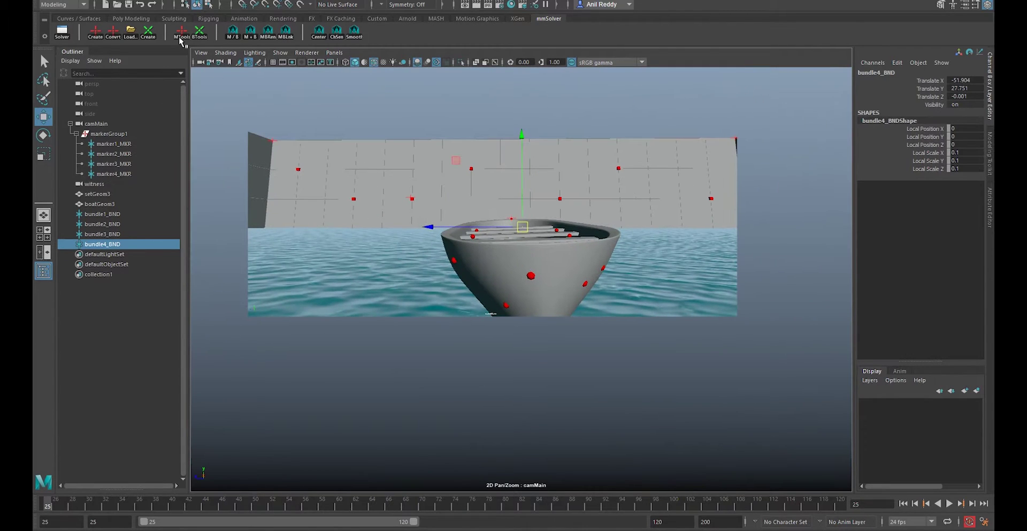
Create a fifth camMain marker and place it on the lowest tracking ball at the front of the boat hull, at about X 0.026, Y -0.457
{"action": "left_click", "coordinate": [95, 34]}
{"action": "right_click_drag", "start_coordinate": [376, 174], "coordinate": [541, 242]}
{"action": "mouse_move", "coordinate": [480, 141]}
{"action": "left_mouse_down"}
{"action": "mouse_move", "coordinate": [491, 333]}
{"action": "mouse_move", "coordinate": [498, 321]}
{"action": "left_mouse_up"}
{"action": "right_click_drag", "start_coordinate": [496, 324], "coordinate": [593, 390]}
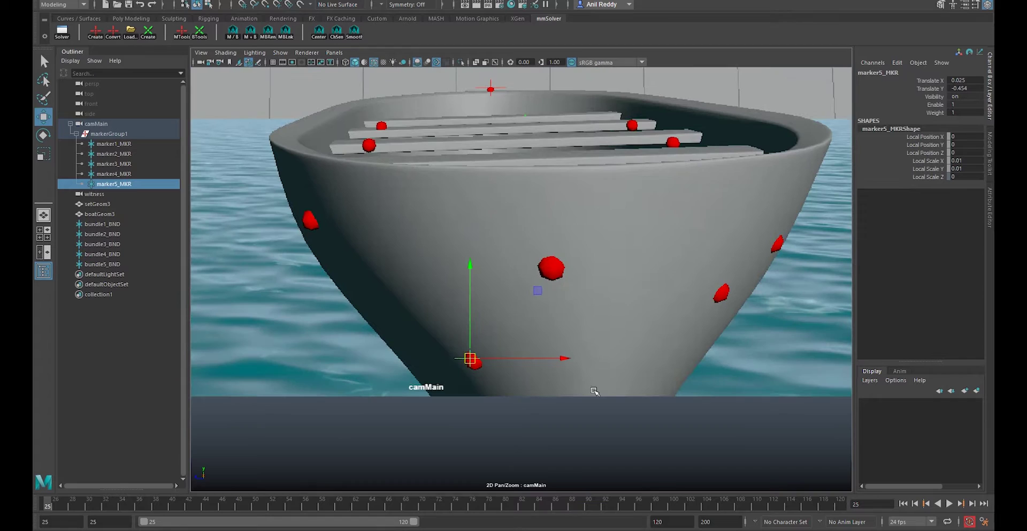
{"action": "middle_click_drag", "start_coordinate": [483, 363], "coordinate": [478, 363]}
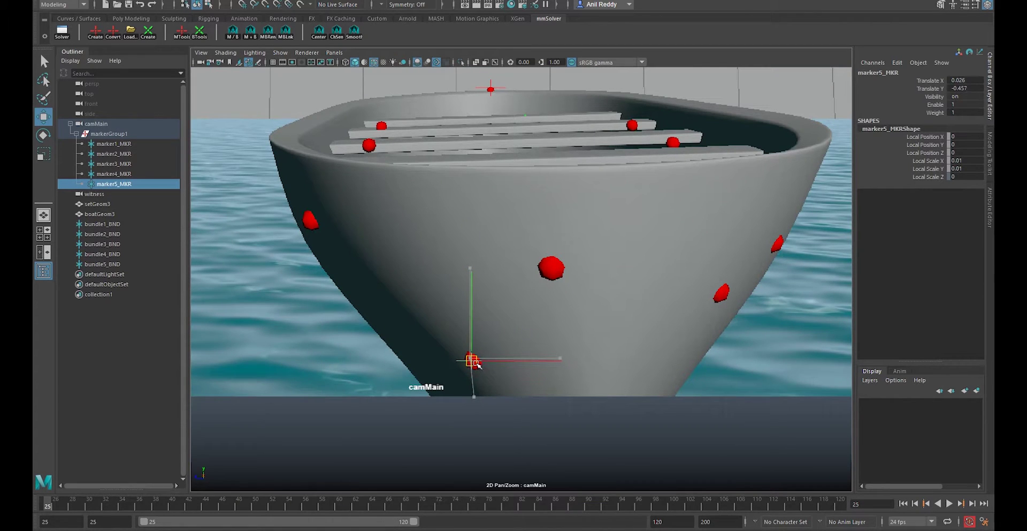
Duplicate marker5 and move the copy onto the outermost tracking ball on the hull's right side, at about X 0.227, Y -0.319
{"action": "left_click", "coordinate": [185, 36]}
{"action": "left_click", "coordinate": [202, 53]}
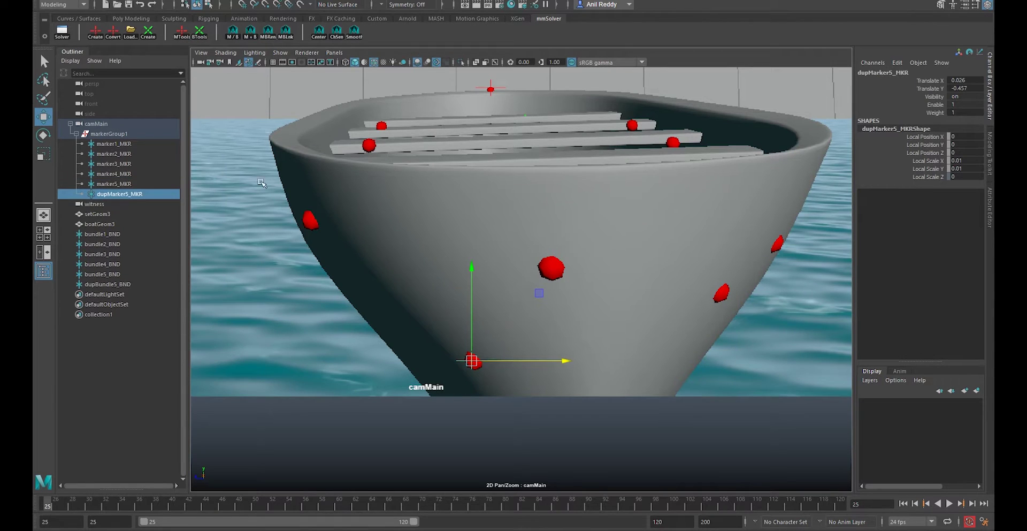
{"action": "middle_click_drag", "start_coordinate": [481, 373], "coordinate": [779, 252]}
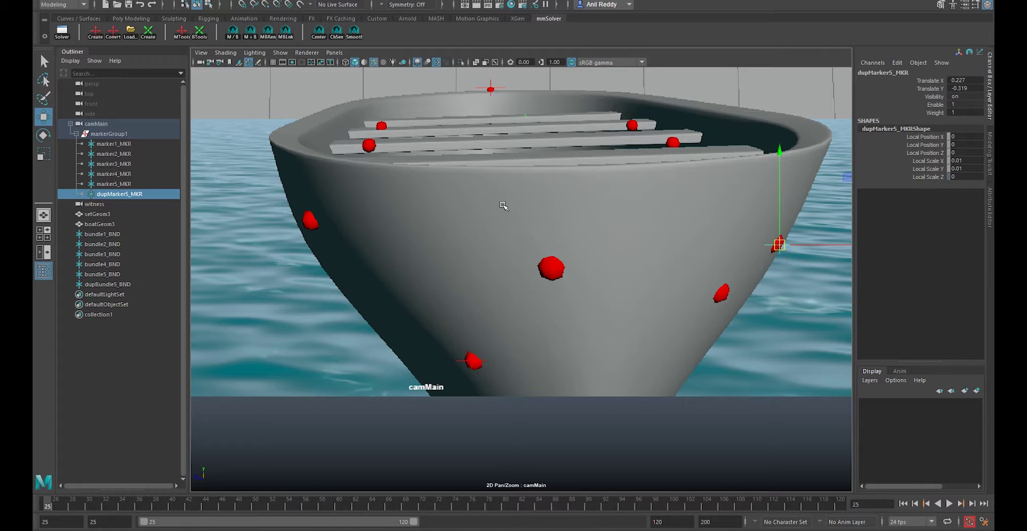
Select marker5 and show polygons in the camMain view so the boat and set wireframes display again
{"action": "left_click", "coordinate": [138, 184]}
{"action": "right_click_drag", "start_coordinate": [545, 356], "coordinate": [398, 249]}
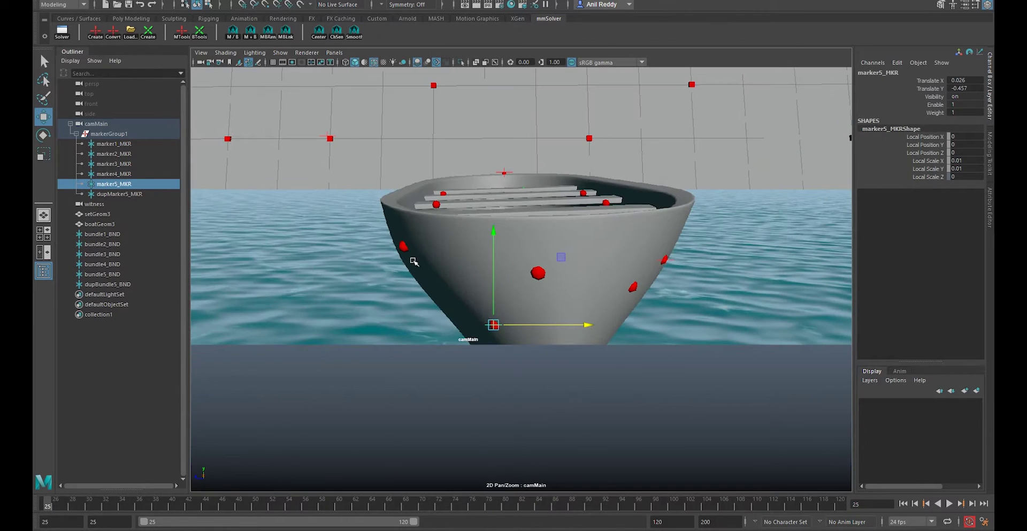
{"action": "left_click", "coordinate": [280, 53]}
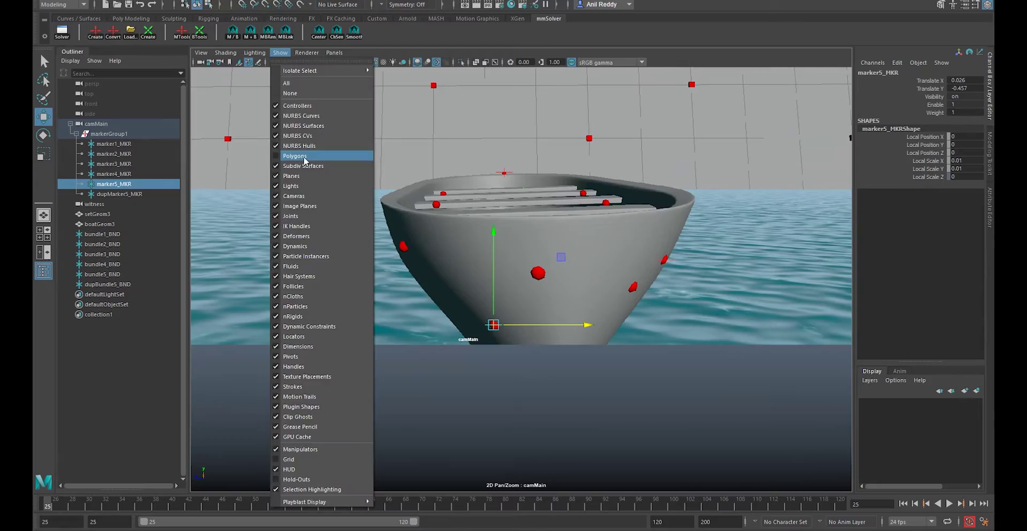
{"action": "left_click", "coordinate": [304, 156]}
Select marker5's bundle and vertex-snap it to the matching lower tracking ball on the front of the boat geometry
{"action": "right_click_drag", "start_coordinate": [690, 360], "coordinate": [586, 306], "text": "alt"}
{"action": "left_click_drag", "start_coordinate": [587, 306], "coordinate": [554, 308], "text": "alt"}
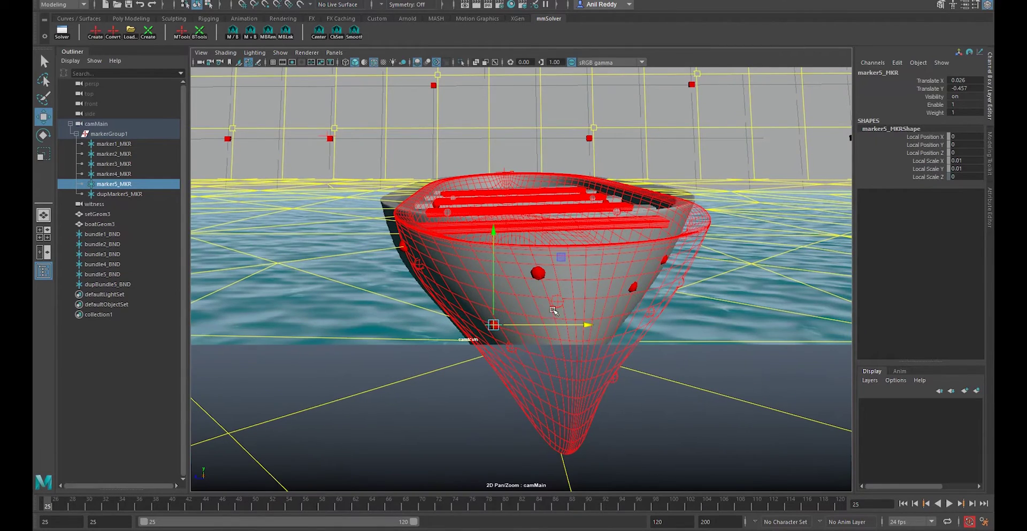
{"action": "right_click_drag", "start_coordinate": [513, 350], "coordinate": [663, 440]}
{"action": "middle_click_drag", "start_coordinate": [603, 443], "coordinate": [588, 401]}
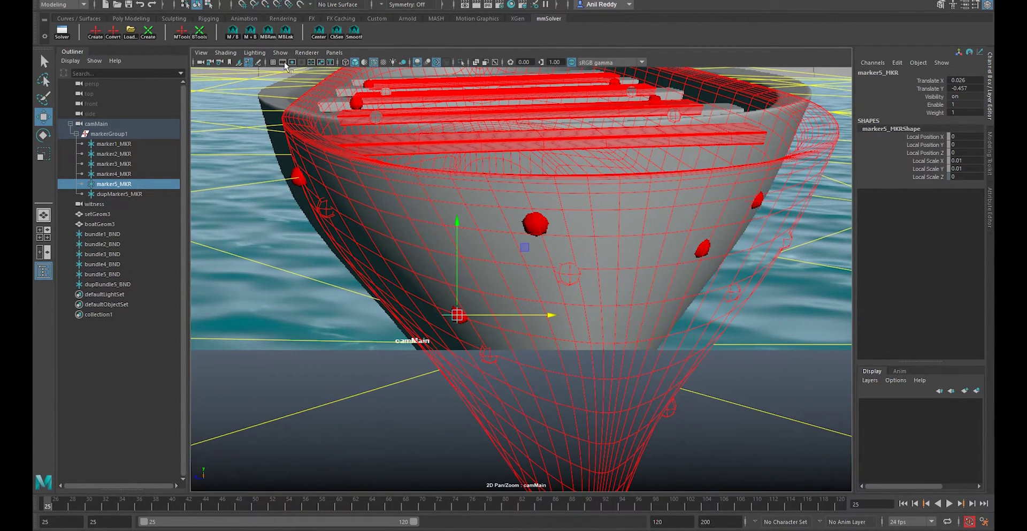
{"action": "left_click", "coordinate": [232, 32]}
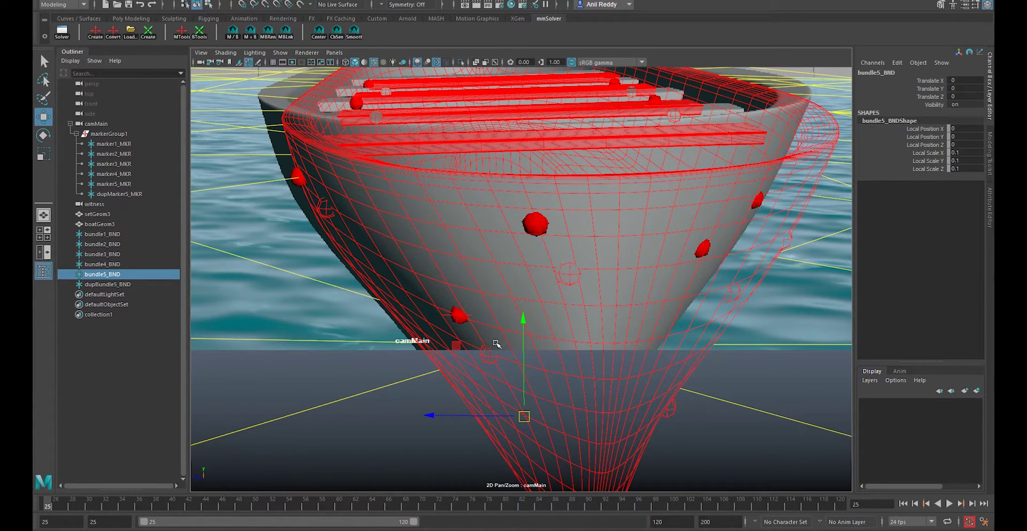
{"action": "key", "text": "v"}
{"action": "mouse_move", "coordinate": [499, 360]}
{"action": "middle_mouse_down"}
{"action": "mouse_move", "coordinate": [473, 360]}
{"action": "mouse_move", "coordinate": [482, 355]}
{"action": "middle_mouse_up"}
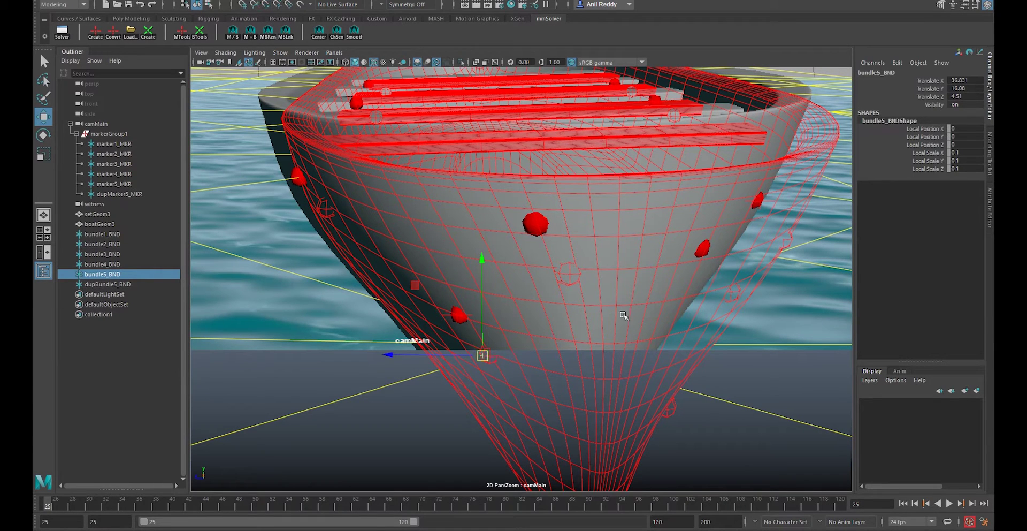
Select the duplicated marker's bundle, vertex-snap it to the matching tracking ball on the boat geometry's right side, and clear the selection
{"action": "middle_click_drag", "start_coordinate": [700, 234], "coordinate": [495, 317]}
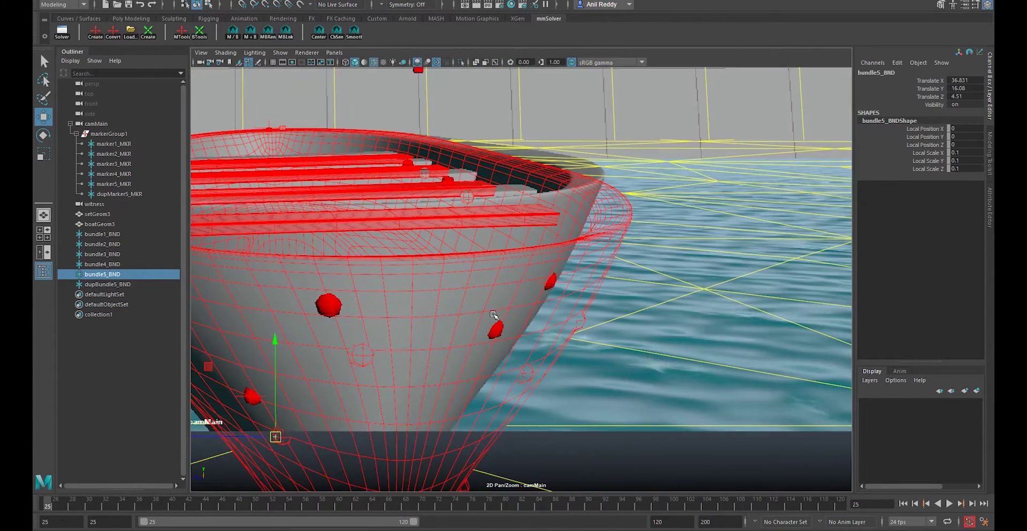
{"action": "right_click_drag", "start_coordinate": [496, 317], "coordinate": [561, 291]}
{"action": "left_click", "coordinate": [560, 290]}
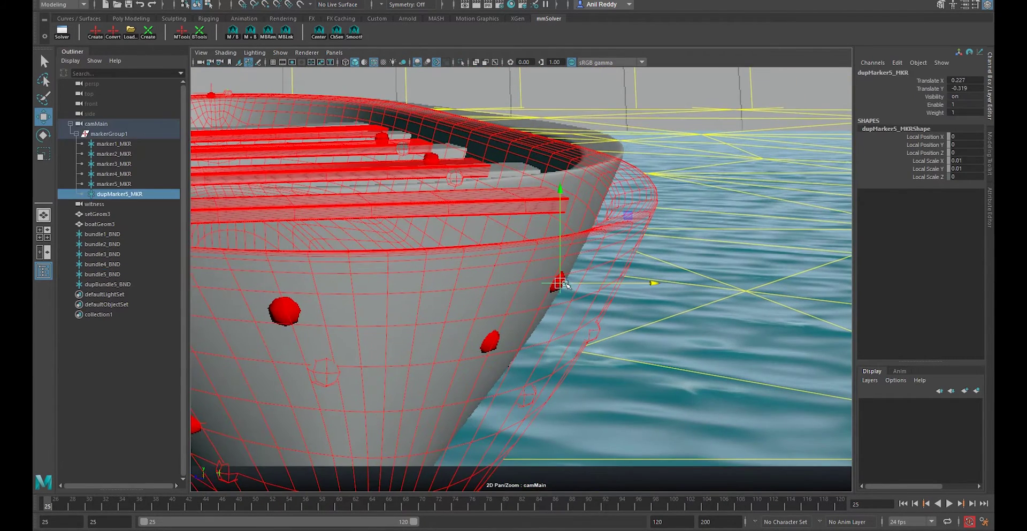
{"action": "left_click", "coordinate": [233, 31]}
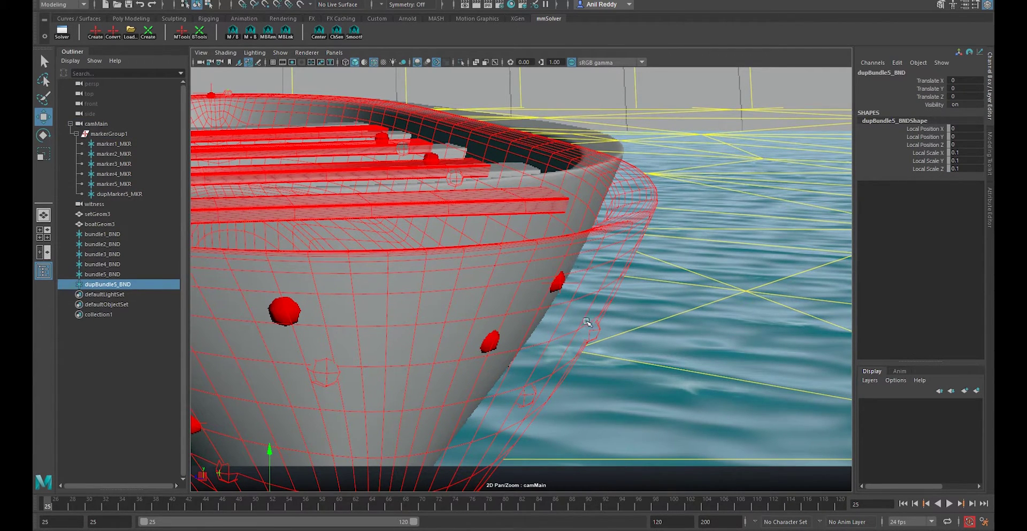
{"action": "key", "text": "v"}
{"action": "middle_click_drag", "start_coordinate": [615, 320], "coordinate": [605, 329]}
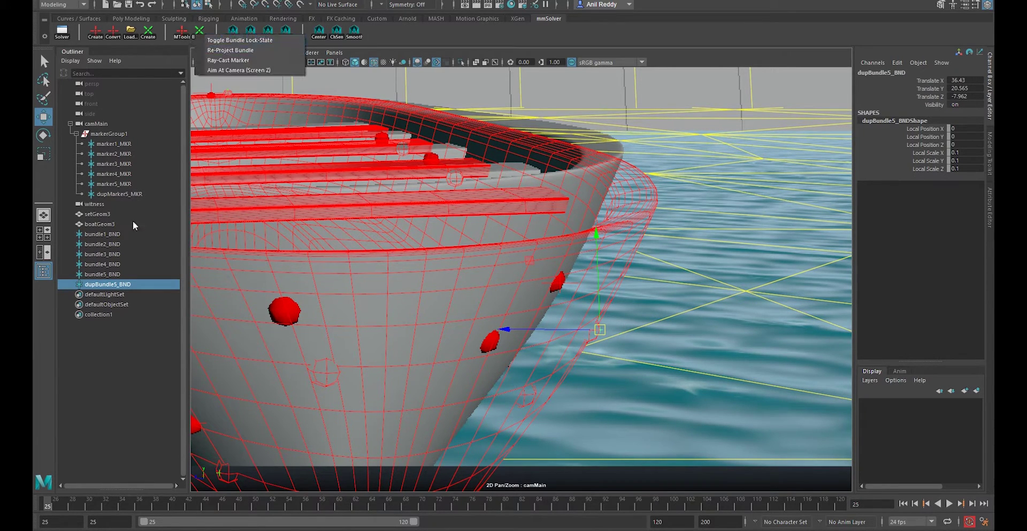
{"action": "left_click", "coordinate": [139, 395]}
Rename the first three camMain markers and their bundles with the base name camMain_cameraPnts
{"action": "right_click_drag", "start_coordinate": [552, 316], "coordinate": [332, 198]}
{"action": "middle_click_drag", "start_coordinate": [332, 198], "coordinate": [503, 255]}
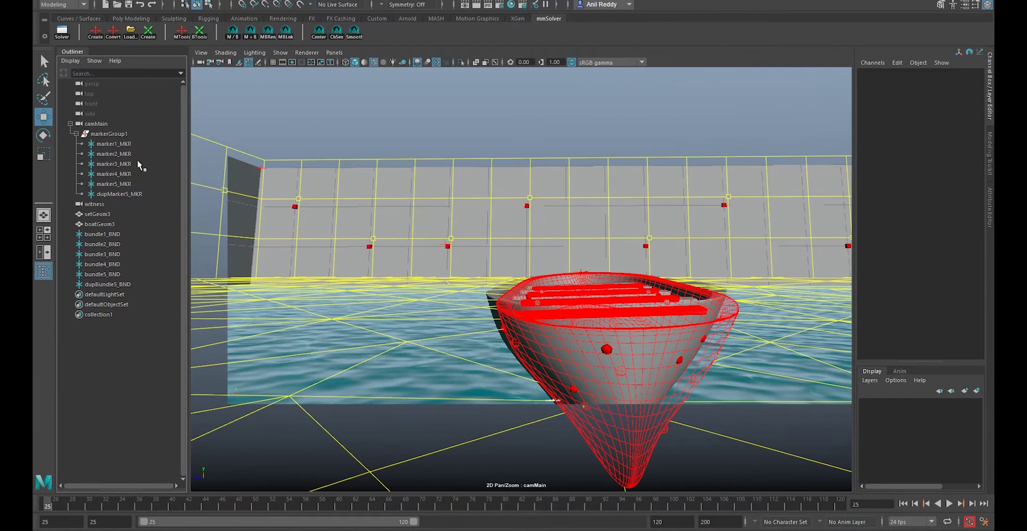
{"action": "left_click_drag", "start_coordinate": [133, 143], "coordinate": [134, 166]}
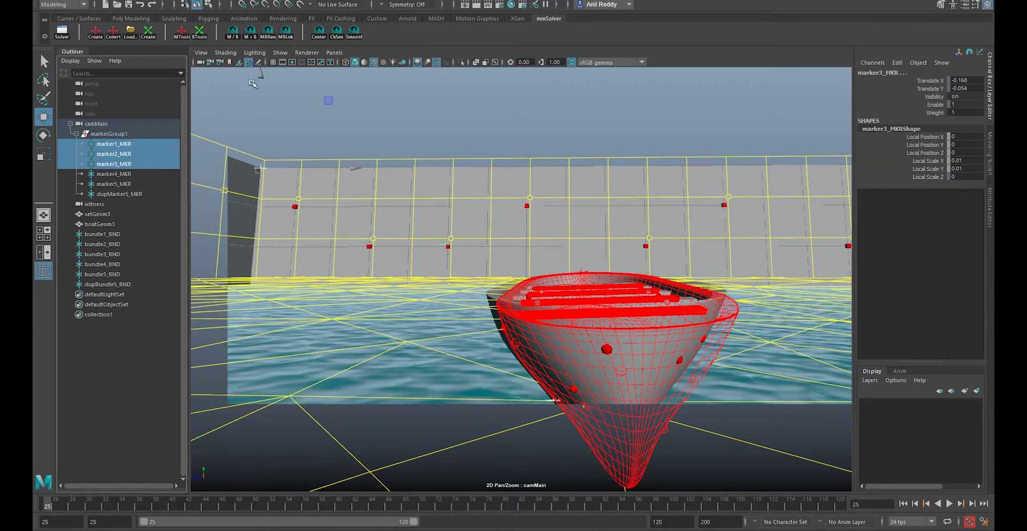
{"action": "left_click", "coordinate": [268, 31]}
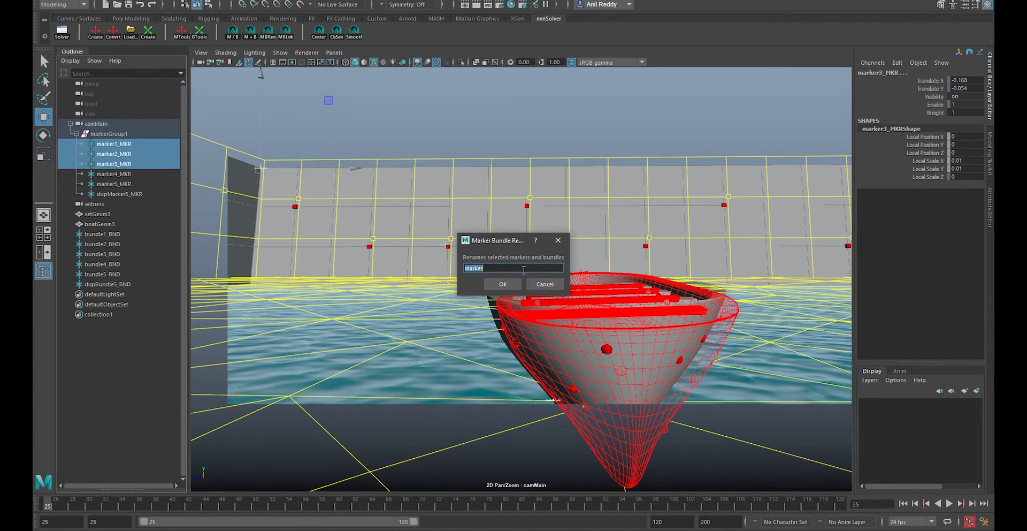
{"action": "type", "text": "camMain_cameraPnts"}
{"action": "left_click", "coordinate": [501, 282]}
Rename marker4, marker5 and dupMarker5, along with their bundles, with the base name camMain_boatPnts
{"action": "left_click_drag", "start_coordinate": [158, 173], "coordinate": [144, 196]}
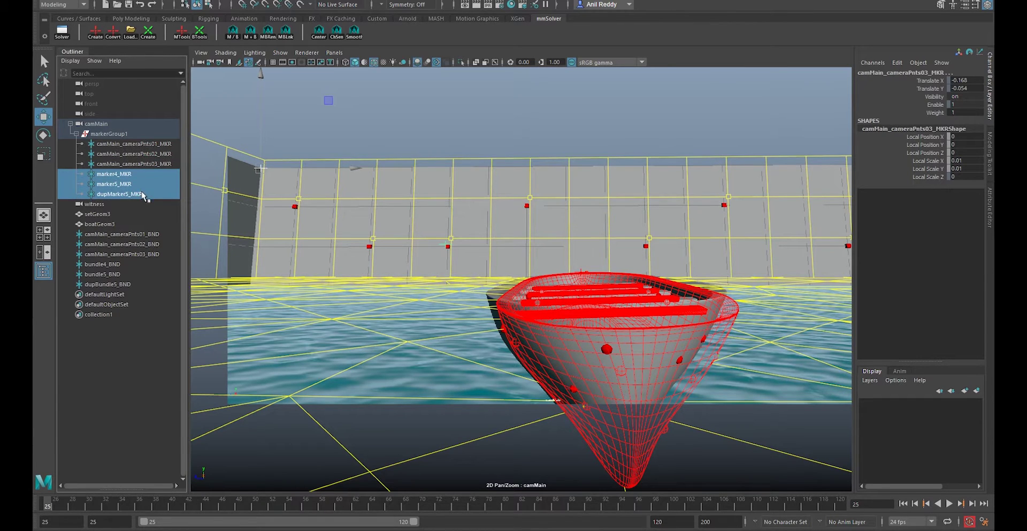
{"action": "left_click", "coordinate": [268, 33]}
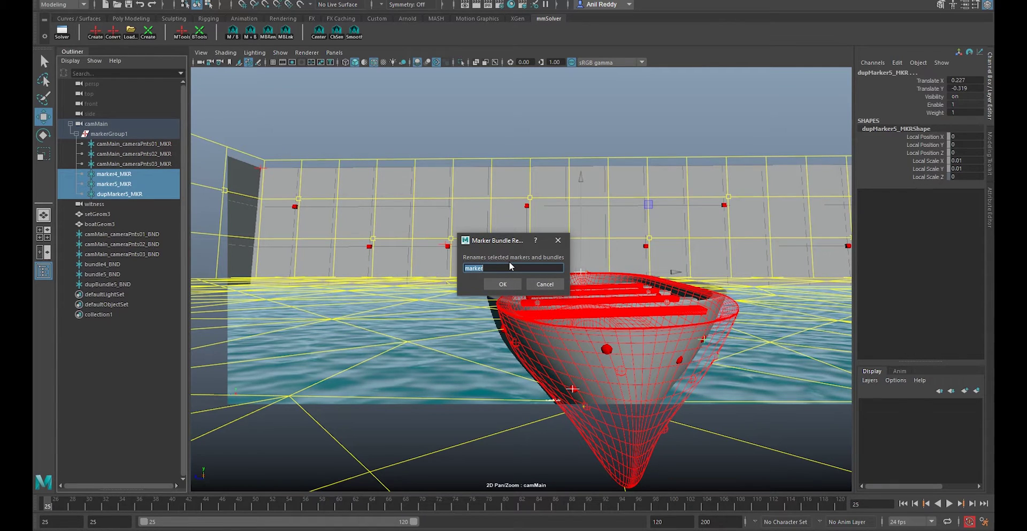
{"action": "type", "text": "camMain_boatPnts"}
{"action": "key", "text": "Return"}
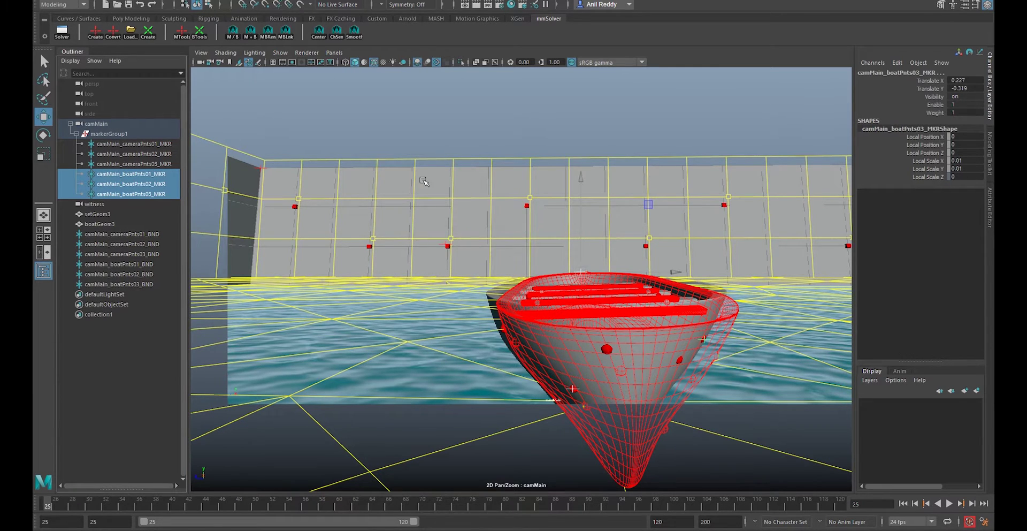
Switch the viewport to look through the witness camera
{"action": "left_click", "coordinate": [334, 53]}
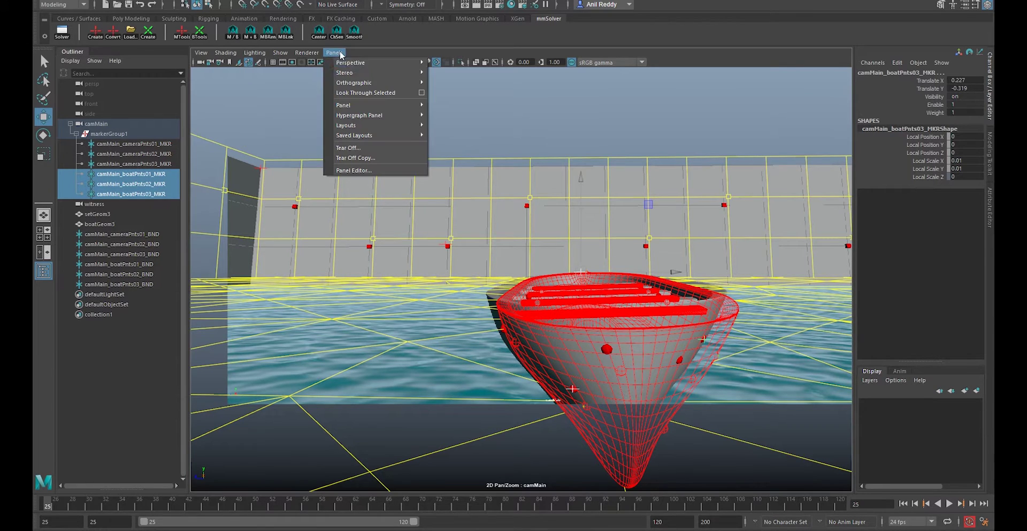
{"action": "mouse_move", "coordinate": [385, 62]}
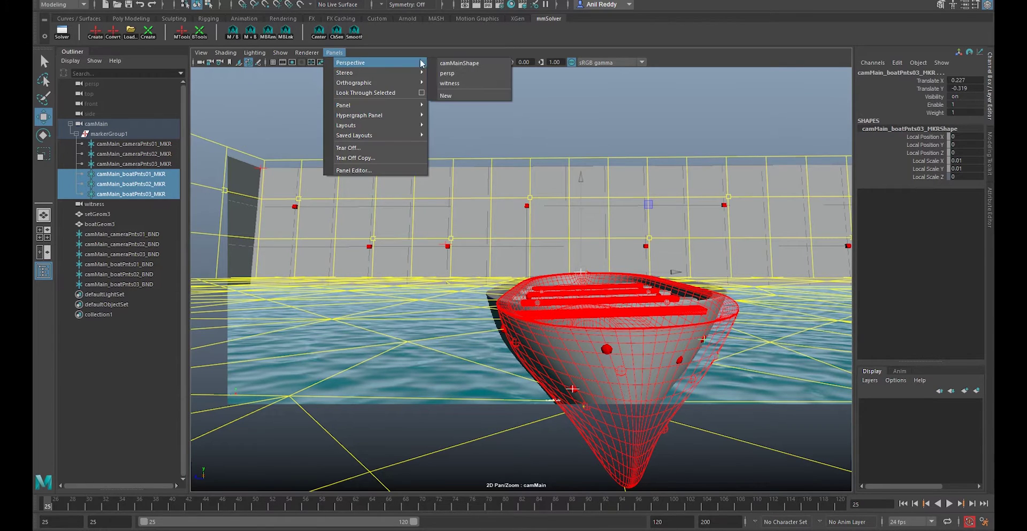
{"action": "left_click", "coordinate": [457, 84]}
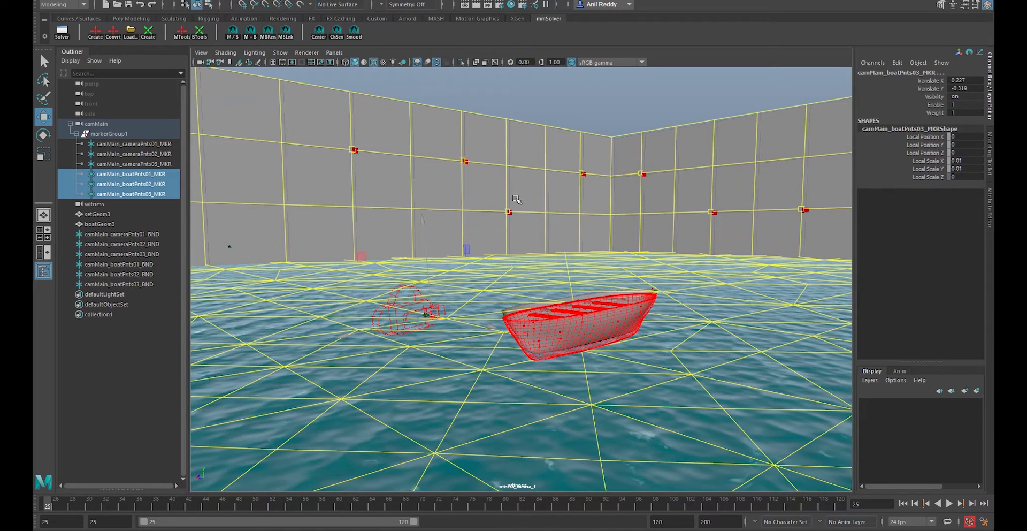
Create a marker for the witness camera and place it on the top of the wall corner in the footage, at about X 0.12, Y 0.332
{"action": "left_click", "coordinate": [601, 117]}
{"action": "left_click", "coordinate": [102, 205]}
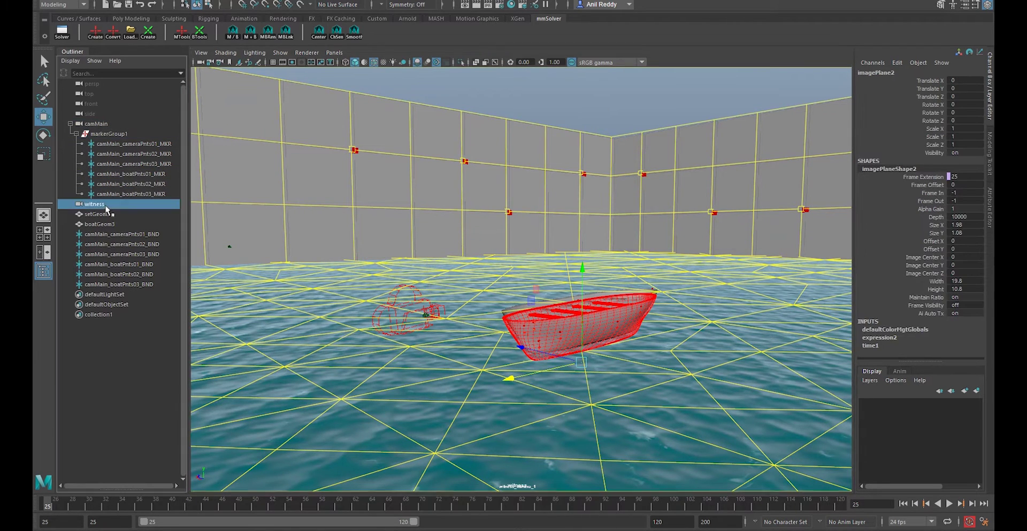
{"action": "left_click", "coordinate": [96, 34]}
{"action": "left_click_drag", "start_coordinate": [521, 279], "coordinate": [614, 139]}
{"action": "key", "text": "backslash"}
{"action": "middle_click_drag", "start_coordinate": [613, 138], "coordinate": [573, 248]}
{"action": "right_click_drag", "start_coordinate": [573, 247], "coordinate": [752, 283]}
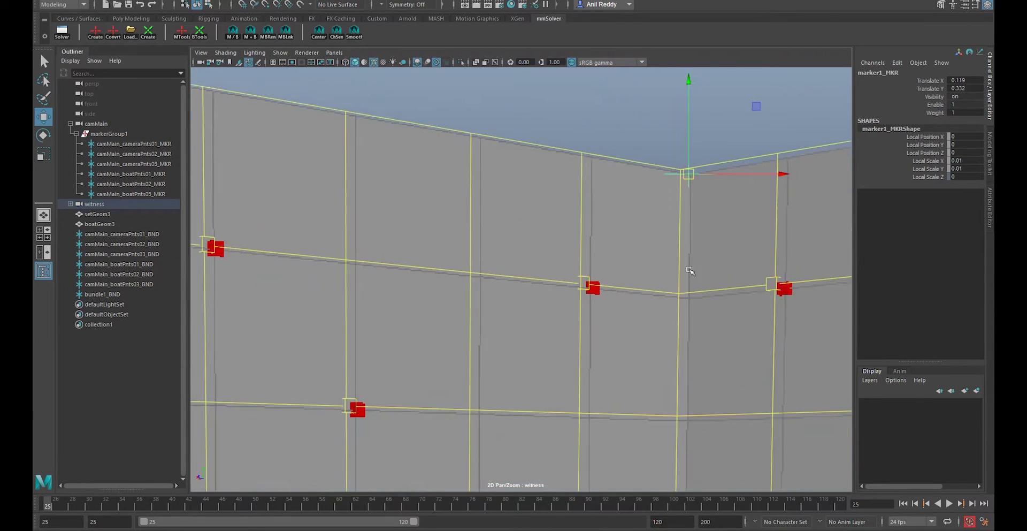
{"action": "middle_click_drag", "start_coordinate": [752, 283], "coordinate": [652, 356]}
{"action": "right_click_drag", "start_coordinate": [652, 356], "coordinate": [758, 312]}
{"action": "mouse_move", "coordinate": [634, 226]}
{"action": "left_mouse_down"}
{"action": "mouse_move", "coordinate": [646, 228]}
{"action": "mouse_move", "coordinate": [636, 225]}
{"action": "left_mouse_up"}
{"action": "right_click_drag", "start_coordinate": [647, 233], "coordinate": [375, 184]}
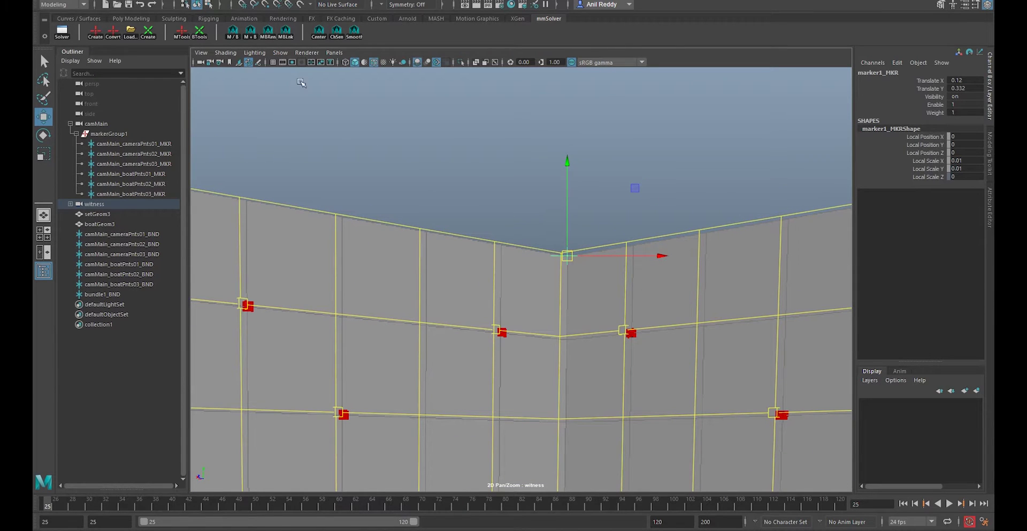
Lock the witness marker, then vertex-snap its bundle to the top of the matching wall corner in the set geometry and lock the bundle
{"action": "left_click", "coordinate": [181, 33]}
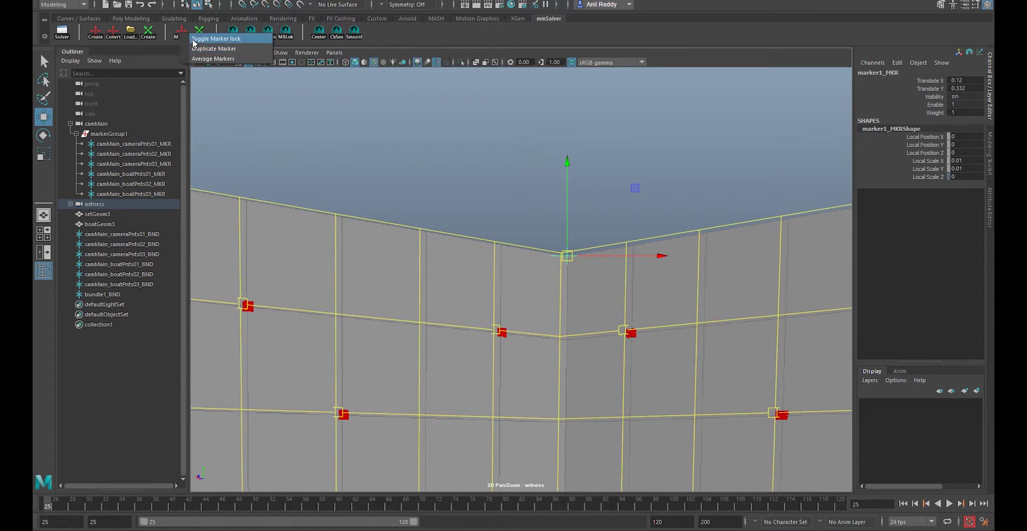
{"action": "left_click", "coordinate": [192, 39]}
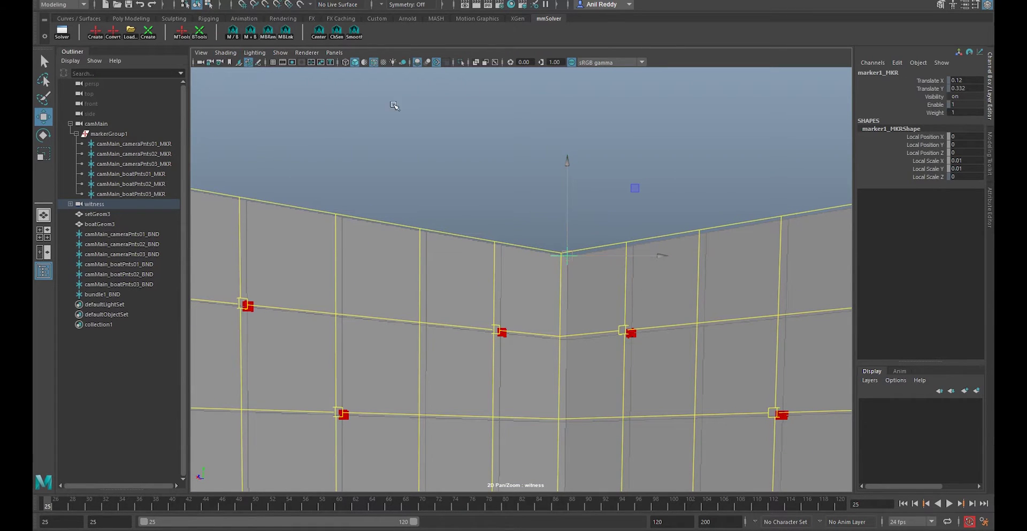
{"action": "left_click", "coordinate": [233, 38]}
{"action": "middle_click_drag", "start_coordinate": [579, 216], "coordinate": [554, 240]}
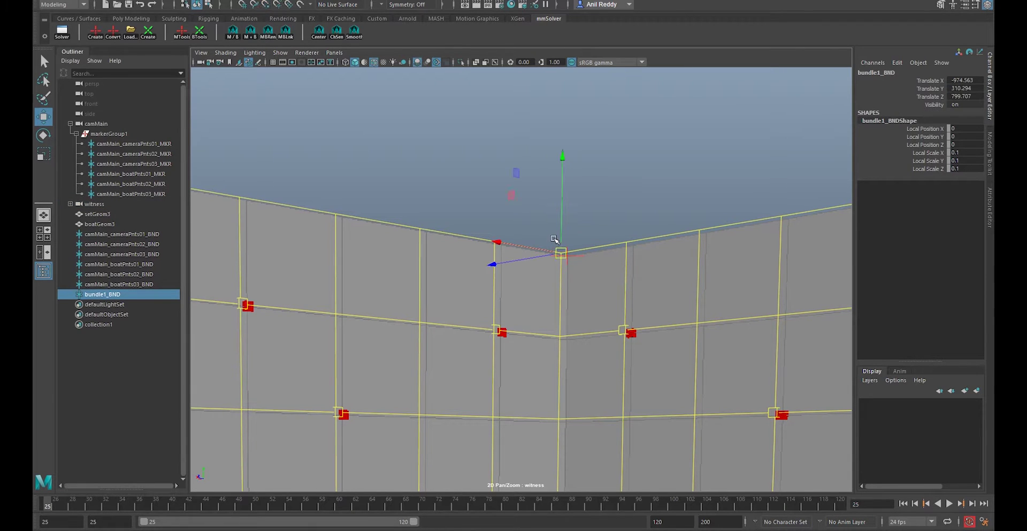
{"action": "left_click", "coordinate": [199, 33]}
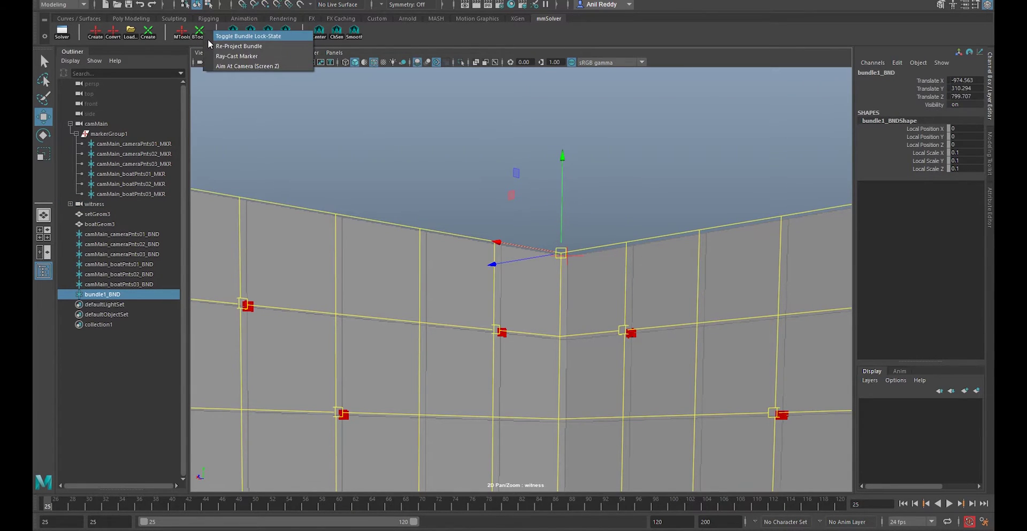
{"action": "left_click", "coordinate": [207, 39]}
Examine the grid crossings on the left wall in the witness view for the next marker feature, and clear the selection
{"action": "right_click_drag", "start_coordinate": [671, 284], "coordinate": [406, 235]}
{"action": "middle_click_drag", "start_coordinate": [406, 214], "coordinate": [589, 225]}
{"action": "middle_click_drag", "start_coordinate": [484, 243], "coordinate": [717, 250]}
{"action": "right_click_drag", "start_coordinate": [524, 250], "coordinate": [647, 326]}
{"action": "middle_click_drag", "start_coordinate": [618, 325], "coordinate": [351, 280]}
{"action": "right_click_drag", "start_coordinate": [351, 280], "coordinate": [454, 300]}
{"action": "middle_click_drag", "start_coordinate": [243, 266], "coordinate": [538, 302]}
{"action": "right_click_drag", "start_coordinate": [385, 289], "coordinate": [462, 297]}
{"action": "scroll", "coordinate": [462, 298], "scroll_direction": "up", "scroll_amount": 2}
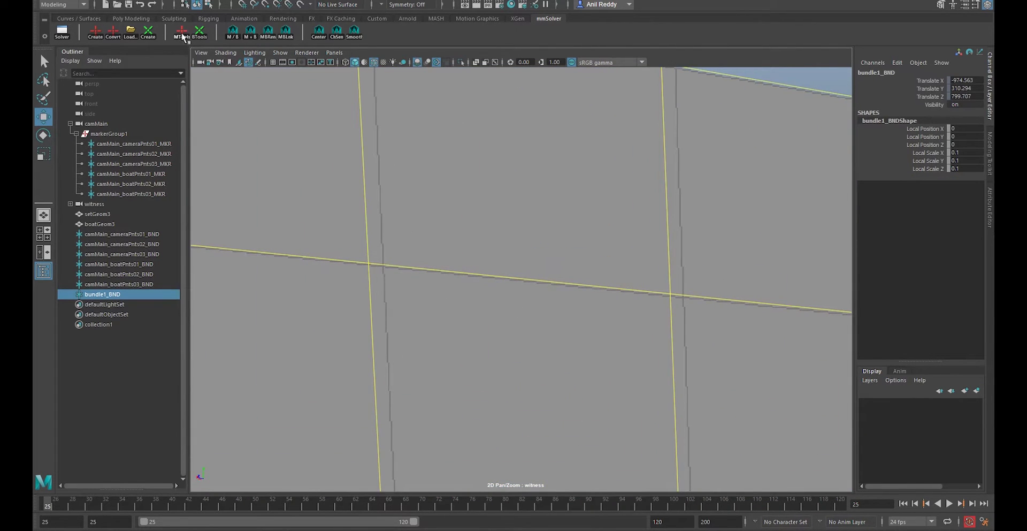
{"action": "scroll", "coordinate": [330, 190], "scroll_direction": "down", "scroll_amount": 6}
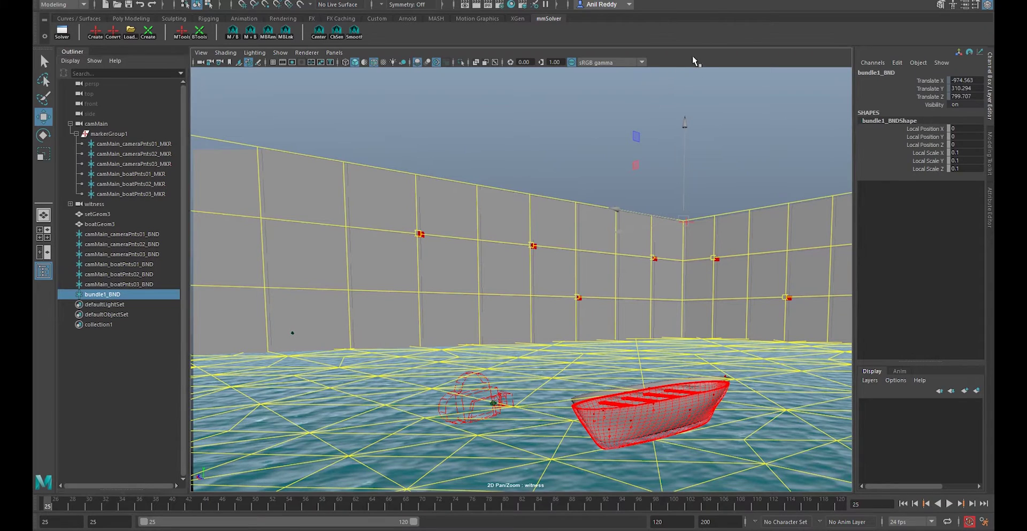
{"action": "left_click", "coordinate": [419, 143]}
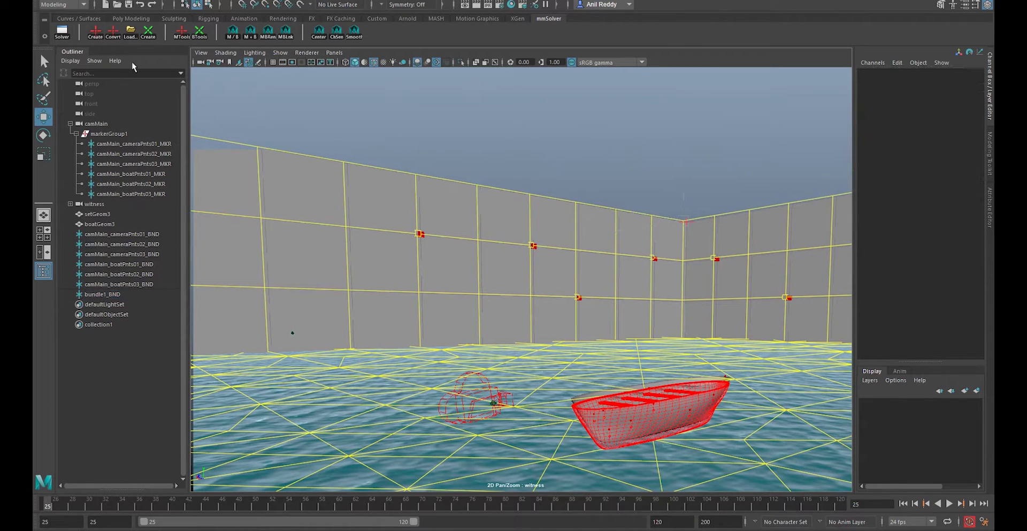
Create a second witness marker and place it on the leftmost crossing of the left wall's upper horizontal grid line, at about X -0.41, Y 0.341
{"action": "left_click", "coordinate": [95, 31]}
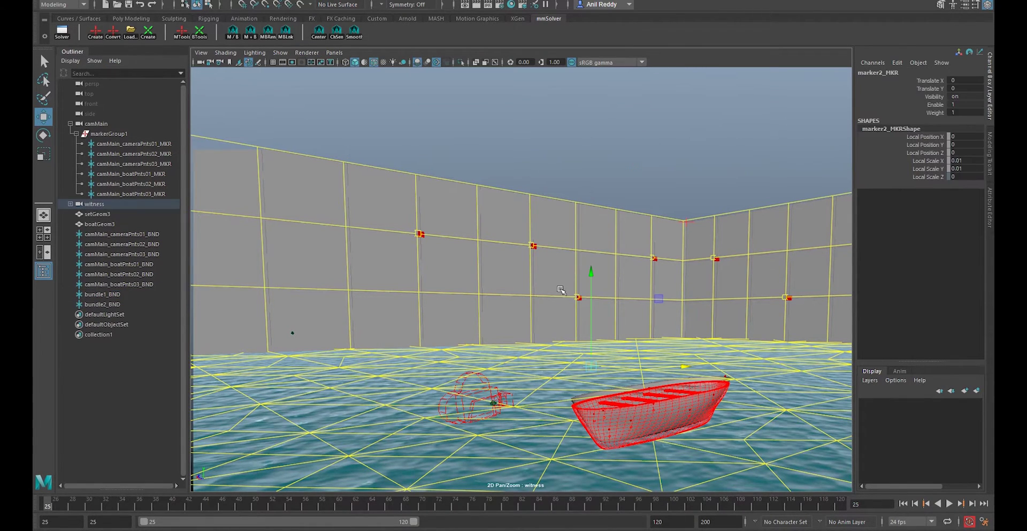
{"action": "left_click_drag", "start_coordinate": [588, 371], "coordinate": [262, 223]}
{"action": "right_click_drag", "start_coordinate": [326, 257], "coordinate": [396, 280]}
{"action": "middle_click_drag", "start_coordinate": [396, 280], "coordinate": [745, 370]}
{"action": "right_click_drag", "start_coordinate": [206, 228], "coordinate": [475, 311]}
{"action": "middle_click_drag", "start_coordinate": [474, 312], "coordinate": [768, 367]}
{"action": "left_click_drag", "start_coordinate": [389, 266], "coordinate": [395, 263]}
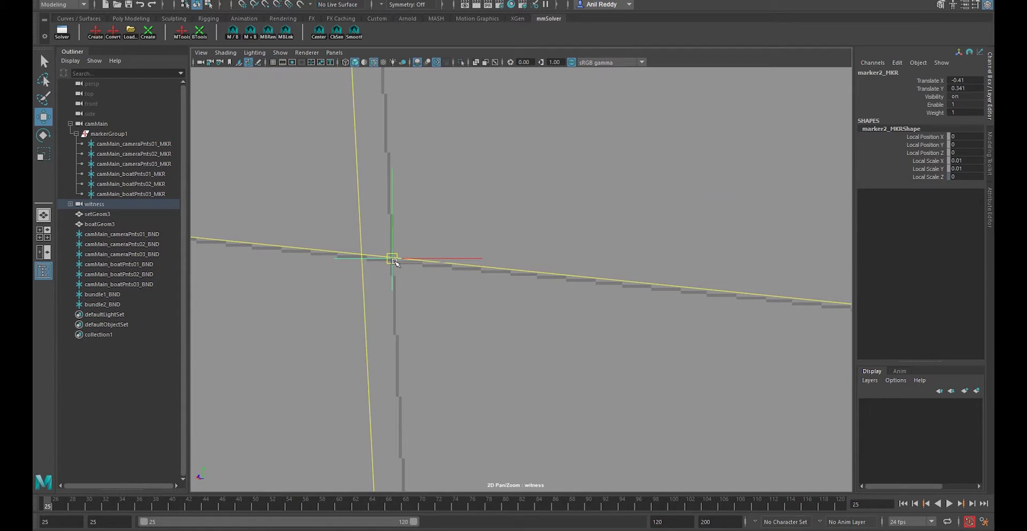
Vertex-snap the second witness marker's bundle to the matching grid crossing on the set geometry's left wall, then lock the bundle and its marker
{"action": "left_click", "coordinate": [232, 33]}
{"action": "key", "text": "v"}
{"action": "middle_click", "coordinate": [340, 251]}
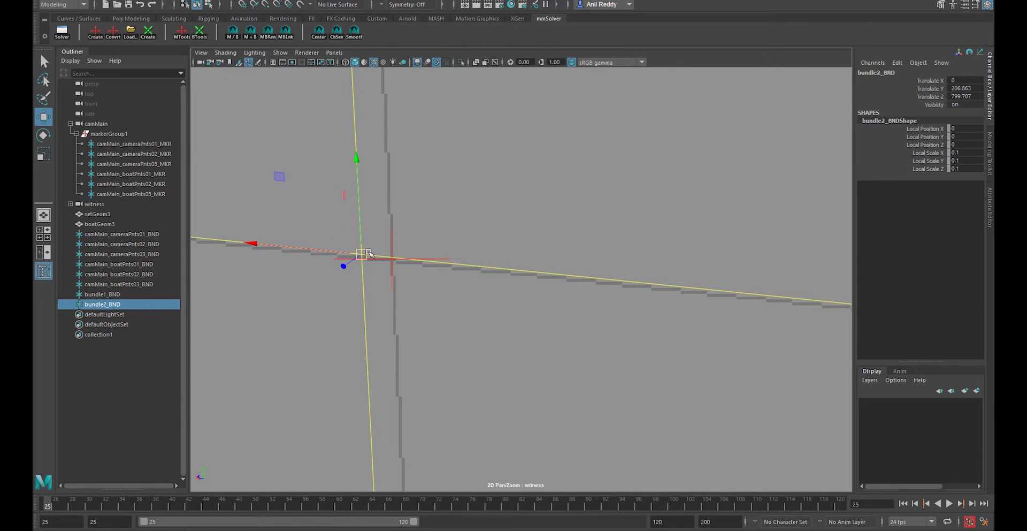
{"action": "key", "text": "v"}
{"action": "mouse_move", "coordinate": [366, 255]}
{"action": "left_mouse_down"}
{"action": "mouse_move", "coordinate": [378, 252]}
{"action": "mouse_move", "coordinate": [359, 248]}
{"action": "left_mouse_up"}
{"action": "middle_click_drag", "start_coordinate": [359, 250], "coordinate": [360, 251]}
{"action": "left_click", "coordinate": [207, 36]}
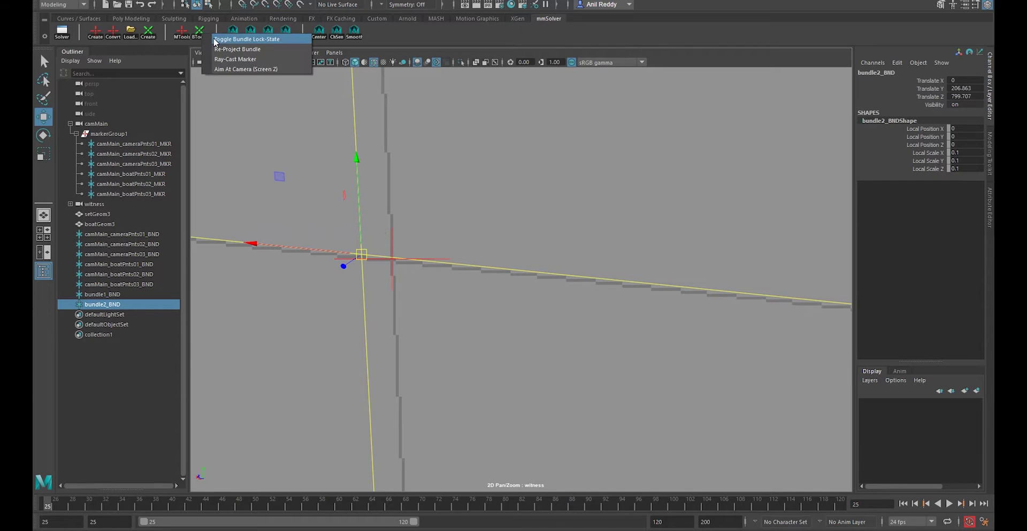
{"action": "left_click", "coordinate": [246, 39]}
{"action": "scroll", "coordinate": [360, 131], "scroll_direction": "up", "scroll_amount": 5}
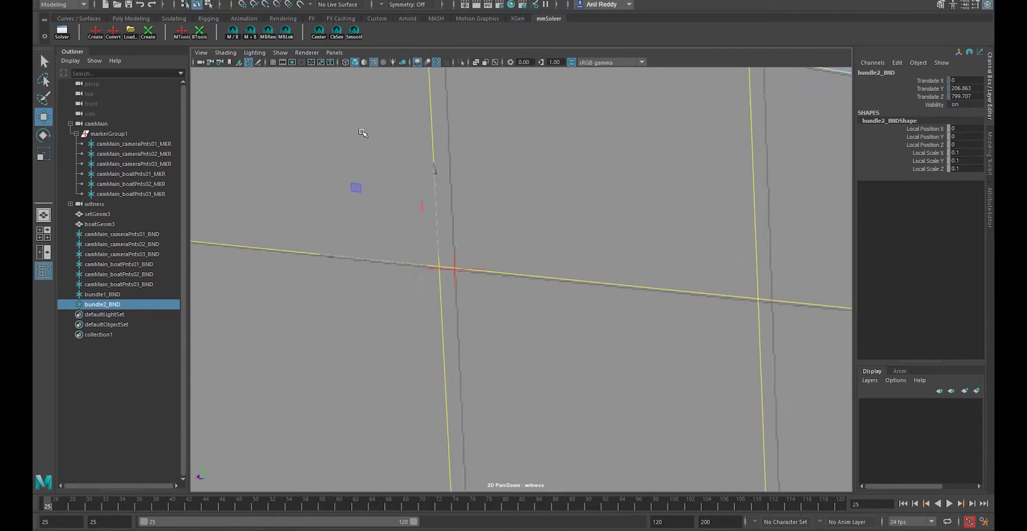
{"action": "left_click", "coordinate": [232, 33]}
{"action": "left_click", "coordinate": [188, 38]}
{"action": "left_click", "coordinate": [212, 42]}
Examine the red tracking squares and grid crossings on the right wall in the witness view for the next marker feature
{"action": "scroll", "coordinate": [349, 275], "scroll_direction": "down", "scroll_amount": 6}
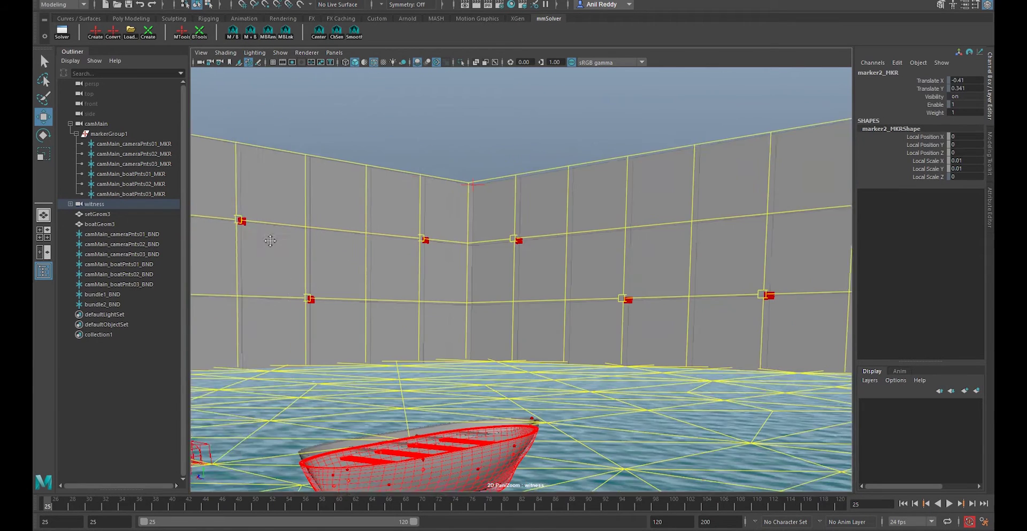
{"action": "scroll", "coordinate": [349, 275], "scroll_direction": "up", "scroll_amount": 3}
{"action": "scroll", "coordinate": [486, 277], "scroll_direction": "up", "scroll_amount": 8}
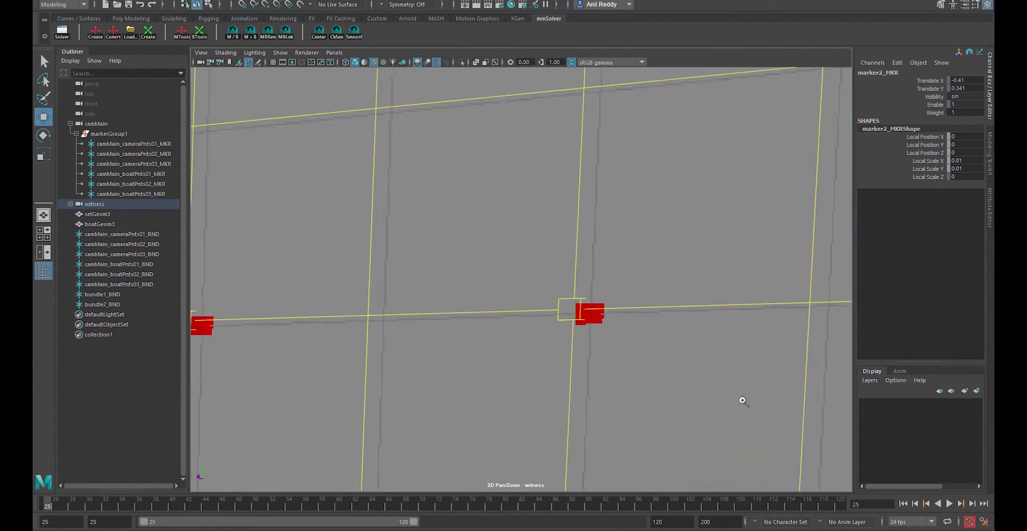
{"action": "middle_click_drag", "start_coordinate": [566, 347], "coordinate": [452, 334]}
{"action": "right_click_drag", "start_coordinate": [452, 334], "coordinate": [560, 367]}
{"action": "middle_click_drag", "start_coordinate": [559, 368], "coordinate": [630, 334]}
{"action": "right_click_drag", "start_coordinate": [543, 253], "coordinate": [266, 135]}
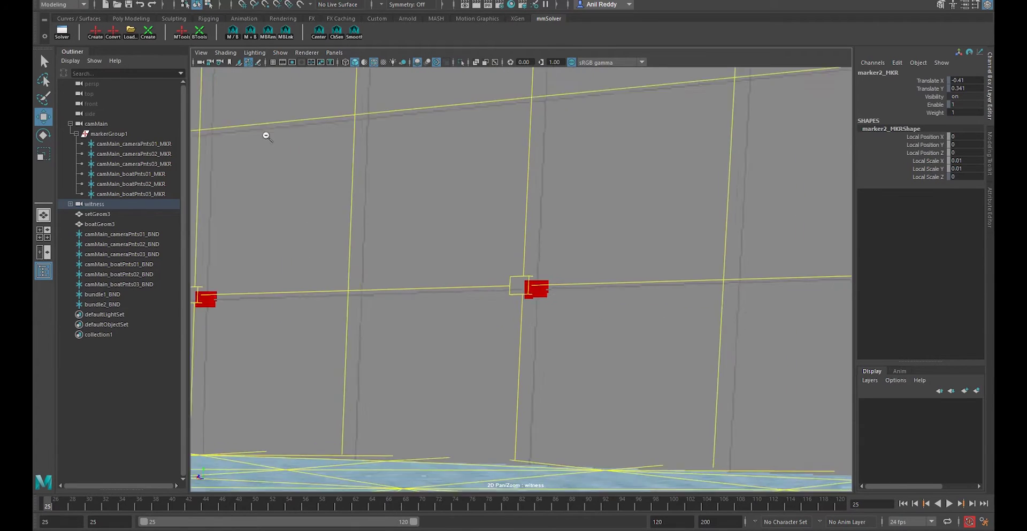
{"action": "right_click_drag", "start_coordinate": [615, 289], "coordinate": [441, 213]}
{"action": "scroll", "coordinate": [440, 214], "scroll_direction": "down", "scroll_amount": 4}
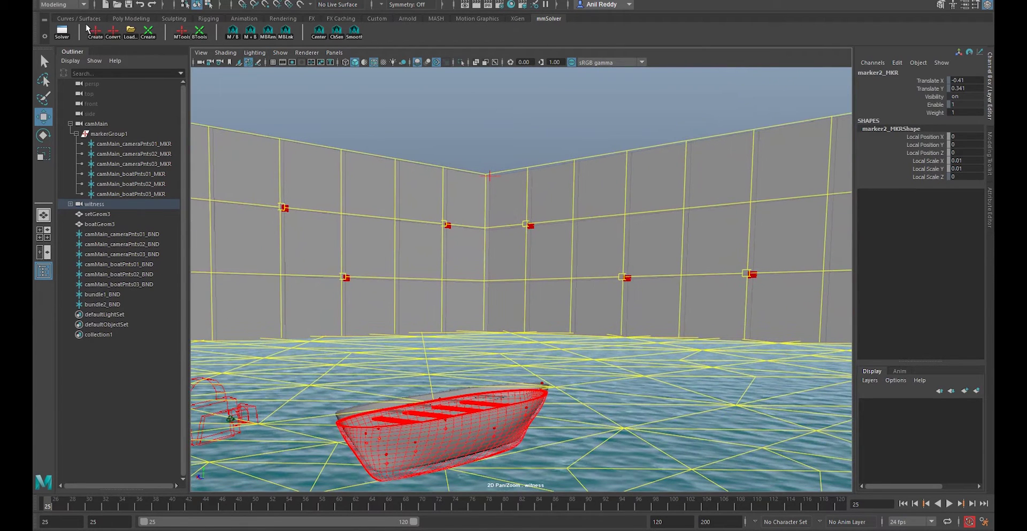
Create a third marker for the witness camera and set the witness marker group's Depth to 2
{"action": "left_click", "coordinate": [96, 34]}
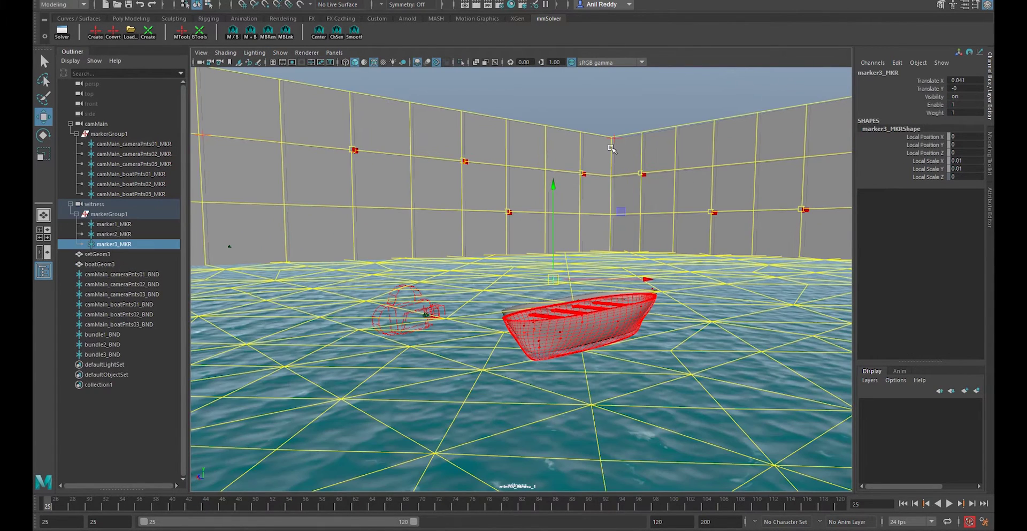
{"action": "left_click", "coordinate": [112, 214]}
{"action": "left_click", "coordinate": [964, 88]}
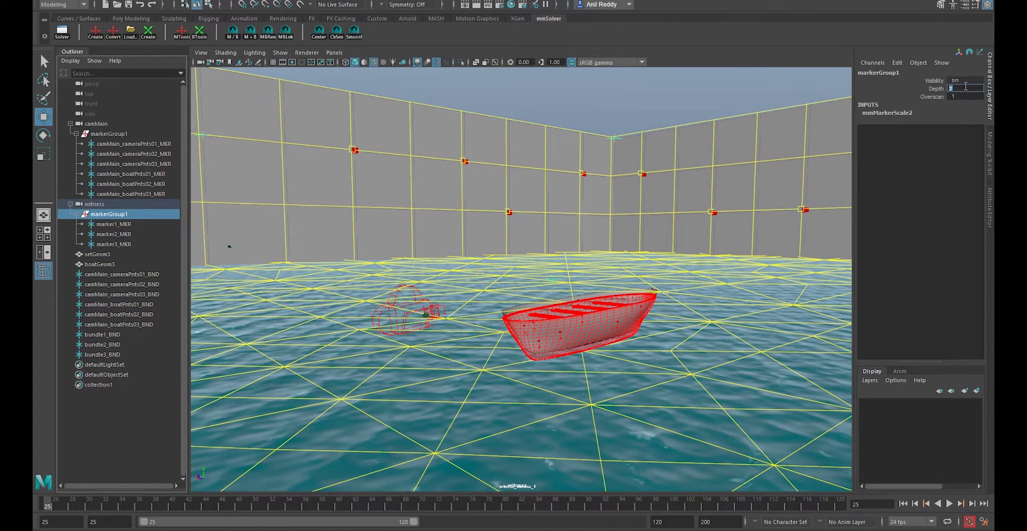
{"action": "type", "text": "2"}
{"action": "key", "text": "Return"}
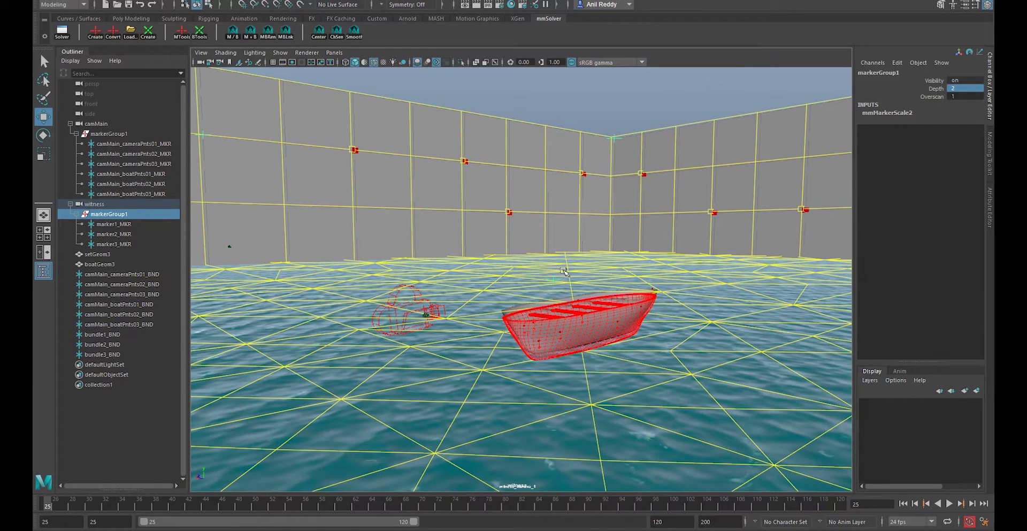
Place the third witness marker on the upper-left corner of the rightmost red square on the right wall's lower grid line, at about X 0.362, Y 0.169
{"action": "left_click", "coordinate": [156, 243]}
{"action": "left_click_drag", "start_coordinate": [553, 278], "coordinate": [635, 245]}
{"action": "key", "text": "backslash"}
{"action": "middle_click_drag", "start_coordinate": [662, 227], "coordinate": [510, 258]}
{"action": "right_click_drag", "start_coordinate": [448, 251], "coordinate": [569, 333]}
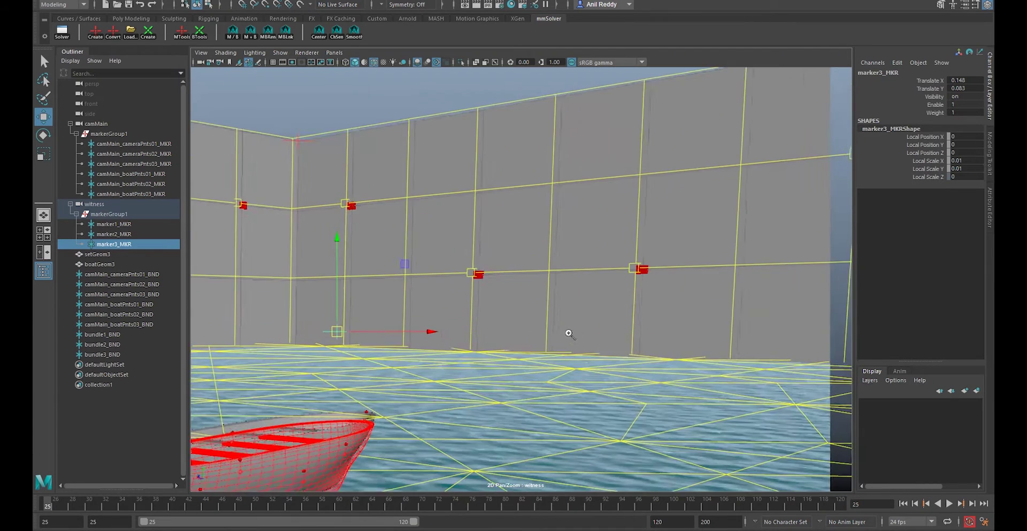
{"action": "middle_click_drag", "start_coordinate": [569, 333], "coordinate": [494, 316]}
{"action": "right_click_drag", "start_coordinate": [493, 316], "coordinate": [526, 328]}
{"action": "left_click_drag", "start_coordinate": [485, 308], "coordinate": [825, 228]}
{"action": "key", "text": "backslash"}
{"action": "middle_click_drag", "start_coordinate": [805, 236], "coordinate": [585, 267]}
{"action": "right_click_drag", "start_coordinate": [585, 268], "coordinate": [766, 349]}
{"action": "middle_click_drag", "start_coordinate": [718, 248], "coordinate": [578, 268]}
{"action": "left_click_drag", "start_coordinate": [547, 258], "coordinate": [586, 261]}
{"action": "scroll", "coordinate": [626, 272], "scroll_direction": "up", "scroll_amount": 3}
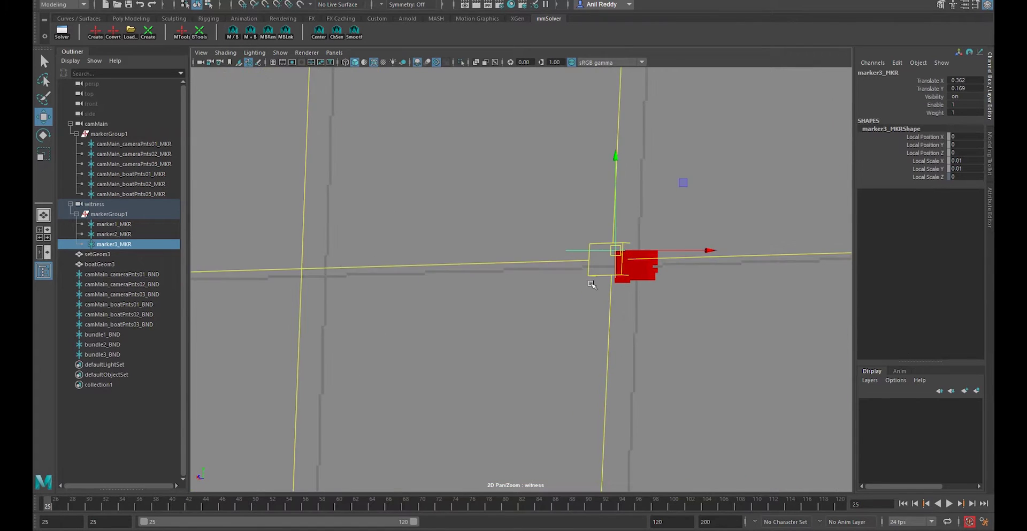
{"action": "middle_click_drag", "start_coordinate": [673, 245], "coordinate": [580, 268]}
{"action": "right_click_drag", "start_coordinate": [579, 268], "coordinate": [686, 309]}
{"action": "left_click_drag", "start_coordinate": [625, 236], "coordinate": [623, 236]}
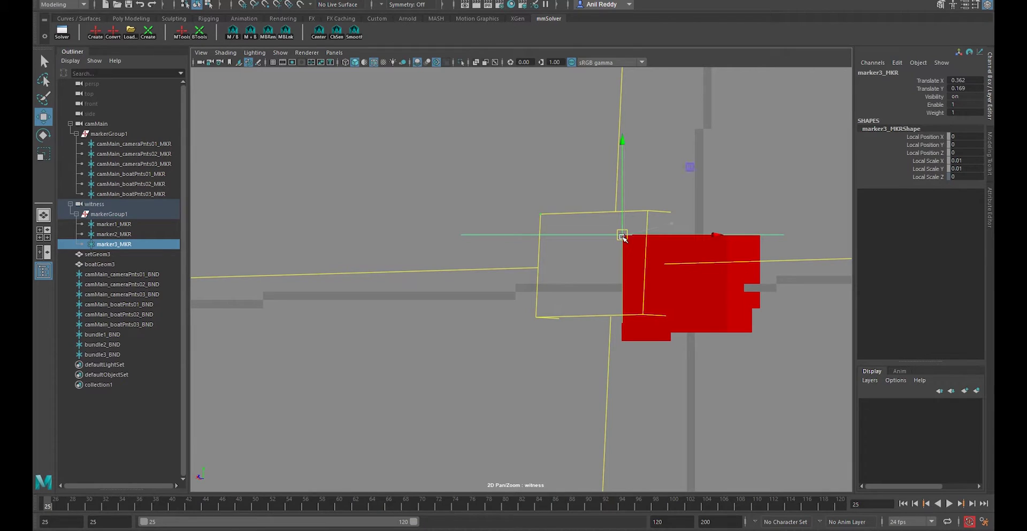
Vertex-snap the third marker's bundle to the upper-left corner of the matching square in the set geometry, then lock the bundle and its marker
{"action": "left_click", "coordinate": [230, 36]}
{"action": "key", "text": "v"}
{"action": "middle_click_drag", "start_coordinate": [539, 273], "coordinate": [541, 211]}
{"action": "right_click_drag", "start_coordinate": [620, 289], "coordinate": [355, 174]}
{"action": "right_click_drag", "start_coordinate": [749, 283], "coordinate": [290, 169]}
{"action": "right_click_drag", "start_coordinate": [557, 250], "coordinate": [745, 371]}
{"action": "left_click", "coordinate": [200, 34]}
{"action": "left_click", "coordinate": [209, 46]}
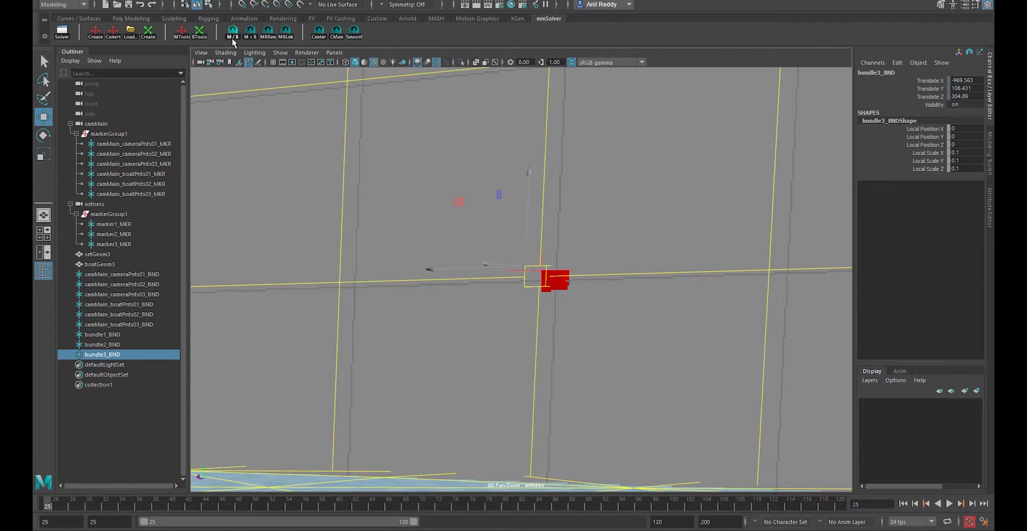
{"action": "left_click", "coordinate": [201, 35]}
{"action": "left_click", "coordinate": [178, 34]}
{"action": "left_click", "coordinate": [193, 42]}
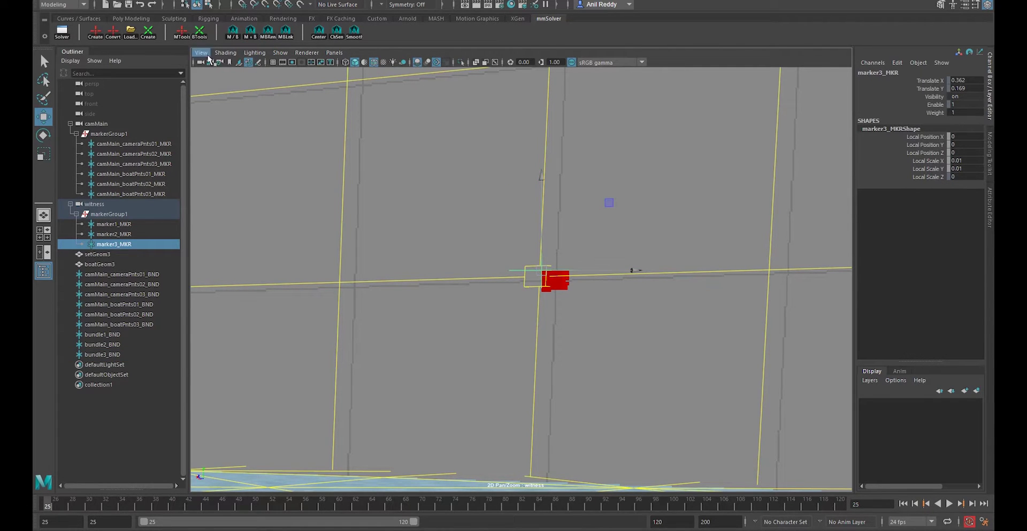
Examine the red tracking dots along the boat from its near end to its far tip in the witness view
{"action": "right_click_drag", "start_coordinate": [698, 302], "coordinate": [198, 208]}
{"action": "middle_click_drag", "start_coordinate": [198, 209], "coordinate": [587, 216]}
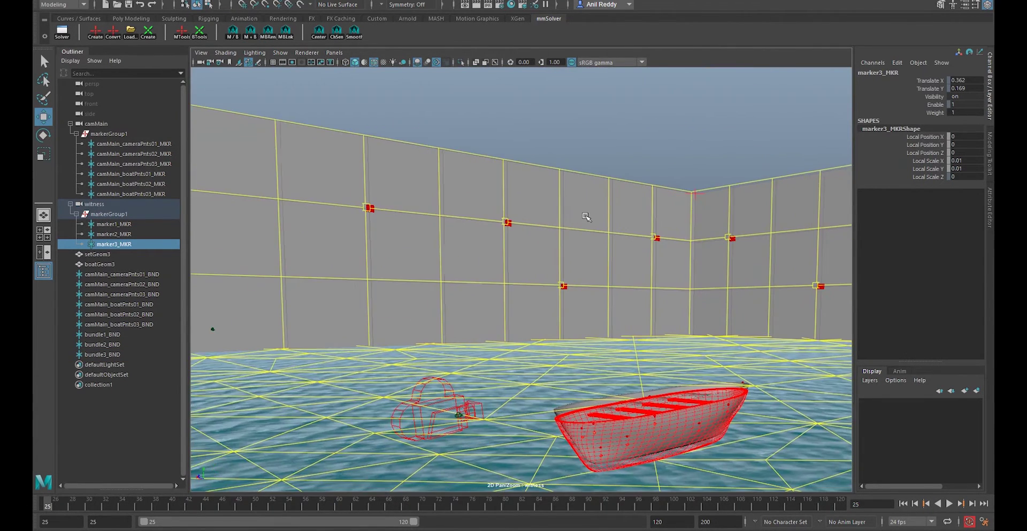
{"action": "right_click_drag", "start_coordinate": [587, 215], "coordinate": [468, 241]}
{"action": "middle_click_drag", "start_coordinate": [468, 240], "coordinate": [378, 165]}
{"action": "scroll", "coordinate": [478, 240], "scroll_direction": "up", "scroll_amount": 10}
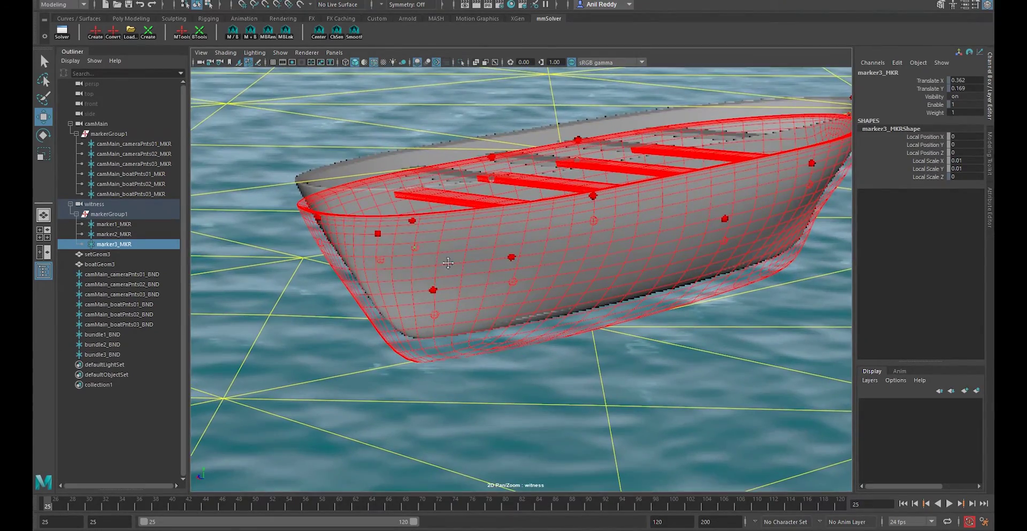
{"action": "middle_click_drag", "start_coordinate": [449, 262], "coordinate": [461, 282]}
{"action": "right_click_drag", "start_coordinate": [461, 282], "coordinate": [560, 244]}
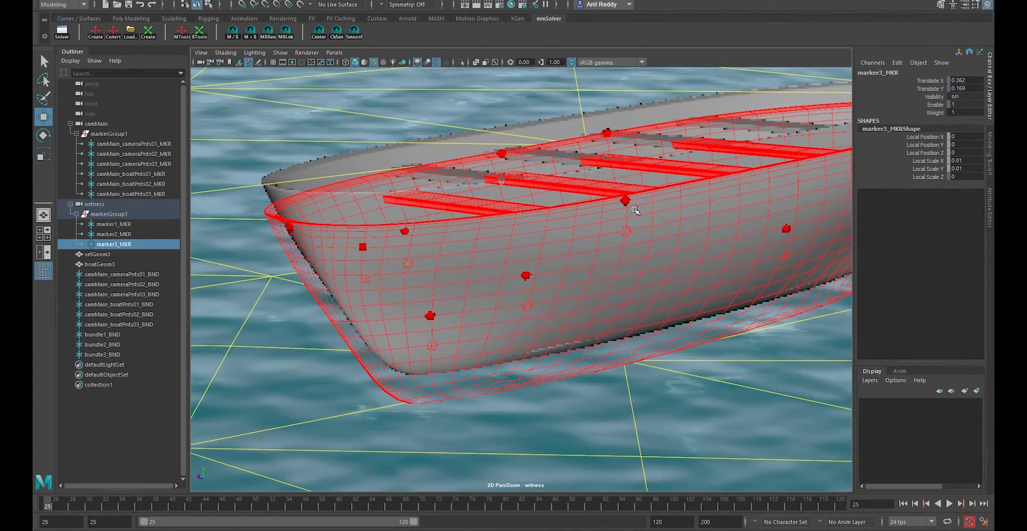
{"action": "middle_click_drag", "start_coordinate": [702, 196], "coordinate": [351, 327]}
{"action": "middle_click_drag", "start_coordinate": [532, 290], "coordinate": [447, 325]}
{"action": "right_click_drag", "start_coordinate": [447, 325], "coordinate": [539, 335]}
{"action": "middle_click_drag", "start_coordinate": [342, 342], "coordinate": [737, 291]}
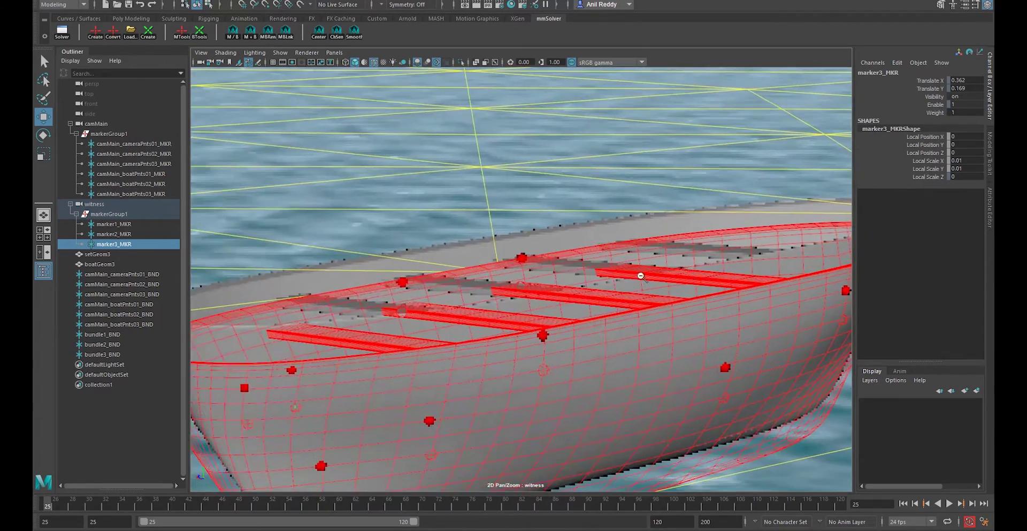
{"action": "right_click_drag", "start_coordinate": [736, 292], "coordinate": [497, 278]}
{"action": "middle_click_drag", "start_coordinate": [498, 278], "coordinate": [411, 236]}
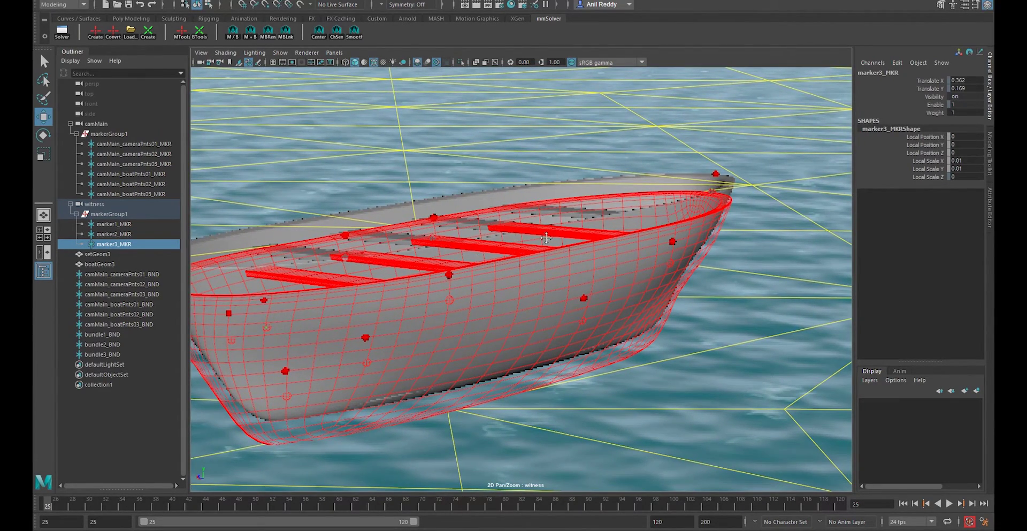
{"action": "middle_click_drag", "start_coordinate": [523, 235], "coordinate": [661, 225]}
{"action": "right_click_drag", "start_coordinate": [662, 226], "coordinate": [754, 226]}
{"action": "middle_click_drag", "start_coordinate": [754, 227], "coordinate": [389, 328]}
{"action": "right_click_drag", "start_coordinate": [604, 315], "coordinate": [676, 313]}
{"action": "middle_click_drag", "start_coordinate": [676, 313], "coordinate": [608, 336]}
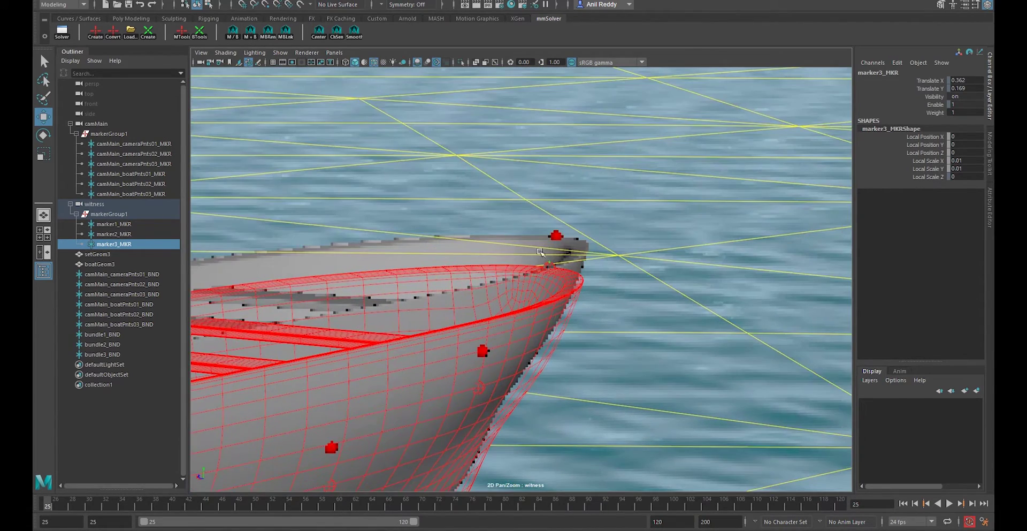
Create a fourth witness marker, place it on top of the red dot at the boat's far tip at about X 0.169, Y -0.021, and lock it
{"action": "left_click", "coordinate": [94, 32]}
{"action": "right_click_drag", "start_coordinate": [664, 303], "coordinate": [297, 177]}
{"action": "left_click_drag", "start_coordinate": [285, 250], "coordinate": [528, 269]}
{"action": "scroll", "coordinate": [529, 270], "scroll_direction": "up", "scroll_amount": 10}
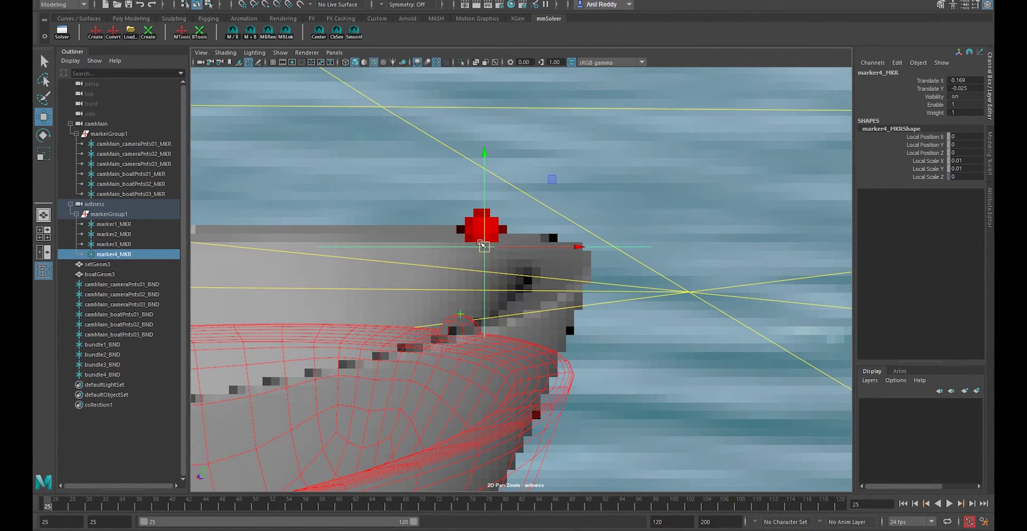
{"action": "left_click_drag", "start_coordinate": [482, 244], "coordinate": [480, 212]}
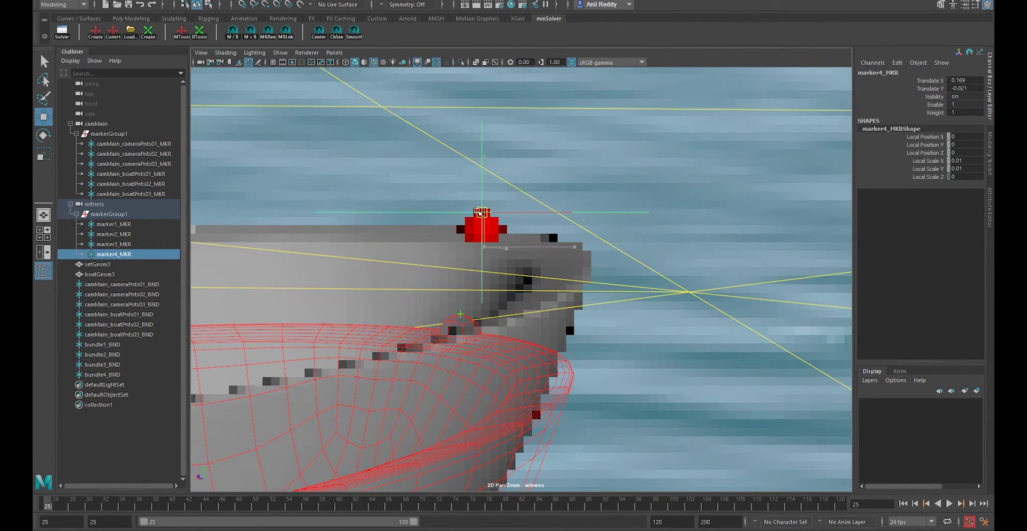
{"action": "left_click", "coordinate": [185, 31]}
{"action": "left_click", "coordinate": [195, 38]}
Vertex-snap the fourth marker's bundle to the top of the matching dot on the boat geometry's far tip and lock the bundle
{"action": "left_click", "coordinate": [233, 33]}
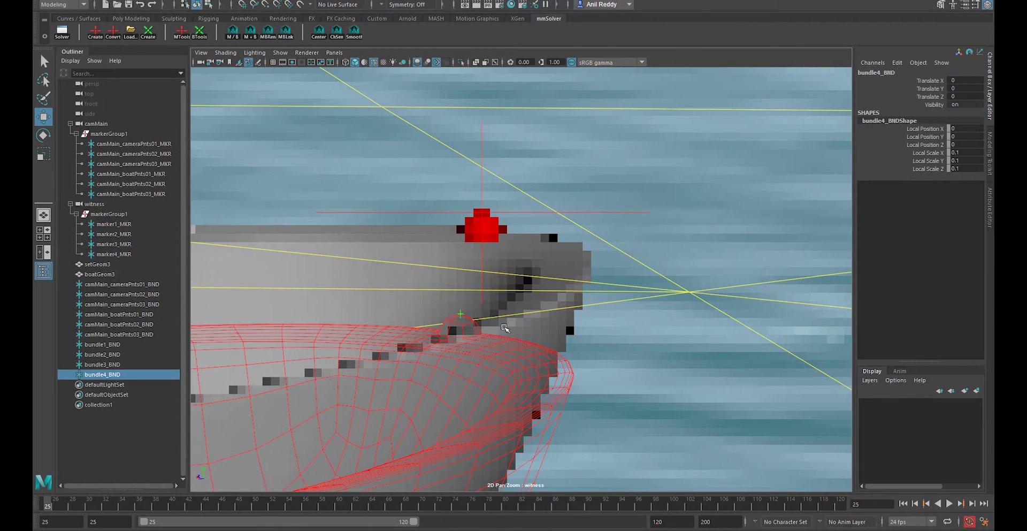
{"action": "key", "text": "v"}
{"action": "middle_click_drag", "start_coordinate": [475, 296], "coordinate": [461, 311]}
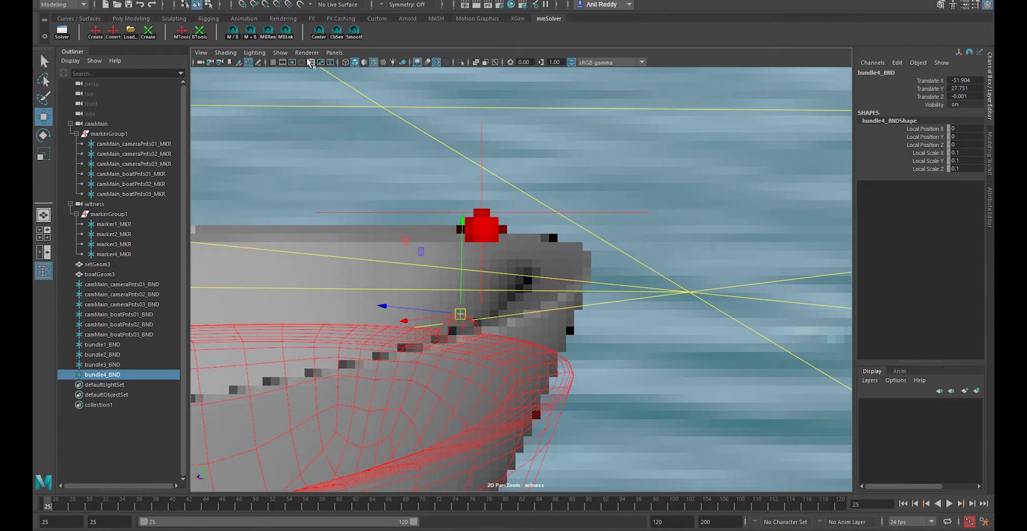
{"action": "scroll", "coordinate": [534, 299], "scroll_direction": "down", "scroll_amount": 3}
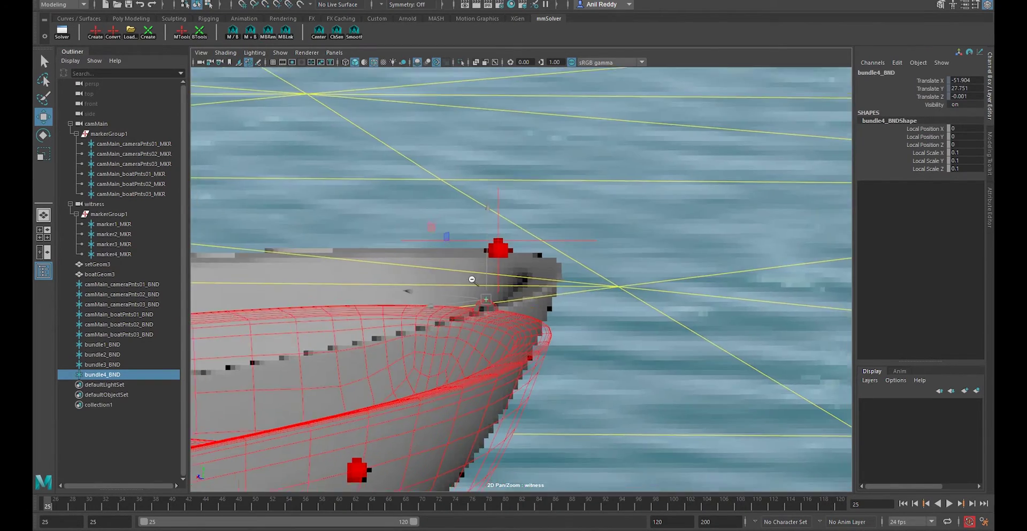
Create a fifth witness marker and centre it on the square red dot near the boat's near end, at about X 0.004, Y -0.109
{"action": "scroll", "coordinate": [534, 299], "scroll_direction": "down", "scroll_amount": 10}
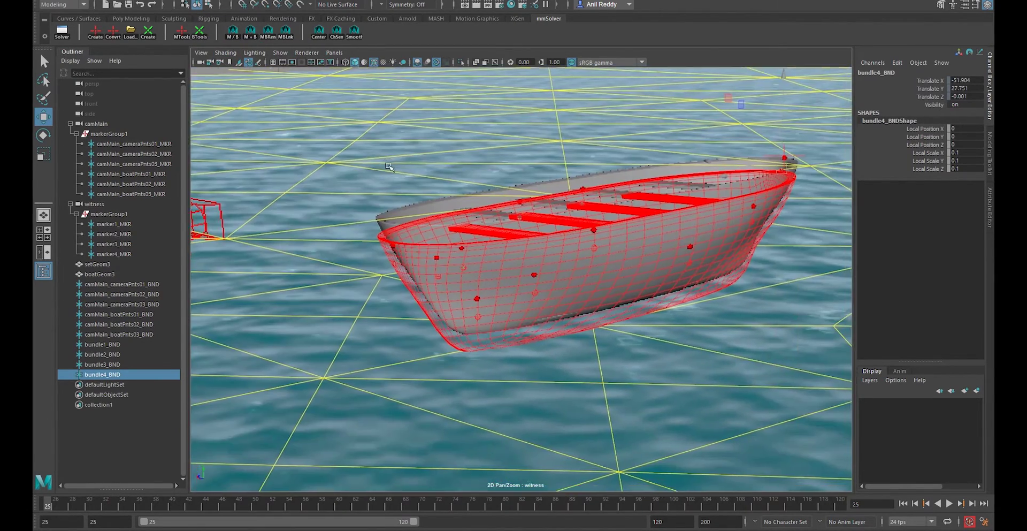
{"action": "scroll", "coordinate": [476, 278], "scroll_direction": "up", "scroll_amount": 8}
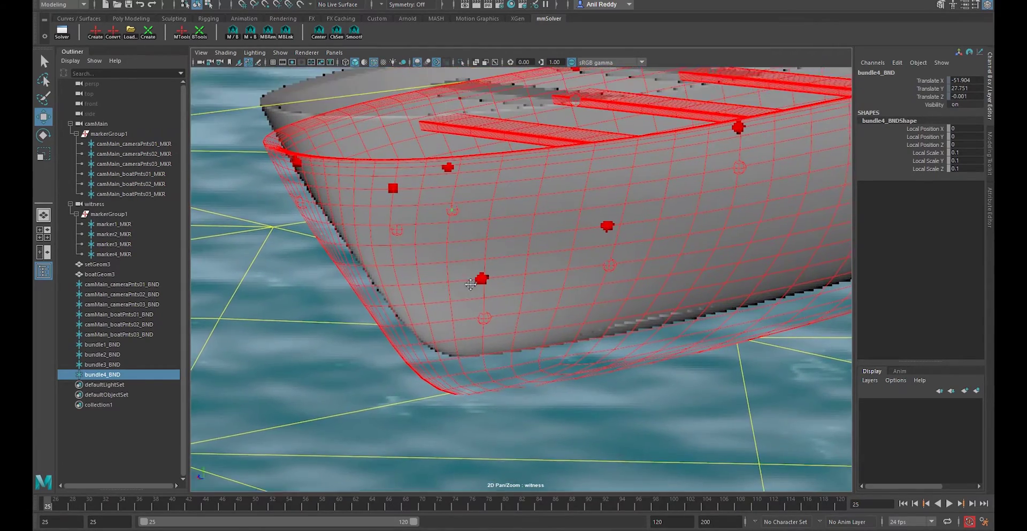
{"action": "middle_click_drag", "start_coordinate": [470, 284], "coordinate": [481, 394]}
{"action": "scroll", "coordinate": [477, 386], "scroll_direction": "up", "scroll_amount": 2}
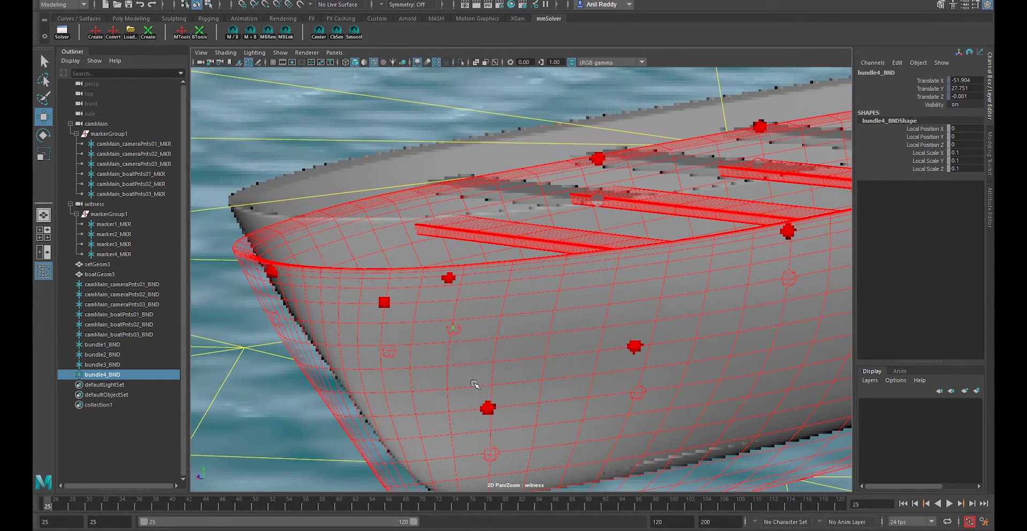
{"action": "right_click_drag", "start_coordinate": [380, 317], "coordinate": [540, 406]}
{"action": "middle_click_drag", "start_coordinate": [405, 333], "coordinate": [544, 251]}
{"action": "scroll", "coordinate": [392, 170], "scroll_direction": "down", "scroll_amount": 6}
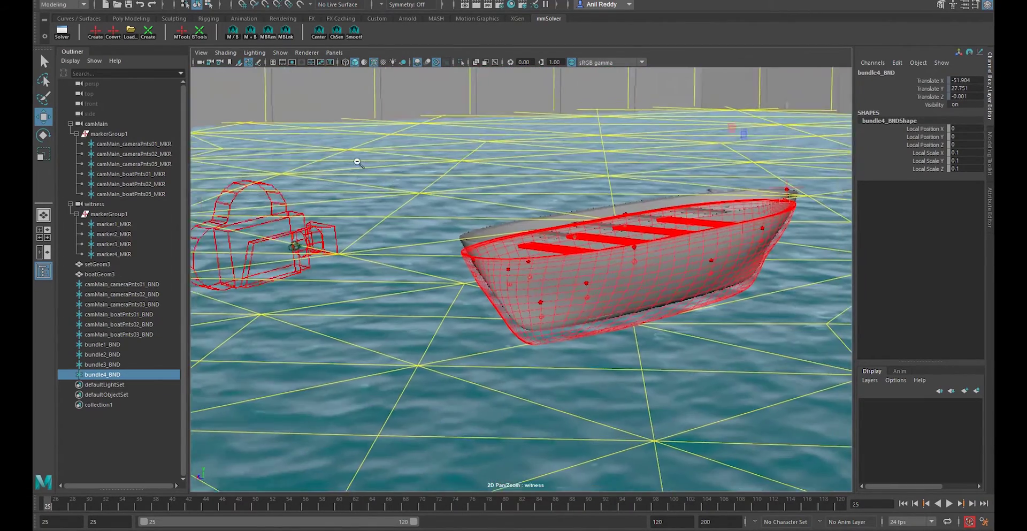
{"action": "left_click", "coordinate": [95, 31]}
{"action": "left_click_drag", "start_coordinate": [385, 166], "coordinate": [391, 259]}
{"action": "right_click_drag", "start_coordinate": [401, 267], "coordinate": [500, 313]}
{"action": "middle_click_drag", "start_coordinate": [361, 278], "coordinate": [582, 279]}
{"action": "scroll", "coordinate": [582, 280], "scroll_direction": "up", "scroll_amount": 5}
{"action": "middle_click_drag", "start_coordinate": [409, 188], "coordinate": [411, 188]}
{"action": "scroll", "coordinate": [406, 182], "scroll_direction": "up", "scroll_amount": 5}
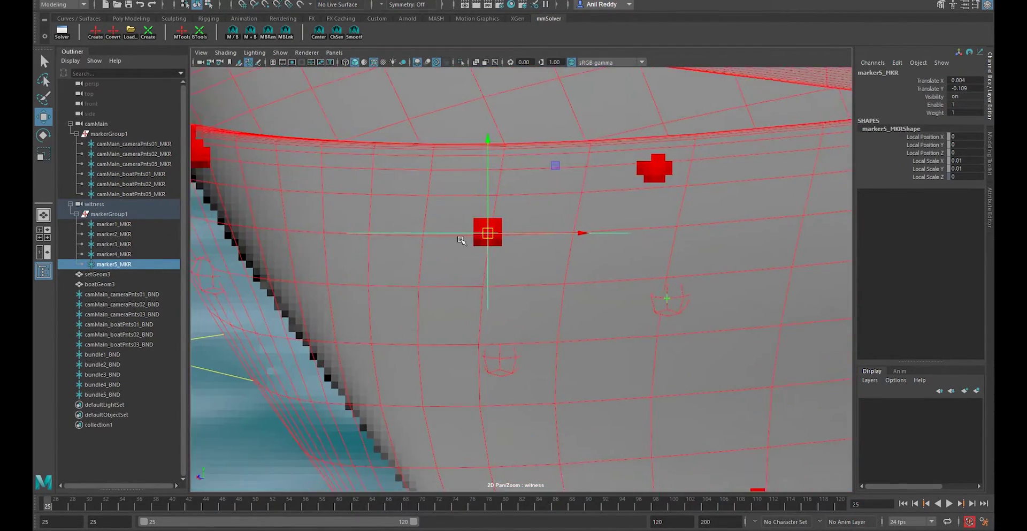
{"action": "left_click_drag", "start_coordinate": [483, 225], "coordinate": [481, 227]}
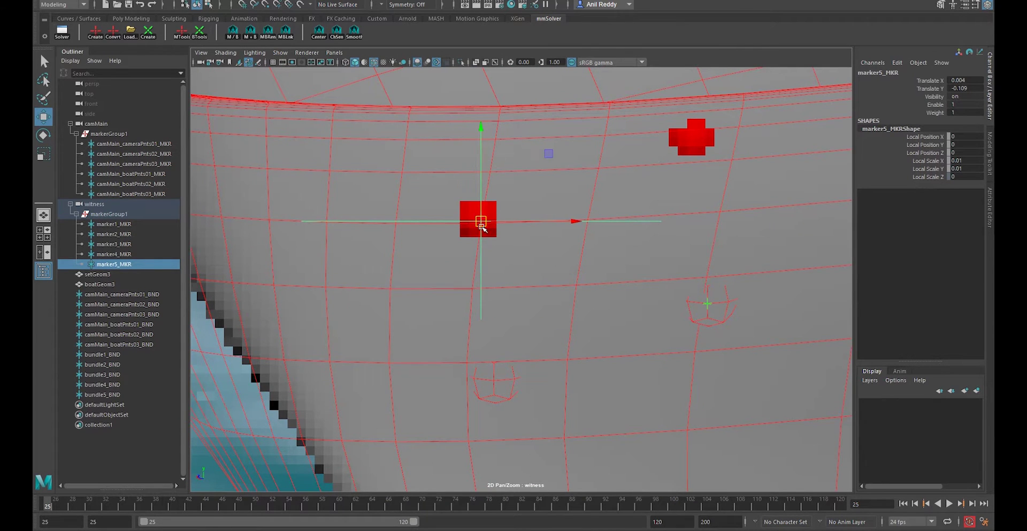
Vertex-snap the fifth marker's bundle to the matching dot on the boat geometry's near end, lock the bundle, and reselect its marker
{"action": "left_click", "coordinate": [232, 31]}
{"action": "scroll", "coordinate": [521, 272], "scroll_direction": "down", "scroll_amount": 5}
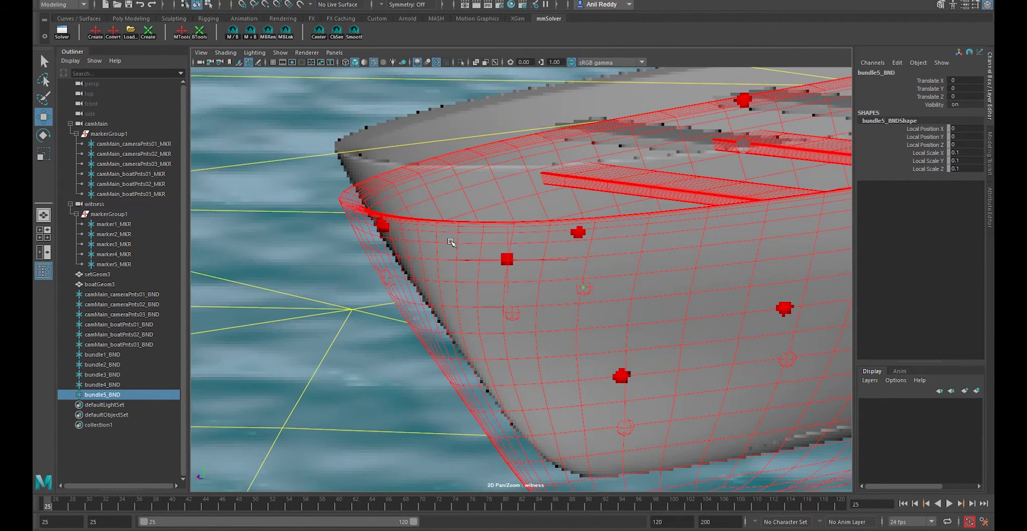
{"action": "scroll", "coordinate": [471, 270], "scroll_direction": "down", "scroll_amount": 2}
{"action": "key", "text": "v"}
{"action": "middle_click_drag", "start_coordinate": [517, 284], "coordinate": [515, 305]}
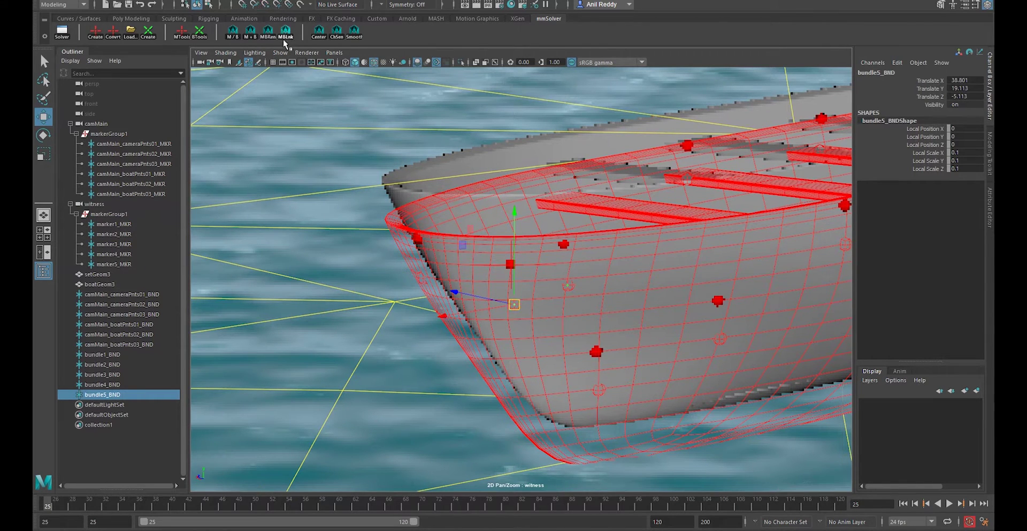
{"action": "left_click", "coordinate": [199, 32]}
{"action": "left_click", "coordinate": [214, 43]}
{"action": "left_click", "coordinate": [232, 34]}
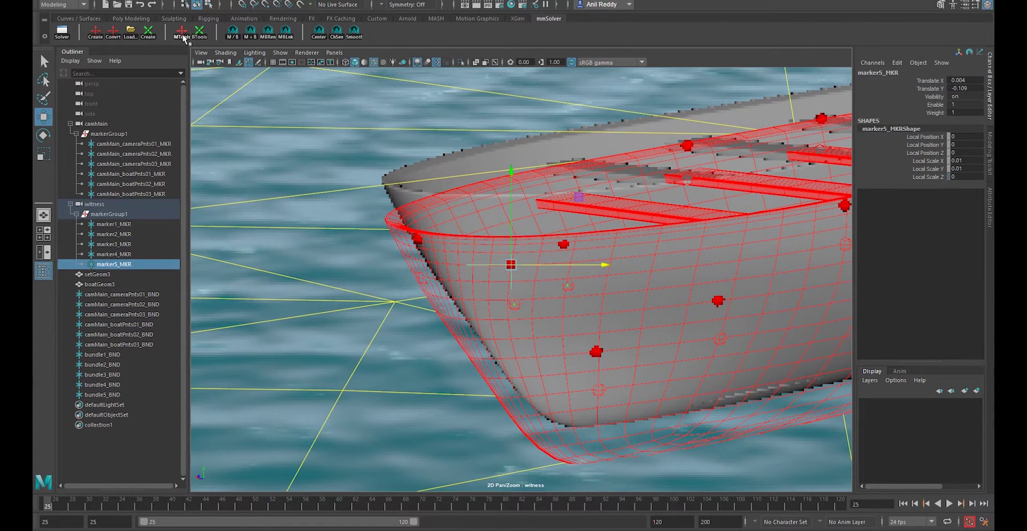
Lock the fifth witness marker in place
{"action": "left_click", "coordinate": [183, 35]}
{"action": "left_click", "coordinate": [194, 41]}
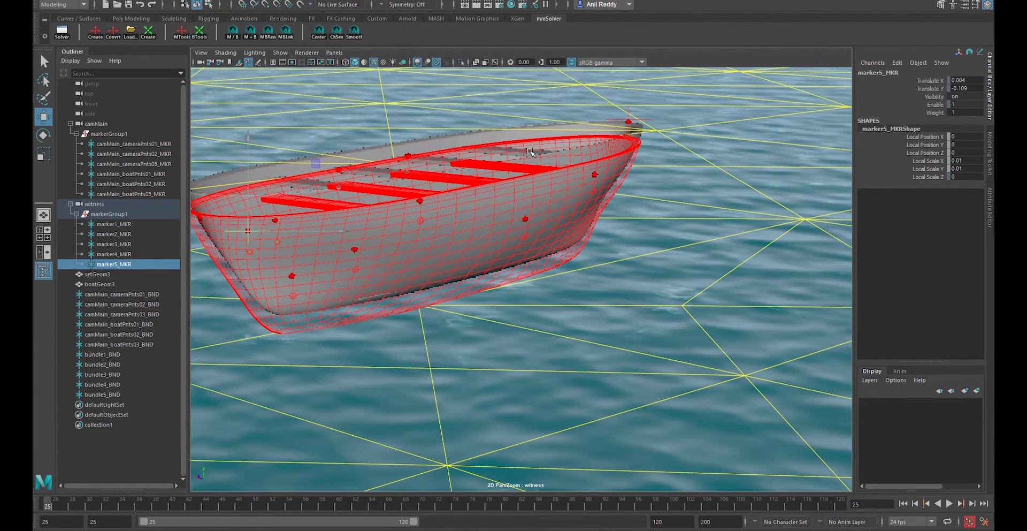
Create a sixth witness marker, centre it on the red dot low on the boat's far side at about X 0.124, Y -0.1, and lock it
{"action": "scroll", "coordinate": [503, 176], "scroll_direction": "up", "scroll_amount": 5}
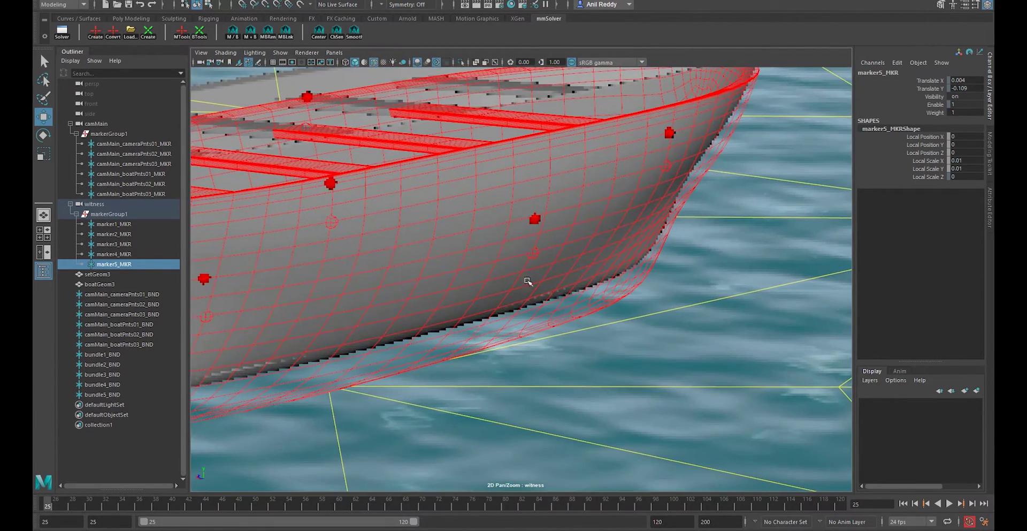
{"action": "left_click", "coordinate": [100, 34]}
{"action": "scroll", "coordinate": [660, 284], "scroll_direction": "down", "scroll_amount": 5}
{"action": "left_click", "coordinate": [524, 251]}
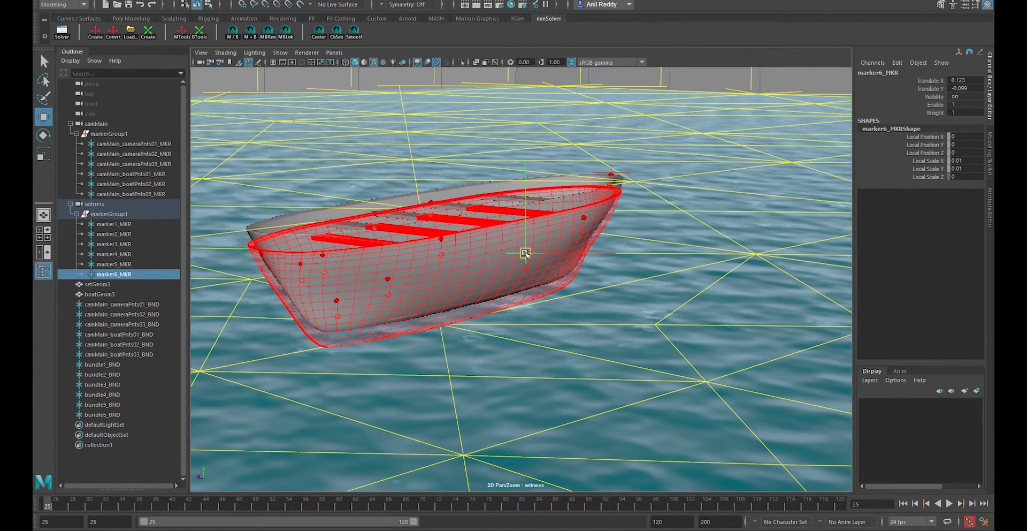
{"action": "scroll", "coordinate": [525, 253], "scroll_direction": "up", "scroll_amount": 6}
{"action": "left_click_drag", "start_coordinate": [487, 188], "coordinate": [498, 193]}
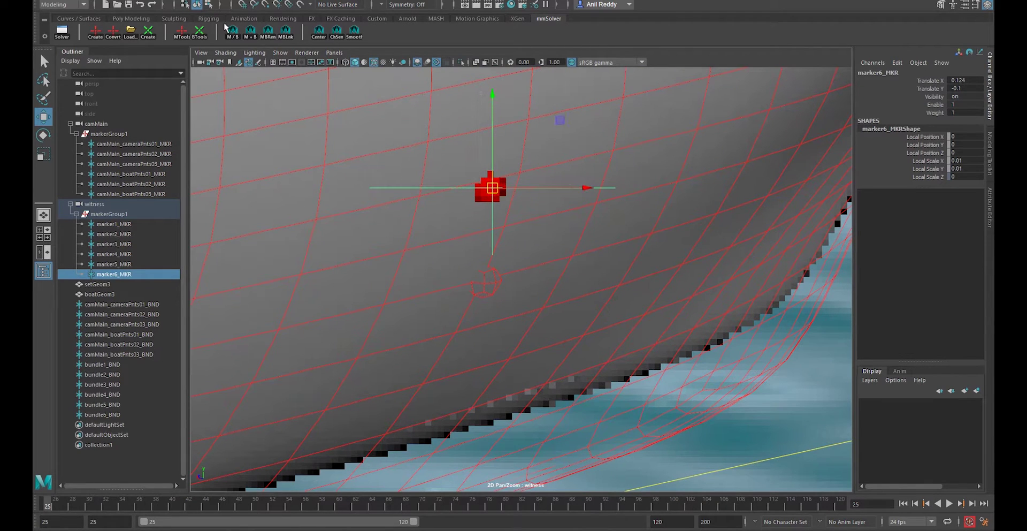
{"action": "right_click", "coordinate": [187, 35]}
{"action": "left_click", "coordinate": [194, 41]}
Vertex-snap the sixth marker's bundle to the matching dot on the boat geometry's side and lock the bundle
{"action": "key", "text": "v"}
{"action": "middle_click_drag", "start_coordinate": [486, 284], "coordinate": [499, 284]}
{"action": "right_click", "coordinate": [202, 34]}
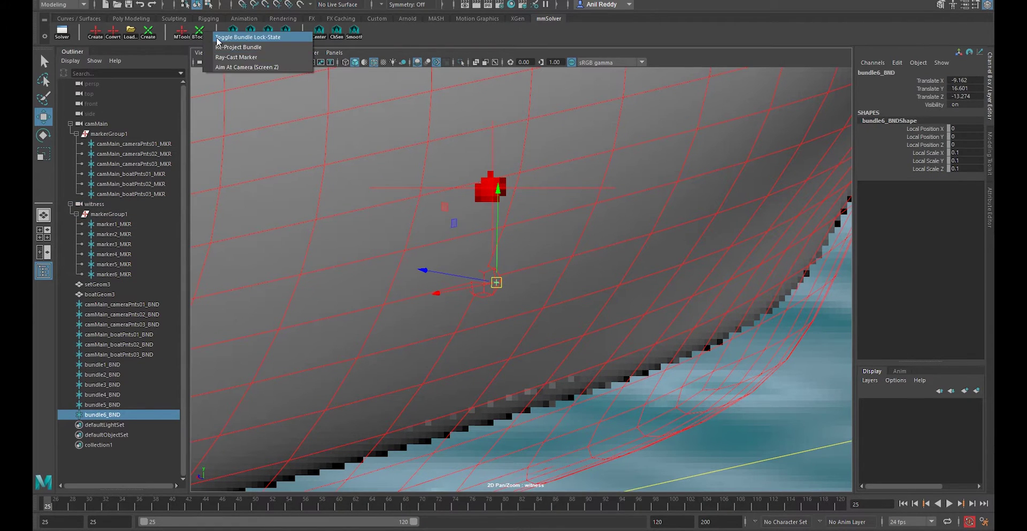
{"action": "left_click", "coordinate": [217, 37]}
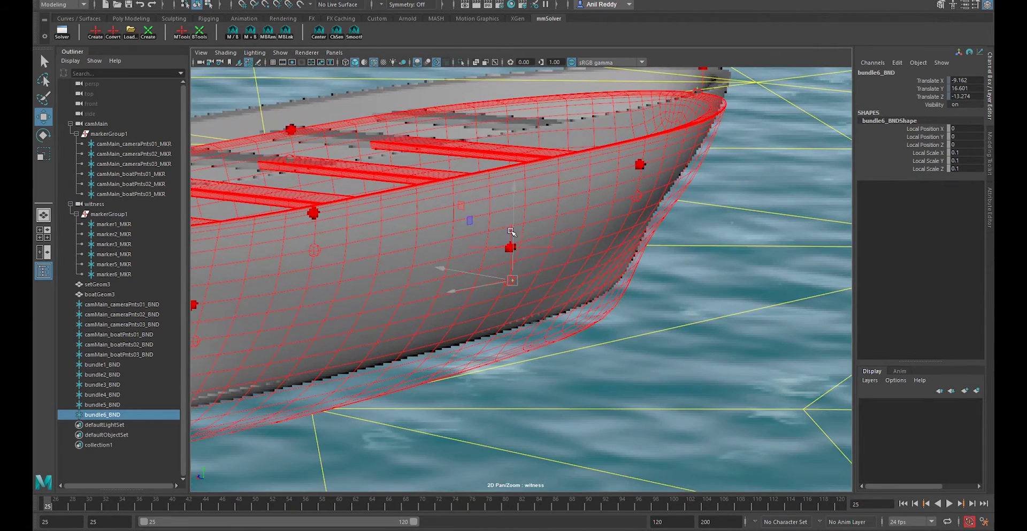
Open the mmSolver window and add all six camMain markers to collection1 as input objects
{"action": "scroll", "coordinate": [511, 231], "scroll_direction": "down", "scroll_amount": 6}
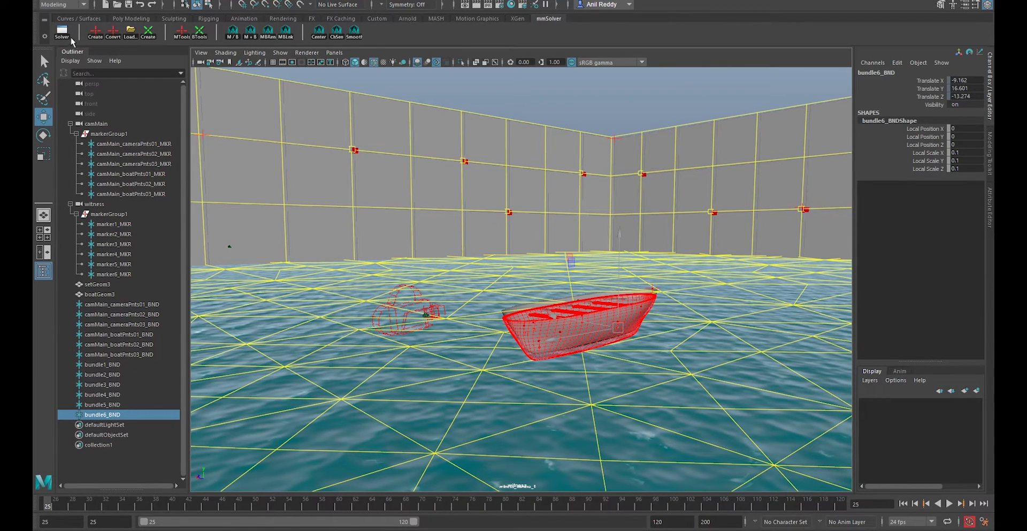
{"action": "left_click", "coordinate": [62, 33]}
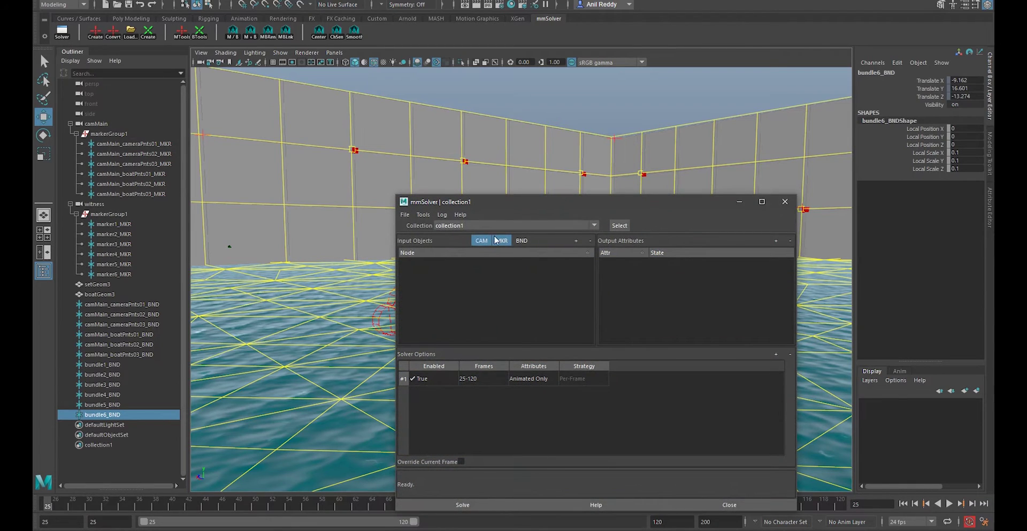
{"action": "left_click_drag", "start_coordinate": [514, 205], "coordinate": [606, 135]}
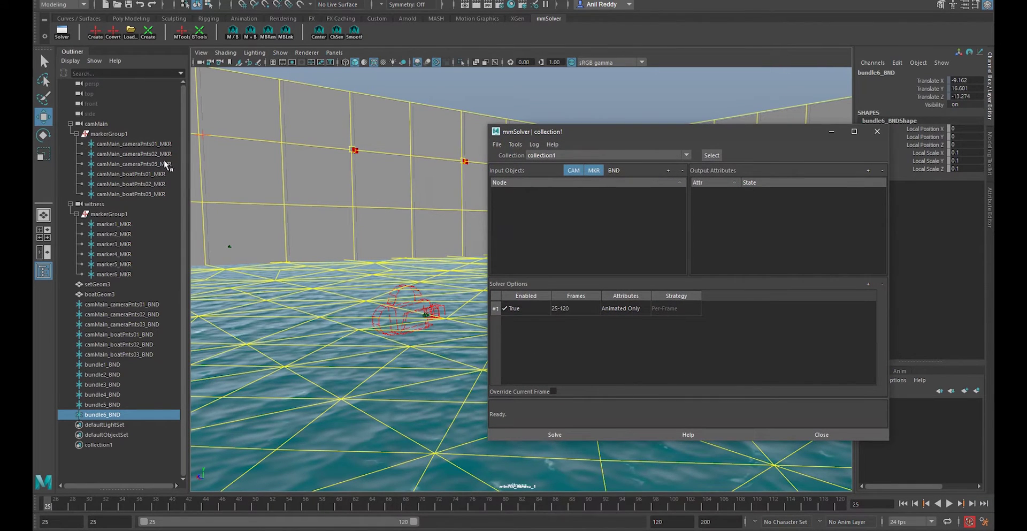
{"action": "left_click_drag", "start_coordinate": [159, 149], "coordinate": [159, 163]}
{"action": "left_click", "coordinate": [139, 194], "text": "shift"}
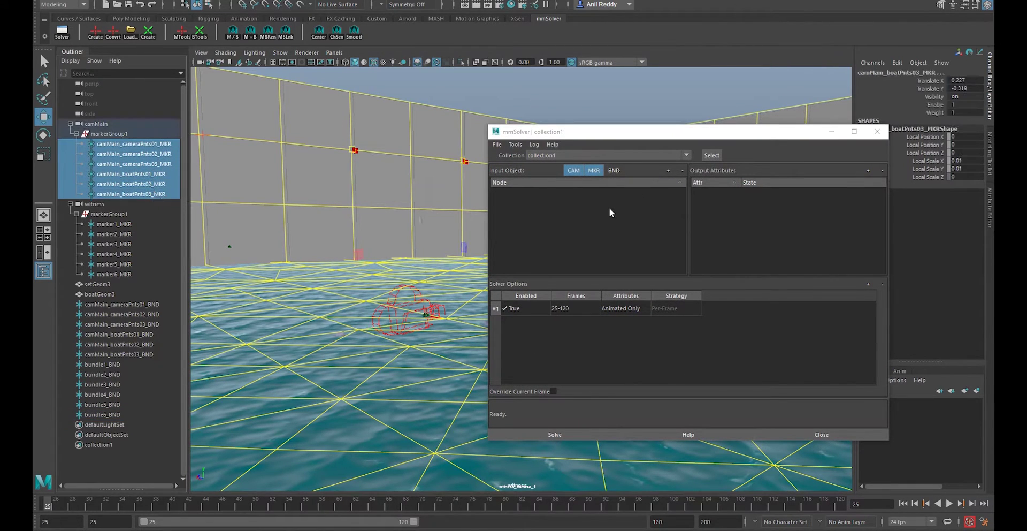
{"action": "left_click", "coordinate": [668, 171]}
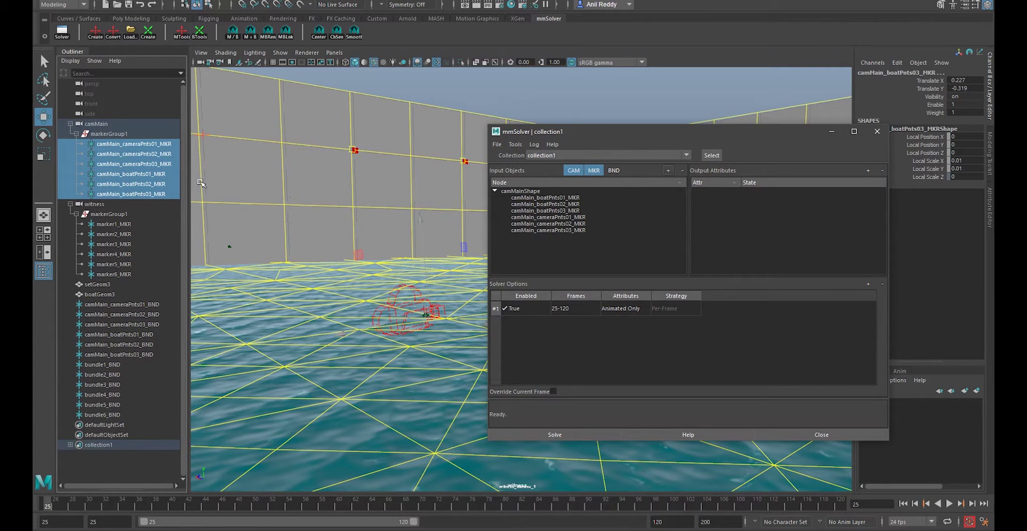
Add the six markers under the witness camera to the input objects of collection1
{"action": "left_click_drag", "start_coordinate": [139, 224], "coordinate": [135, 274]}
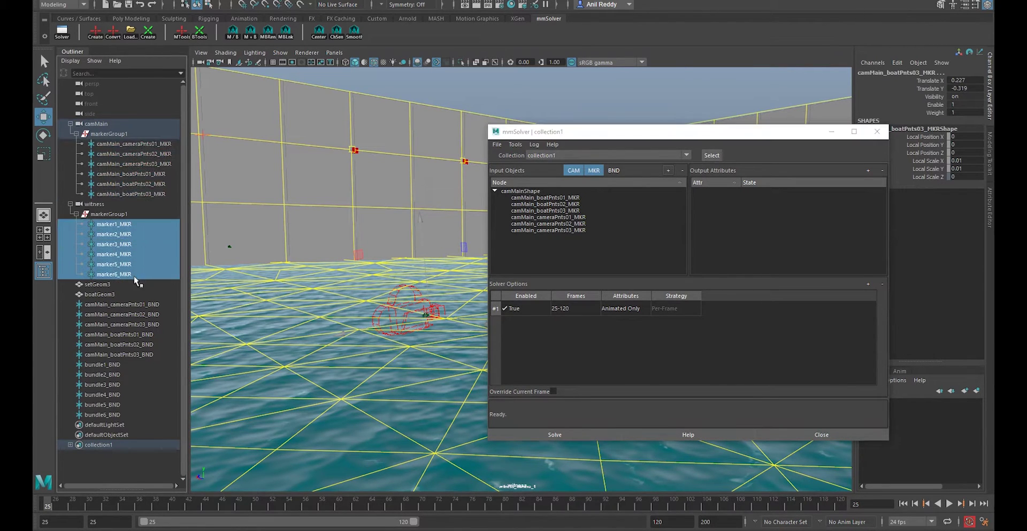
{"action": "left_click", "coordinate": [667, 171]}
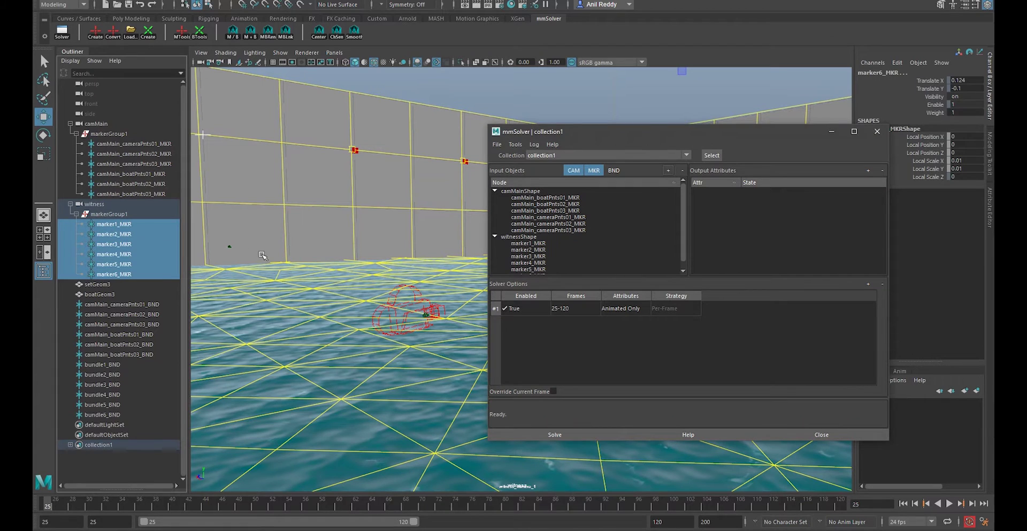
Rename marker1 to marker3 under the witness camera and their bundles with the base name witness_cameraPnts
{"action": "left_click", "coordinate": [143, 225]}
{"action": "left_click", "coordinate": [134, 244], "text": "shift"}
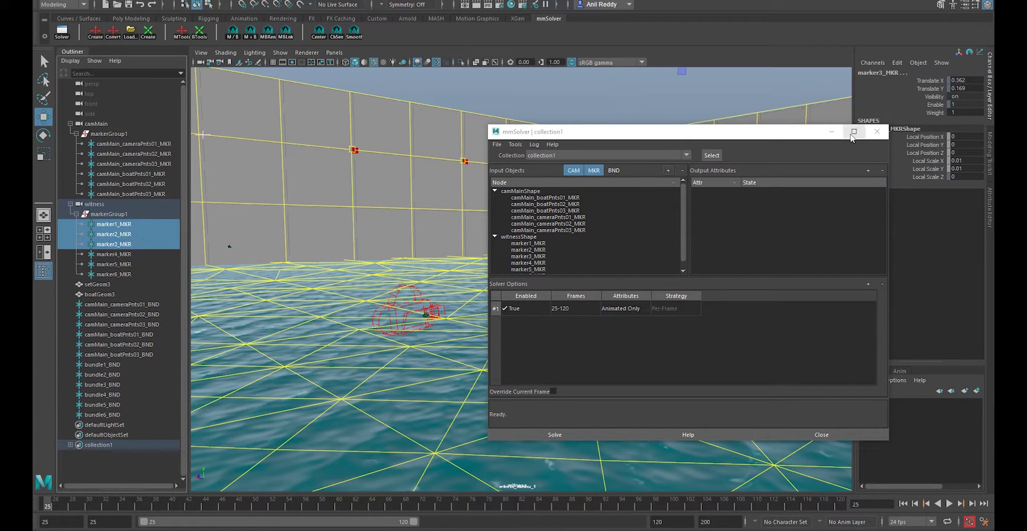
{"action": "left_click", "coordinate": [876, 131]}
{"action": "left_click", "coordinate": [731, 60]}
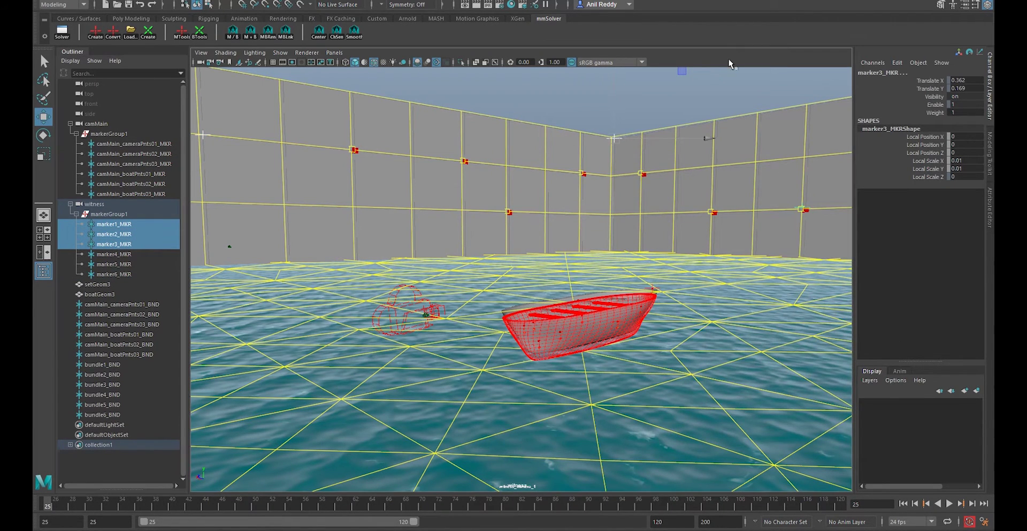
{"action": "key", "text": "backslash"}
{"action": "middle_click_drag", "start_coordinate": [612, 203], "coordinate": [575, 177]}
{"action": "right_click_drag", "start_coordinate": [575, 178], "coordinate": [404, 96]}
{"action": "middle_click_drag", "start_coordinate": [404, 96], "coordinate": [502, 146]}
{"action": "right_click_drag", "start_coordinate": [639, 212], "coordinate": [551, 189]}
{"action": "middle_click_drag", "start_coordinate": [551, 188], "coordinate": [490, 188]}
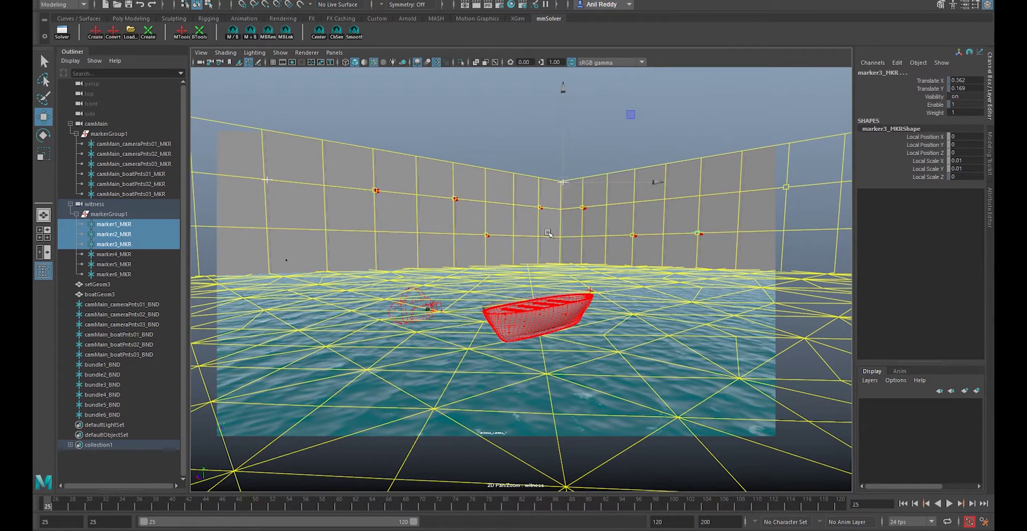
{"action": "left_click", "coordinate": [268, 30]}
{"action": "type", "text": "witness_cam"}
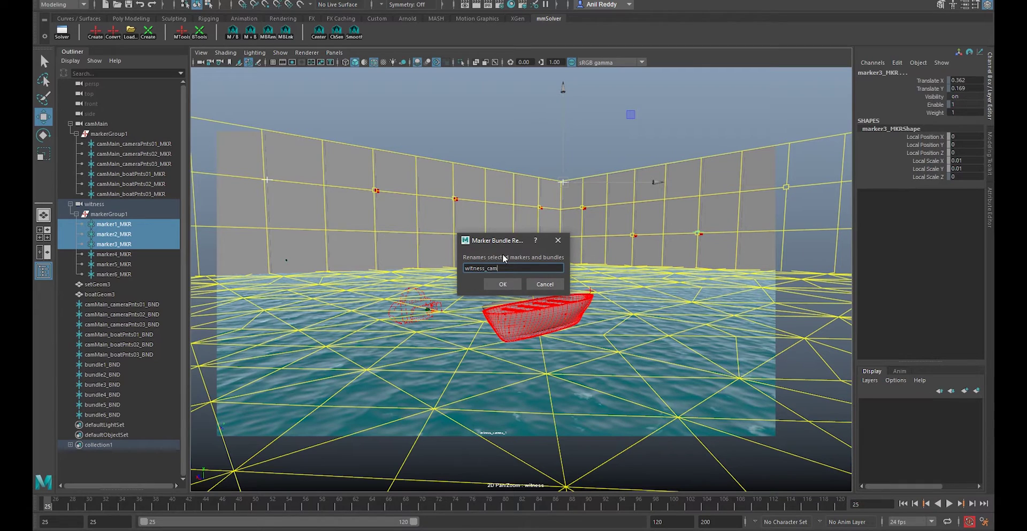
{"action": "type", "text": "eraPnts"}
{"action": "key", "text": "Return"}
Rename marker4 to marker6 under the witness camera and their bundles with the base name witness_boatPnts
{"action": "left_click_drag", "start_coordinate": [119, 255], "coordinate": [119, 274]}
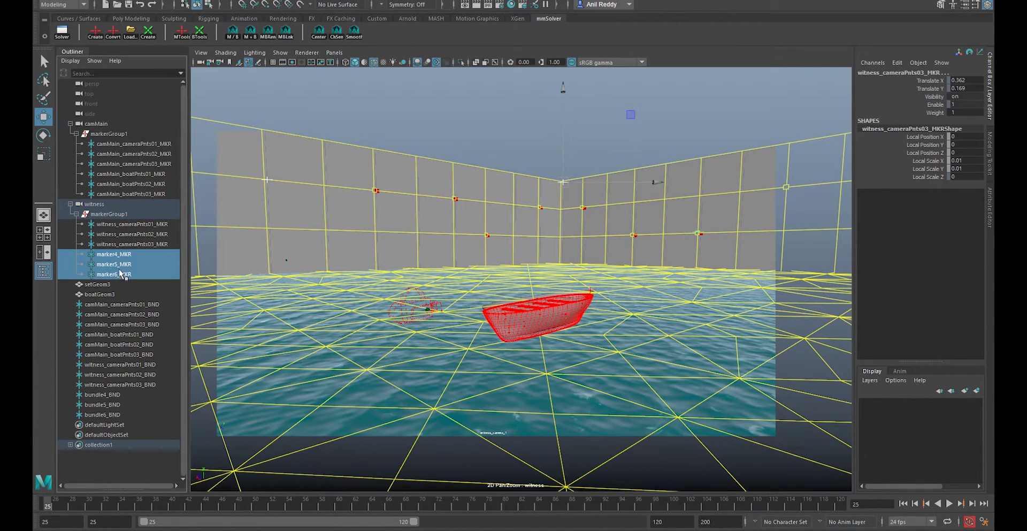
{"action": "left_click", "coordinate": [251, 31]}
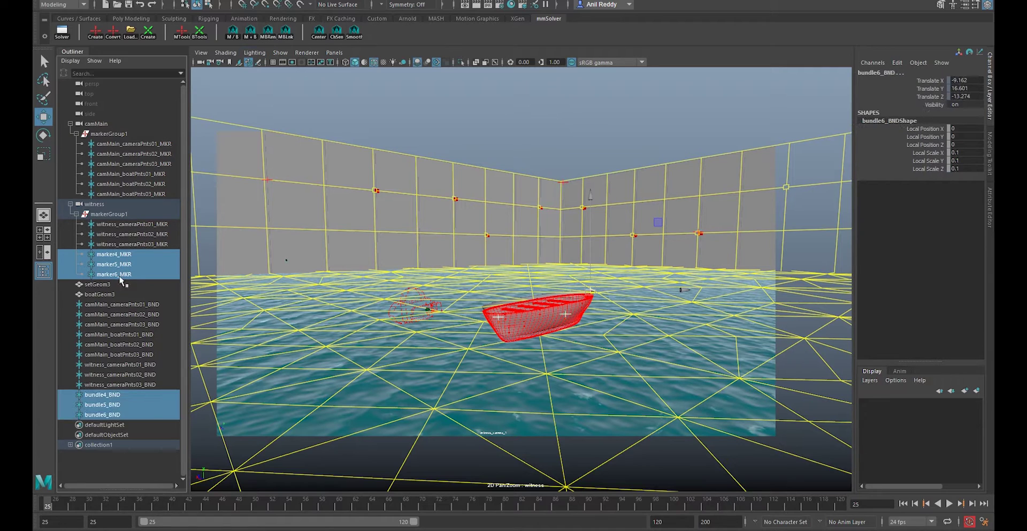
{"action": "left_click_drag", "start_coordinate": [119, 255], "coordinate": [117, 277]}
{"action": "left_click", "coordinate": [268, 31]}
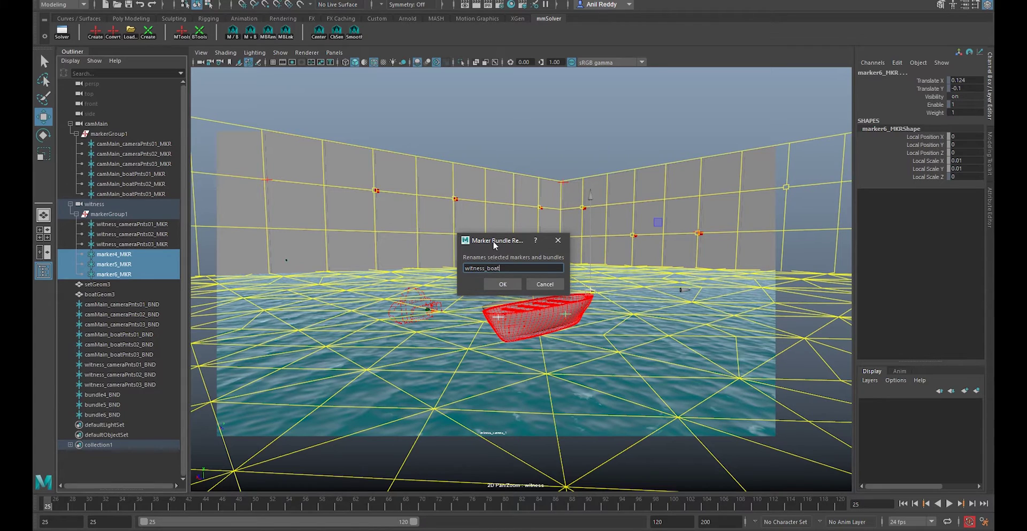
{"action": "key", "text": "Return"}
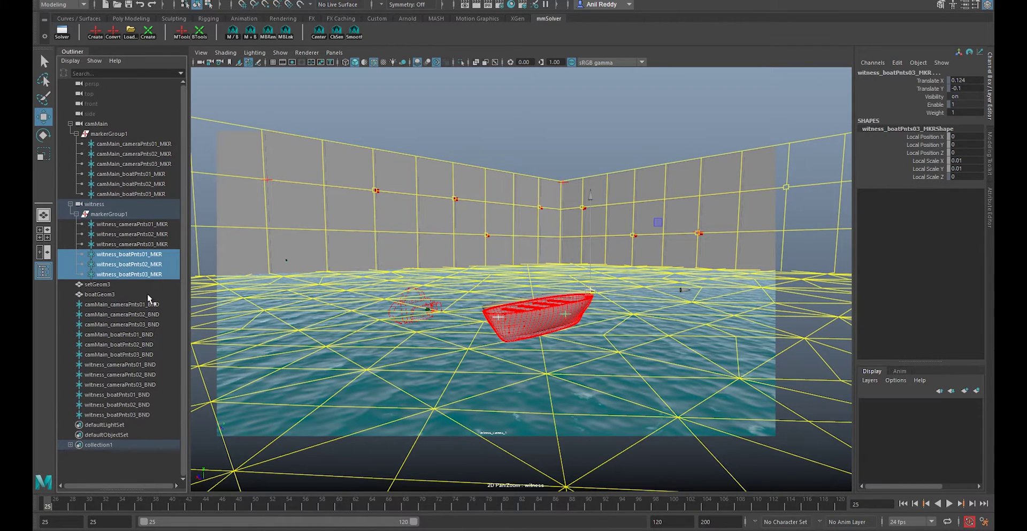
Unlock the three witness_boatPnts bundles and the three camMain_boatPnts bundles with Toggle Bundle Lock-State
{"action": "left_click_drag", "start_coordinate": [144, 396], "coordinate": [142, 418]}
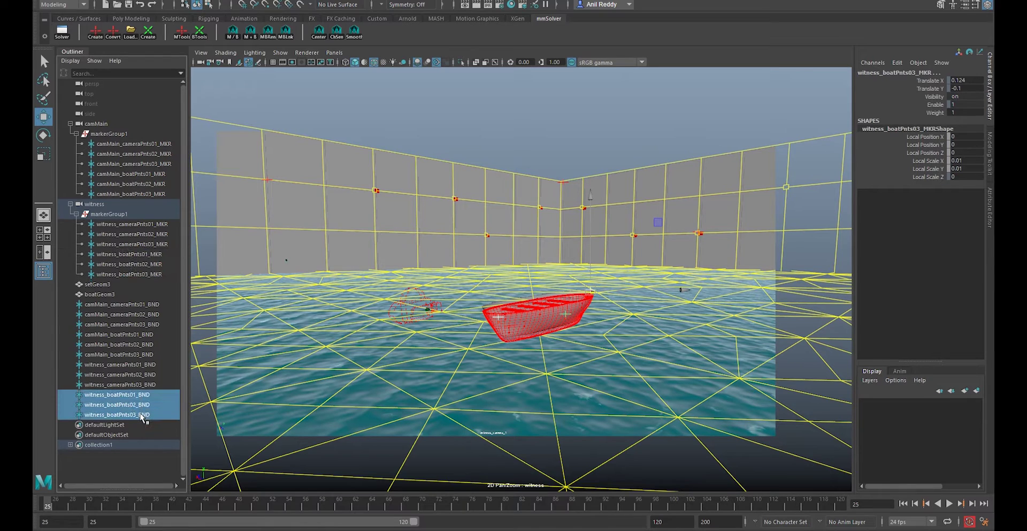
{"action": "right_click", "coordinate": [203, 35]}
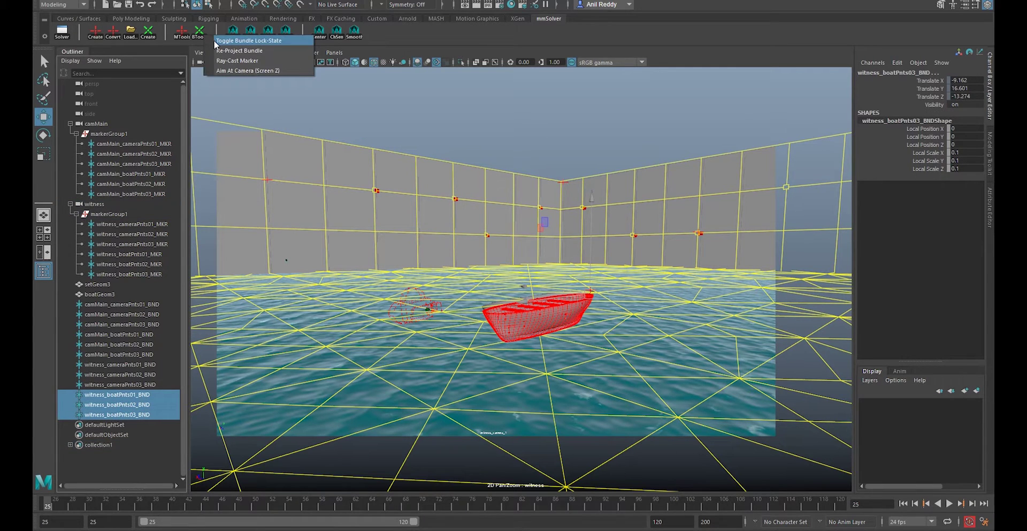
{"action": "left_click", "coordinate": [236, 41]}
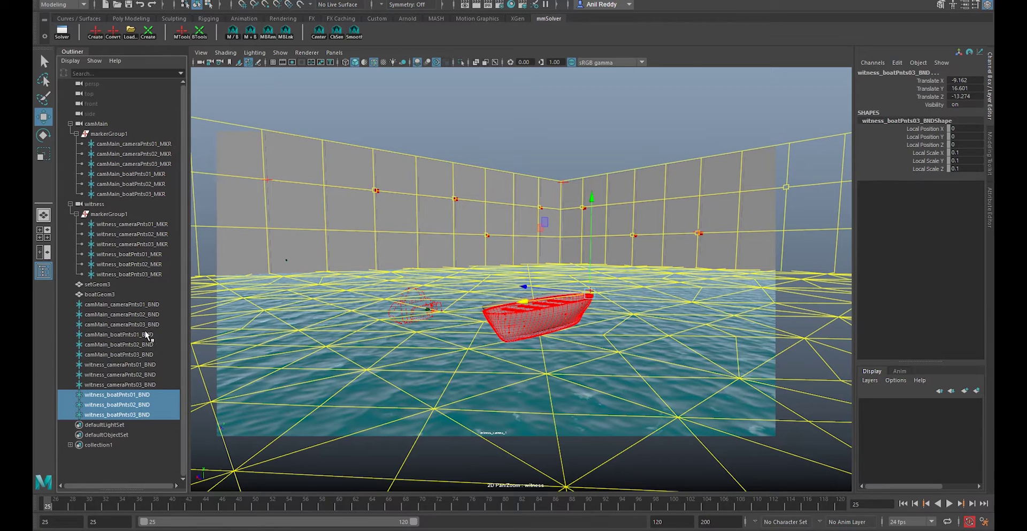
{"action": "left_click_drag", "start_coordinate": [144, 337], "coordinate": [143, 358]}
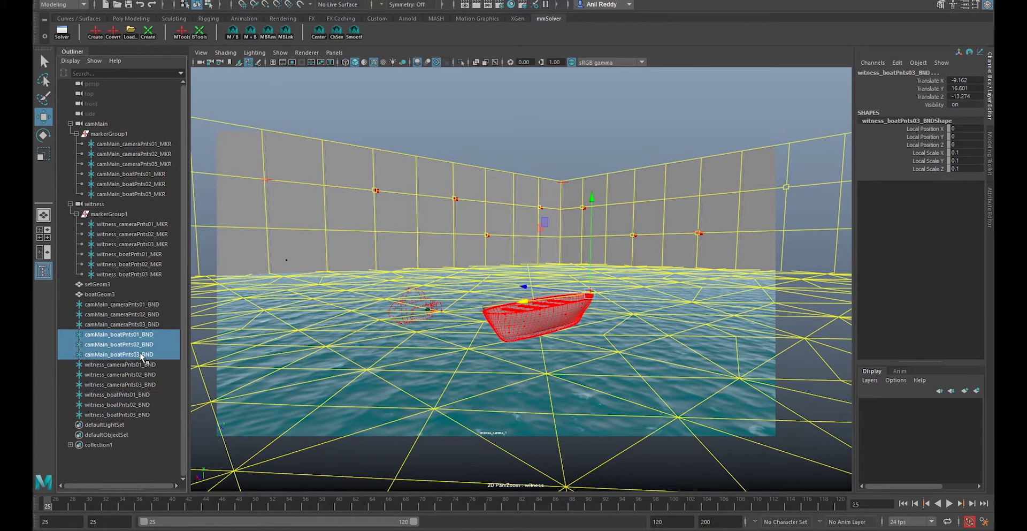
{"action": "left_click", "coordinate": [206, 44]}
{"action": "left_click", "coordinate": [211, 36]}
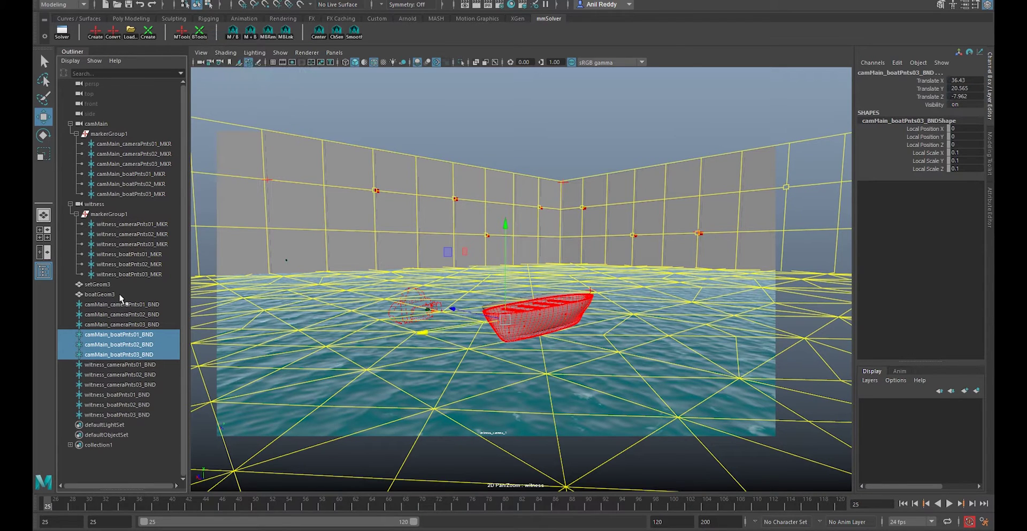
Parent the camMain_boatPnts and witness_boatPnts bundles under boatGeom3, then lock all six with Toggle Bundle Lock-State
{"action": "middle_click_drag", "start_coordinate": [145, 355], "coordinate": [116, 295]}
{"action": "left_click_drag", "start_coordinate": [131, 366], "coordinate": [132, 386]}
{"action": "middle_click_drag", "start_coordinate": [132, 386], "coordinate": [115, 296]}
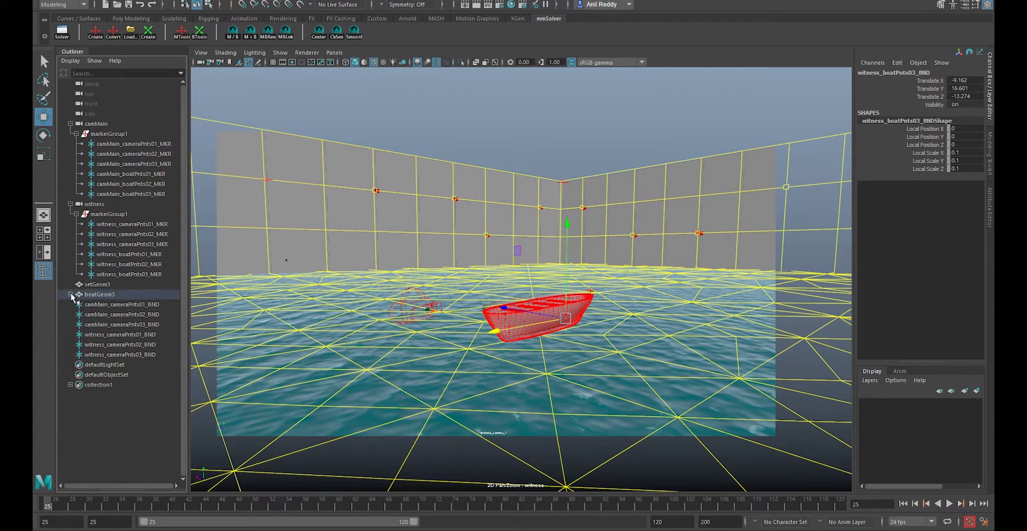
{"action": "left_click_drag", "start_coordinate": [114, 309], "coordinate": [121, 355]}
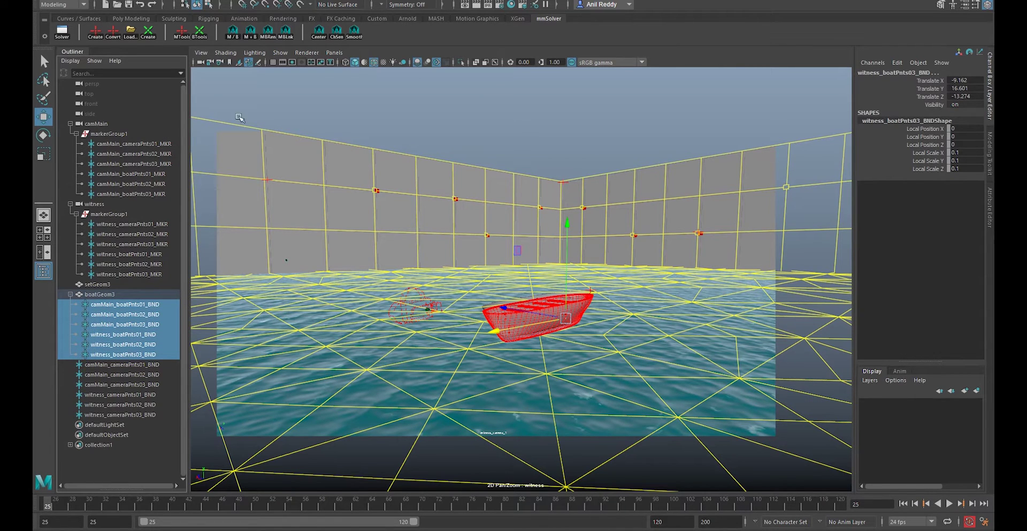
{"action": "left_click", "coordinate": [200, 33]}
{"action": "left_click", "coordinate": [213, 37]}
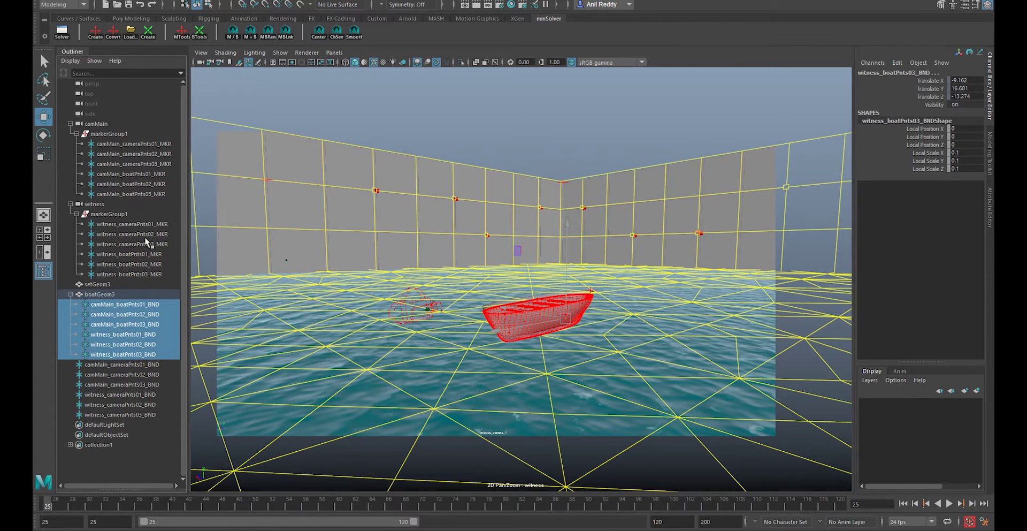
Examine where the camMain and witness boatPnts bundles sit on the boat, framing it in the persp camera view
{"action": "left_click", "coordinate": [133, 305]}
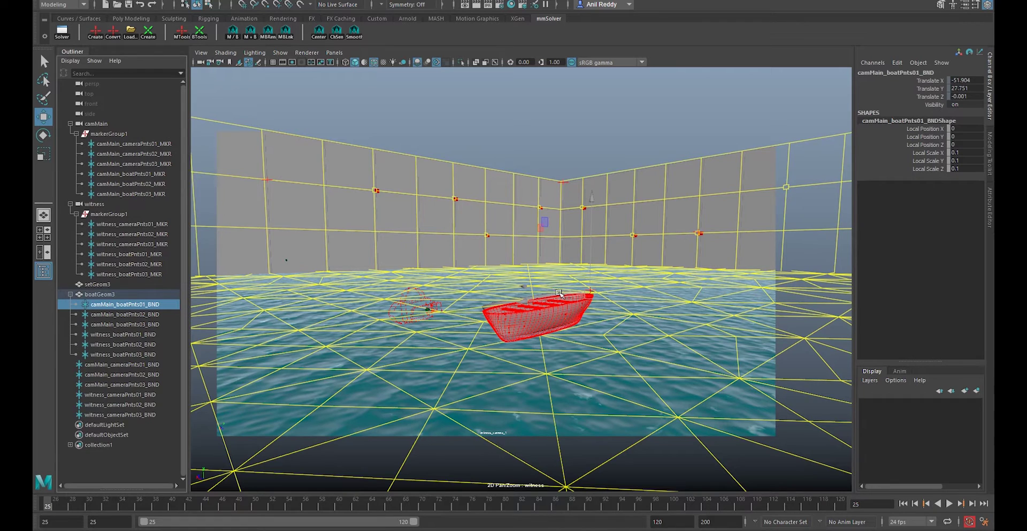
{"action": "left_click", "coordinate": [479, 311]}
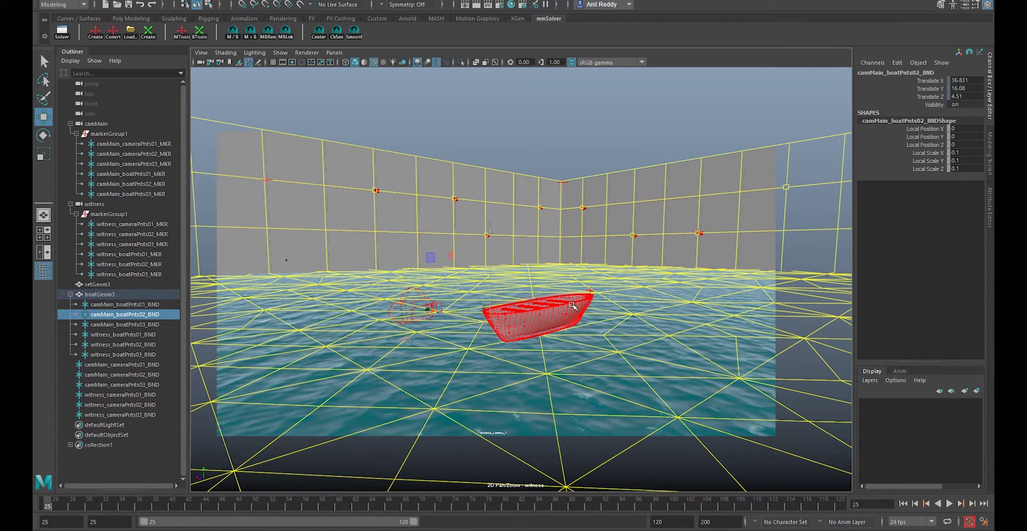
{"action": "left_click", "coordinate": [334, 53]}
{"action": "mouse_move", "coordinate": [374, 63]}
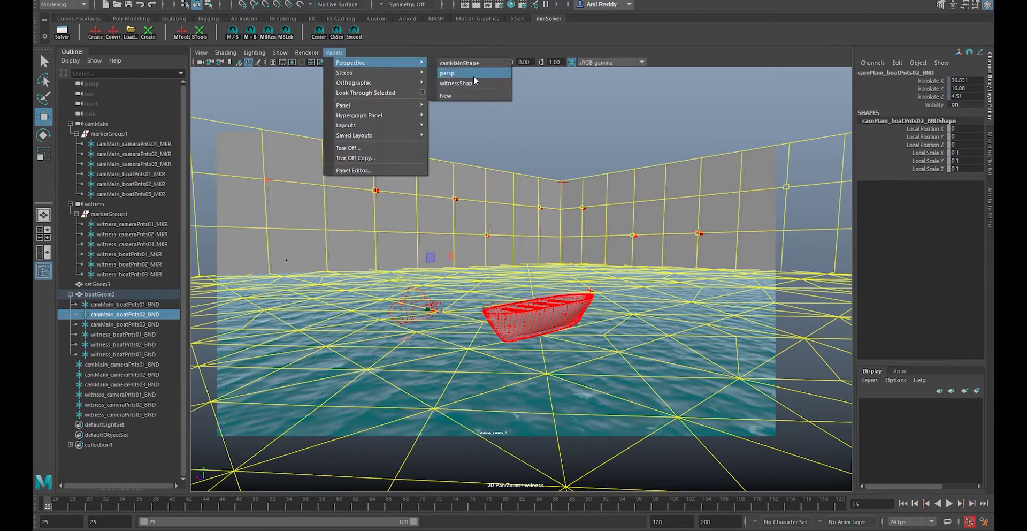
{"action": "left_click", "coordinate": [472, 73]}
{"action": "key", "text": "f"}
{"action": "right_click_drag", "start_coordinate": [291, 167], "coordinate": [223, 166], "text": "alt"}
{"action": "left_click_drag", "start_coordinate": [415, 230], "coordinate": [469, 232], "text": "alt"}
{"action": "right_click_drag", "start_coordinate": [692, 251], "coordinate": [591, 227], "text": "alt"}
{"action": "middle_click_drag", "start_coordinate": [591, 227], "coordinate": [390, 213], "text": "alt"}
{"action": "left_click_drag", "start_coordinate": [390, 213], "coordinate": [431, 211], "text": "alt"}
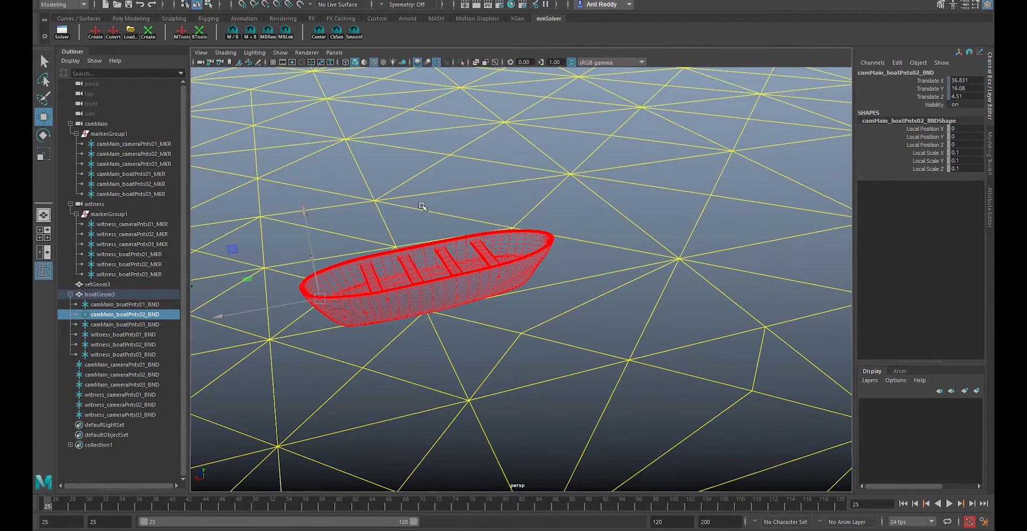
{"action": "key", "text": "Right"}
{"action": "key", "text": "Right"}
{"action": "key", "text": "Right"}
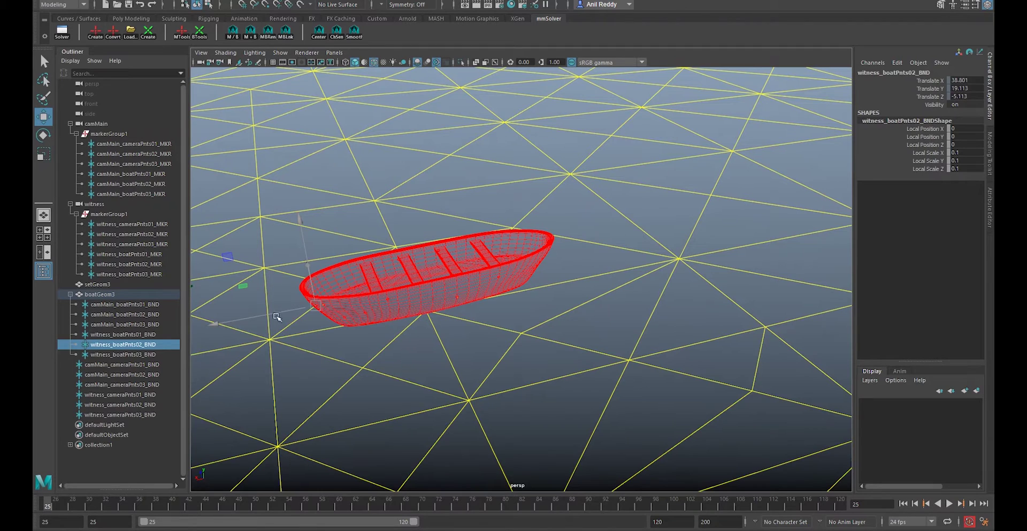
{"action": "key", "text": "Right"}
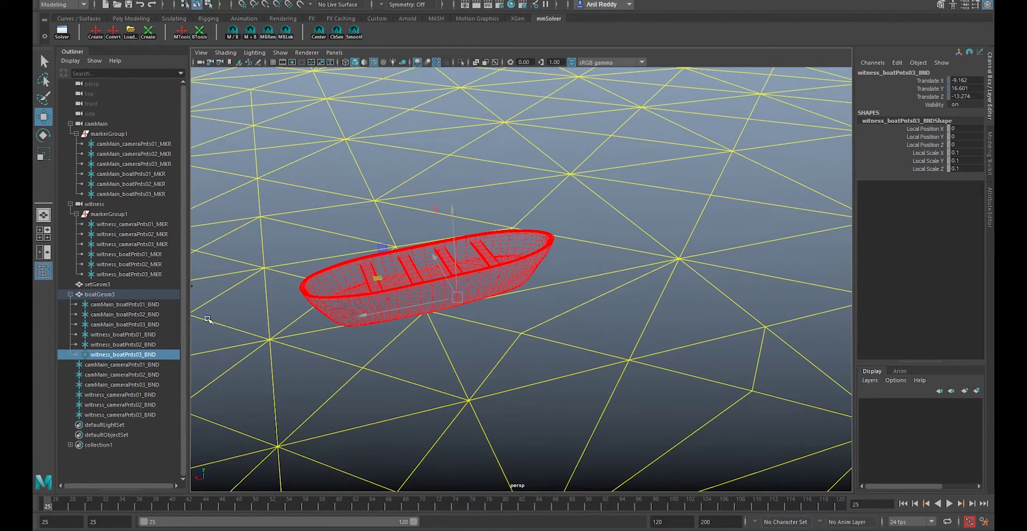
Toggle the lock state of the six camMain and witness cameraPnts bundles off and back on
{"action": "left_click_drag", "start_coordinate": [144, 366], "coordinate": [148, 419]}
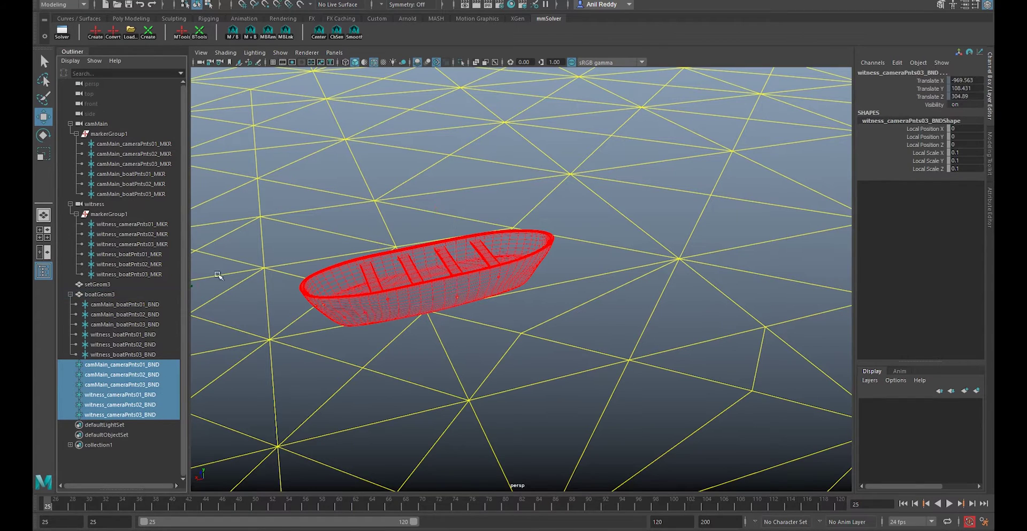
{"action": "right_click", "coordinate": [201, 34]}
{"action": "left_click", "coordinate": [219, 41]}
{"action": "left_click", "coordinate": [206, 37]}
{"action": "left_click", "coordinate": [216, 42]}
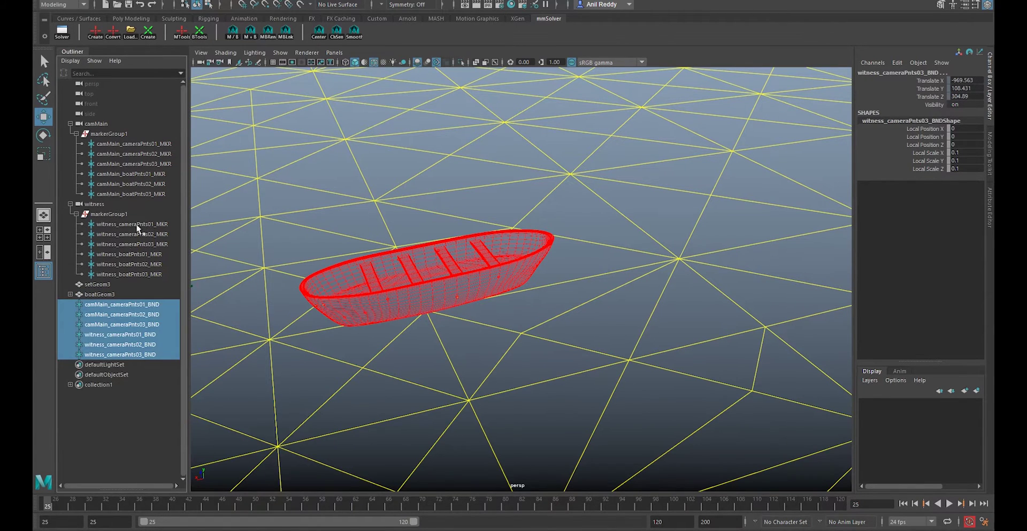
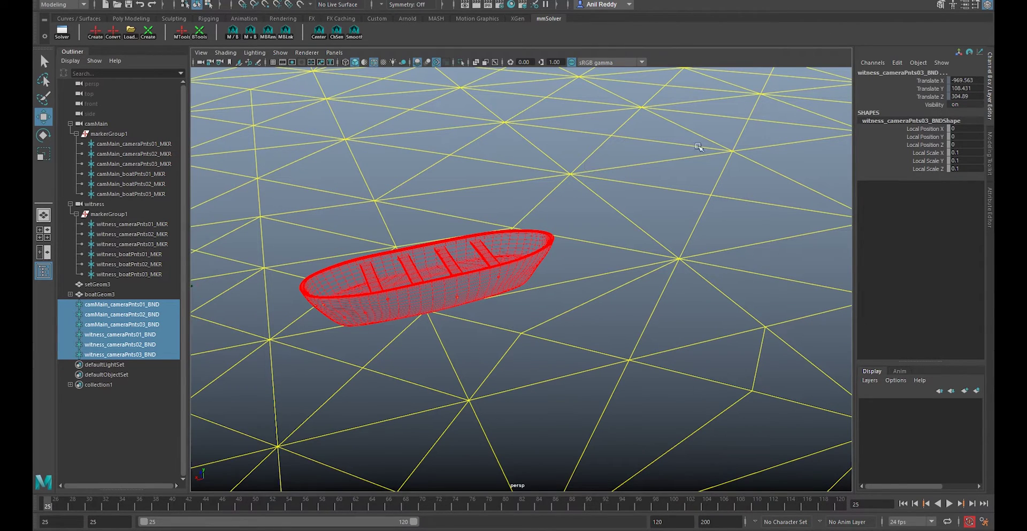
Look through camMainShape in the viewport and bring back the mmSolver window for collection1
{"action": "left_click", "coordinate": [335, 52]}
{"action": "mouse_move", "coordinate": [358, 63]}
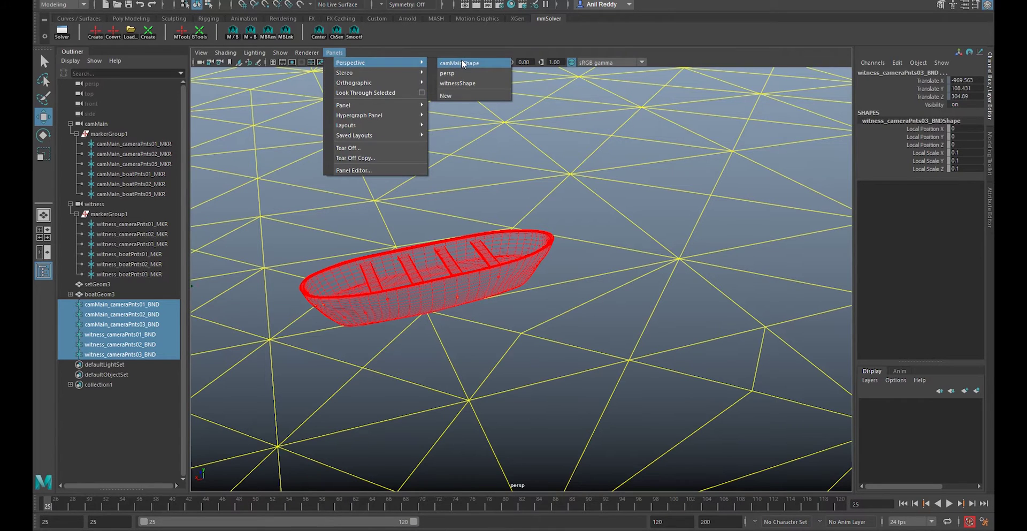
{"action": "left_click", "coordinate": [461, 63]}
{"action": "key", "text": "alt+Tab"}
{"action": "scroll", "coordinate": [571, 216], "scroll_direction": "down", "scroll_amount": 1}
{"action": "scroll", "coordinate": [564, 241], "scroll_direction": "up", "scroll_amount": 1}
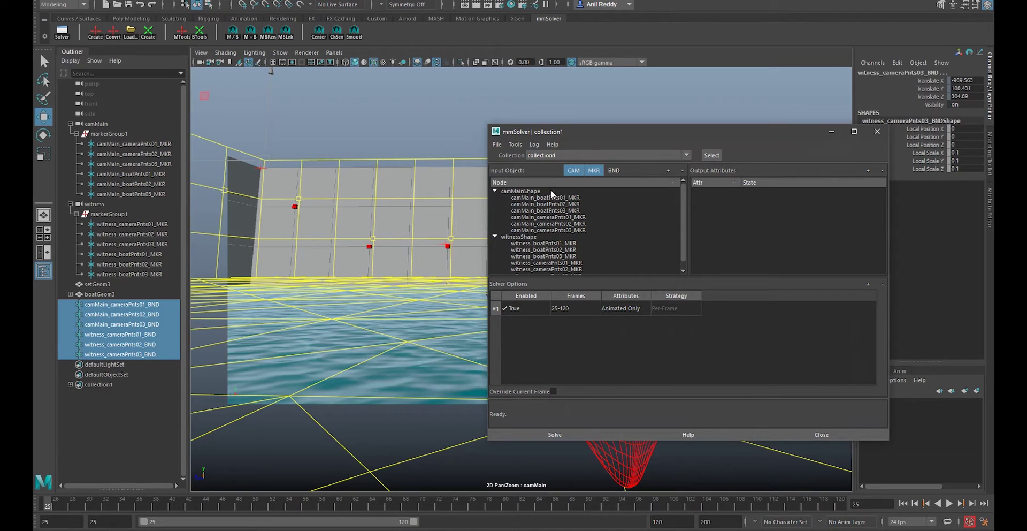
Add the transform attributes of camMain, witness and boatGeom3 to the solver's output attributes
{"action": "left_click", "coordinate": [102, 124]}
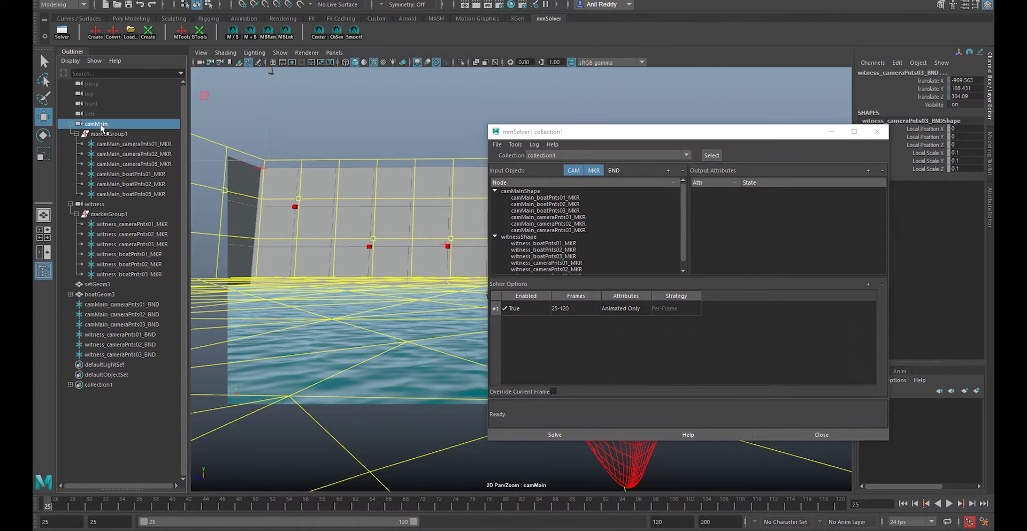
{"action": "left_click_drag", "start_coordinate": [807, 133], "coordinate": [711, 126]}
{"action": "left_click", "coordinate": [771, 164]}
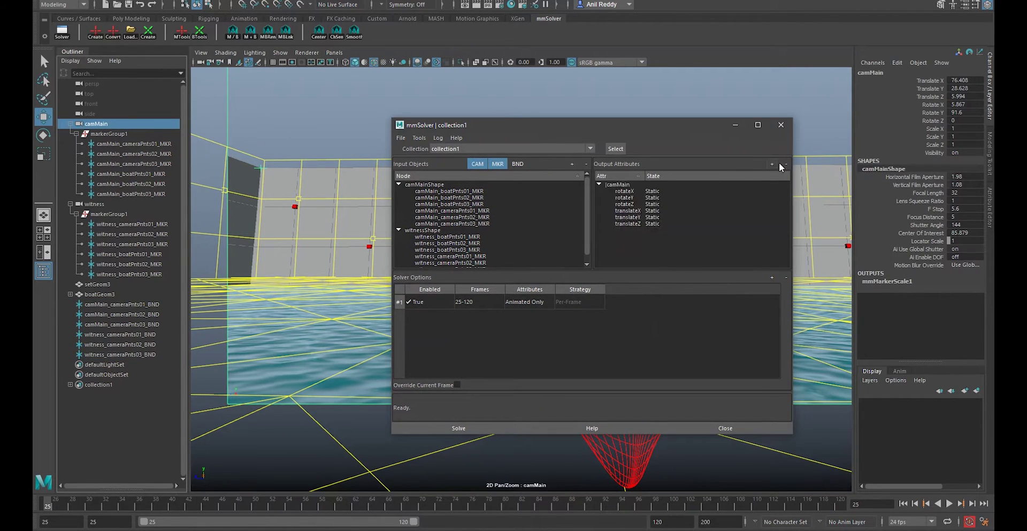
{"action": "left_click", "coordinate": [123, 204]}
{"action": "left_click", "coordinate": [771, 164]}
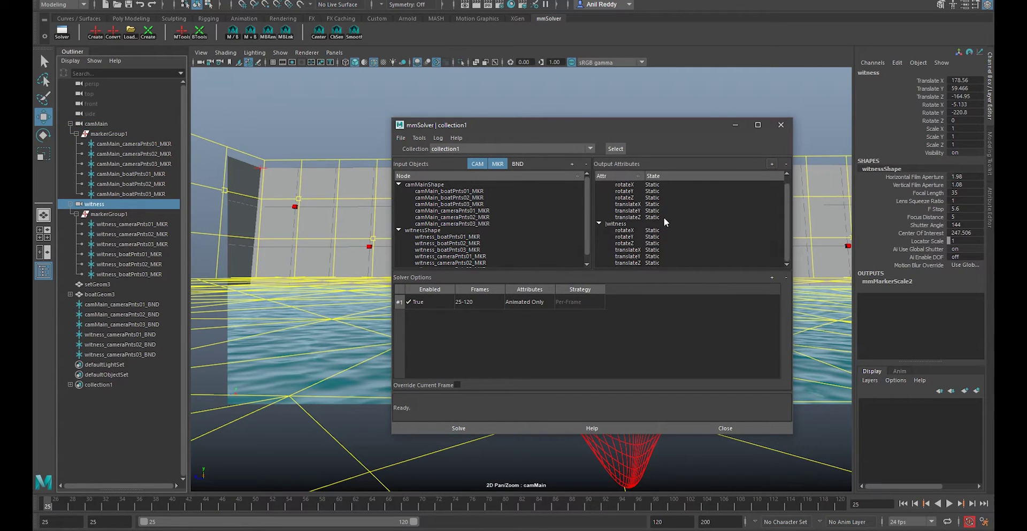
{"action": "left_click", "coordinate": [104, 294]}
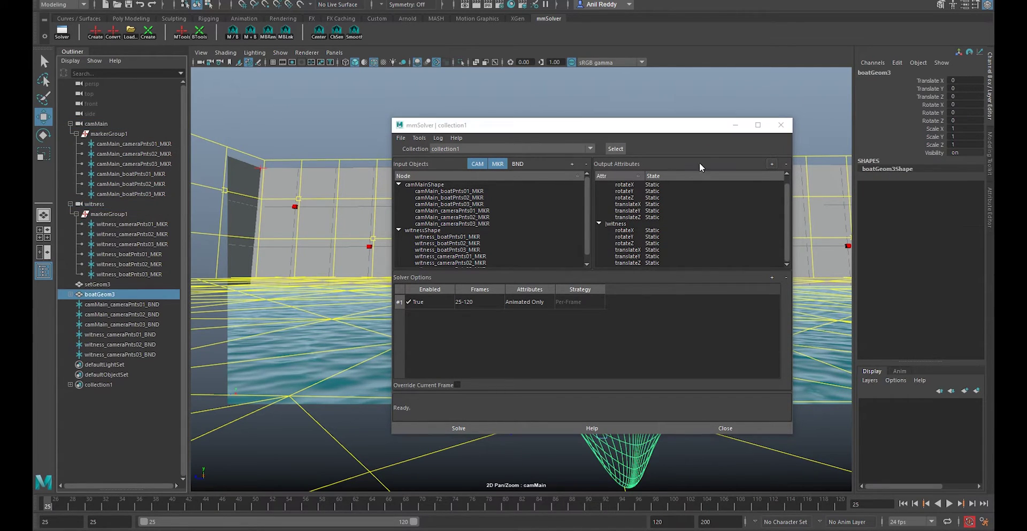
{"action": "left_click", "coordinate": [771, 164]}
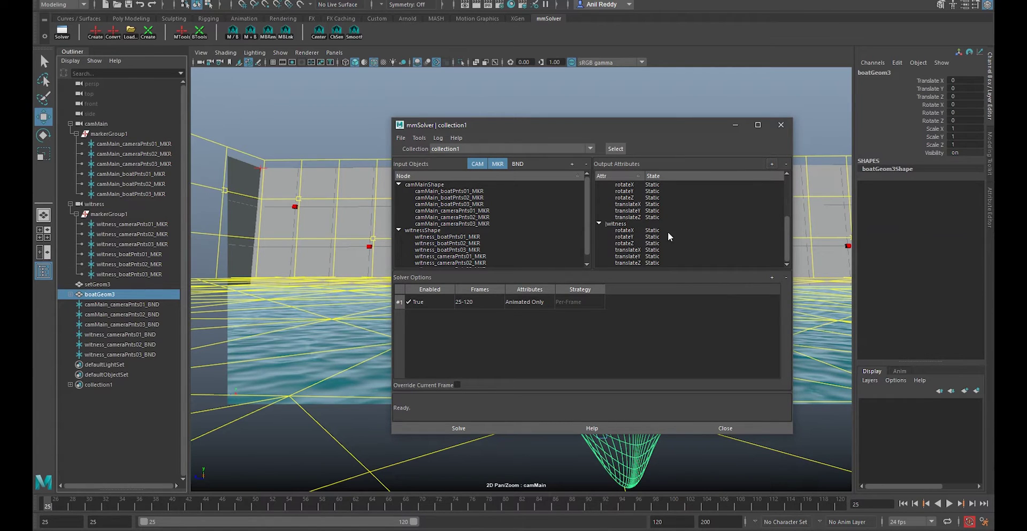
Remove boatGeom3's scaleX, scaleY and scaleZ from the solver's output attributes
{"action": "scroll", "coordinate": [667, 236], "scroll_direction": "up", "scroll_amount": 4}
{"action": "left_click_drag", "start_coordinate": [633, 214], "coordinate": [634, 225]}
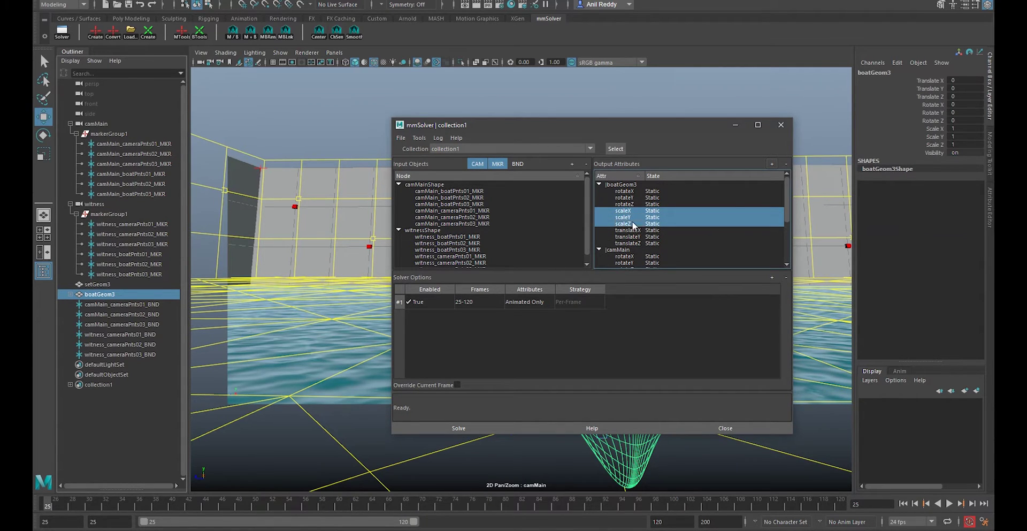
{"action": "left_click", "coordinate": [786, 164]}
Key boatGeom3's translate and rotate channels at frame 25 so its solver attributes are animated
{"action": "left_click_drag", "start_coordinate": [632, 191], "coordinate": [631, 222]}
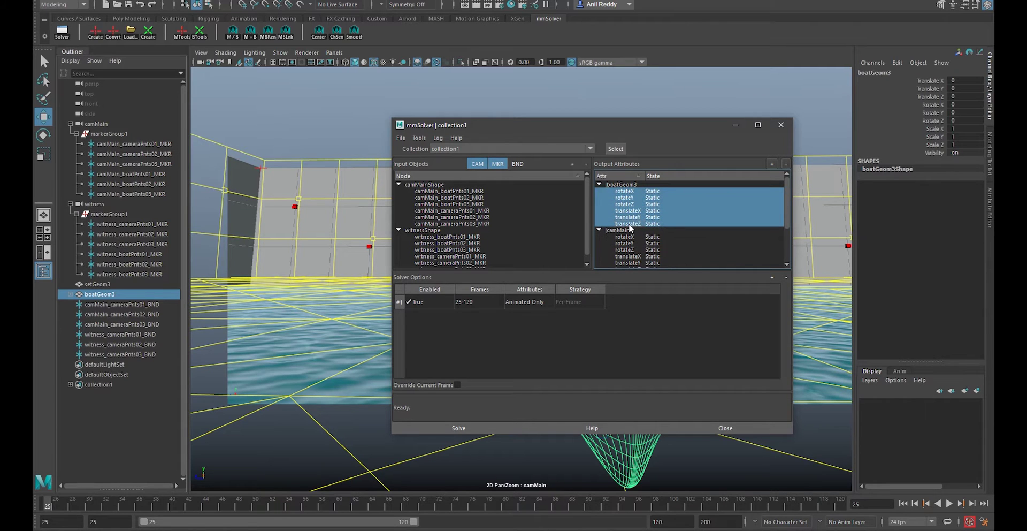
{"action": "left_click_drag", "start_coordinate": [690, 129], "coordinate": [635, 117]}
{"action": "left_click_drag", "start_coordinate": [931, 80], "coordinate": [924, 126]}
{"action": "right_click", "coordinate": [923, 127]}
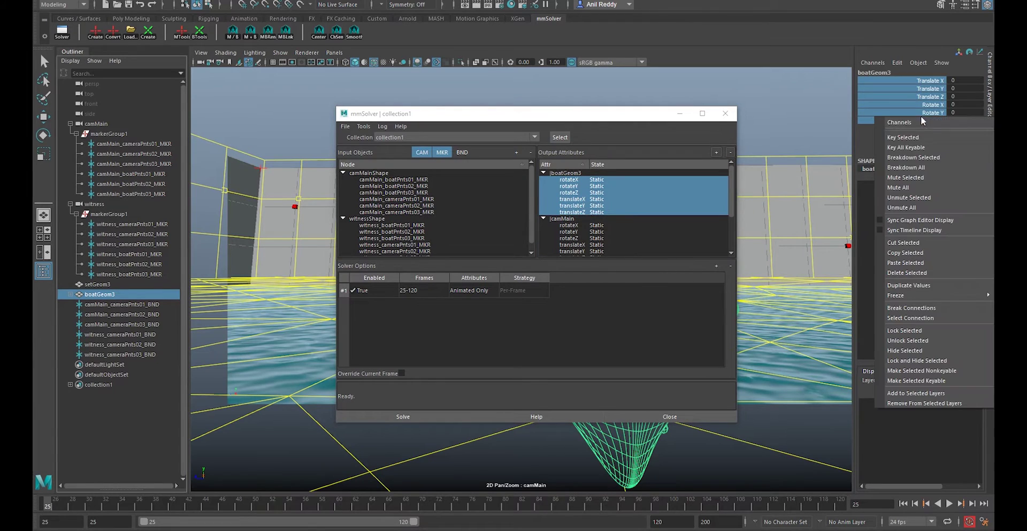
{"action": "left_click", "coordinate": [931, 138]}
Key the translate and rotate channels of the witness and camMain cameras at frame 25
{"action": "right_click", "coordinate": [924, 115]}
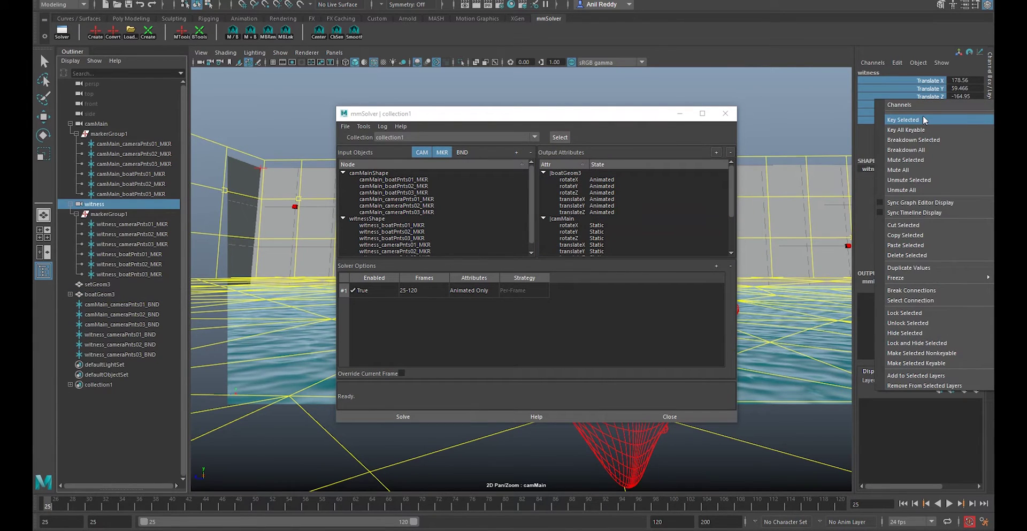
{"action": "left_click", "coordinate": [924, 119]}
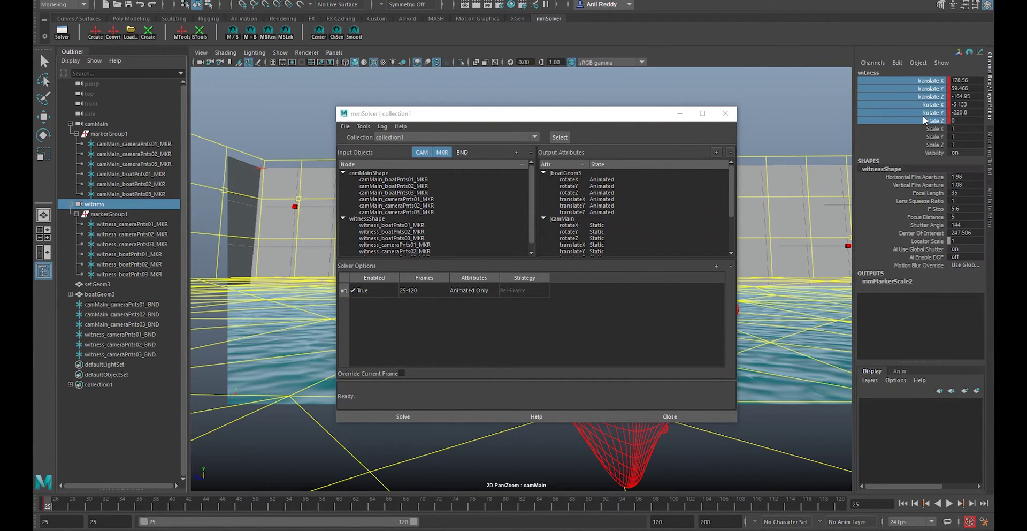
{"action": "left_click", "coordinate": [110, 125]}
{"action": "right_click", "coordinate": [933, 90]}
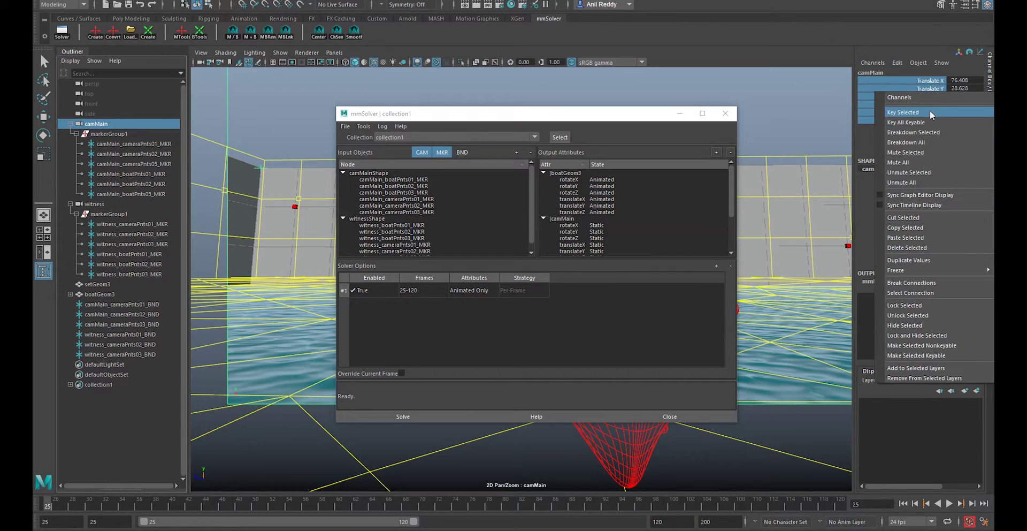
{"action": "left_click", "coordinate": [931, 112]}
{"action": "scroll", "coordinate": [447, 206], "scroll_direction": "down", "scroll_amount": 1}
{"action": "scroll", "coordinate": [573, 206], "scroll_direction": "down", "scroll_amount": 3}
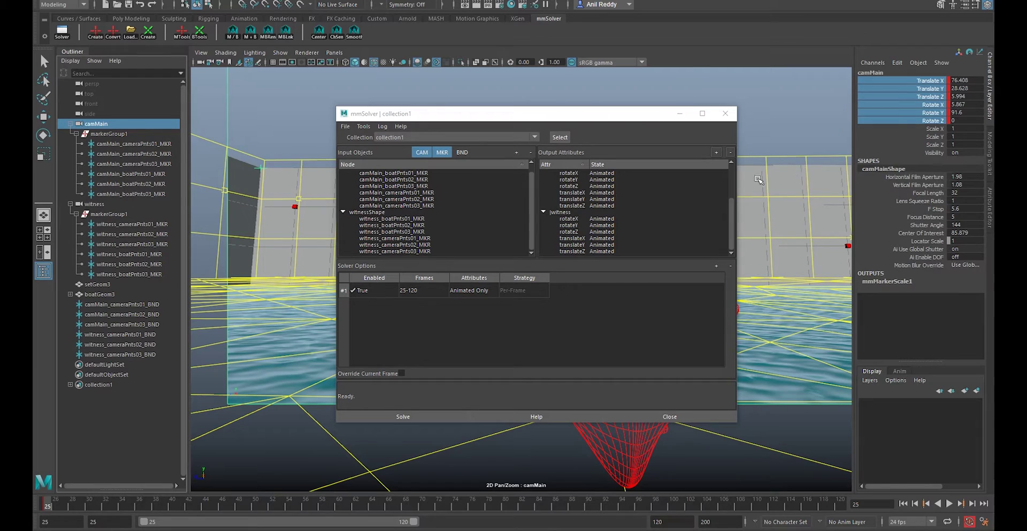
Review the bundles parented under boatGeom3 and the full marker sets of the witness and camMain cameras
{"action": "left_click", "coordinate": [132, 316]}
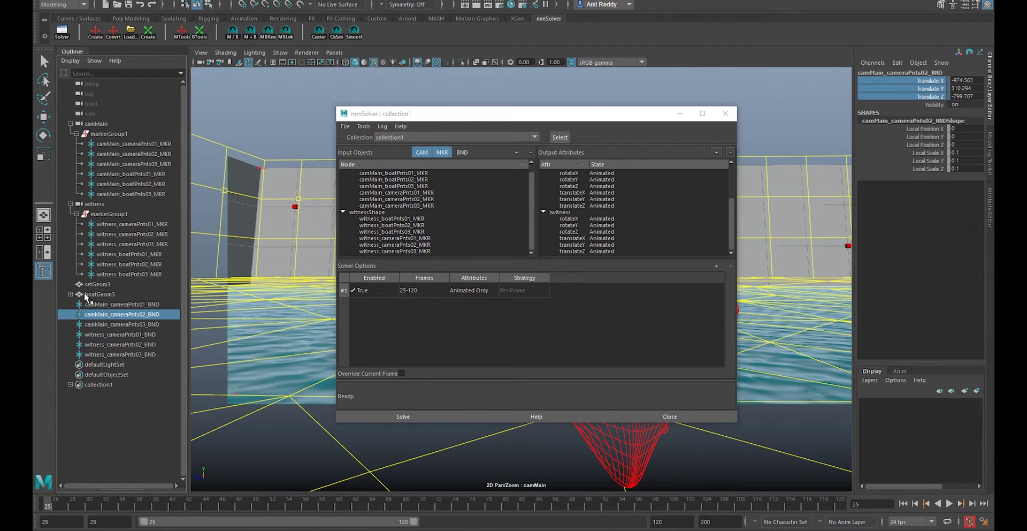
{"action": "left_click", "coordinate": [70, 293]}
{"action": "left_click", "coordinate": [123, 334]}
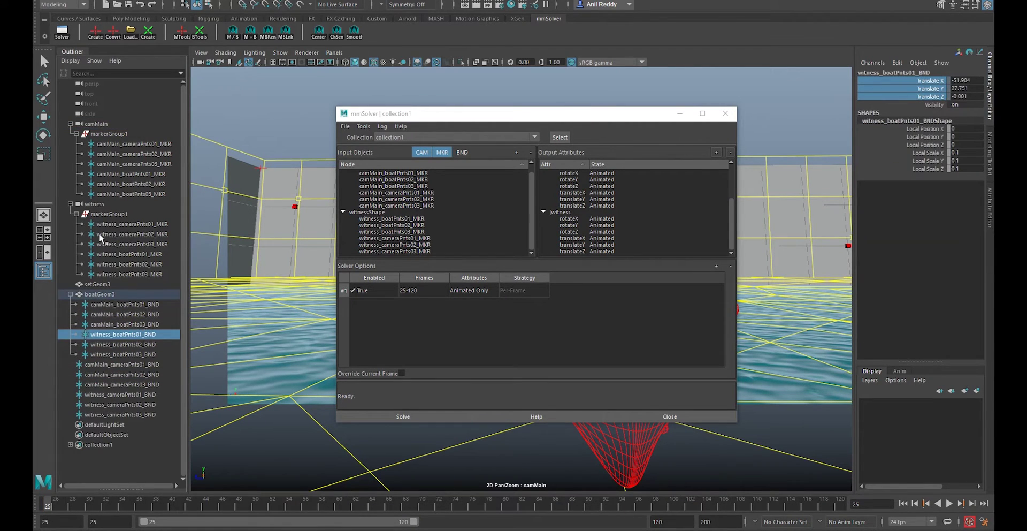
{"action": "left_click", "coordinate": [137, 174]}
{"action": "left_click", "coordinate": [136, 235]}
{"action": "left_click", "coordinate": [137, 224]}
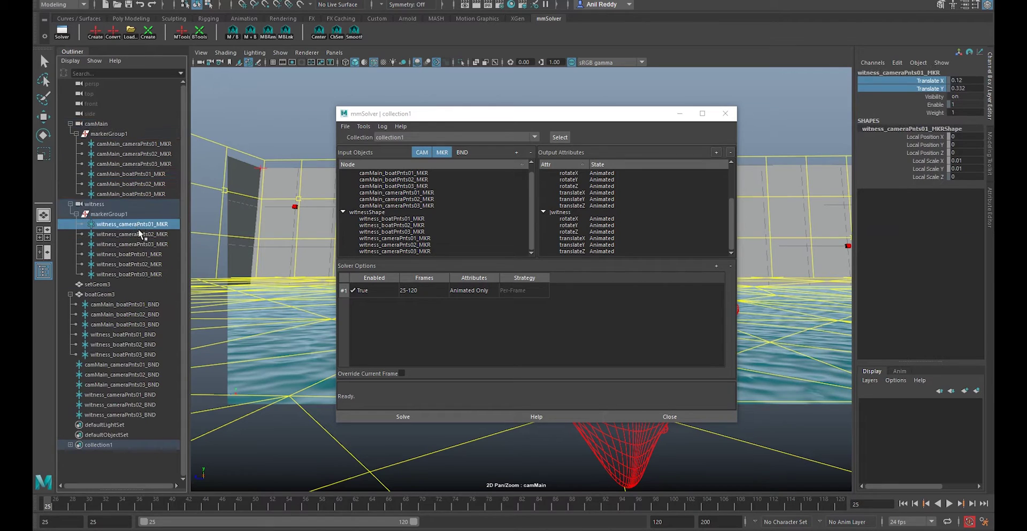
{"action": "left_click_drag", "start_coordinate": [151, 226], "coordinate": [160, 272]}
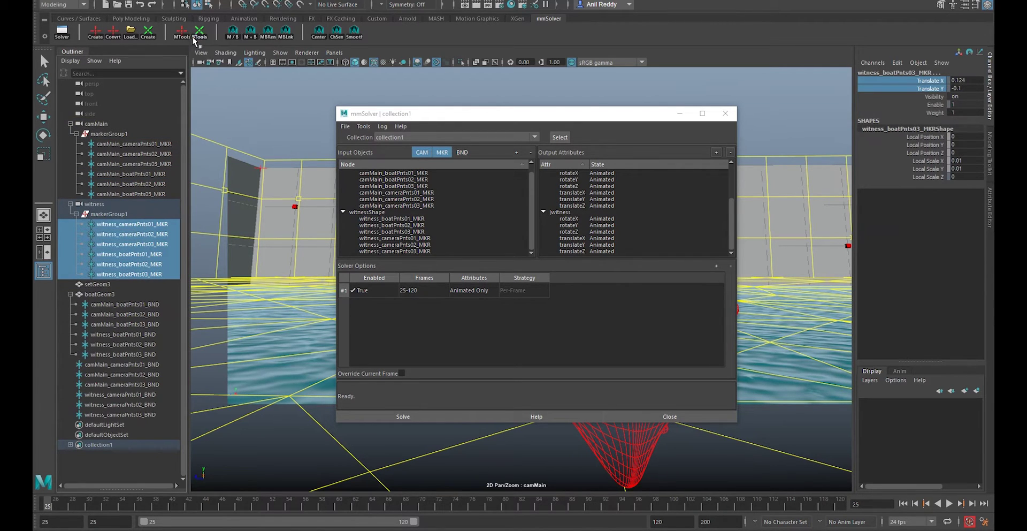
{"action": "left_click_drag", "start_coordinate": [113, 146], "coordinate": [127, 194]}
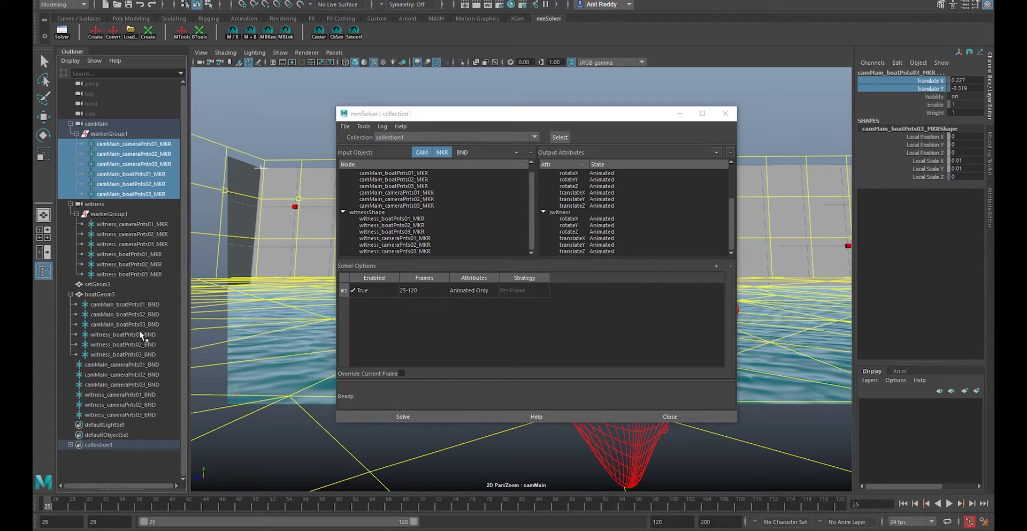
Solve collection1 for the current frame only using Override Current Frame, and move the solver window out of the way
{"action": "left_click", "coordinate": [401, 373]}
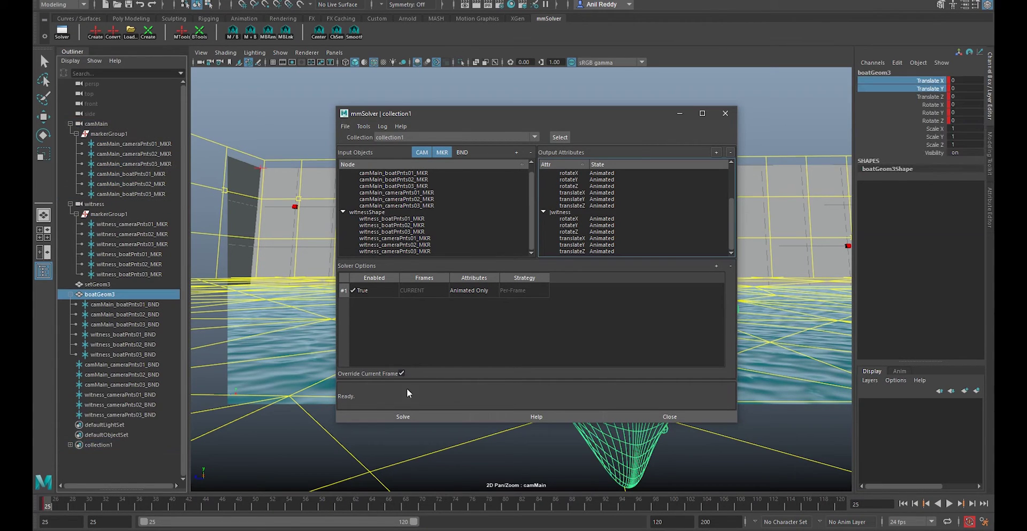
{"action": "left_click", "coordinate": [402, 417]}
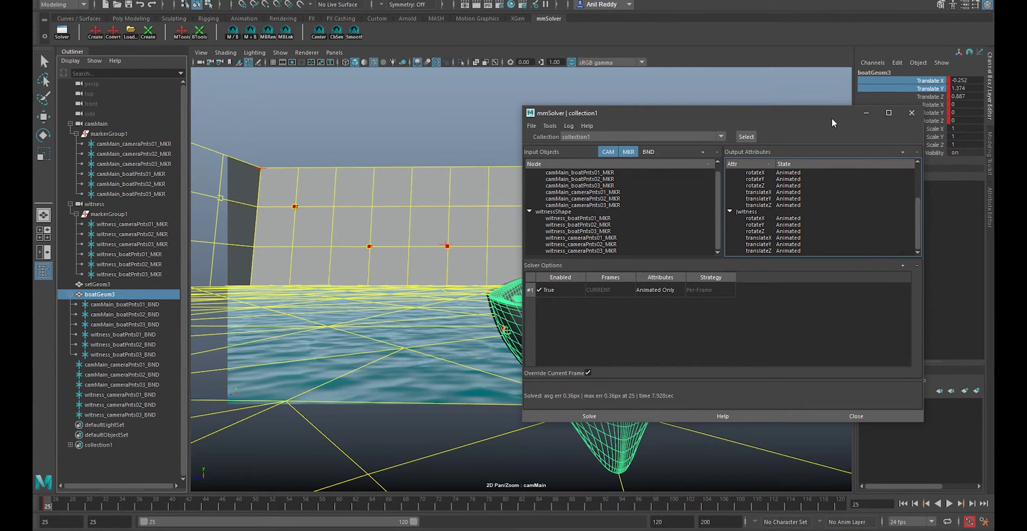
{"action": "left_click_drag", "start_coordinate": [835, 114], "coordinate": [542, 122]}
{"action": "left_click", "coordinate": [574, 122]}
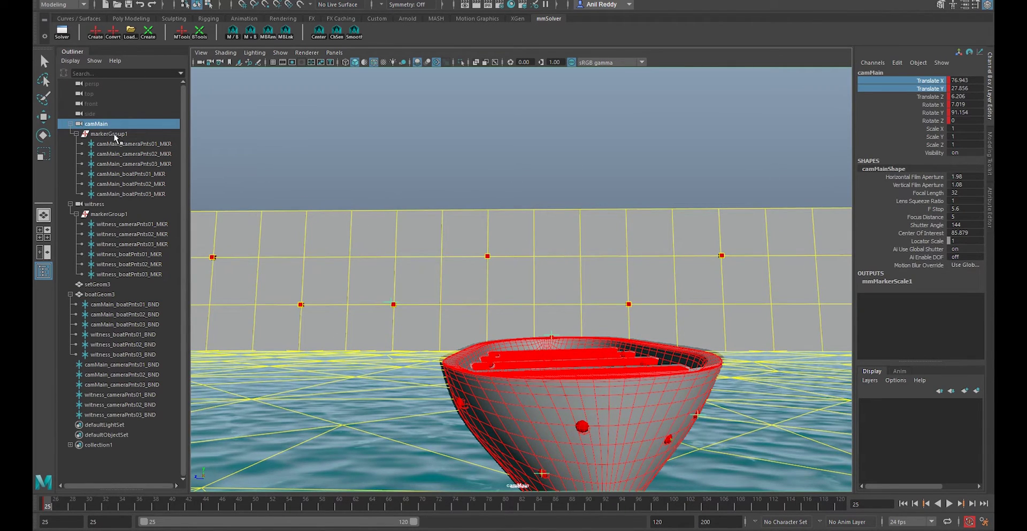
Examine through the witness camera how the solved boat, set geometry and markers line up, inspecting camMain and the boat up close
{"action": "left_click", "coordinate": [95, 204]}
{"action": "key", "text": "l"}
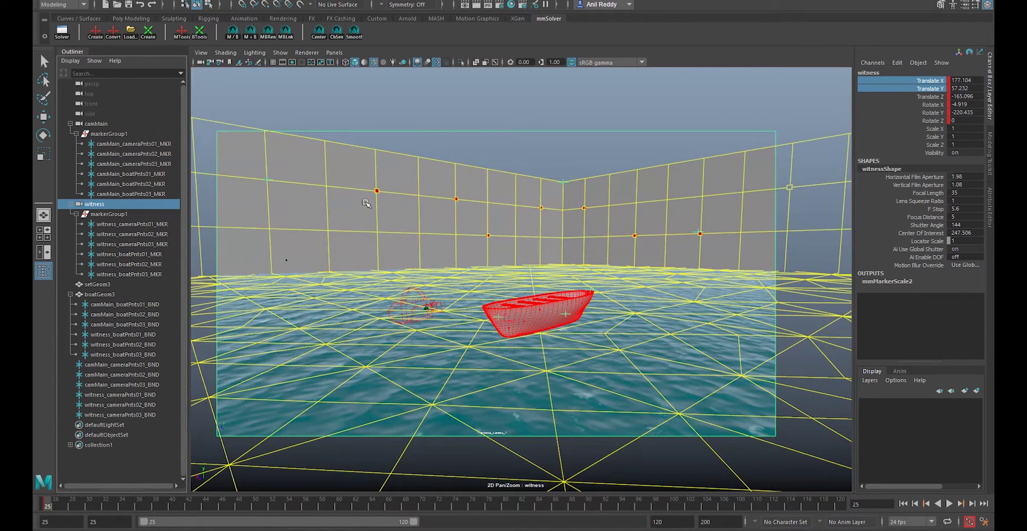
{"action": "key", "text": "backslash"}
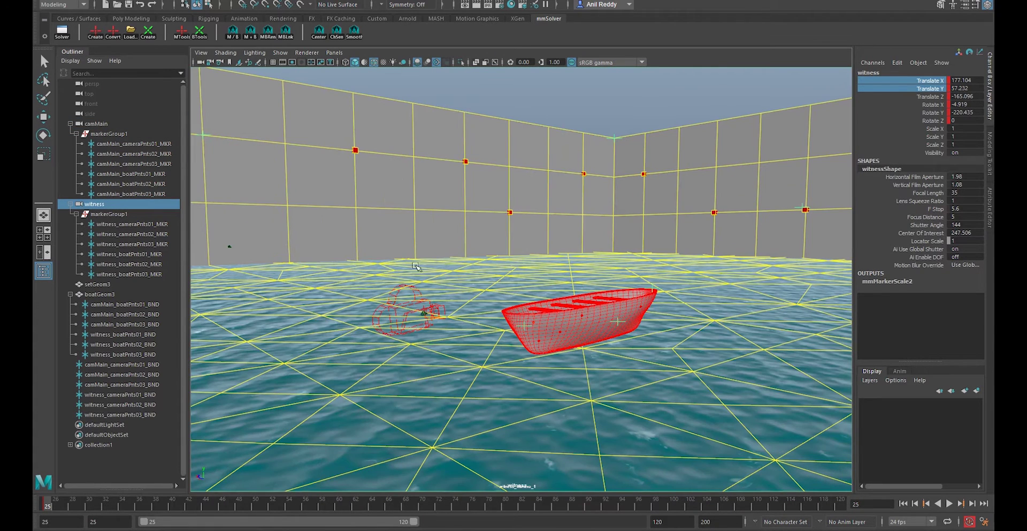
{"action": "key", "text": "backslash"}
{"action": "scroll", "coordinate": [422, 314], "scroll_direction": "up", "scroll_amount": 6}
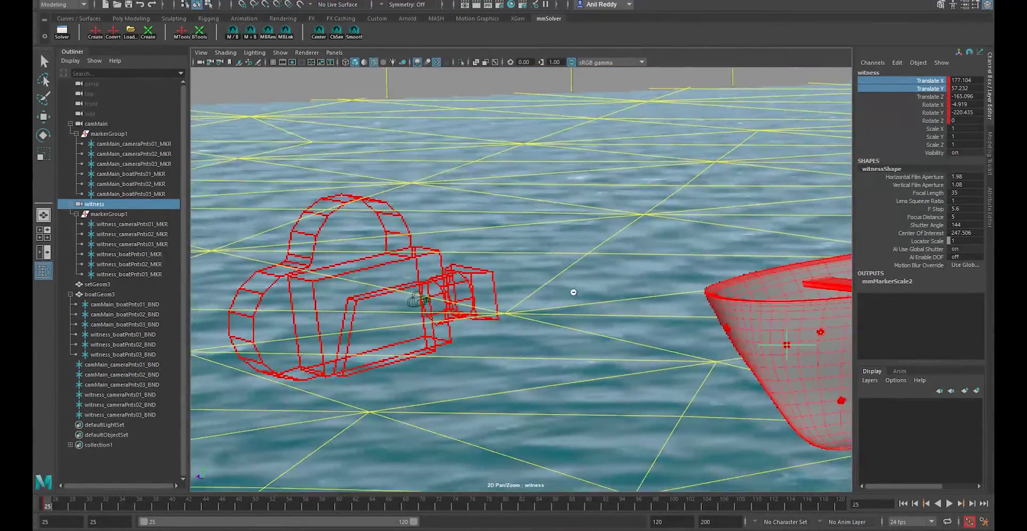
{"action": "right_click_drag", "start_coordinate": [573, 291], "coordinate": [514, 292]}
{"action": "middle_click_drag", "start_coordinate": [573, 291], "coordinate": [268, 280]}
{"action": "right_click_drag", "start_coordinate": [407, 300], "coordinate": [503, 326]}
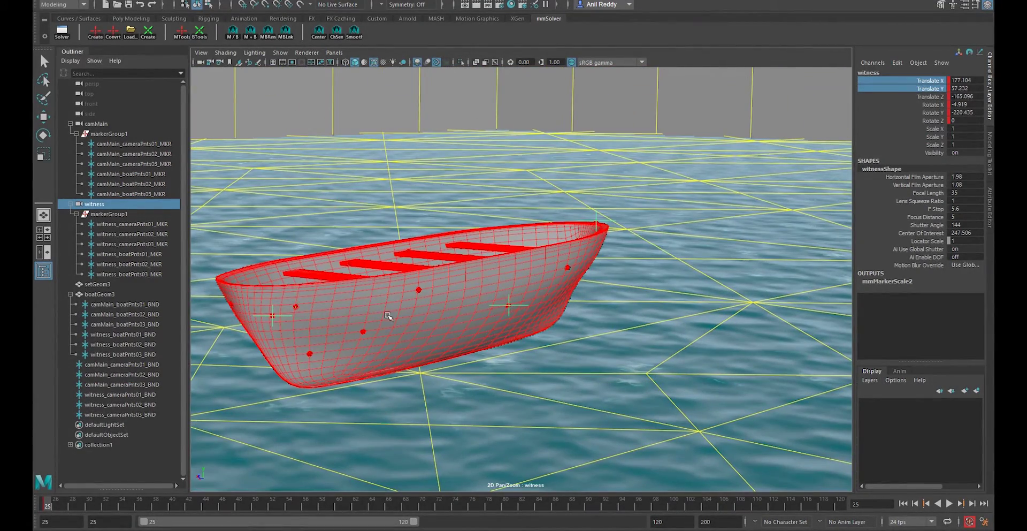
{"action": "scroll", "coordinate": [413, 322], "scroll_direction": "down", "scroll_amount": 8}
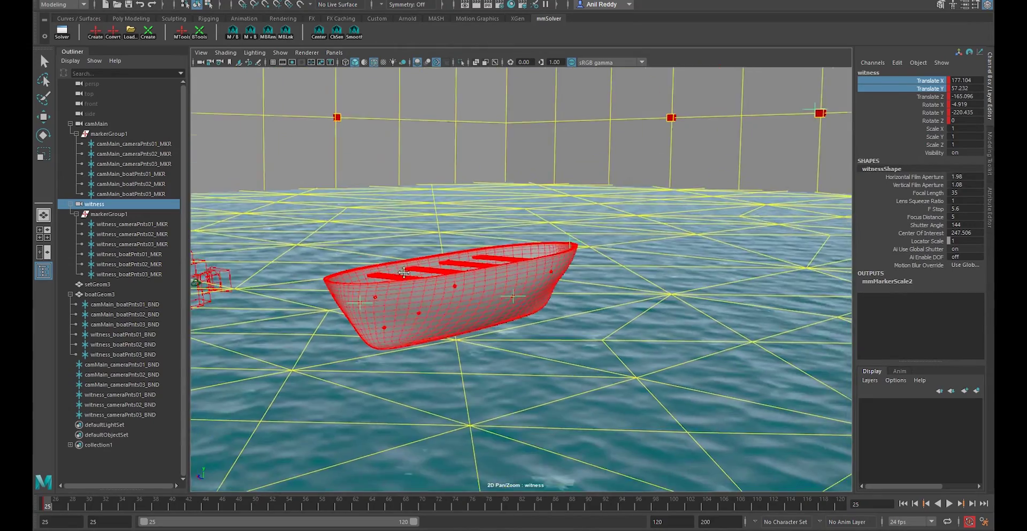
{"action": "scroll", "coordinate": [423, 245], "scroll_direction": "up", "scroll_amount": 2}
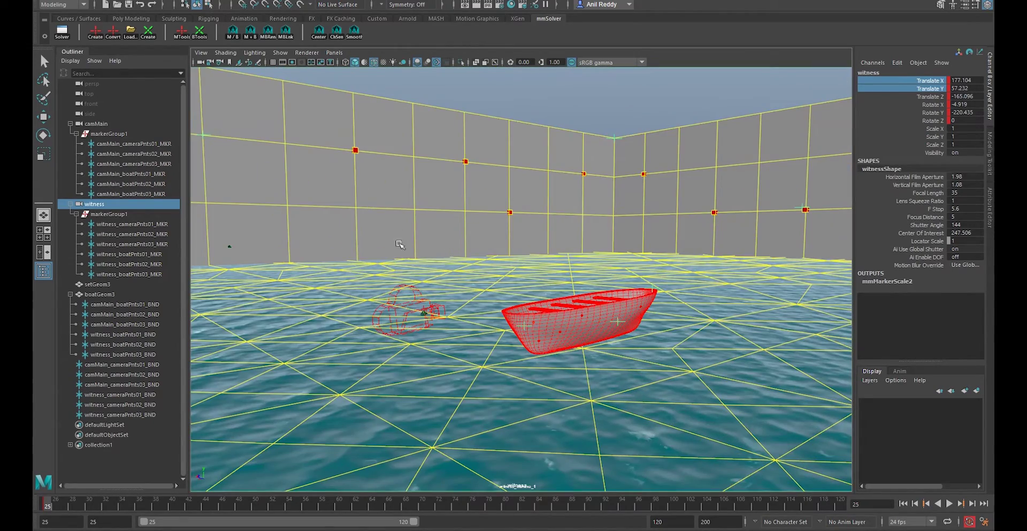
{"action": "scroll", "coordinate": [460, 246], "scroll_direction": "up", "scroll_amount": 5}
{"action": "right_click_drag", "start_coordinate": [466, 285], "coordinate": [654, 390]}
{"action": "middle_click_drag", "start_coordinate": [654, 390], "coordinate": [242, 193]}
{"action": "right_click_drag", "start_coordinate": [242, 193], "coordinate": [472, 316]}
{"action": "middle_click_drag", "start_coordinate": [326, 162], "coordinate": [406, 222]}
{"action": "right_click_drag", "start_coordinate": [406, 223], "coordinate": [713, 385]}
{"action": "scroll", "coordinate": [712, 384], "scroll_direction": "down", "scroll_amount": 10}
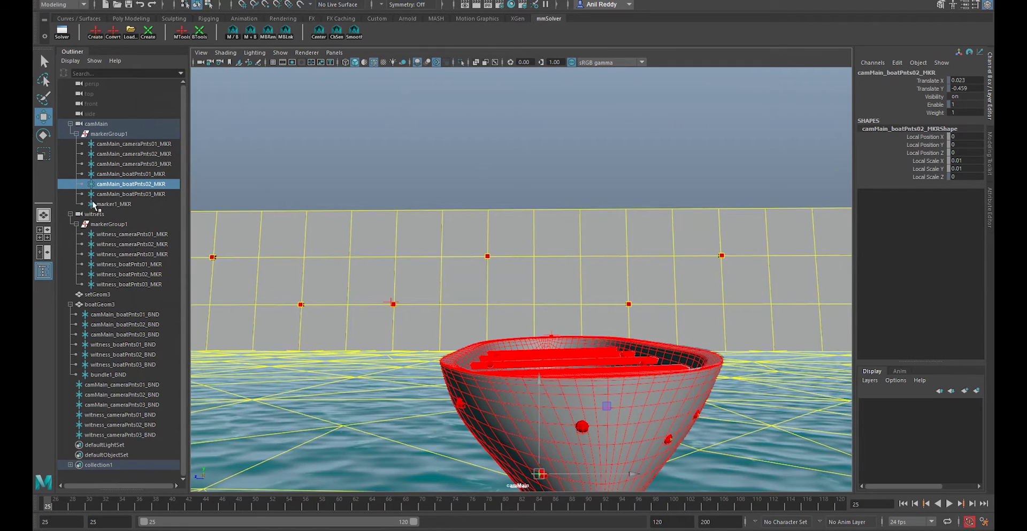
{"action": "left_click", "coordinate": [95, 214]}
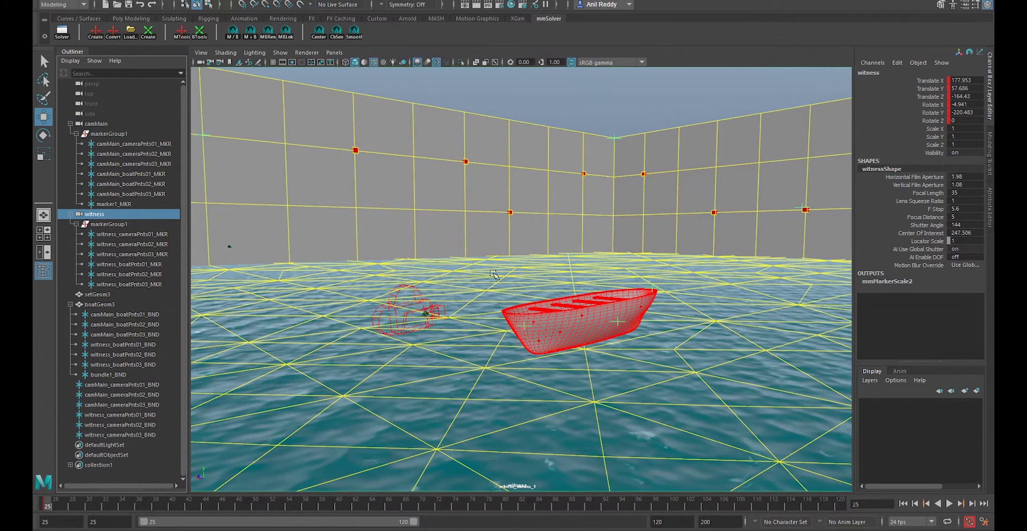
{"action": "left_click", "coordinate": [118, 125]}
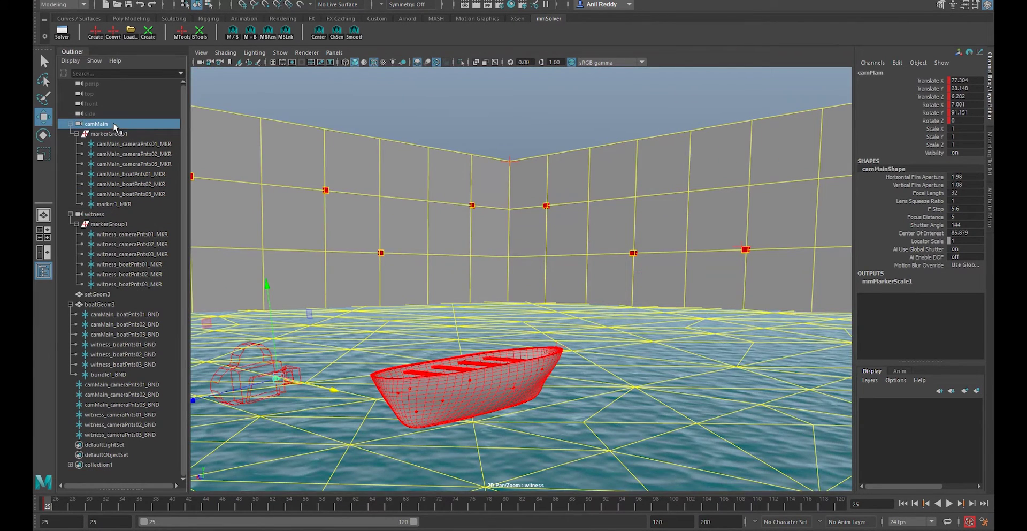
Delete all camMain markers together with their linked bundles, and remove camMain's empty markerGroup1
{"action": "mouse_move", "coordinate": [129, 153]}
{"action": "left_mouse_down"}
{"action": "mouse_move", "coordinate": [126, 144]}
{"action": "mouse_move", "coordinate": [129, 204]}
{"action": "left_mouse_up"}
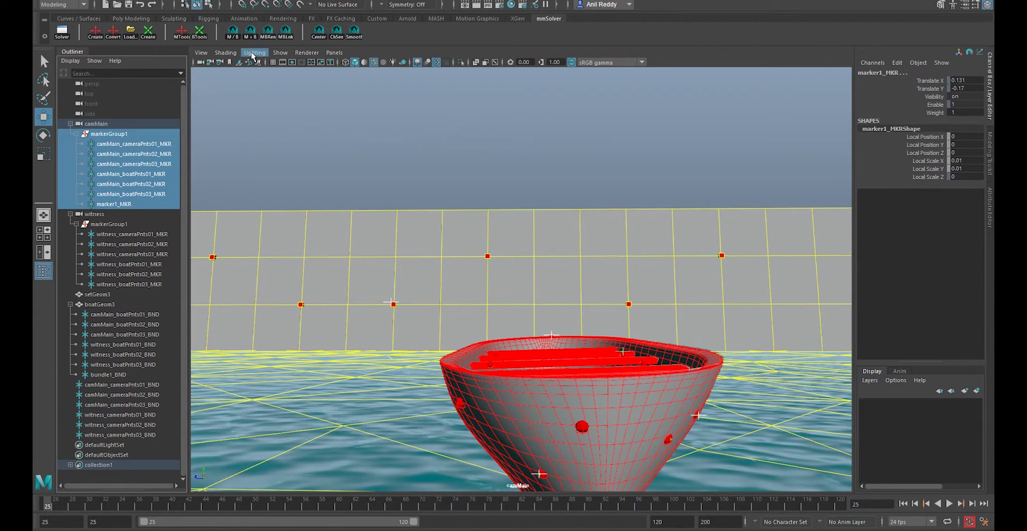
{"action": "left_click", "coordinate": [253, 34]}
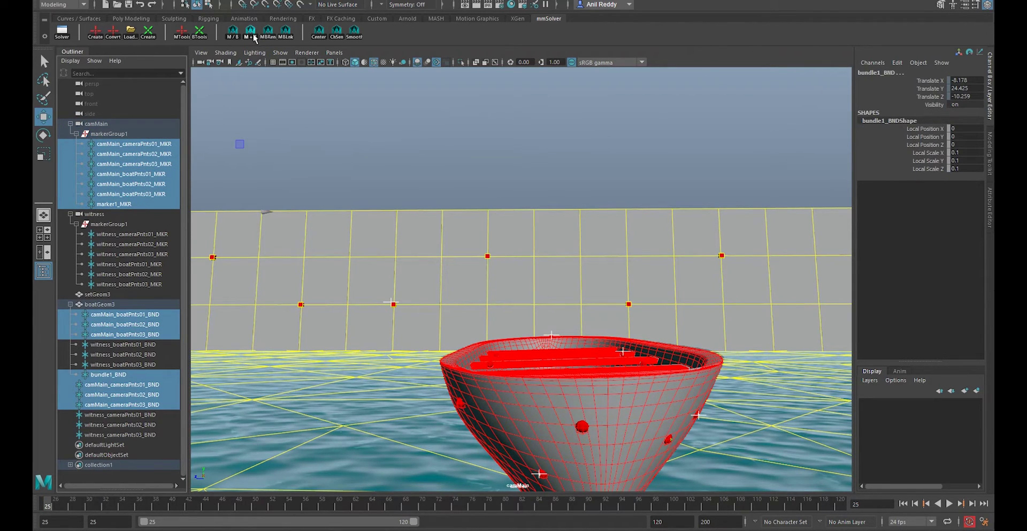
{"action": "key", "text": "Delete"}
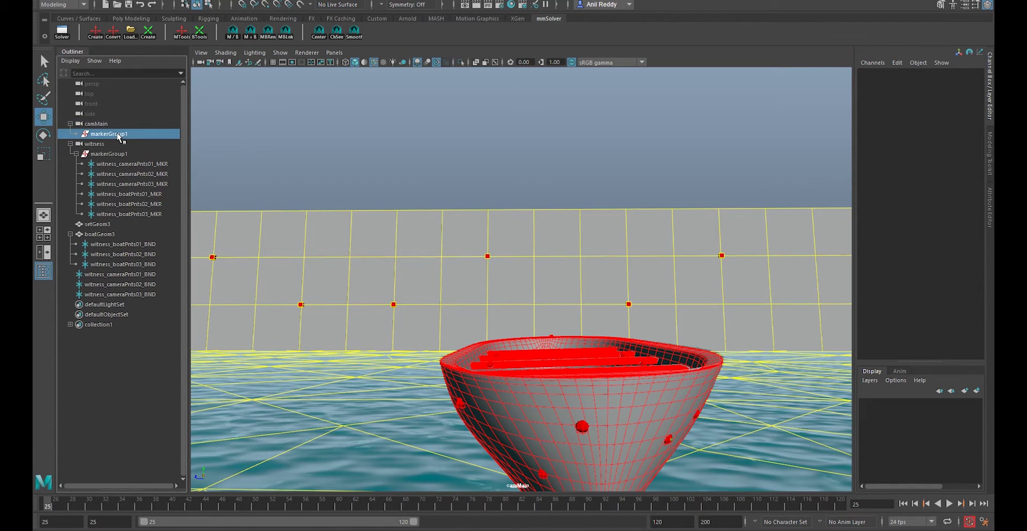
{"action": "left_click", "coordinate": [127, 134]}
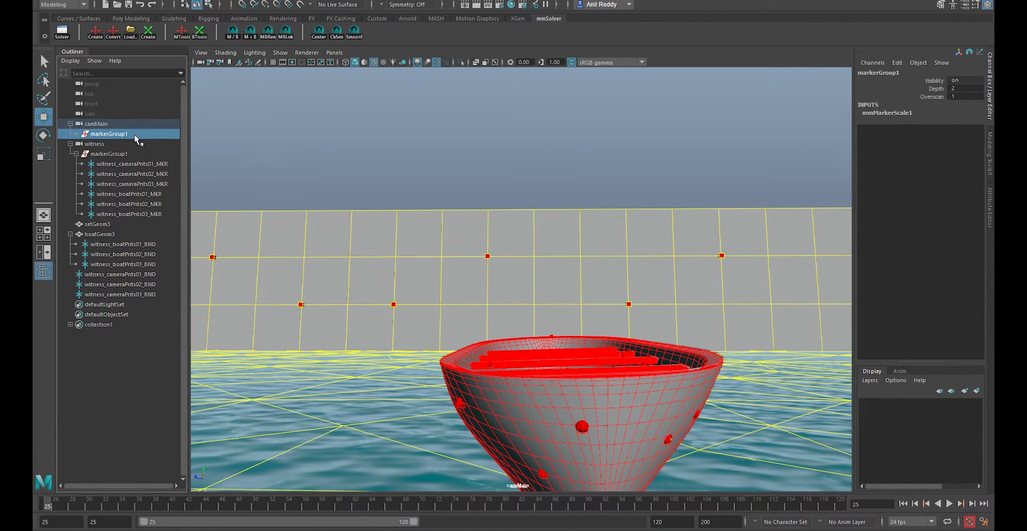
{"action": "key", "text": "Delete"}
Delete all witness markers together with their linked bundles, and remove the witness camera's empty markerGroup1
{"action": "left_click_drag", "start_coordinate": [126, 146], "coordinate": [139, 202]}
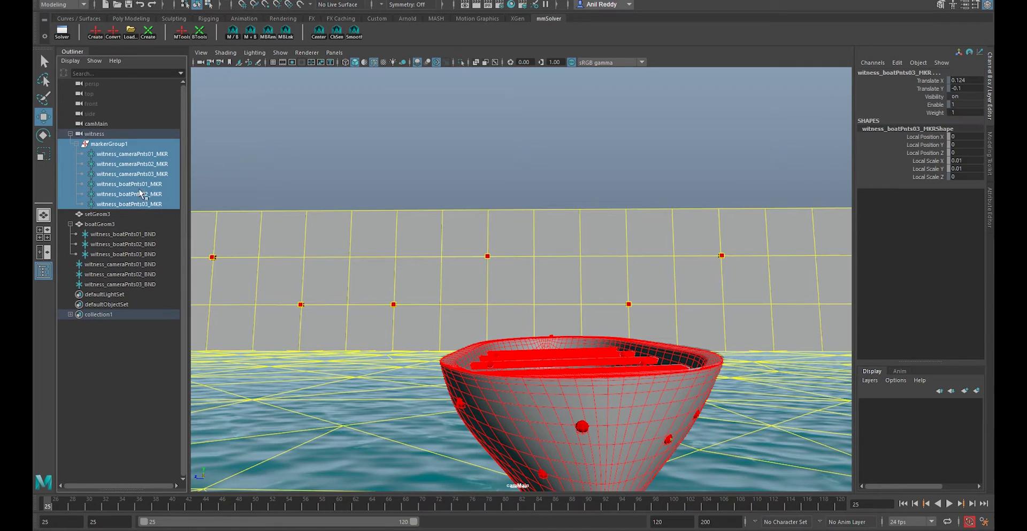
{"action": "left_click", "coordinate": [250, 32]}
{"action": "key", "text": "Delete"}
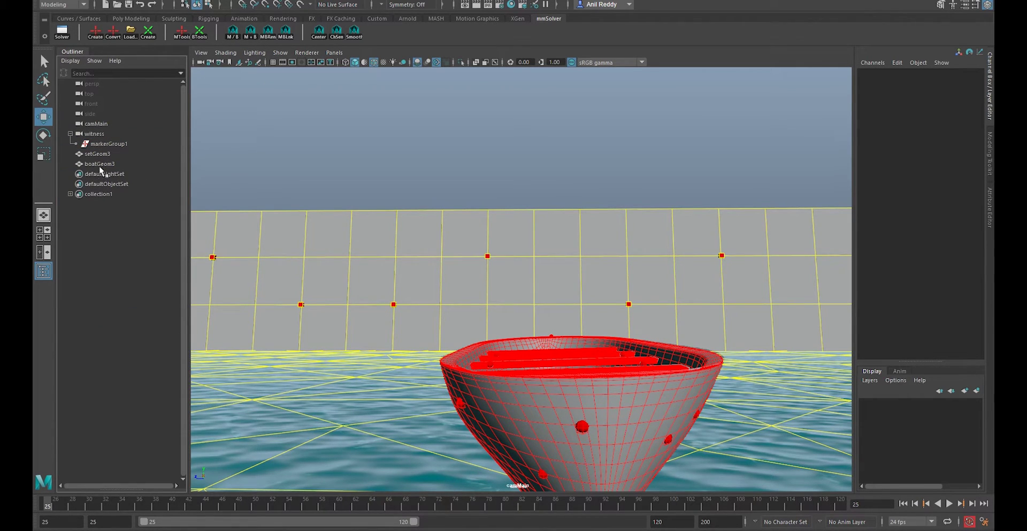
{"action": "left_click", "coordinate": [98, 145]}
{"action": "key", "text": "Delete"}
Look through the witness camera to view the cleaned-up scene
{"action": "left_click", "coordinate": [149, 124]}
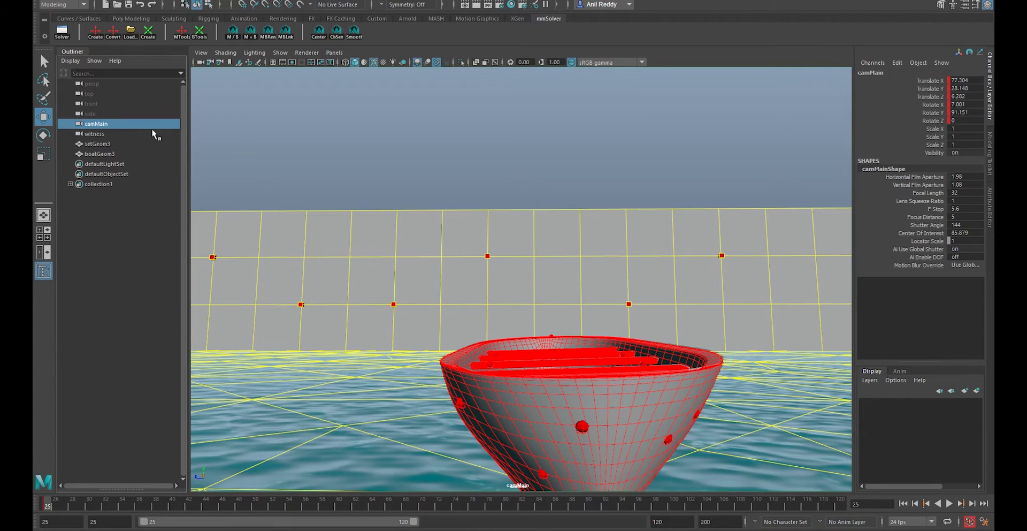
{"action": "left_click", "coordinate": [105, 134]}
{"action": "key", "text": "l"}
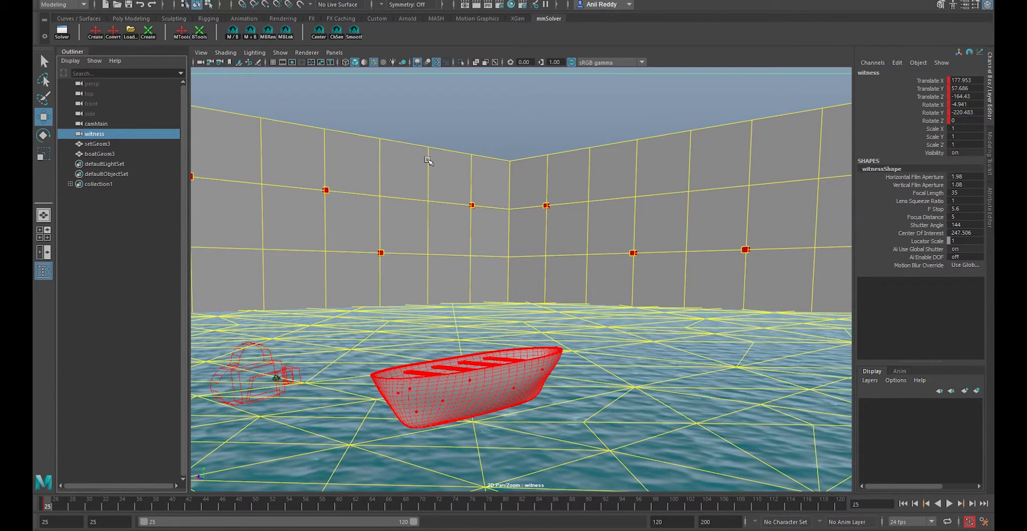
Enlarge the display of camMain in the scene by raising its Locator Scale to about 10
{"action": "left_click", "coordinate": [102, 124]}
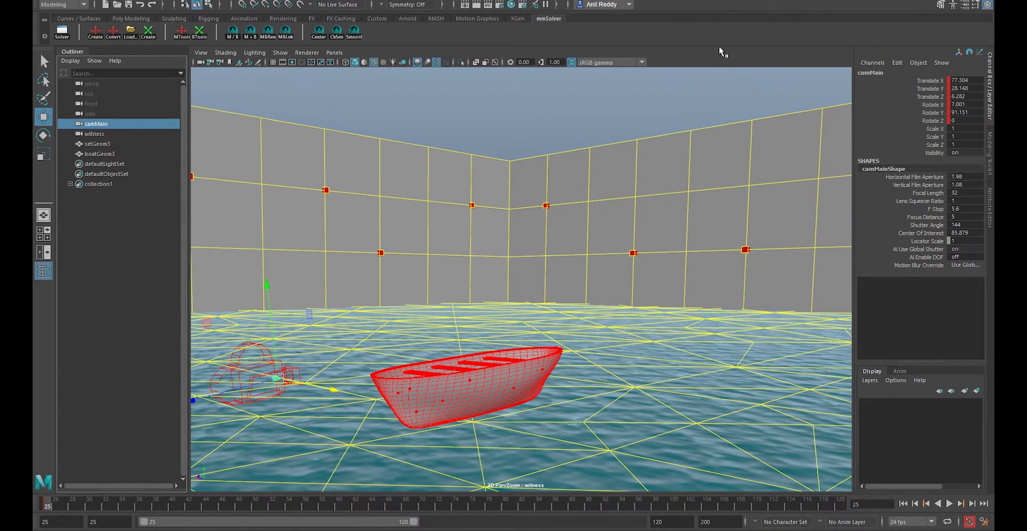
{"action": "key", "text": "ctrl+a"}
{"action": "scroll", "coordinate": [834, 246], "scroll_direction": "down", "scroll_amount": 6}
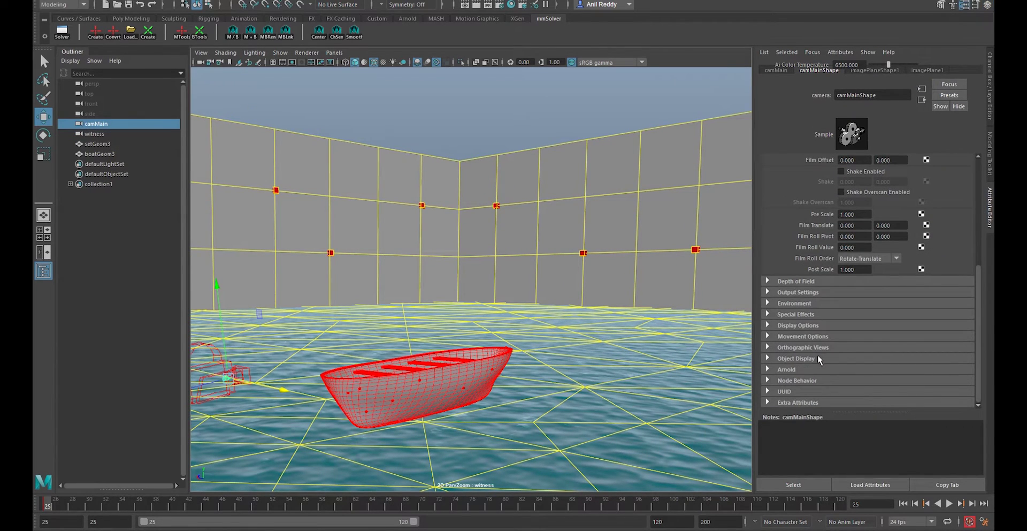
{"action": "left_click", "coordinate": [819, 358]}
{"action": "scroll", "coordinate": [827, 341], "scroll_direction": "down", "scroll_amount": 3}
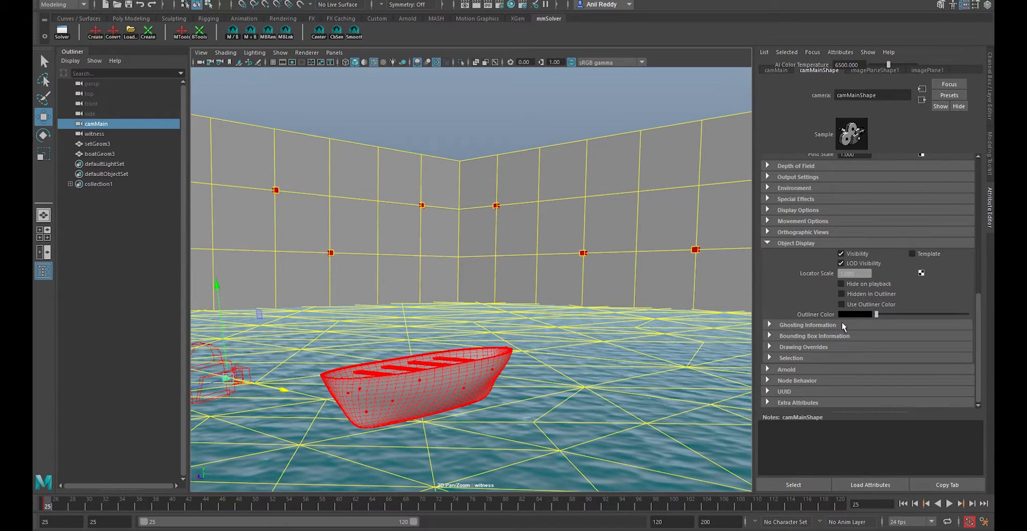
{"action": "left_click_drag", "start_coordinate": [906, 275], "coordinate": [975, 275], "text": "ctrl"}
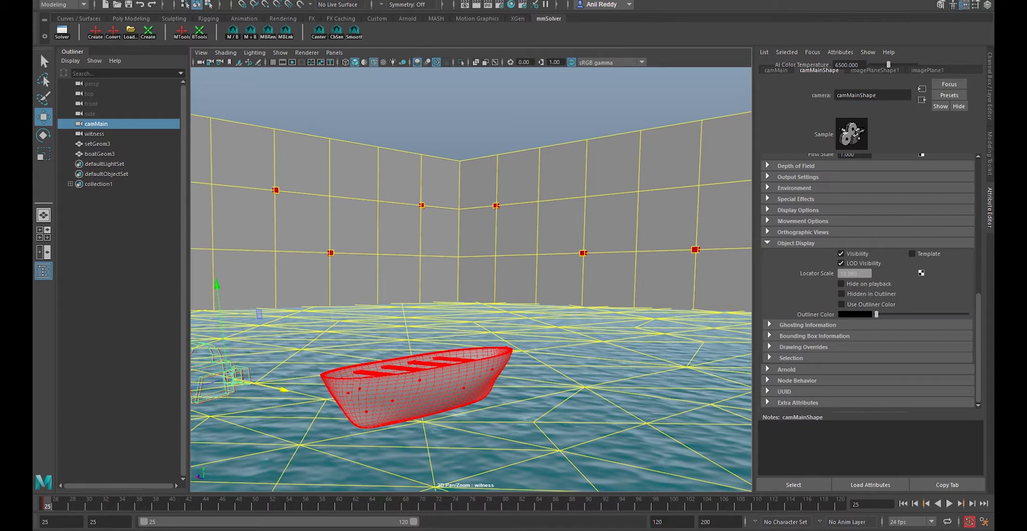
{"action": "middle_click_drag", "start_coordinate": [503, 199], "coordinate": [677, 176]}
{"action": "right_click_drag", "start_coordinate": [509, 262], "coordinate": [499, 339]}
{"action": "middle_click_drag", "start_coordinate": [499, 338], "coordinate": [565, 252]}
{"action": "right_click_drag", "start_coordinate": [566, 252], "coordinate": [631, 304]}
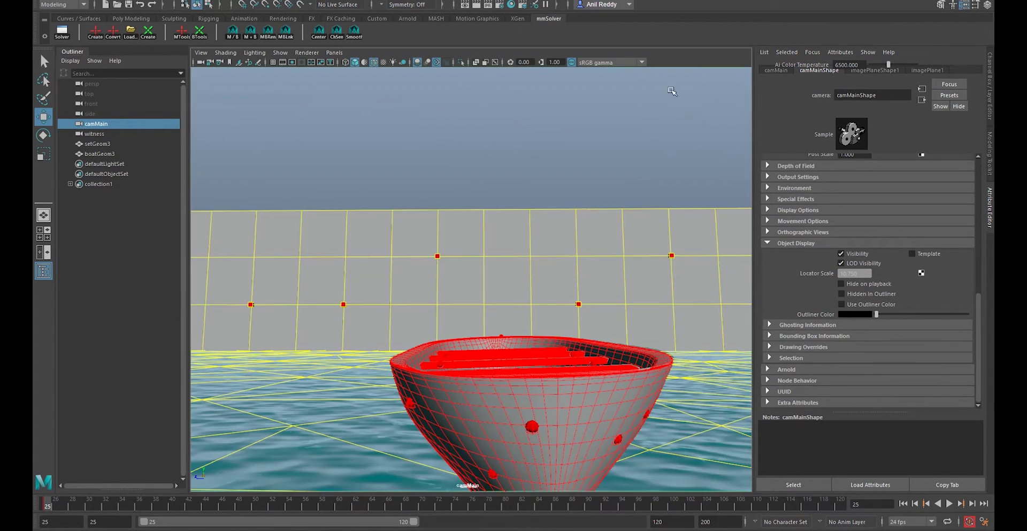
Look through camMain and set the wireframe override color of boatGeom3 to blue
{"action": "key", "text": "bracketleft"}
{"action": "key", "text": "bracketright"}
{"action": "left_click", "coordinate": [512, 390]}
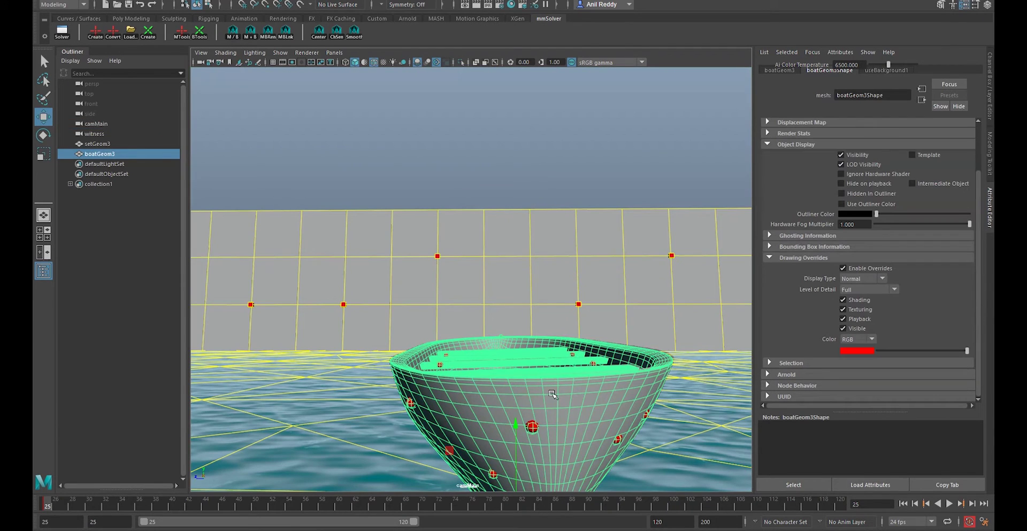
{"action": "left_click", "coordinate": [857, 352]}
{"action": "left_click", "coordinate": [856, 334]}
{"action": "left_click", "coordinate": [611, 130]}
{"action": "left_click", "coordinate": [600, 392]}
{"action": "left_click", "coordinate": [861, 351]}
{"action": "left_click", "coordinate": [869, 324]}
{"action": "left_click", "coordinate": [610, 126]}
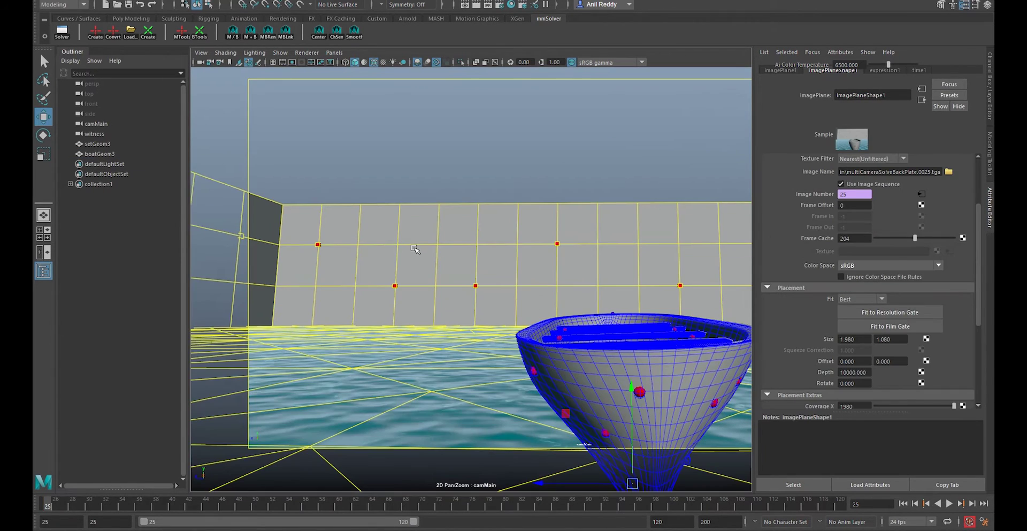
Examine the boat and set geometry against the plates through camMain and the witness camera, returning to camMain
{"action": "key", "text": "backslash"}
{"action": "right_click_drag", "start_coordinate": [552, 280], "coordinate": [431, 225]}
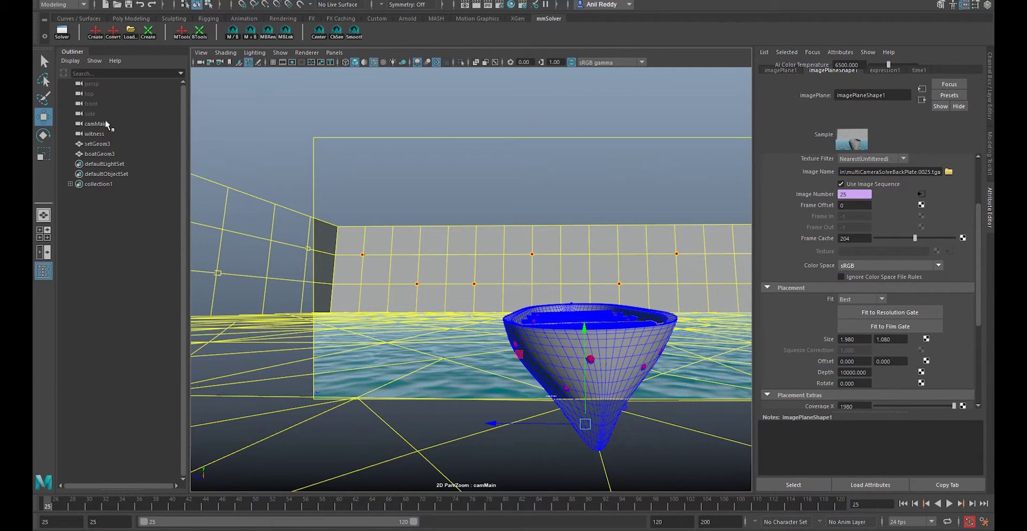
{"action": "left_click", "coordinate": [136, 124]}
{"action": "left_click", "coordinate": [127, 135]}
{"action": "middle_click_drag", "start_coordinate": [127, 134], "coordinate": [414, 171]}
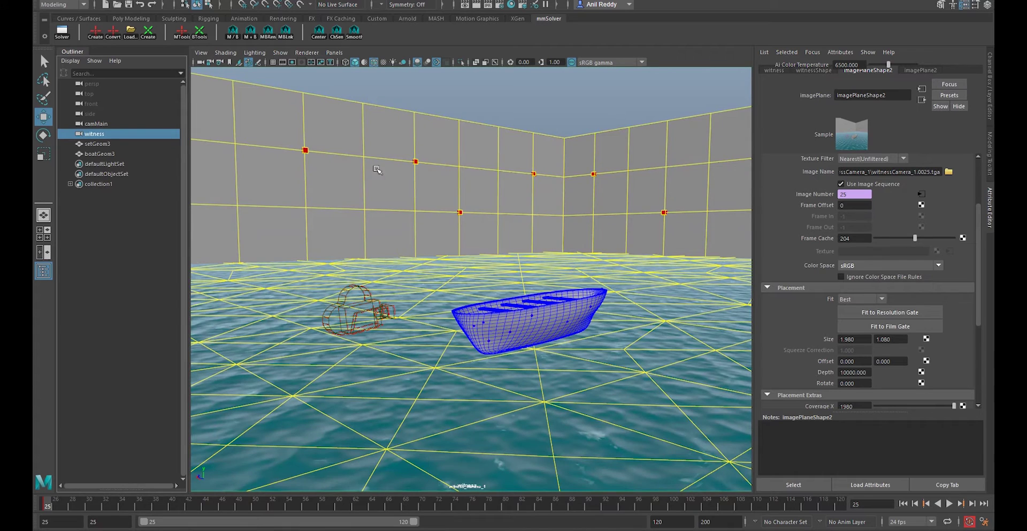
{"action": "left_click", "coordinate": [108, 125]}
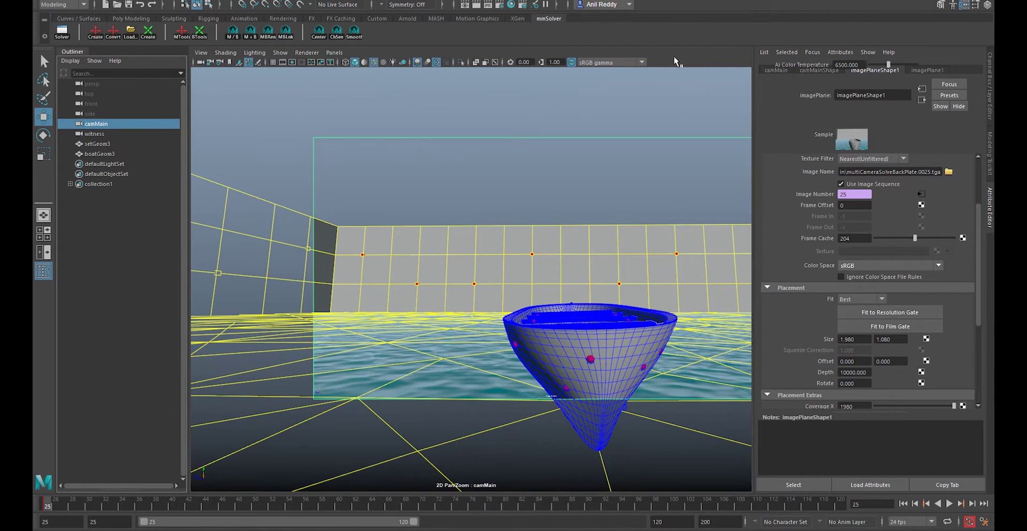
{"action": "key", "text": "backslash"}
{"action": "left_click", "coordinate": [635, 75]}
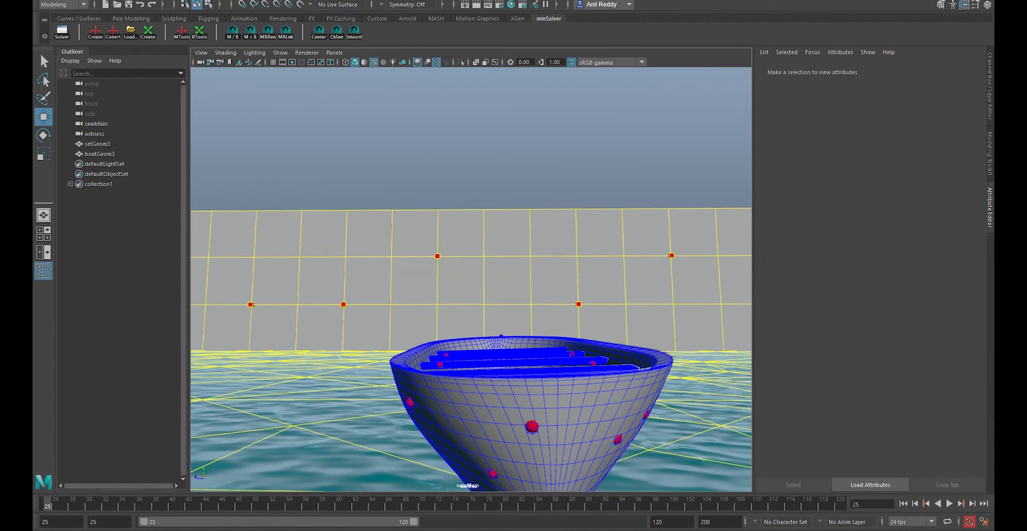
Load the markers from CamMain.uv in the 3deExport folder onto the existing camMain camera
{"action": "left_click", "coordinate": [130, 32]}
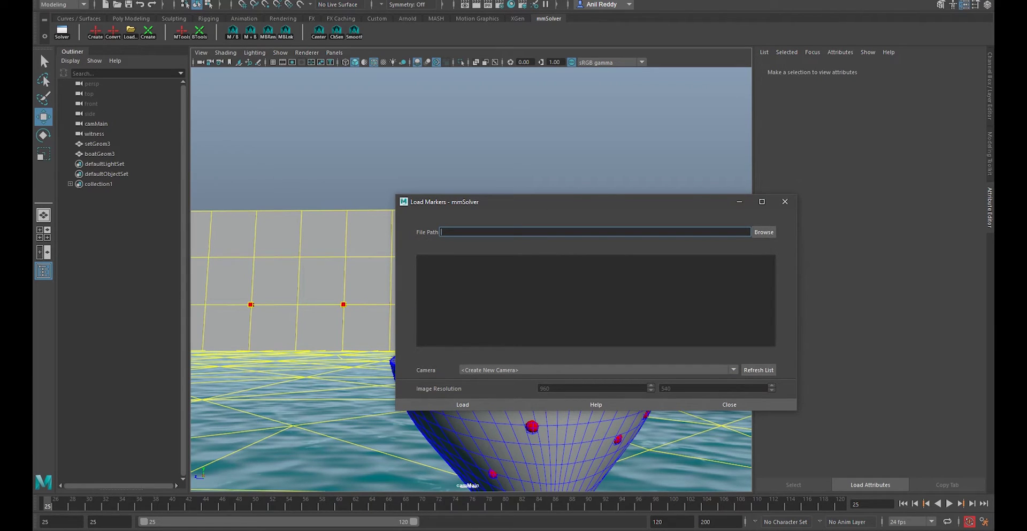
{"action": "left_click", "coordinate": [763, 232]}
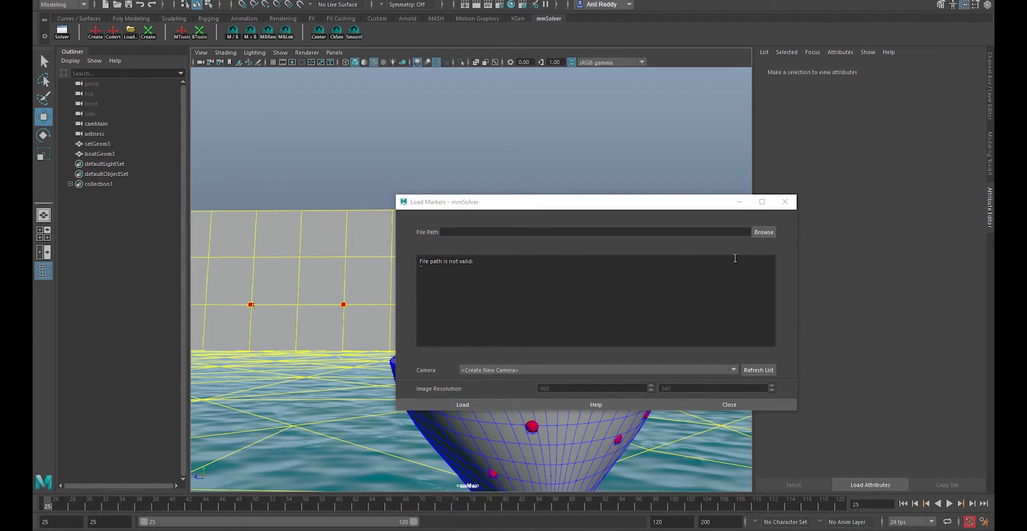
{"action": "left_click", "coordinate": [763, 232]}
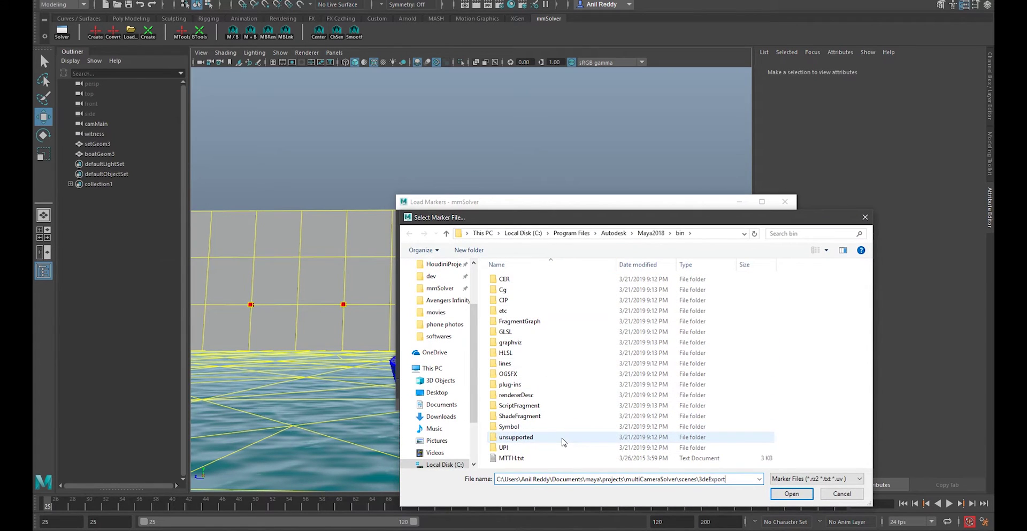
{"action": "key", "text": "Return"}
{"action": "double_click", "coordinate": [529, 279]}
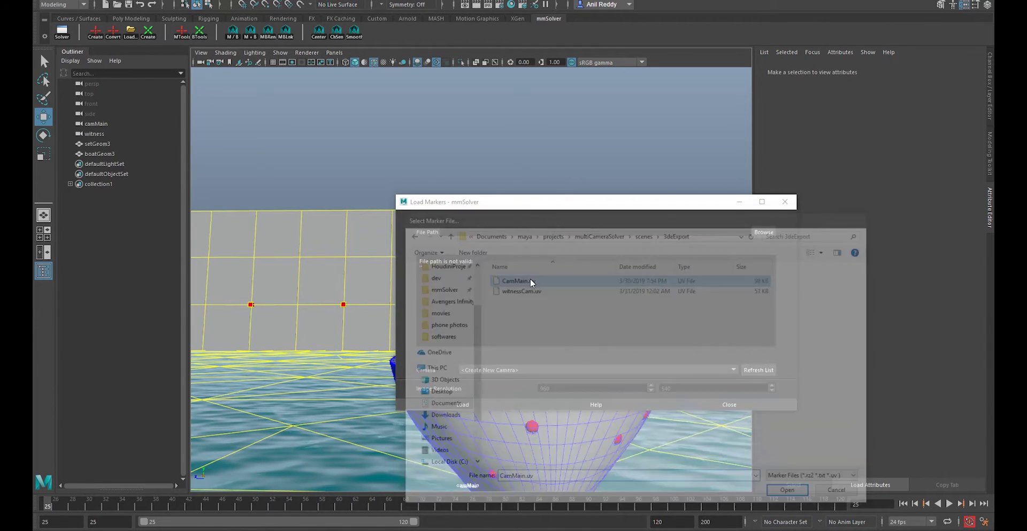
{"action": "left_click", "coordinate": [487, 371]}
{"action": "left_click", "coordinate": [488, 385]}
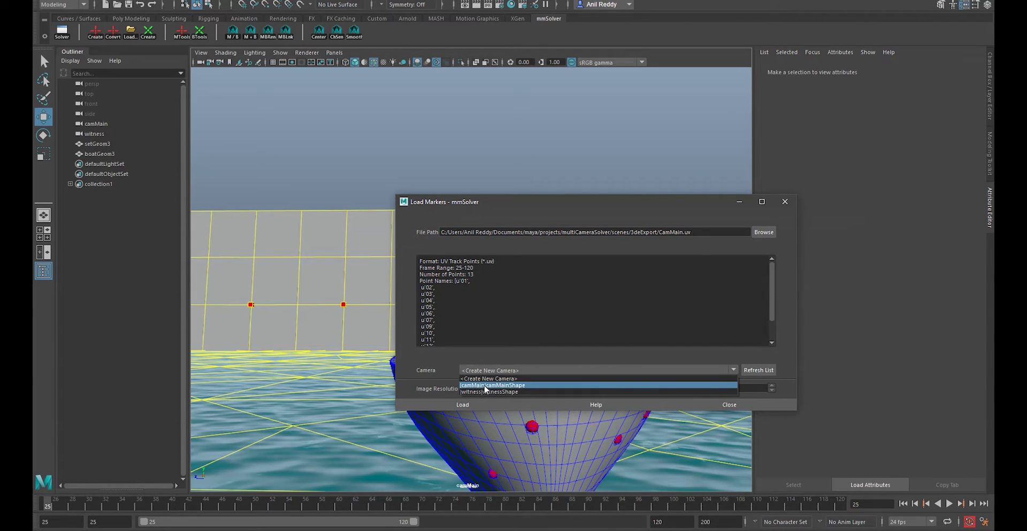
{"action": "left_click", "coordinate": [456, 403]}
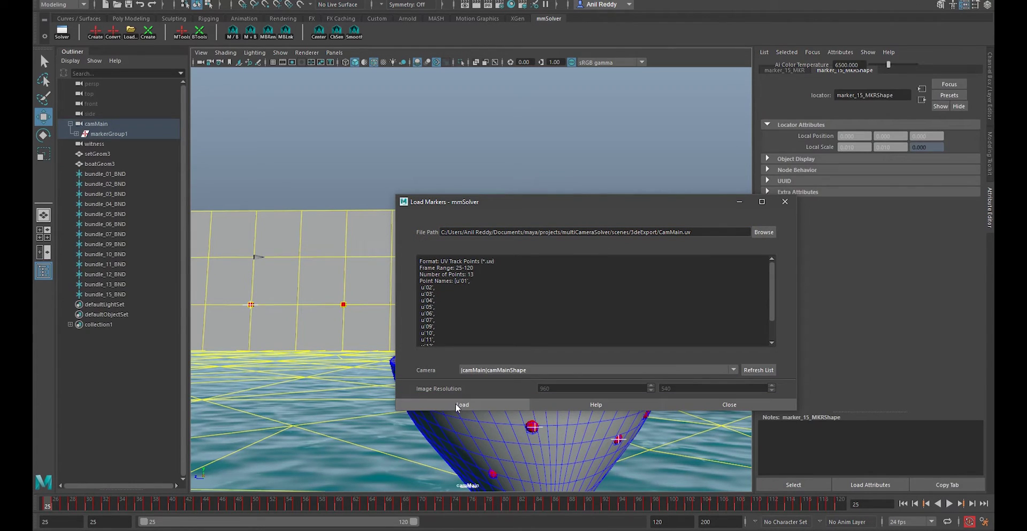
{"action": "left_click", "coordinate": [785, 202]}
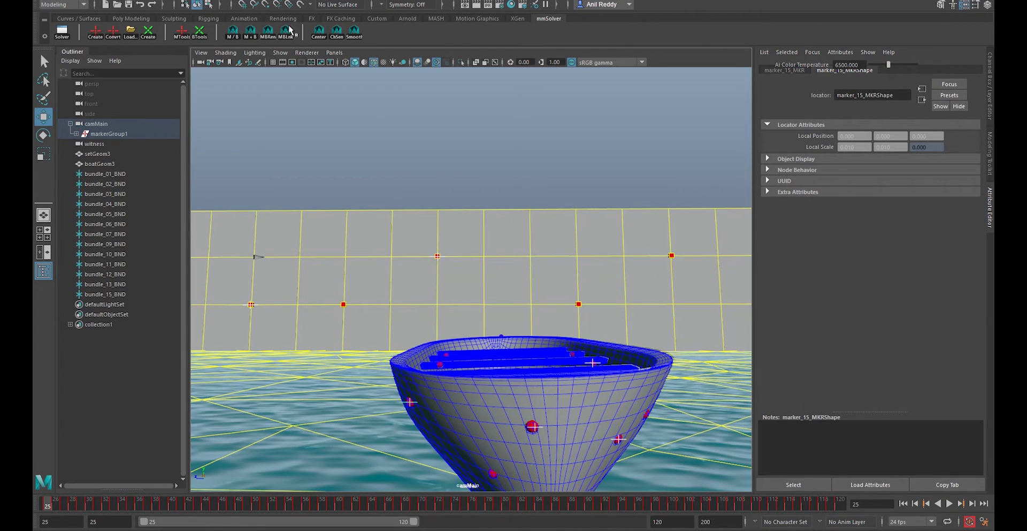
Hide polygons in the camMain view and scrub the timeline to compare the loaded markers with the plate
{"action": "left_click", "coordinate": [281, 53]}
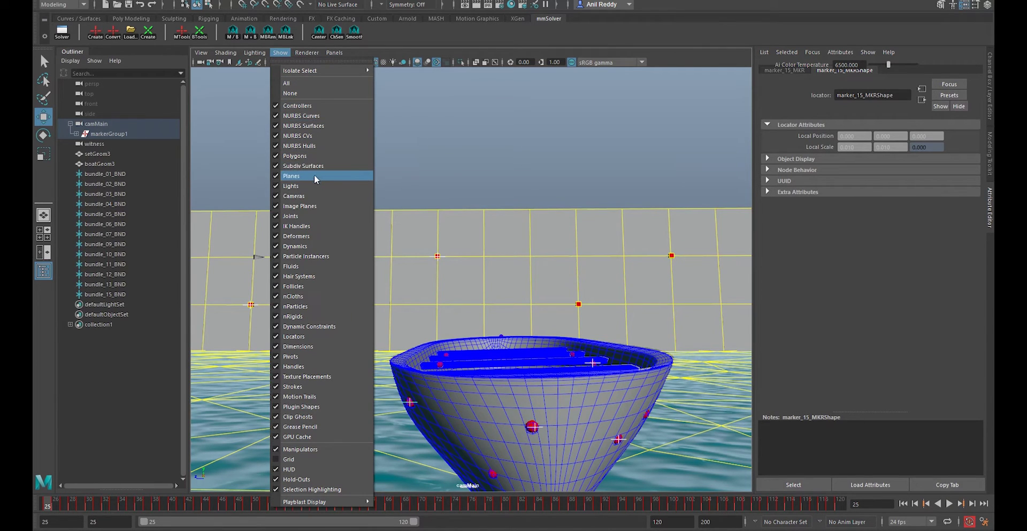
{"action": "left_click", "coordinate": [319, 156]}
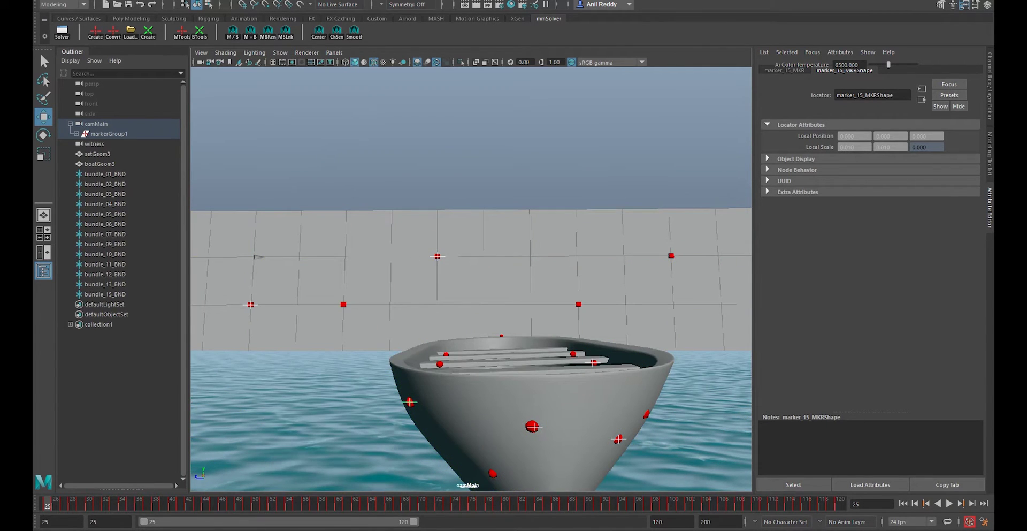
{"action": "left_click_drag", "start_coordinate": [678, 507], "coordinate": [176, 325]}
{"action": "key", "text": "backslash"}
{"action": "right_click_drag", "start_coordinate": [577, 233], "coordinate": [694, 300]}
{"action": "middle_click_drag", "start_coordinate": [695, 300], "coordinate": [533, 285]}
{"action": "right_click_drag", "start_coordinate": [533, 285], "coordinate": [499, 307]}
{"action": "middle_click_drag", "start_coordinate": [499, 307], "coordinate": [586, 323]}
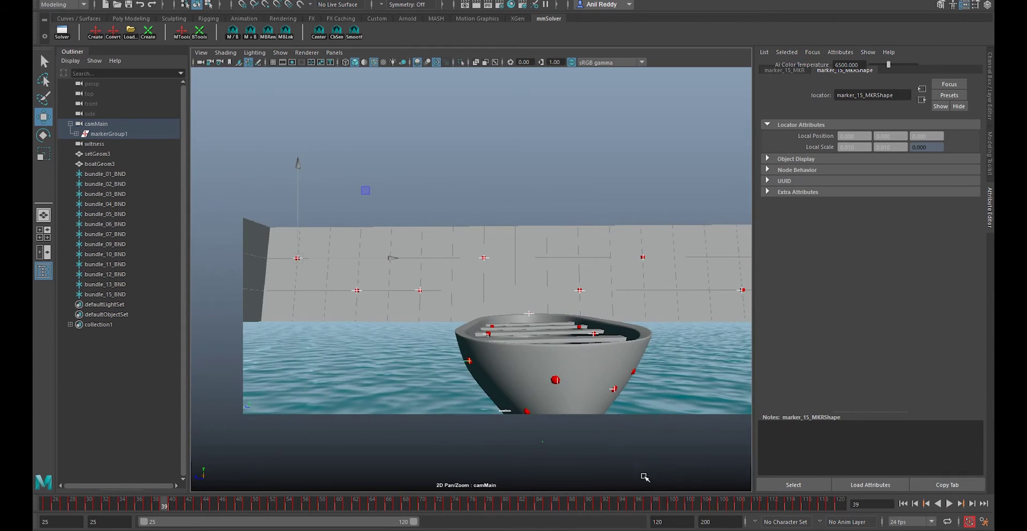
Scrub and play back the camMain shot to check how the markers follow the tracked points
{"action": "left_click_drag", "start_coordinate": [652, 504], "coordinate": [55, 471]}
{"action": "middle_click_drag", "start_coordinate": [705, 301], "coordinate": [617, 305]}
{"action": "right_click_drag", "start_coordinate": [617, 306], "coordinate": [584, 293]}
{"action": "middle_click_drag", "start_coordinate": [584, 292], "coordinate": [612, 300]}
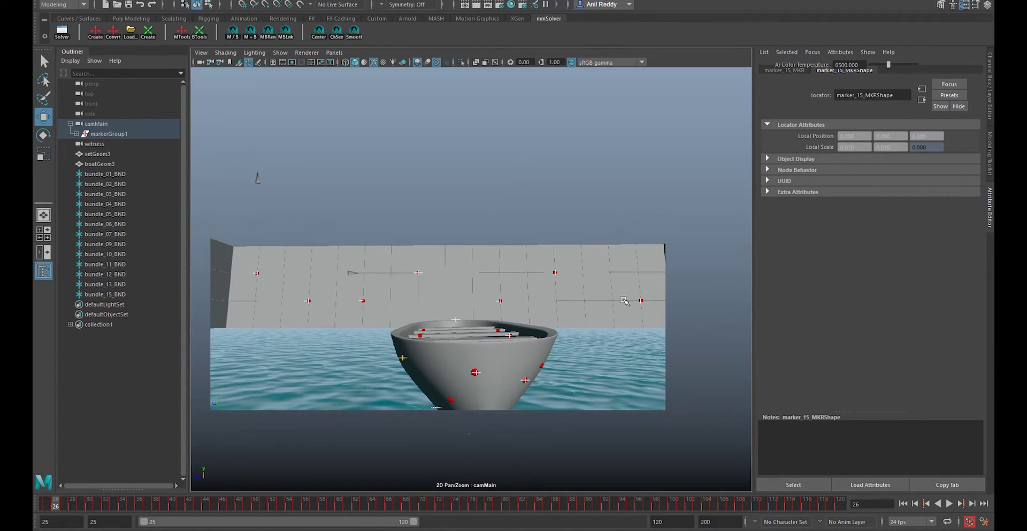
{"action": "key", "text": "alt+v"}
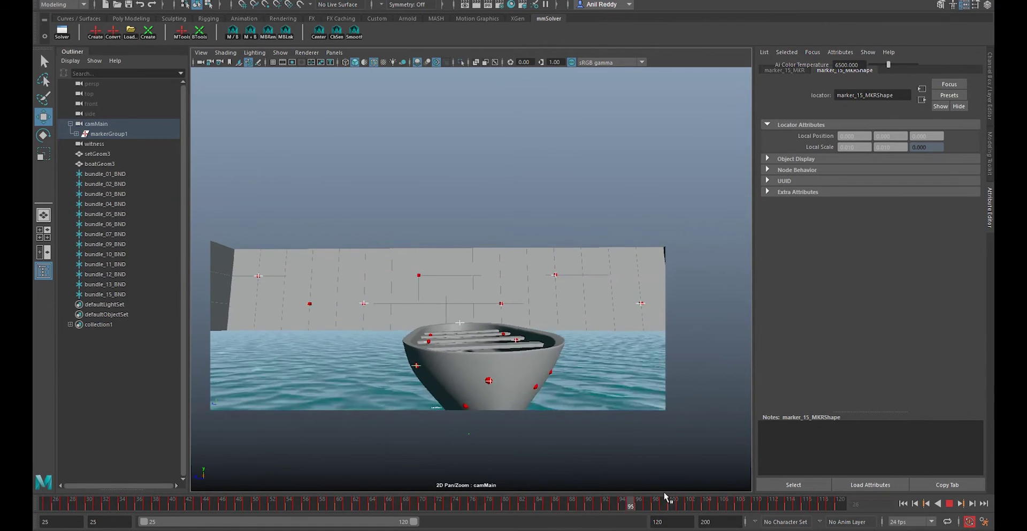
{"action": "key", "text": "alt+v"}
Change the Depth of the markerGroup1 under camMain
{"action": "left_click", "coordinate": [124, 134]}
{"action": "key", "text": "ctrl+a"}
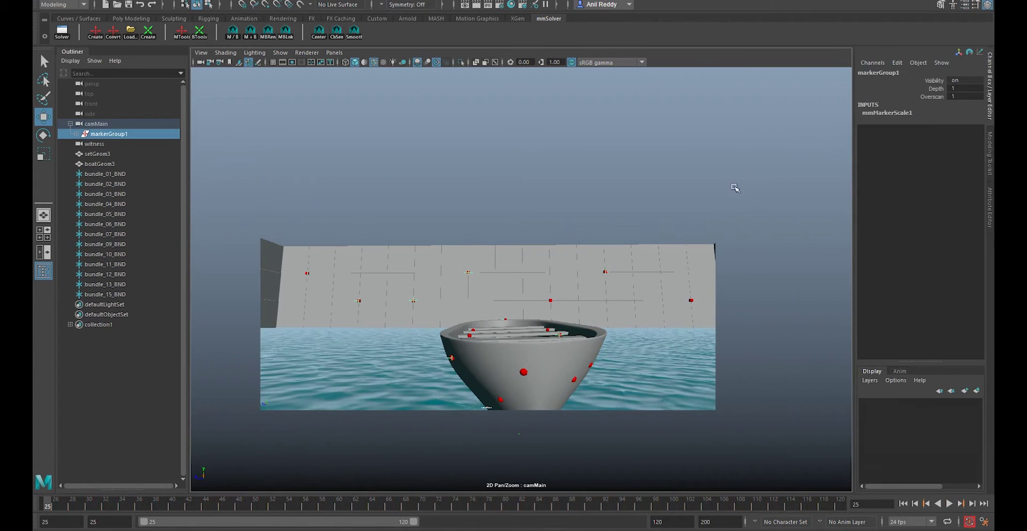
{"action": "double_click", "coordinate": [971, 89]}
Load the markers from witnessCam.uv onto the existing witness camera and look through it
{"action": "left_click", "coordinate": [95, 144]}
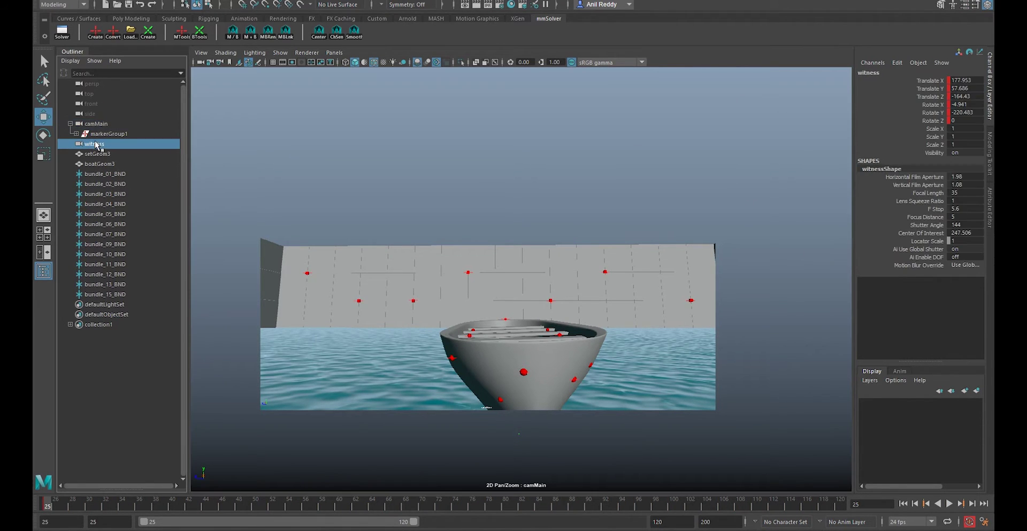
{"action": "left_click", "coordinate": [130, 32]}
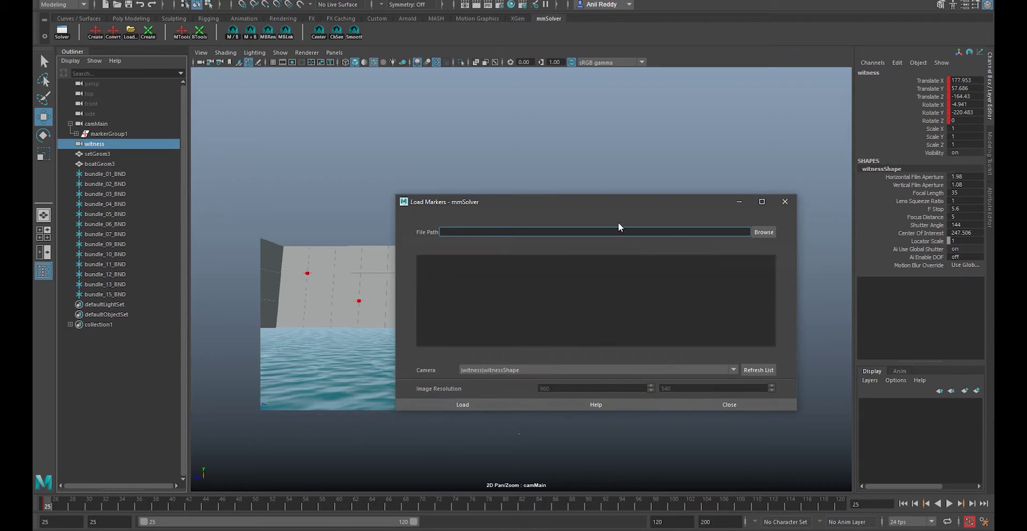
{"action": "left_click", "coordinate": [770, 232]}
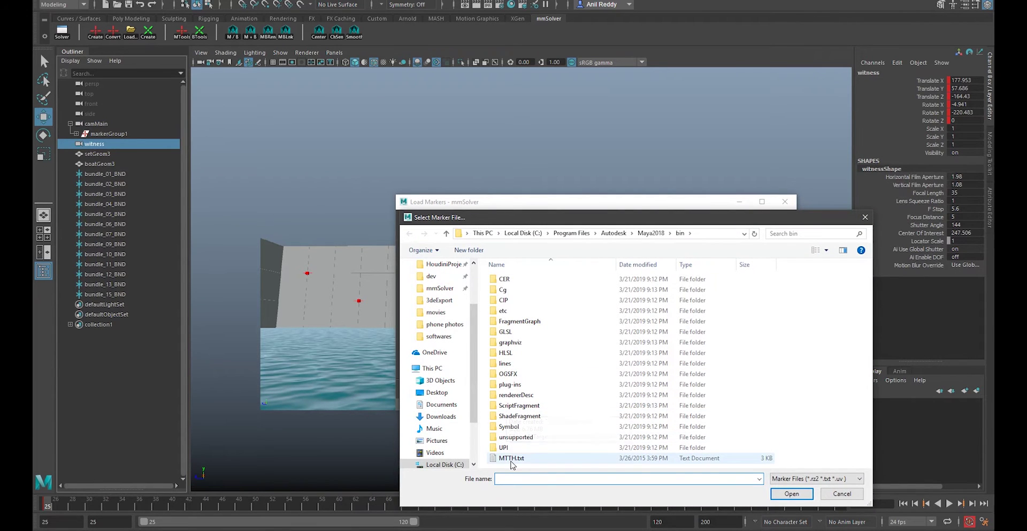
{"action": "key", "text": "Return"}
{"action": "left_click", "coordinate": [533, 290]}
{"action": "double_click", "coordinate": [532, 291]}
{"action": "left_click", "coordinate": [491, 370]}
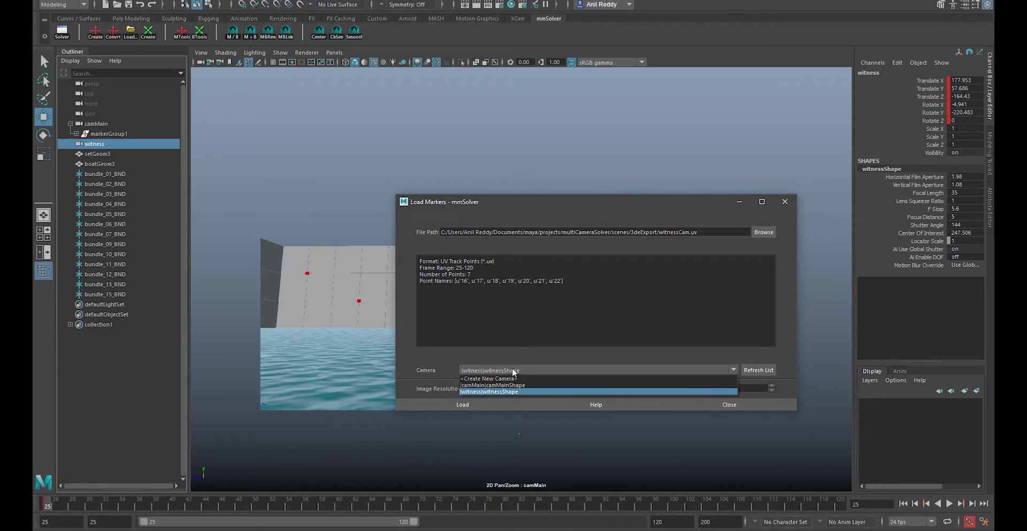
{"action": "left_click", "coordinate": [490, 391]}
{"action": "left_click", "coordinate": [463, 404]}
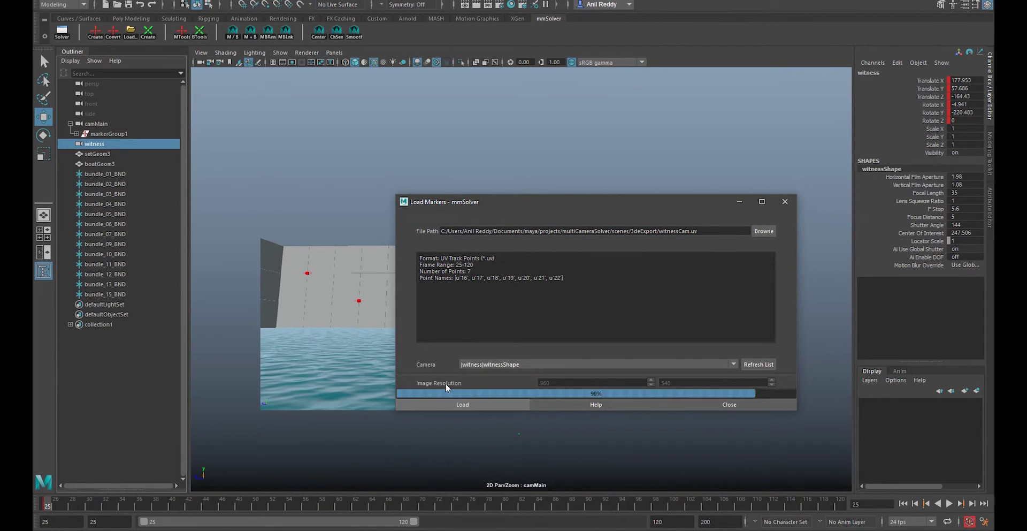
{"action": "left_click", "coordinate": [92, 143]}
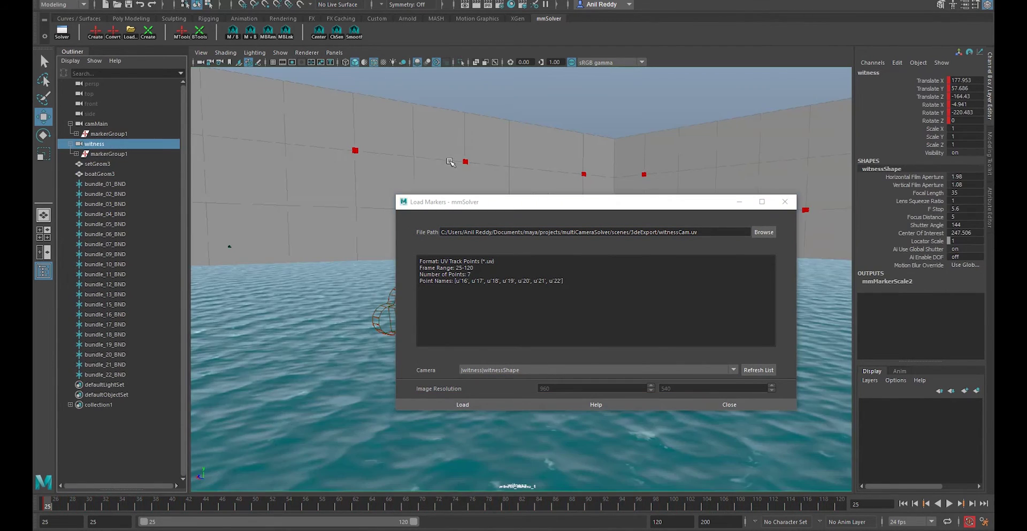
{"action": "left_click", "coordinate": [785, 202]}
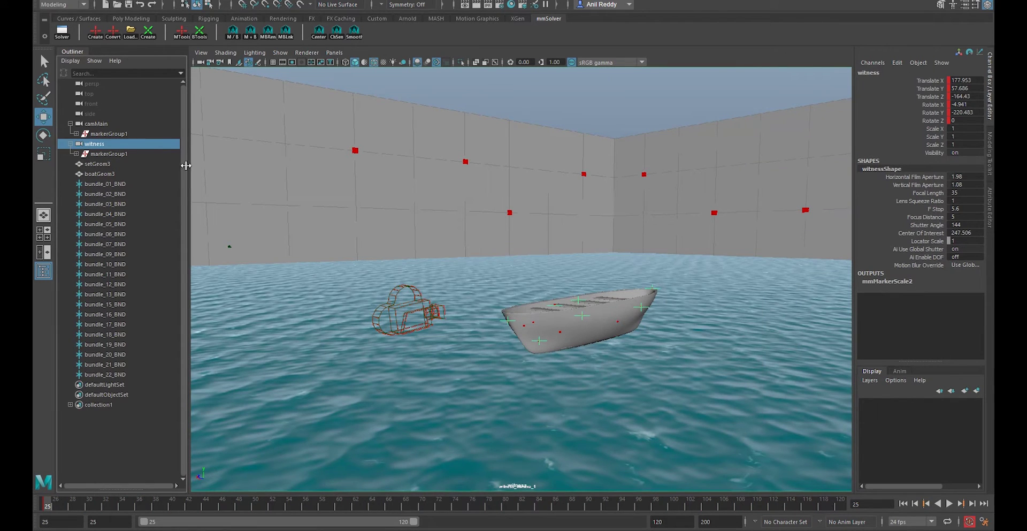
Set the Depth of the witness camera's markerGroup1 to 2 and play back the shot to check its markers
{"action": "left_click", "coordinate": [129, 153]}
{"action": "left_click", "coordinate": [958, 89]}
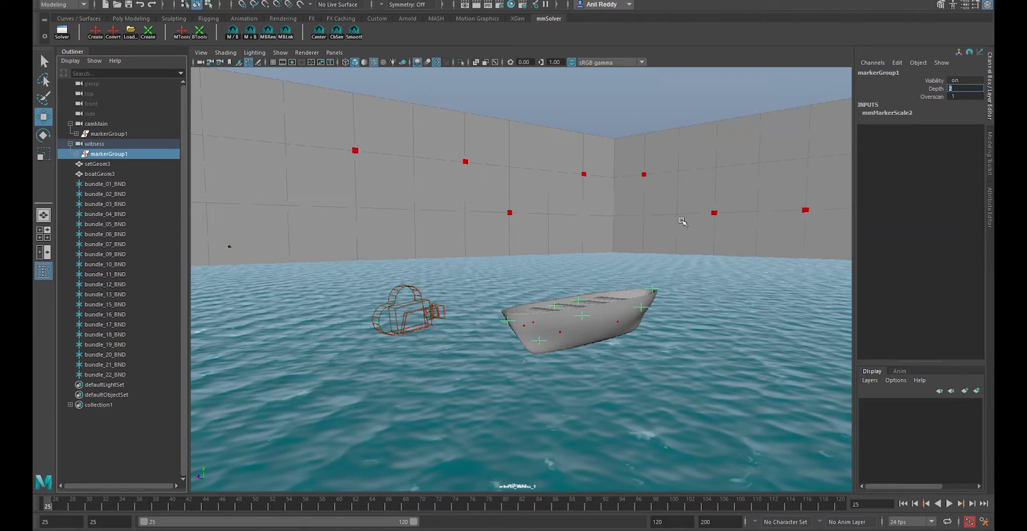
{"action": "key", "text": "alt+v"}
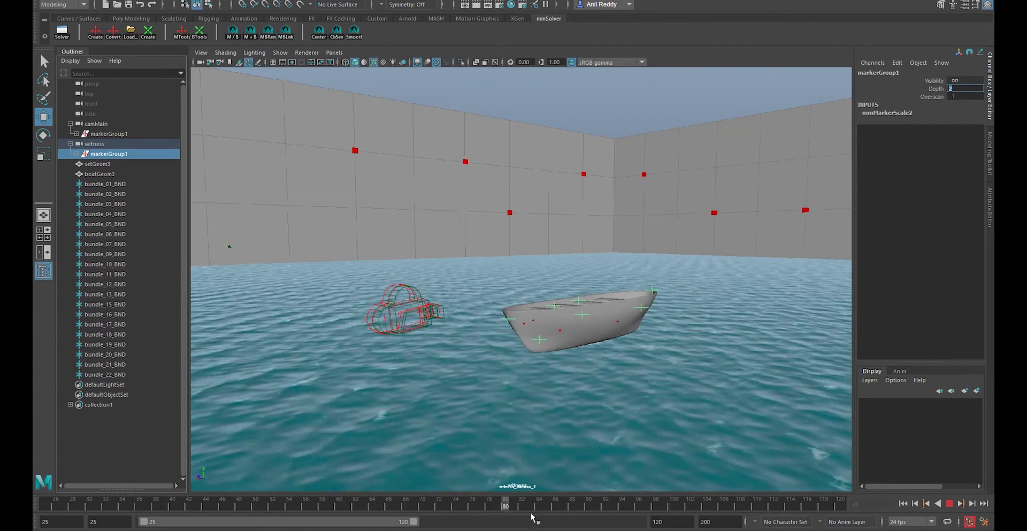
{"action": "key", "text": "alt+v"}
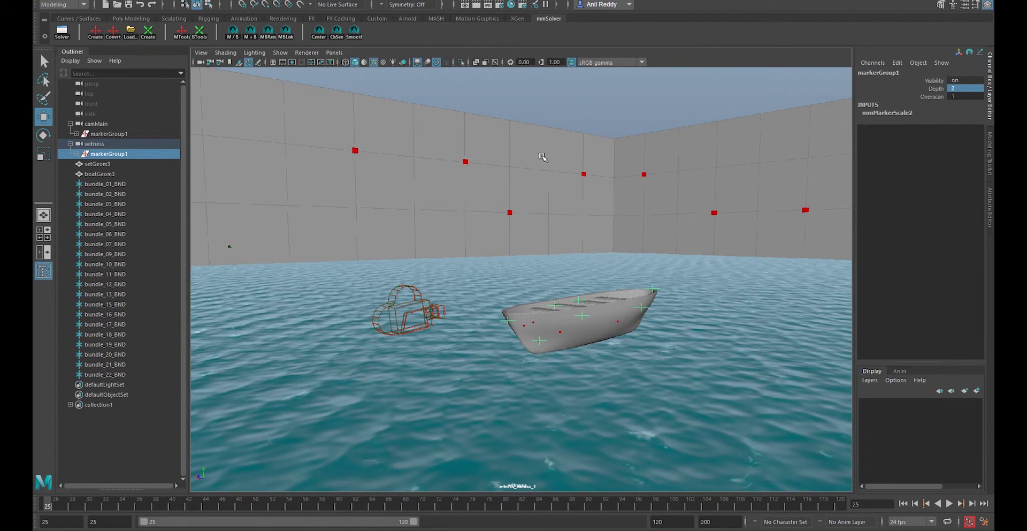
{"action": "key", "text": "backslash"}
{"action": "right_click_drag", "start_coordinate": [582, 197], "coordinate": [672, 298]}
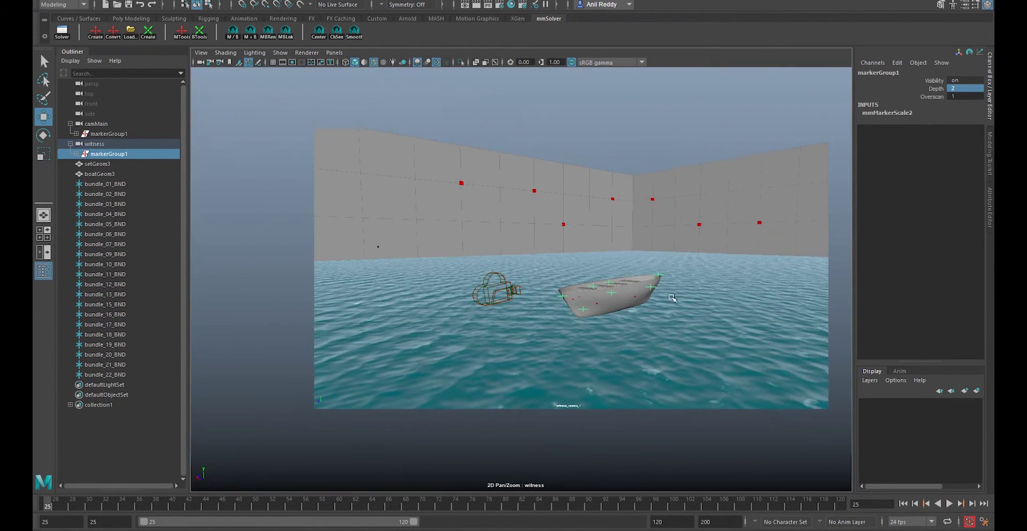
Play back the shot through the witness camera to check its boat markers, and return to frame 25
{"action": "key", "text": "backslash"}
{"action": "key", "text": "alt+v"}
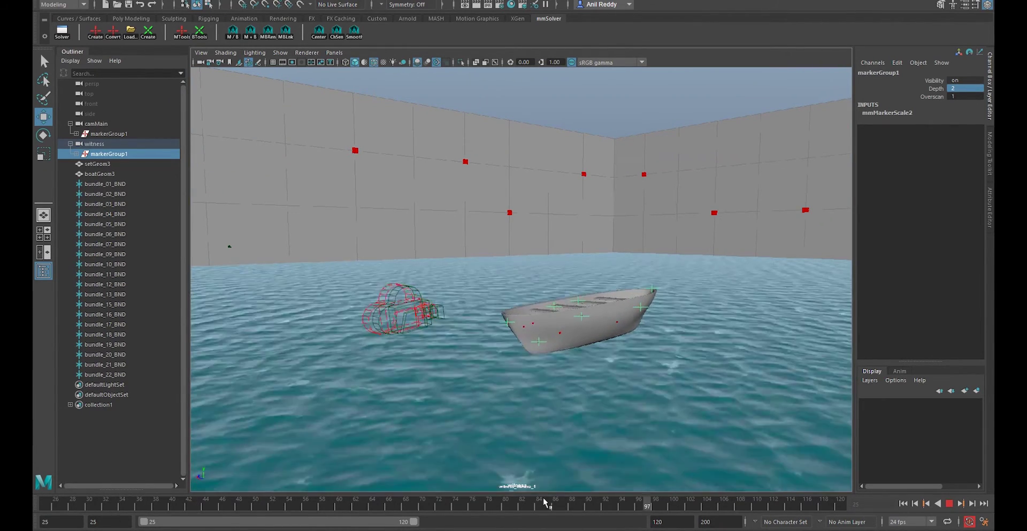
{"action": "key", "text": "alt+v"}
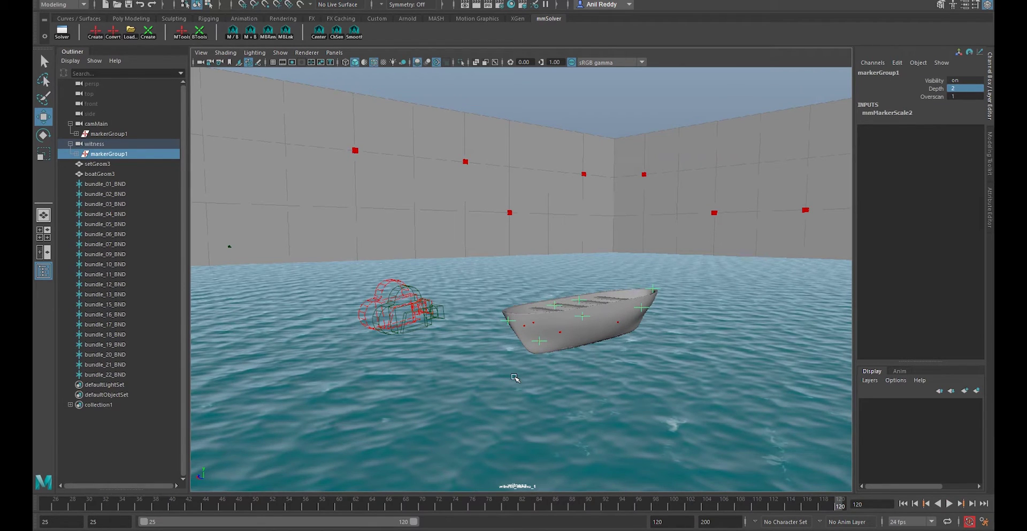
{"action": "left_click_drag", "start_coordinate": [563, 498], "coordinate": [47, 503]}
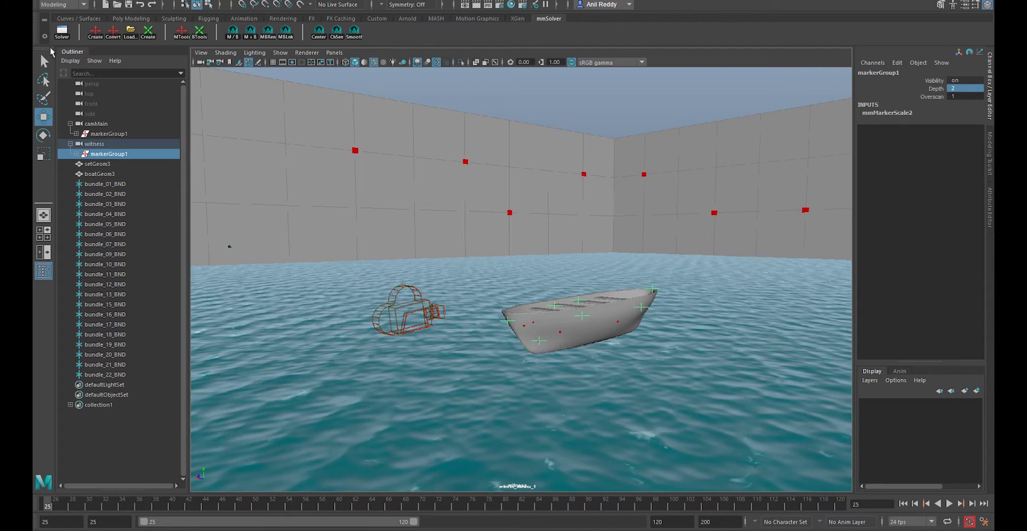
Look through camMain and rename its wall markers, marker_01 to marker_07, with their bundles as camMain_camPnts
{"action": "left_click", "coordinate": [79, 133]}
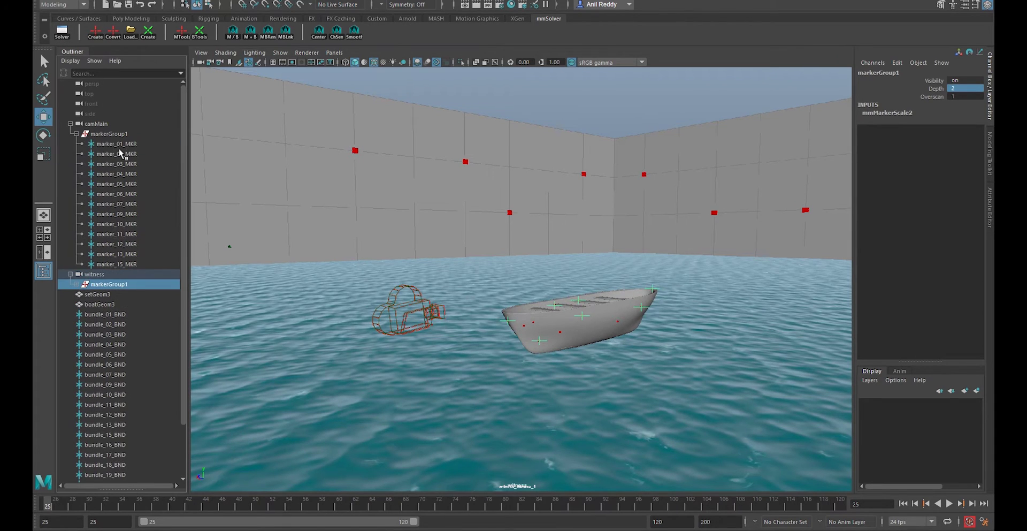
{"action": "left_click", "coordinate": [335, 54]}
{"action": "mouse_move", "coordinate": [367, 63]}
{"action": "left_click", "coordinate": [493, 62]}
{"action": "scroll", "coordinate": [452, 288], "scroll_direction": "up", "scroll_amount": 3}
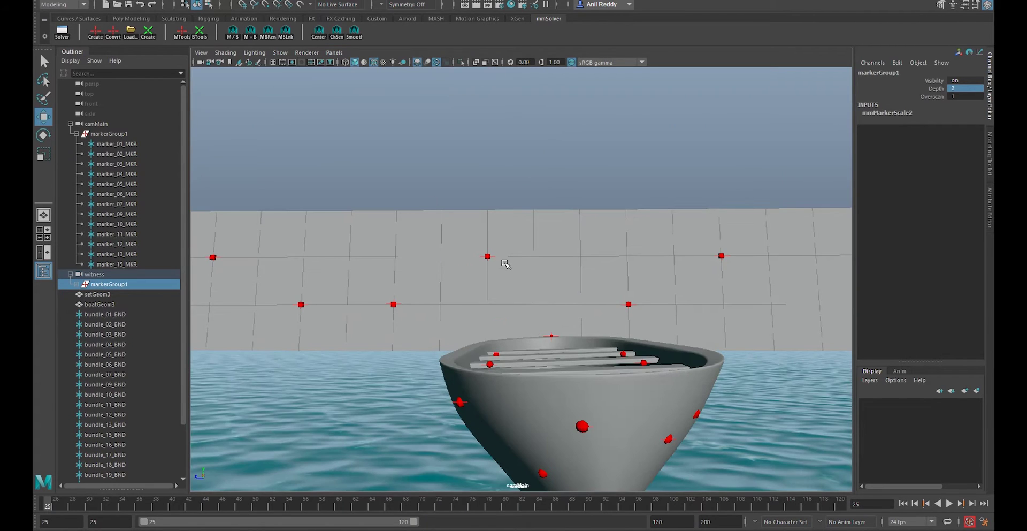
{"action": "scroll", "coordinate": [454, 320], "scroll_direction": "down", "scroll_amount": 4}
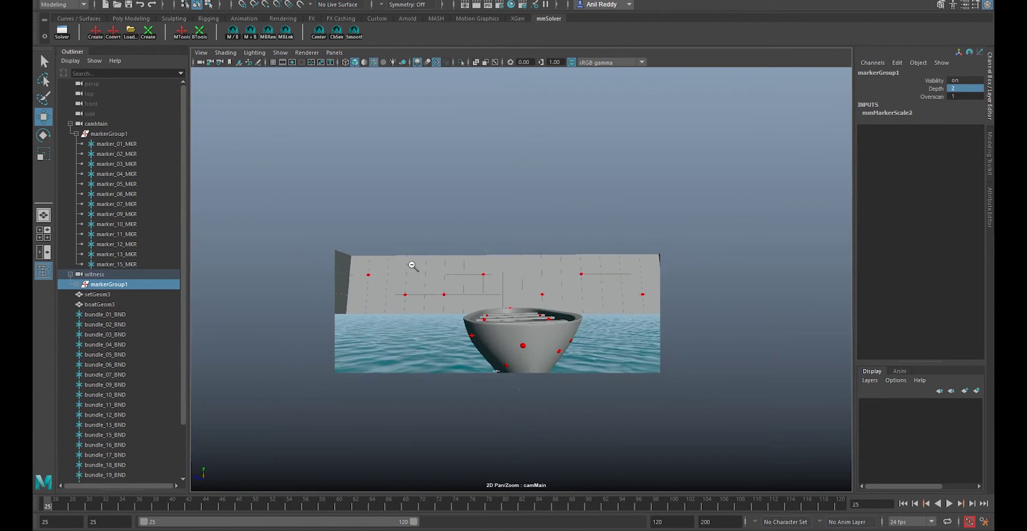
{"action": "left_click_drag", "start_coordinate": [387, 275], "coordinate": [710, 308]}
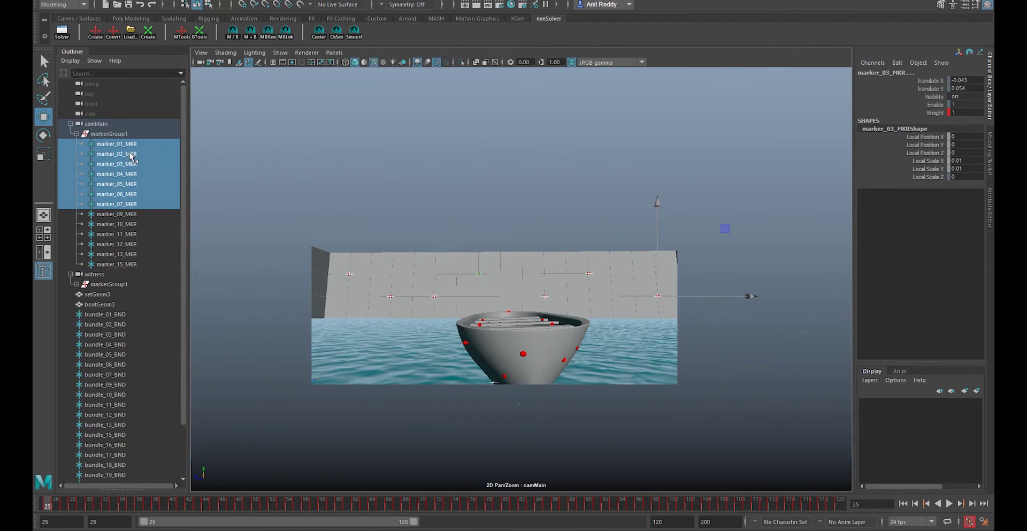
{"action": "left_click", "coordinate": [266, 36]}
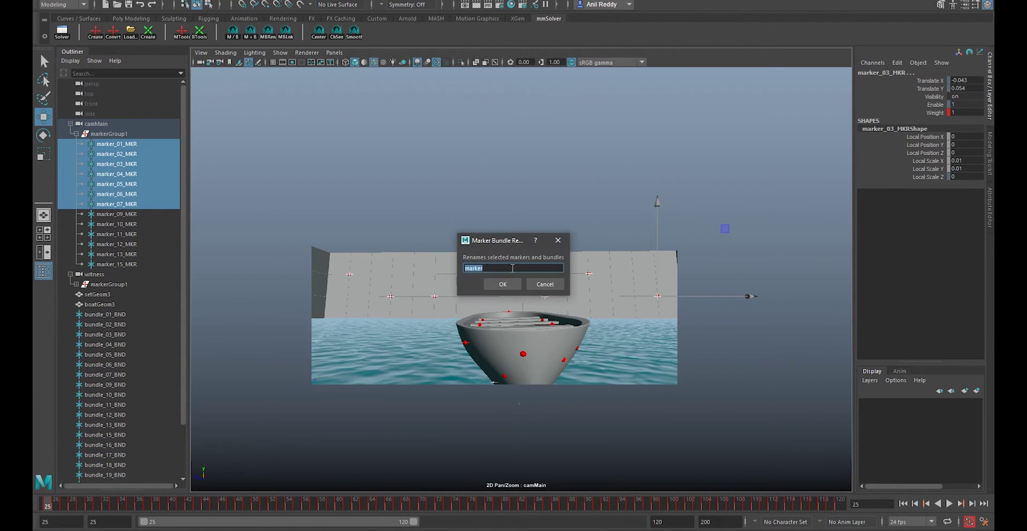
{"action": "type", "text": "camMain_camPnts"}
{"action": "key", "text": "Return"}
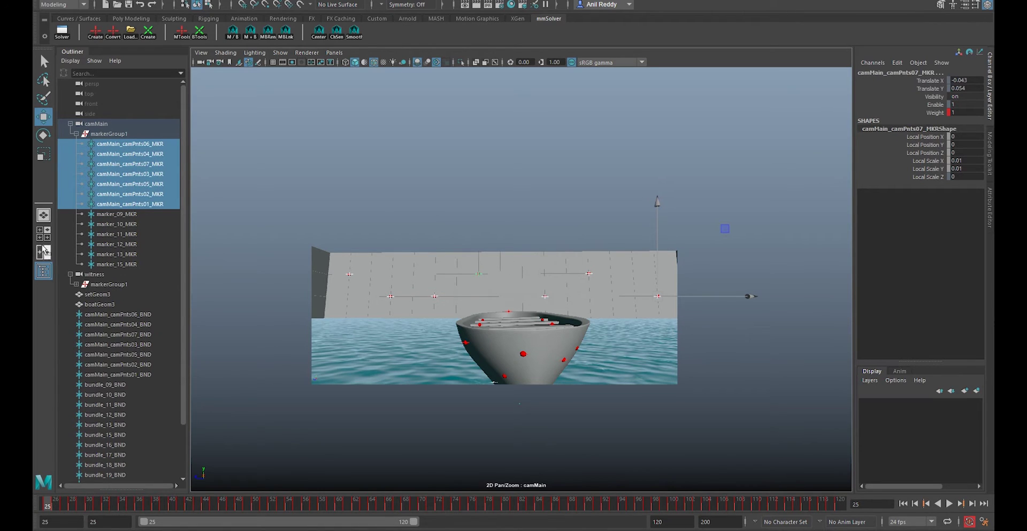
Rename camMain's remaining markers, marker_09 to marker_15, and their bundles as camMain_boatPnts
{"action": "left_click_drag", "start_coordinate": [119, 214], "coordinate": [129, 266]}
{"action": "left_click", "coordinate": [268, 30]}
{"action": "type", "text": "ca"}
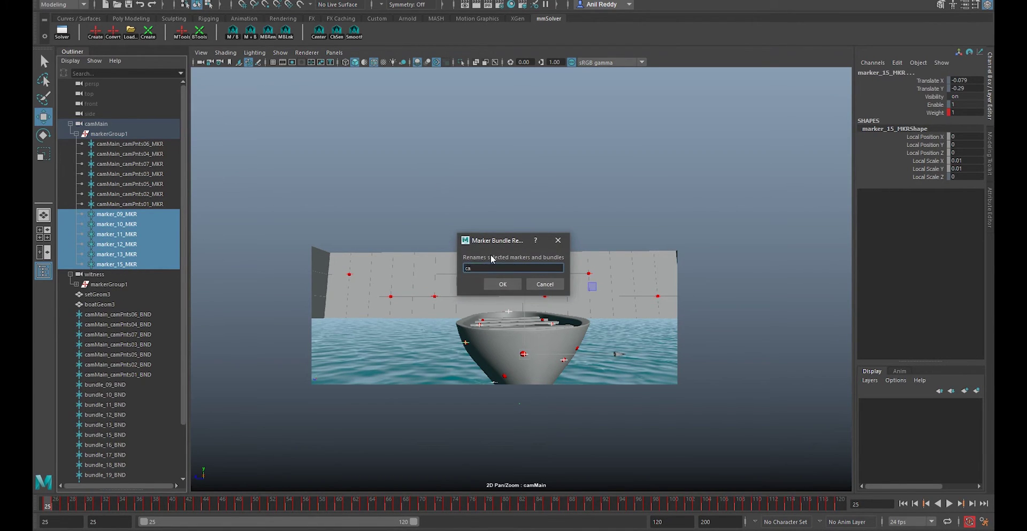
{"action": "type", "text": "mMain_boatPnts"}
{"action": "key", "text": "Return"}
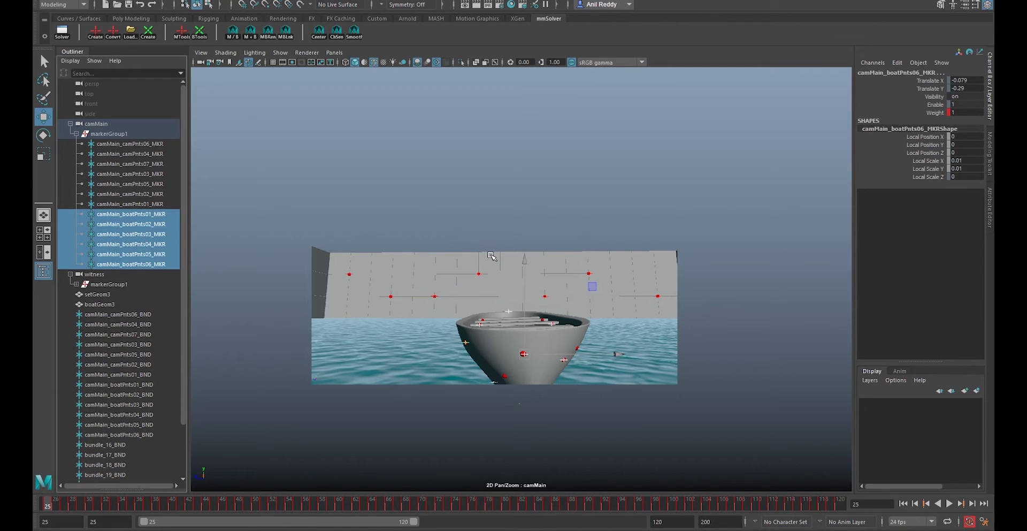
Look through the witness camera and rename its seven markers and their bundles as witness_boatPnts
{"action": "scroll", "coordinate": [103, 311], "scroll_direction": "down", "scroll_amount": 2}
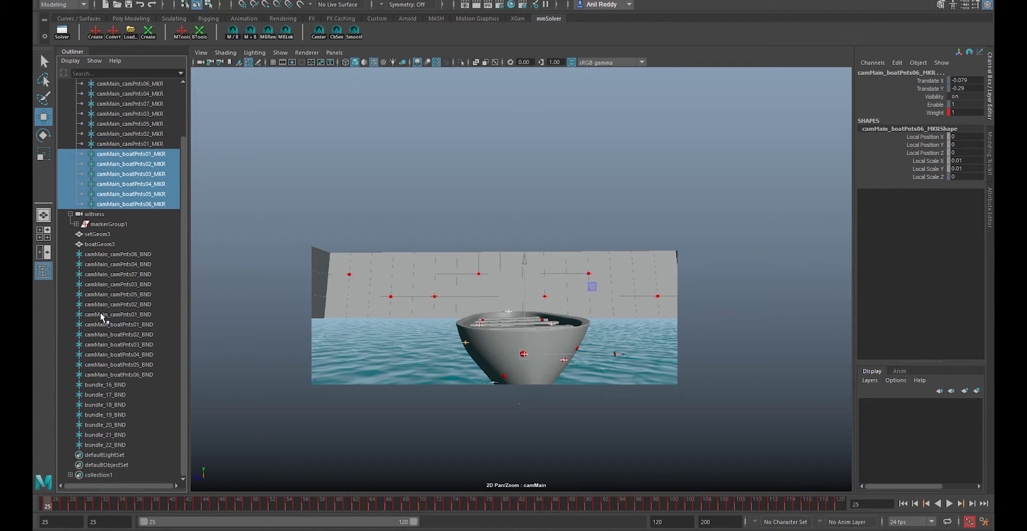
{"action": "left_click", "coordinate": [76, 224]}
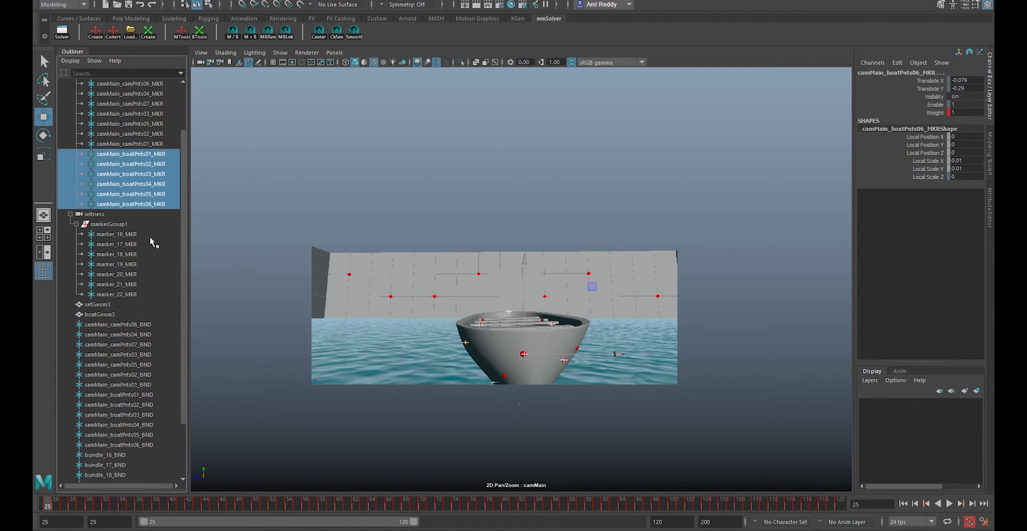
{"action": "left_click_drag", "start_coordinate": [153, 234], "coordinate": [143, 295]}
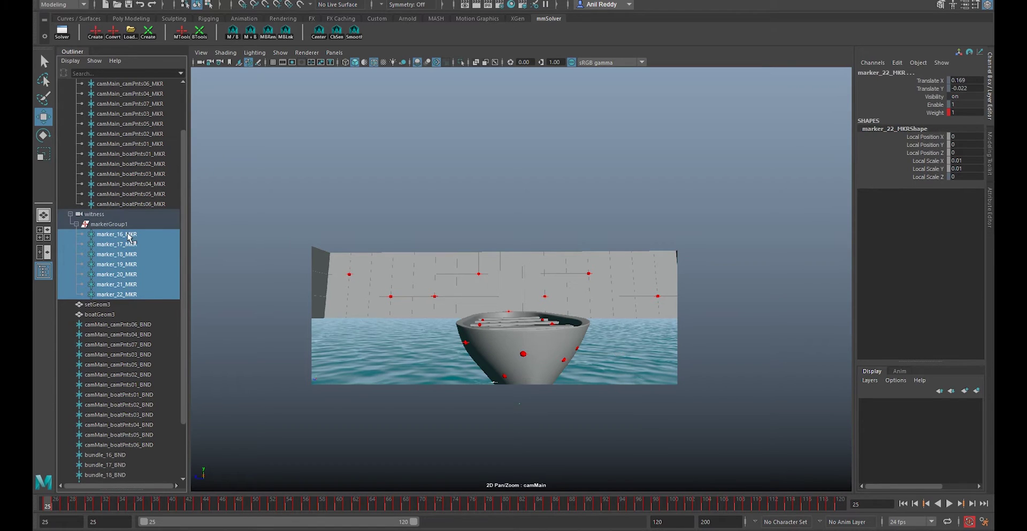
{"action": "left_click", "coordinate": [110, 214]}
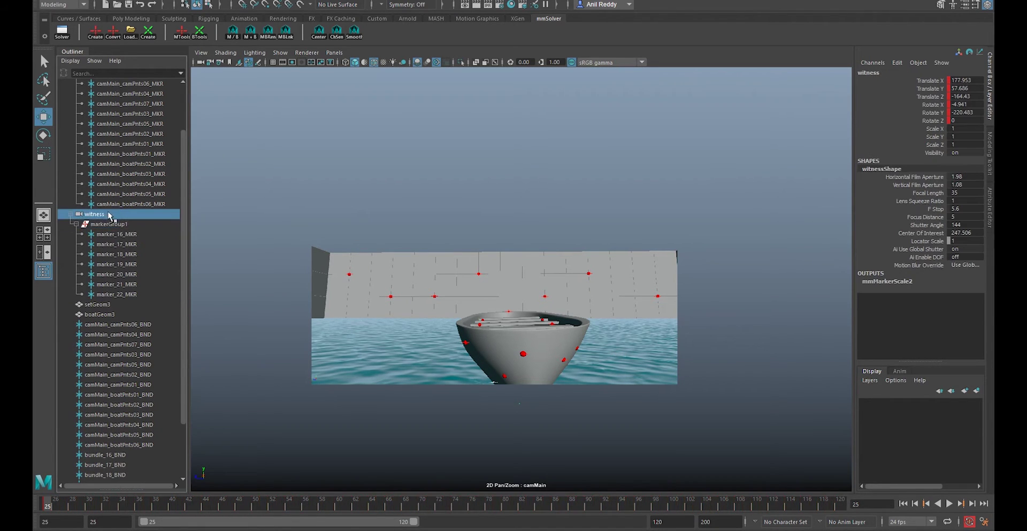
{"action": "middle_click_drag", "start_coordinate": [111, 214], "coordinate": [289, 258]}
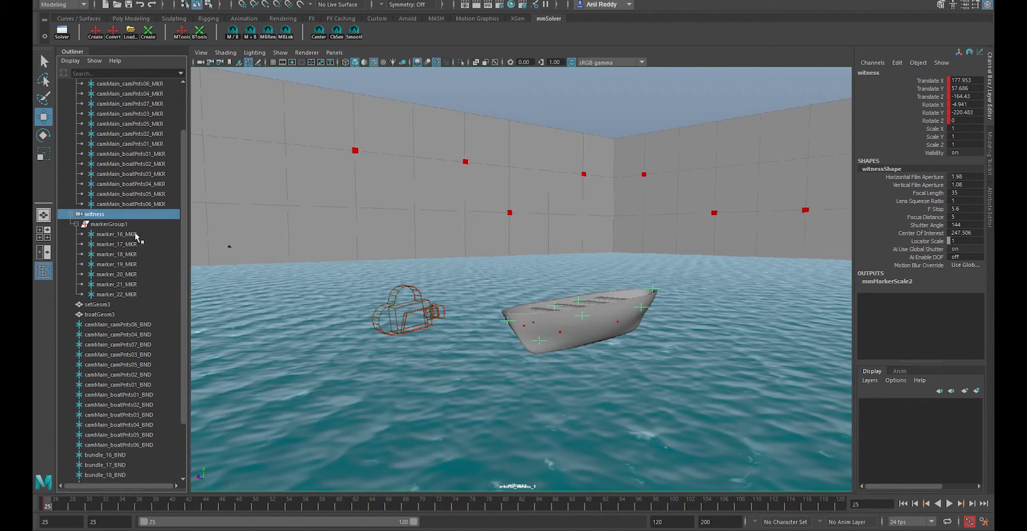
{"action": "left_click_drag", "start_coordinate": [155, 235], "coordinate": [140, 294]}
{"action": "left_click", "coordinate": [254, 36]}
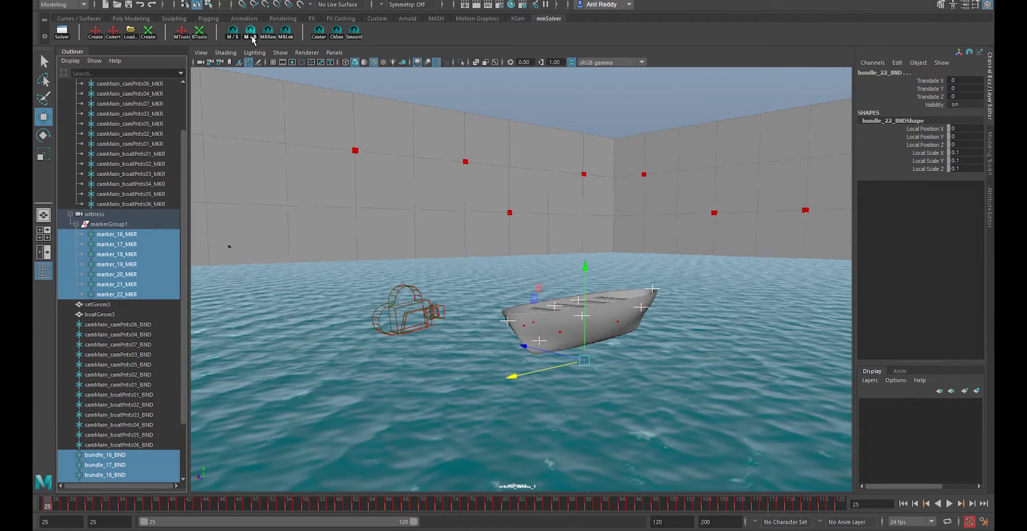
{"action": "left_click", "coordinate": [235, 36]}
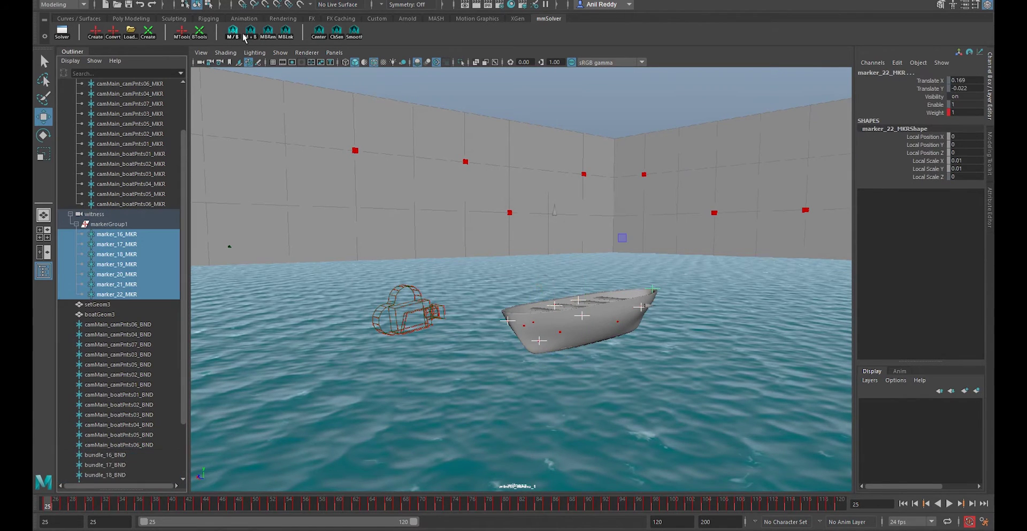
{"action": "left_click", "coordinate": [268, 33]}
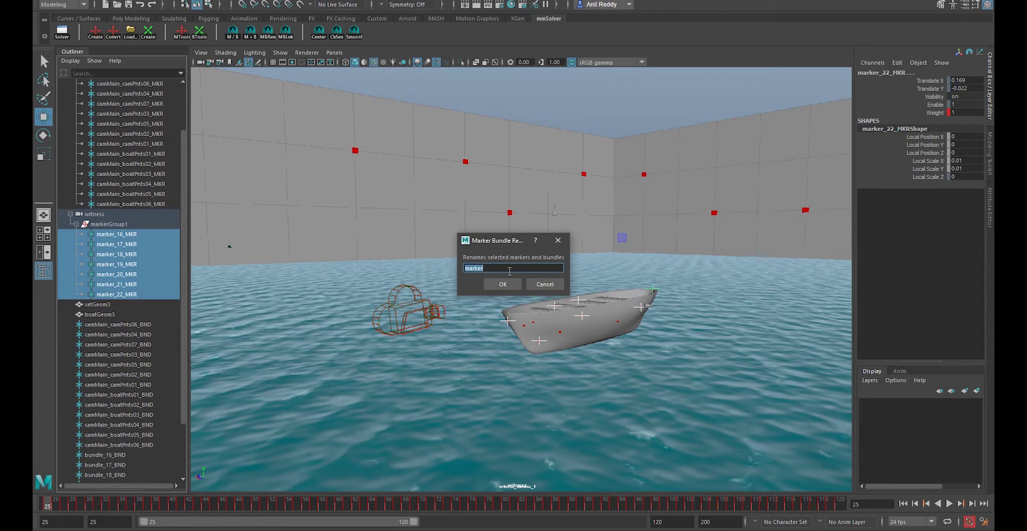
{"action": "type", "text": "witness_boatPnts"}
{"action": "key", "text": "Return"}
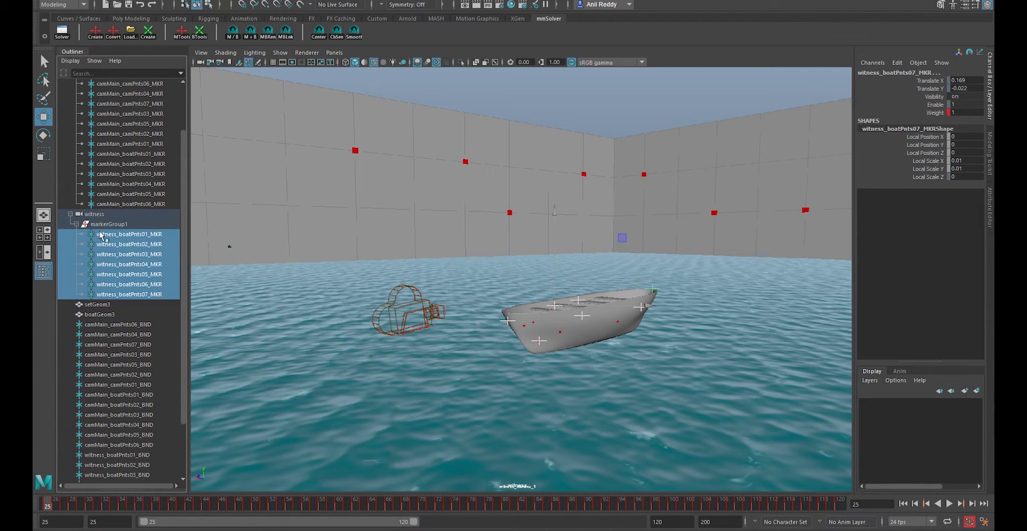
Look through camMain and ray-cast all of its camPnts and boatPnts markers onto the scene geometry
{"action": "scroll", "coordinate": [102, 236], "scroll_direction": "up", "scroll_amount": 2}
{"action": "left_click", "coordinate": [335, 53]}
{"action": "mouse_move", "coordinate": [375, 62]}
{"action": "left_click", "coordinate": [447, 66]}
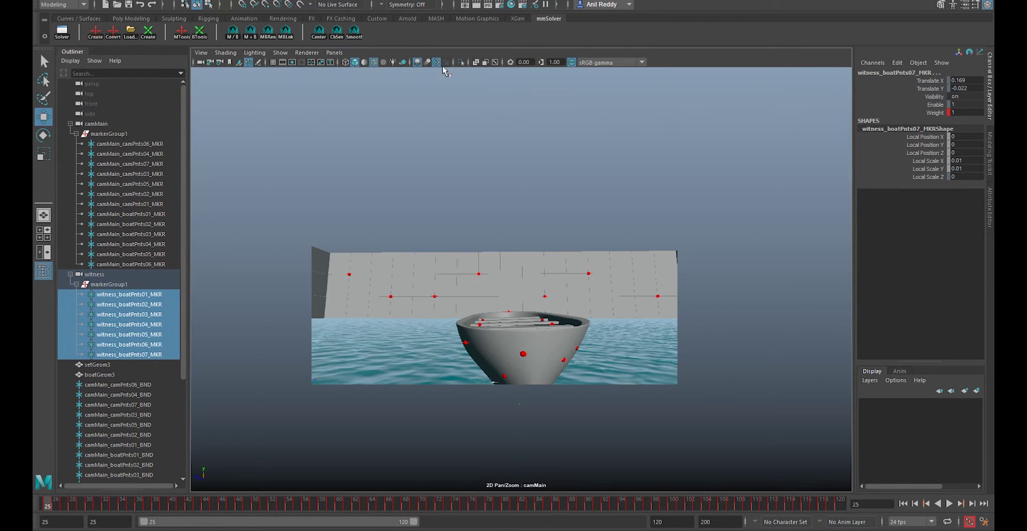
{"action": "left_click_drag", "start_coordinate": [156, 145], "coordinate": [150, 266]}
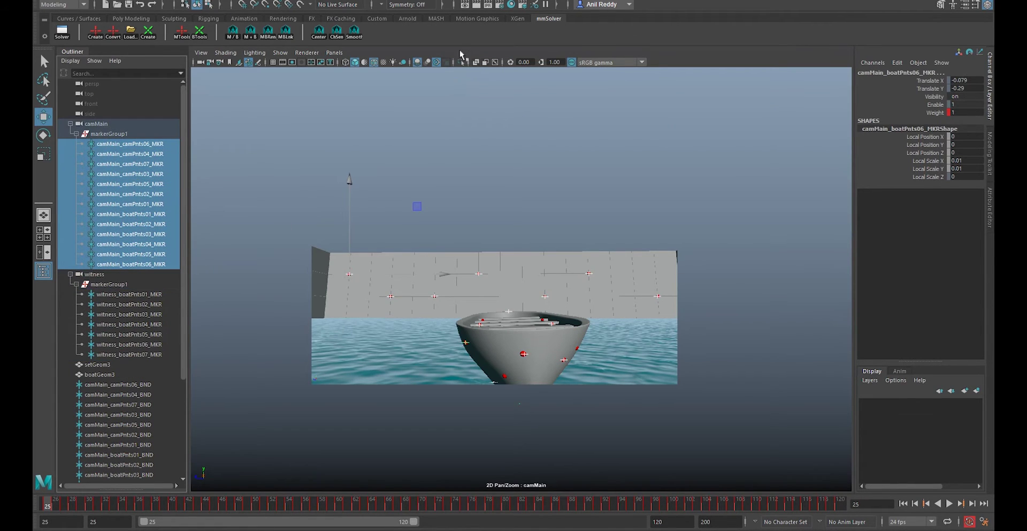
{"action": "right_click", "coordinate": [200, 37]}
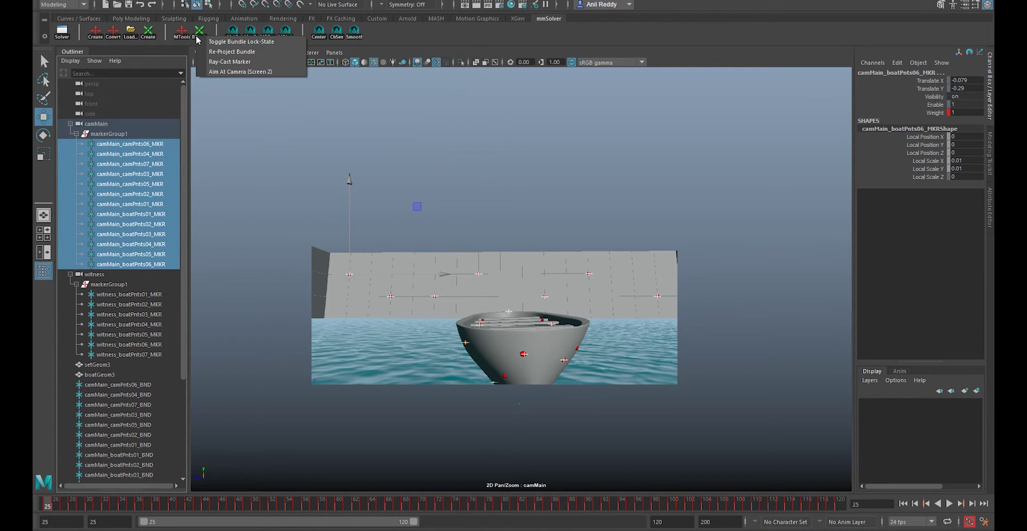
{"action": "left_click", "coordinate": [231, 62]}
Switch to the persp view and turn on the display of polygons
{"action": "left_click", "coordinate": [334, 53]}
{"action": "mouse_move", "coordinate": [374, 62]}
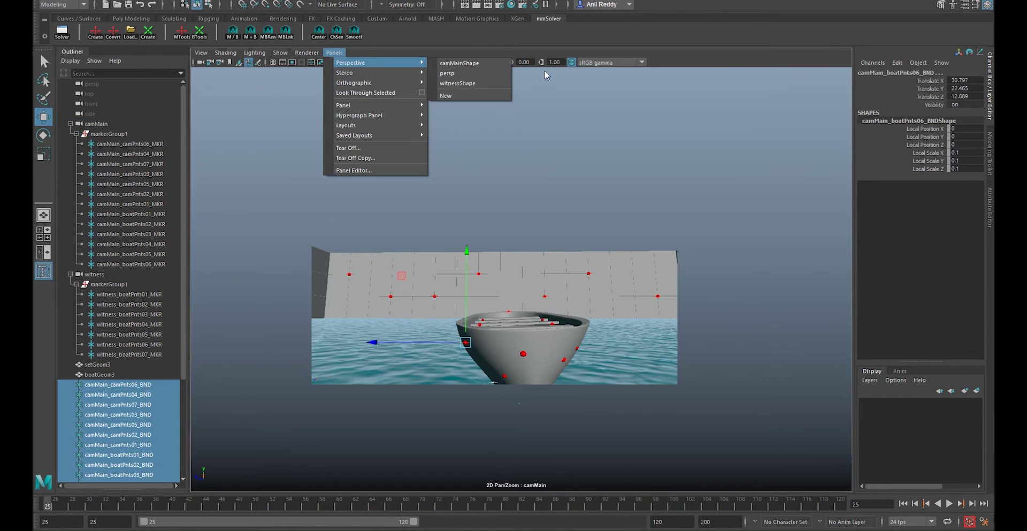
{"action": "left_click", "coordinate": [480, 75]}
{"action": "left_click", "coordinate": [279, 52]}
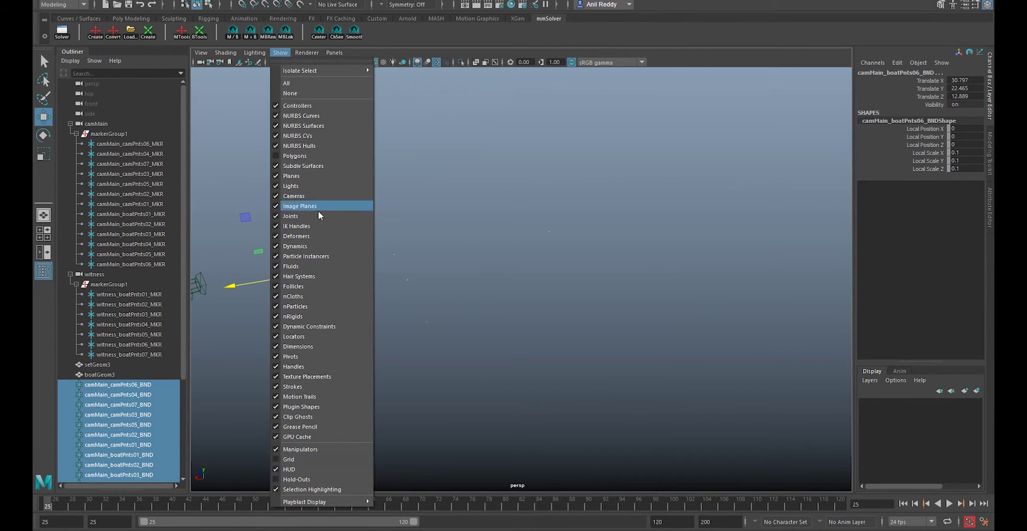
{"action": "left_click", "coordinate": [315, 157]}
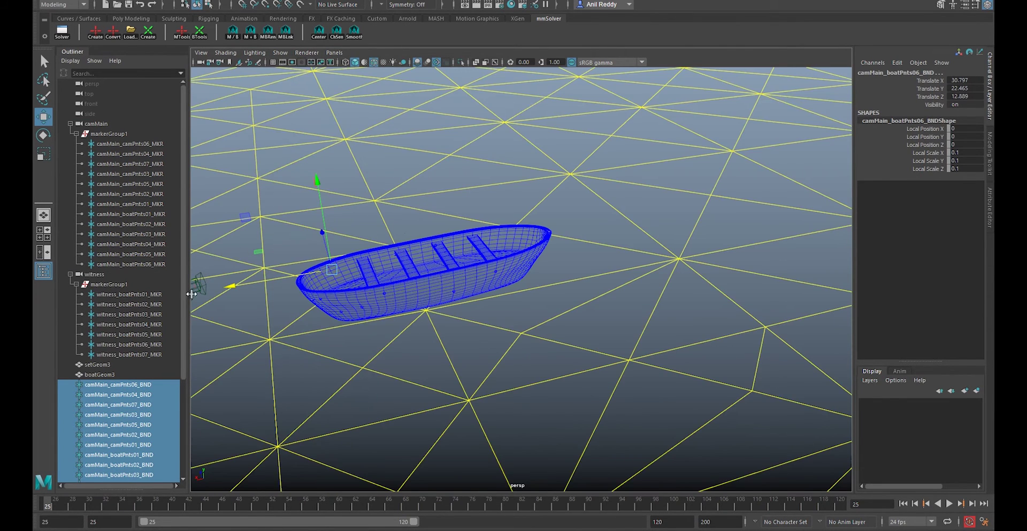
Step through the camMain bundles one by one in the persp view to check their positions on the walls and boat
{"action": "scroll", "coordinate": [135, 364], "scroll_direction": "down", "scroll_amount": 5}
{"action": "left_click", "coordinate": [138, 255]}
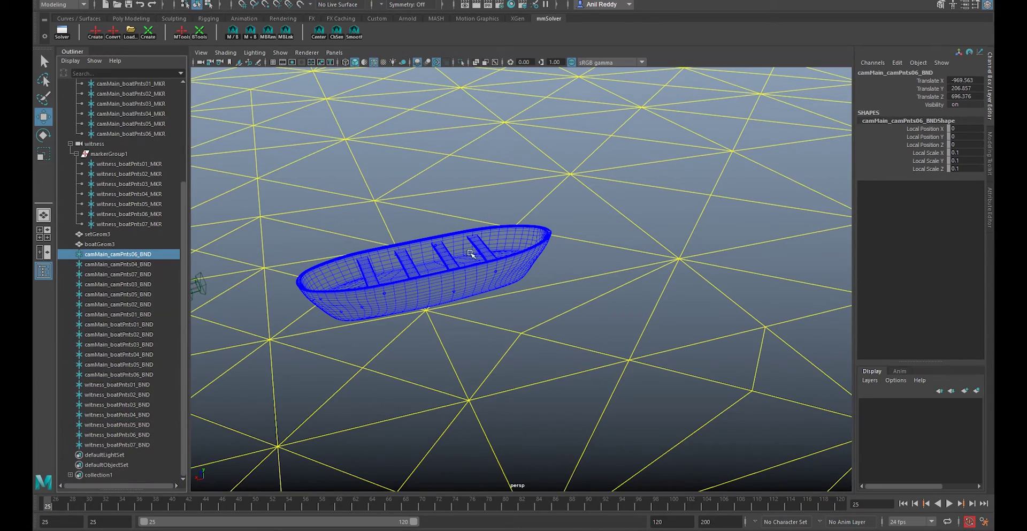
{"action": "right_click_drag", "start_coordinate": [568, 289], "coordinate": [299, 168], "text": "alt"}
{"action": "left_click_drag", "start_coordinate": [457, 238], "coordinate": [471, 292], "text": "alt"}
{"action": "key", "text": "Right"}
{"action": "key", "text": "Right"}
{"action": "key", "text": "Right"}
{"action": "key", "text": "Right"}
{"action": "key", "text": "Right"}
{"action": "key", "text": "Right"}
{"action": "key", "text": "Right"}
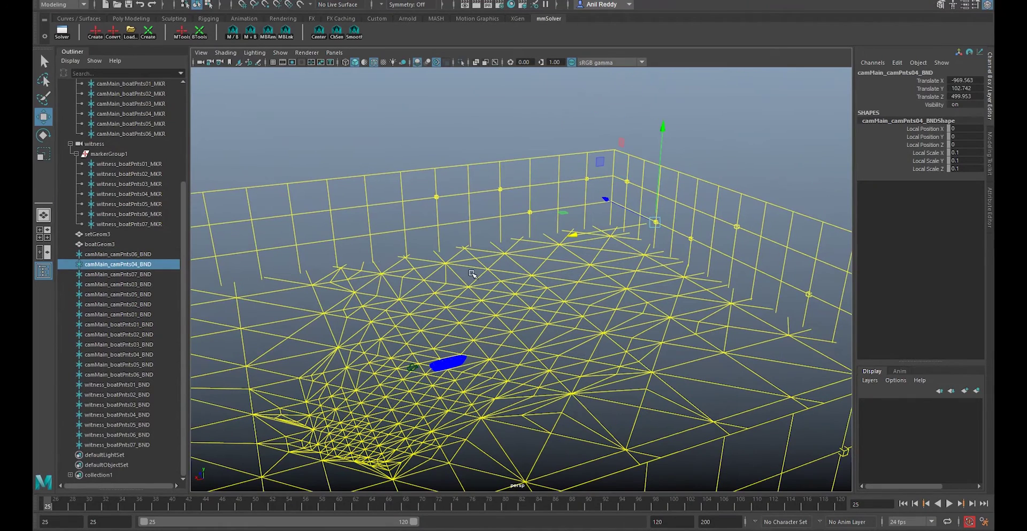
{"action": "key", "text": "Right"}
{"action": "key", "text": "Right"}
{"action": "key", "text": "Right"}
{"action": "key", "text": "Right"}
{"action": "key", "text": "Right"}
{"action": "key", "text": "Right"}
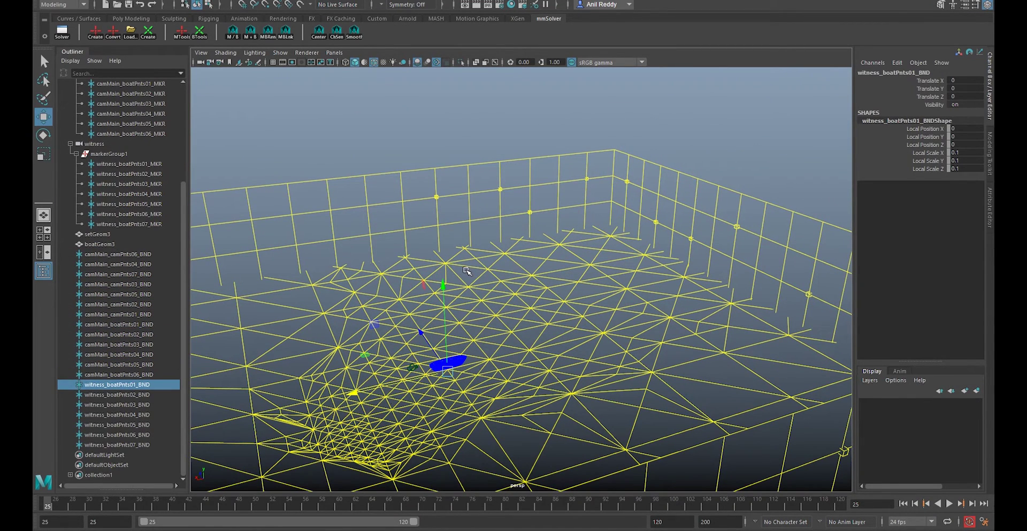
{"action": "key", "text": "Left"}
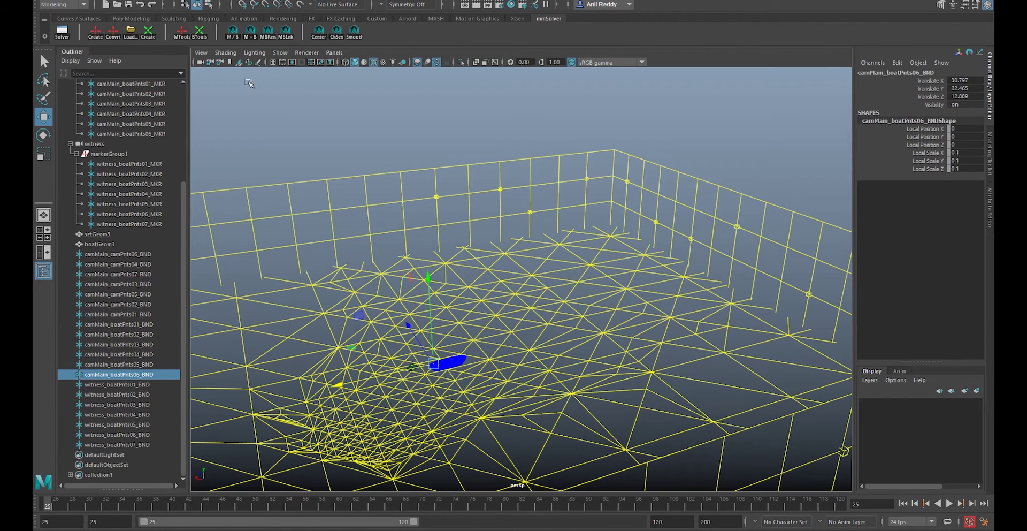
Look through the witness camera and ray-cast all witness_boatPnts markers onto the boat
{"action": "left_click", "coordinate": [334, 53]}
{"action": "mouse_move", "coordinate": [374, 59]}
{"action": "left_click", "coordinate": [481, 83]}
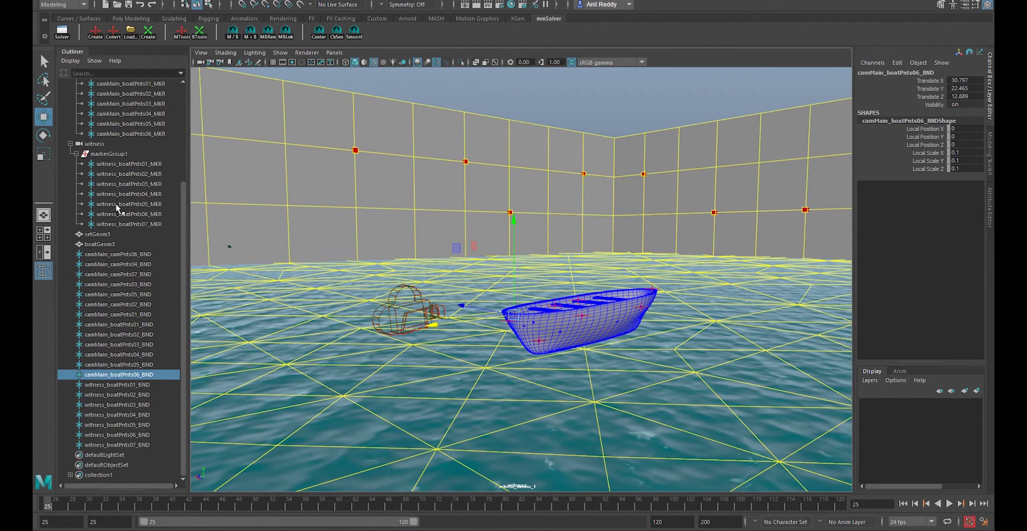
{"action": "left_click_drag", "start_coordinate": [128, 165], "coordinate": [134, 222]}
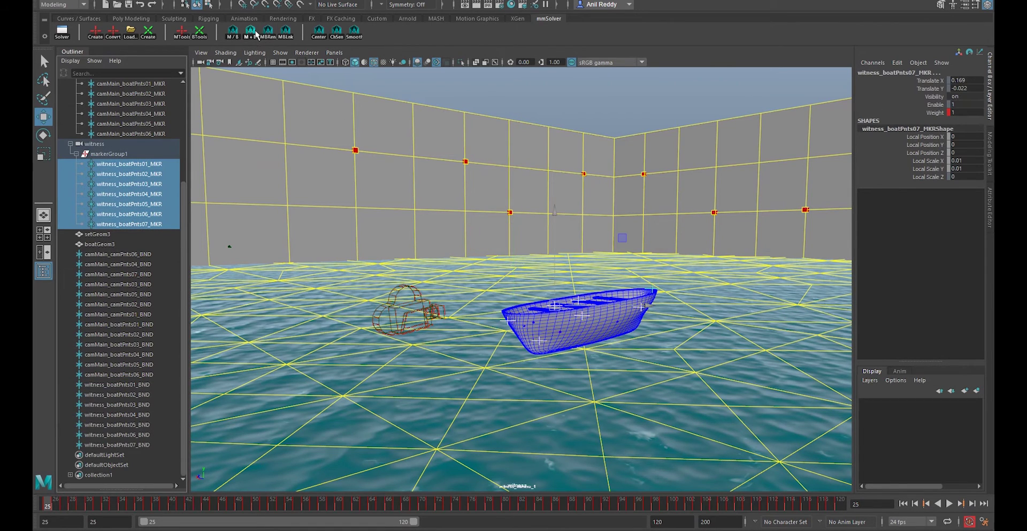
{"action": "left_click", "coordinate": [201, 35]}
{"action": "left_click", "coordinate": [233, 63]}
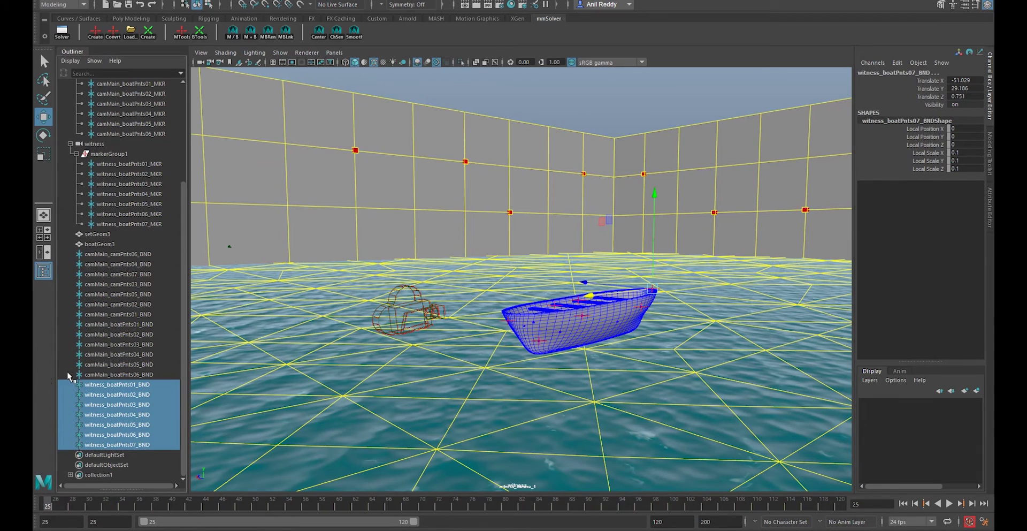
Parent all camMain_boatPnts and witness_boatPnts bundles under boatGeom3 and toggle their lock state
{"action": "left_click_drag", "start_coordinate": [122, 324], "coordinate": [126, 444]}
{"action": "middle_click_drag", "start_coordinate": [124, 442], "coordinate": [101, 244]}
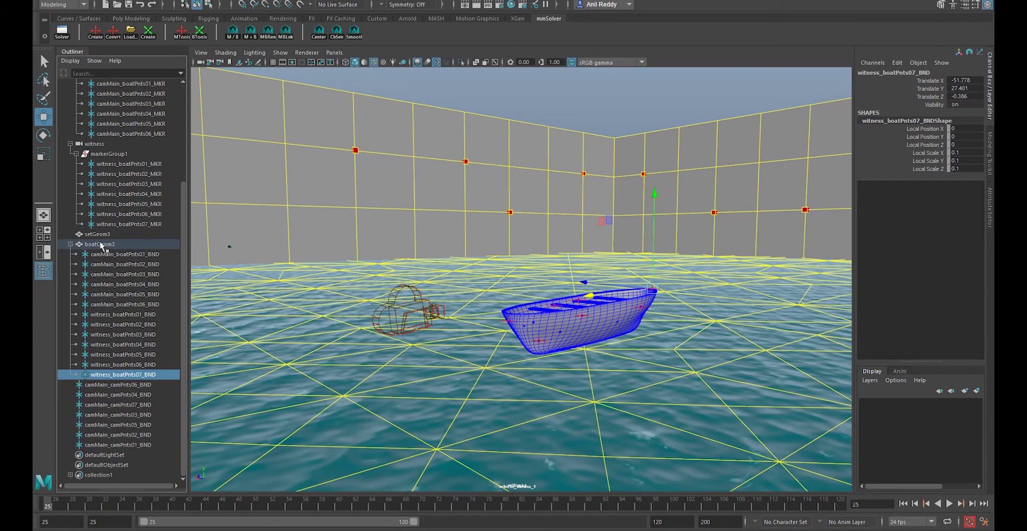
{"action": "left_click", "coordinate": [151, 255], "text": "shift"}
{"action": "left_click", "coordinate": [202, 37]}
{"action": "left_click", "coordinate": [206, 43]}
Toggle the lock state of all seven camMain_camPnts bundles
{"action": "left_click_drag", "start_coordinate": [129, 383], "coordinate": [130, 448]}
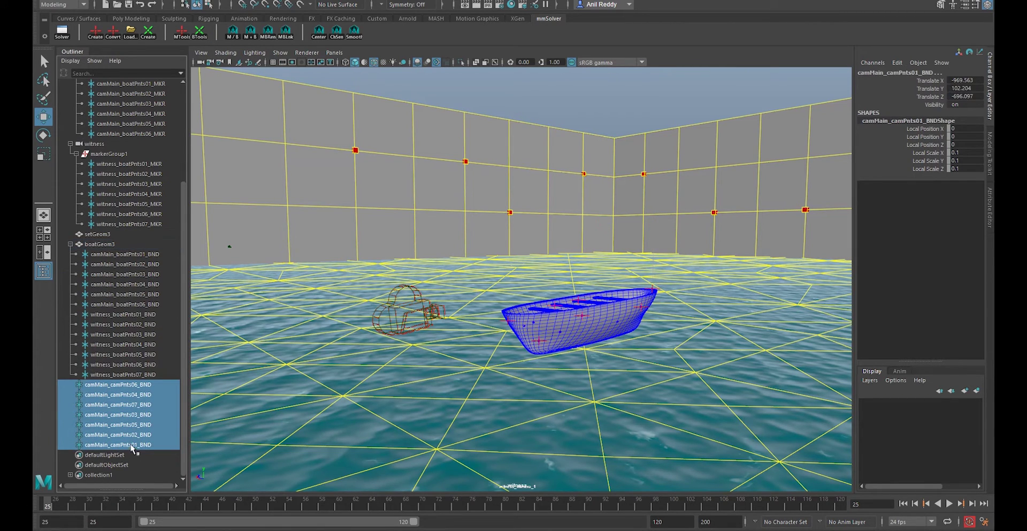
{"action": "left_click", "coordinate": [202, 38]}
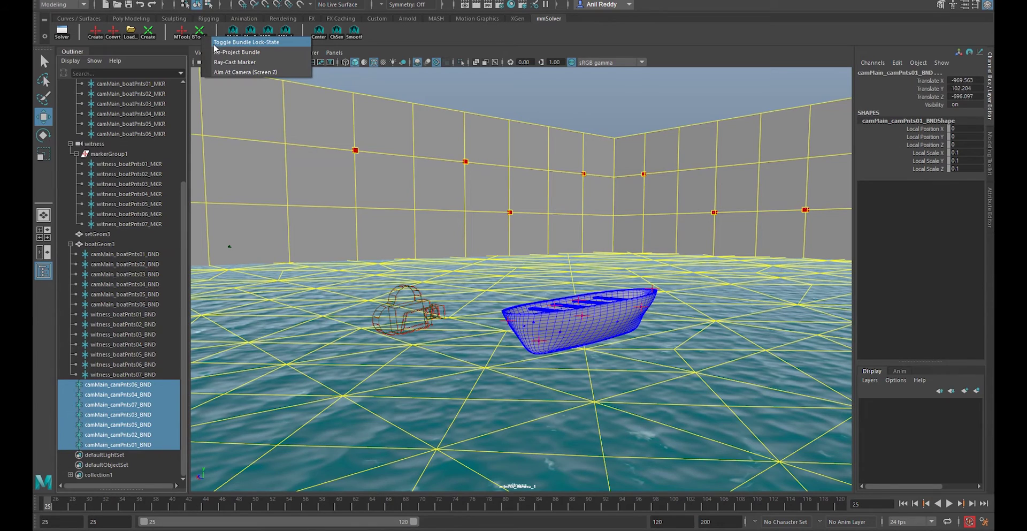
{"action": "left_click", "coordinate": [223, 47]}
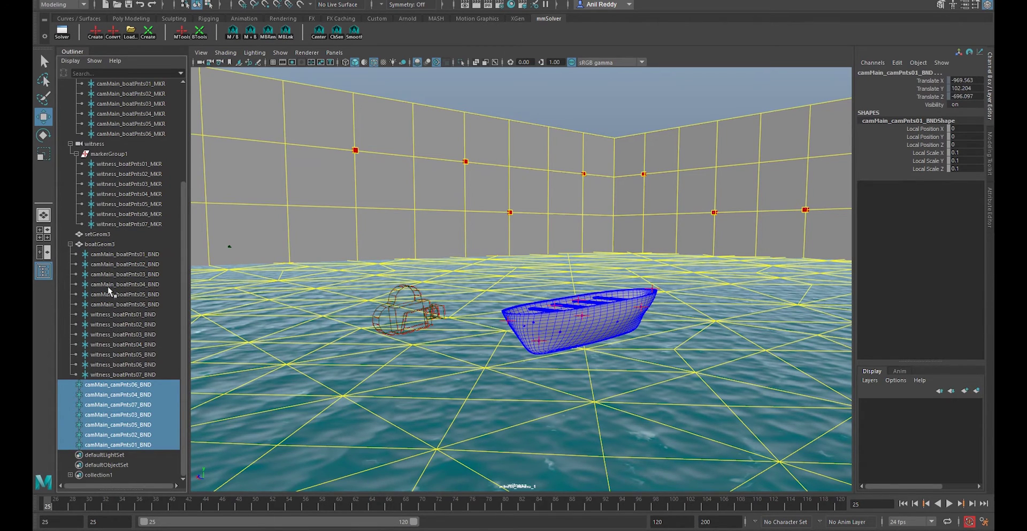
Add all camMain_camPnts and camMain_boatPnts markers to the mmSolver input objects of collection1
{"action": "left_click", "coordinate": [71, 244]}
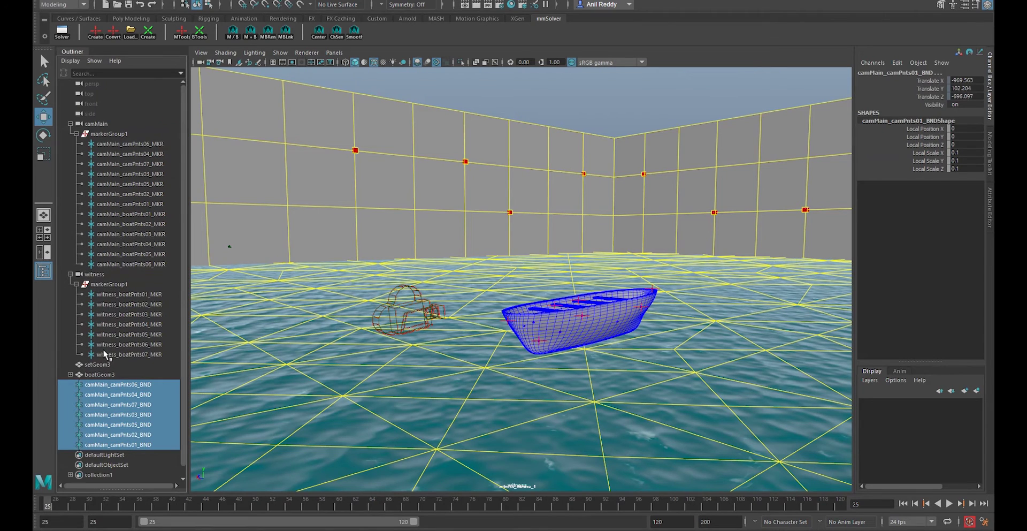
{"action": "left_click", "coordinate": [70, 274]}
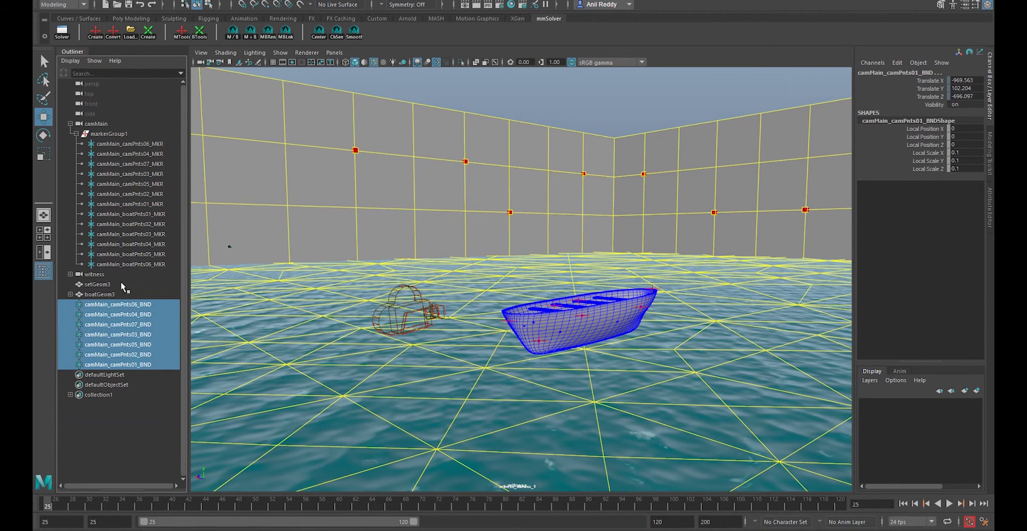
{"action": "left_click_drag", "start_coordinate": [136, 144], "coordinate": [136, 184]}
{"action": "left_click", "coordinate": [138, 264], "text": "shift"}
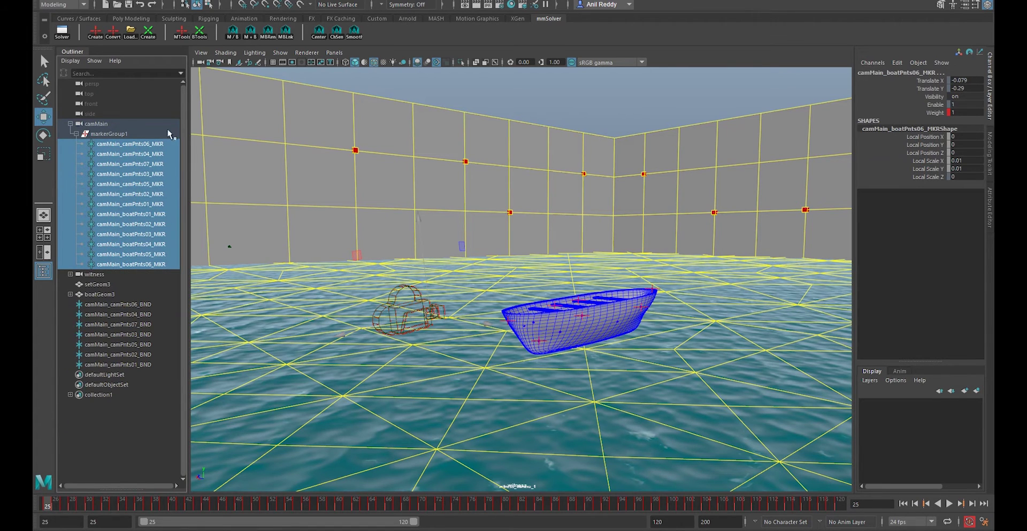
{"action": "left_click", "coordinate": [62, 31]}
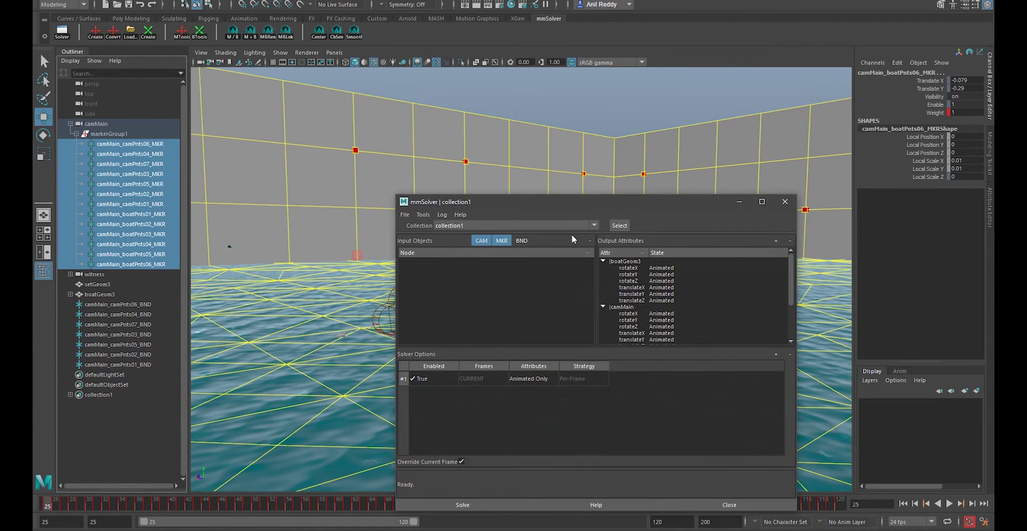
{"action": "scroll", "coordinate": [665, 296], "scroll_direction": "down", "scroll_amount": 3}
{"action": "scroll", "coordinate": [685, 301], "scroll_direction": "up", "scroll_amount": 3}
{"action": "scroll", "coordinate": [672, 297], "scroll_direction": "down", "scroll_amount": 3}
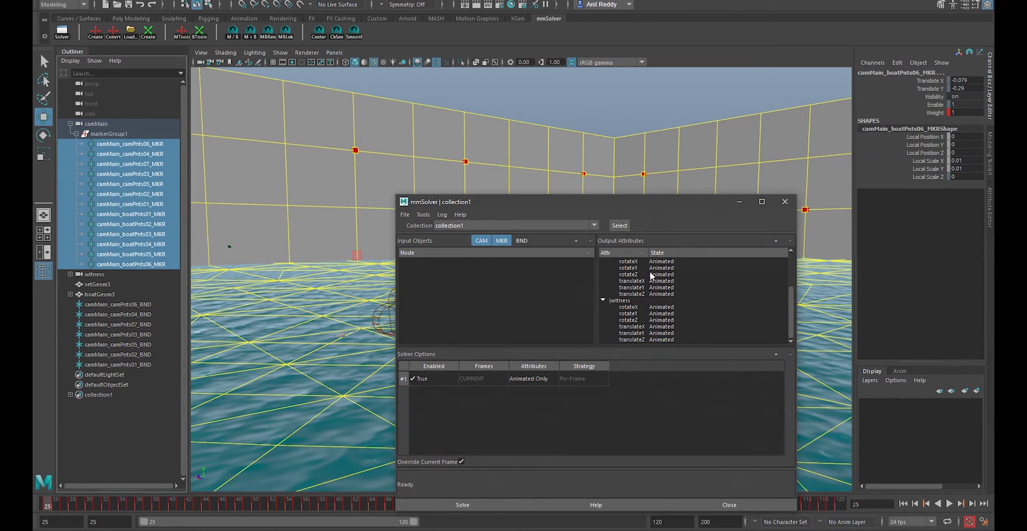
{"action": "scroll", "coordinate": [657, 314], "scroll_direction": "up", "scroll_amount": 3}
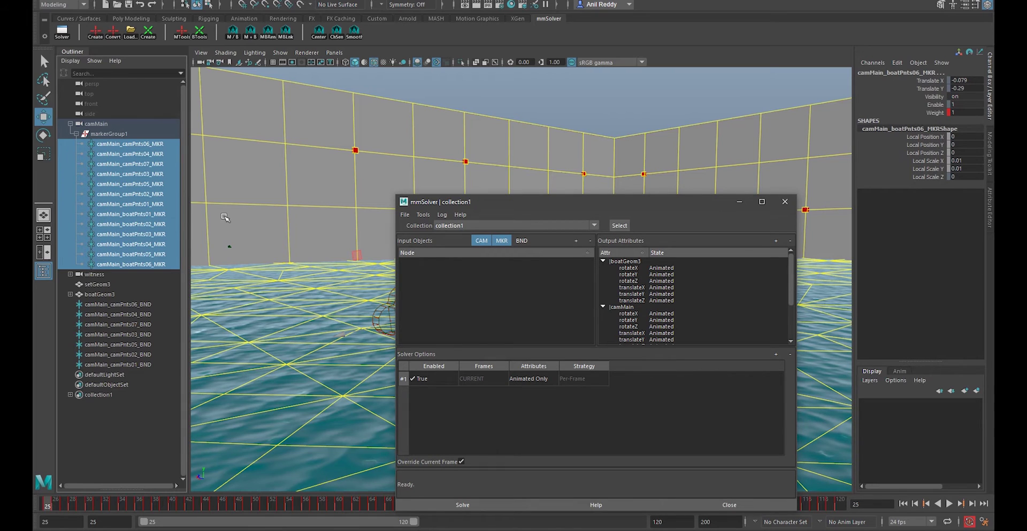
{"action": "left_click", "coordinate": [722, 62]}
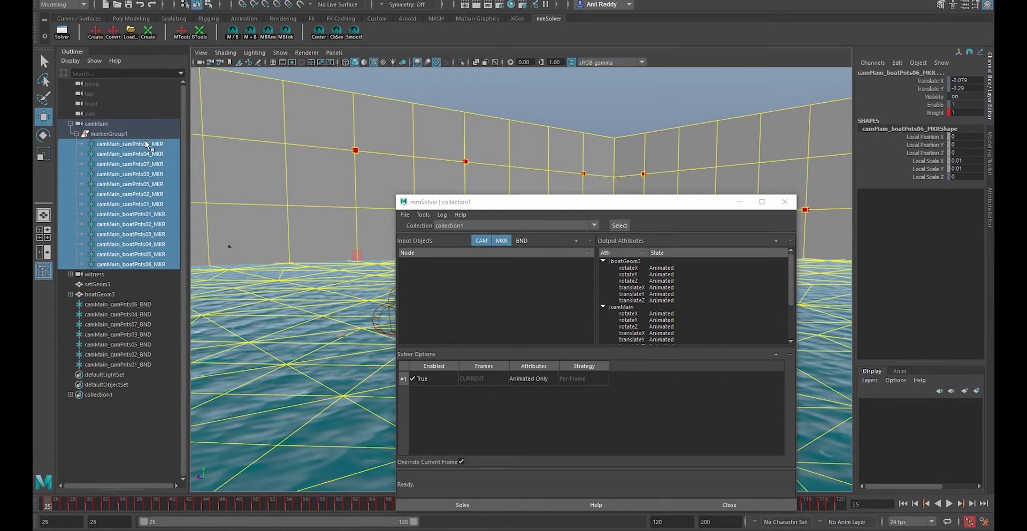
{"action": "left_click", "coordinate": [574, 240]}
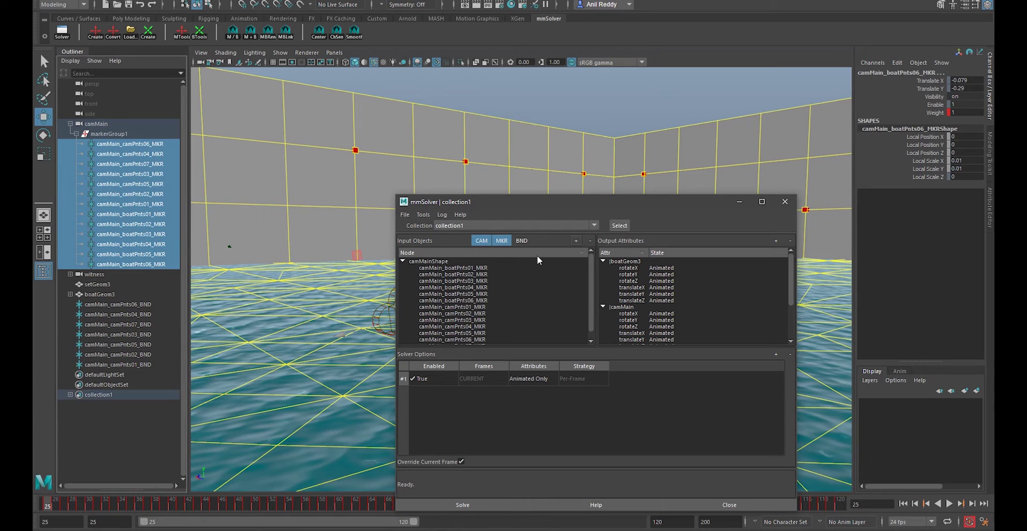
Add all seven witness_boatPnts markers to the solver's input objects and check the complete marker list
{"action": "left_click", "coordinate": [70, 274]}
{"action": "left_click_drag", "start_coordinate": [136, 295], "coordinate": [163, 355]}
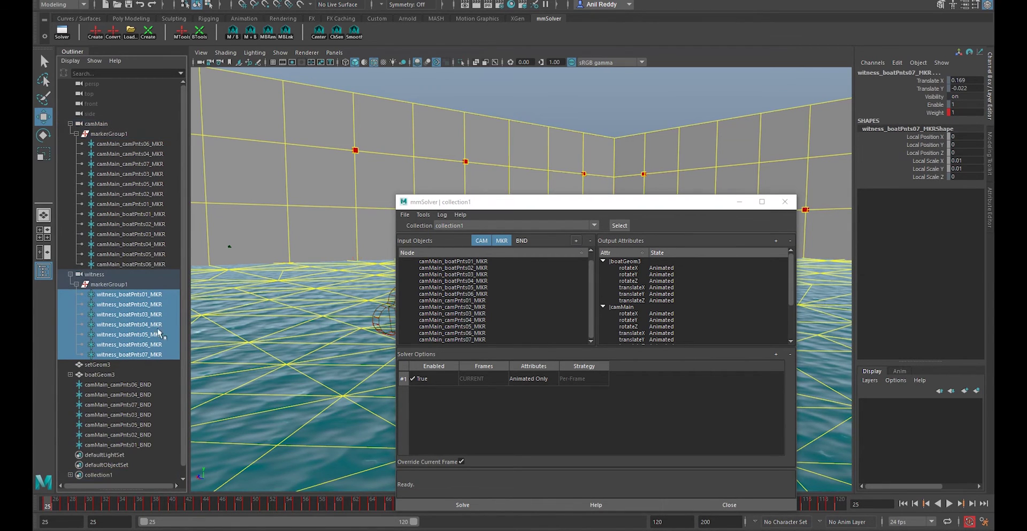
{"action": "left_click", "coordinate": [576, 240]}
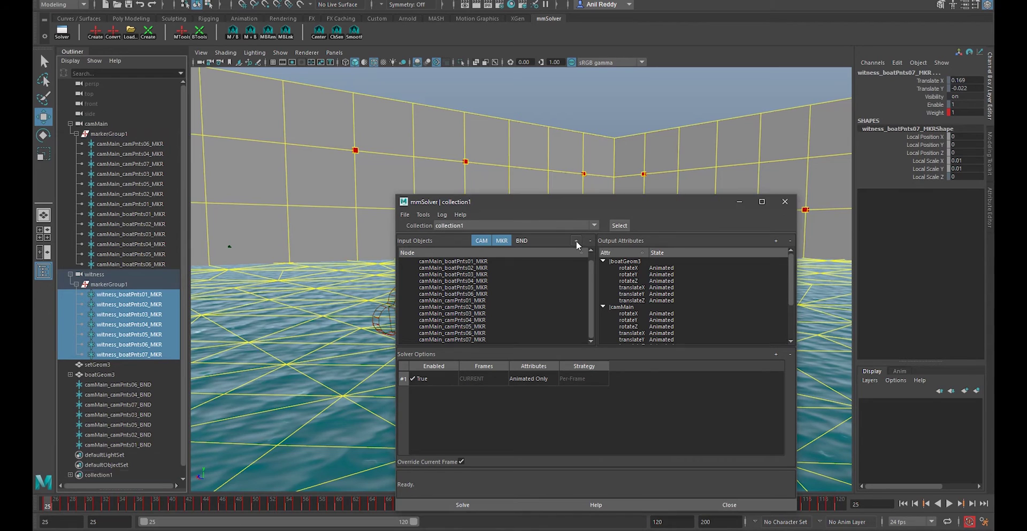
{"action": "scroll", "coordinate": [501, 293], "scroll_direction": "down", "scroll_amount": 2}
{"action": "scroll", "coordinate": [506, 295], "scroll_direction": "up", "scroll_amount": 3}
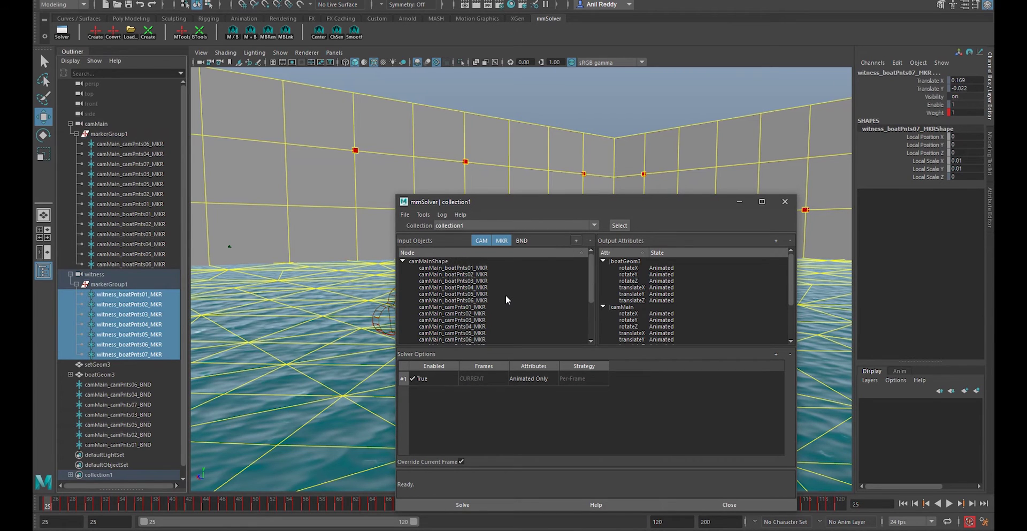
{"action": "left_click_drag", "start_coordinate": [528, 200], "coordinate": [493, 136]}
{"action": "left_click_drag", "start_coordinate": [360, 131], "coordinate": [285, 64]}
{"action": "scroll", "coordinate": [352, 178], "scroll_direction": "down", "scroll_amount": 1}
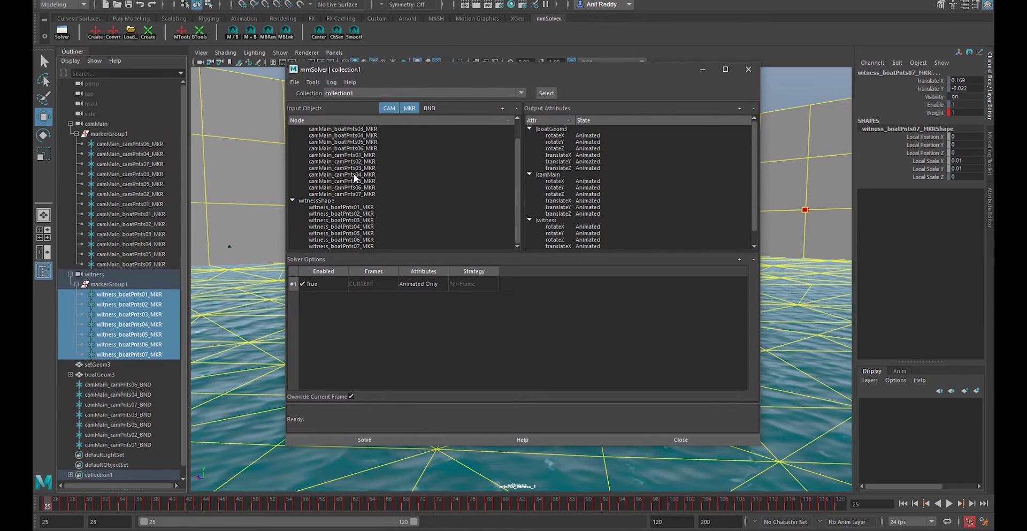
Turn off Override Current Frame in the solver and set the witness camera's Rotate Z to 0.001
{"action": "left_click", "coordinate": [350, 396]}
{"action": "left_click", "coordinate": [556, 220]}
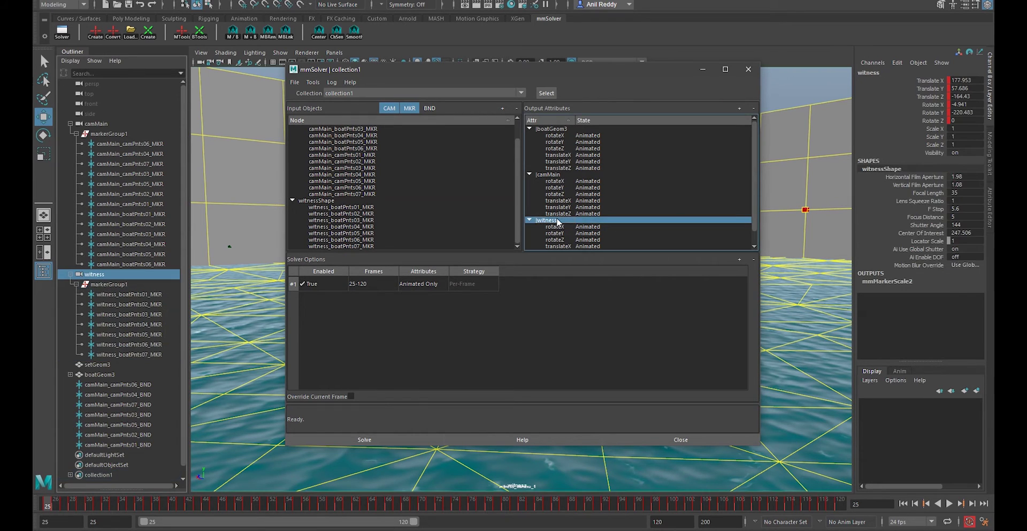
{"action": "left_click", "coordinate": [965, 121]}
{"action": "key", "text": "Return"}
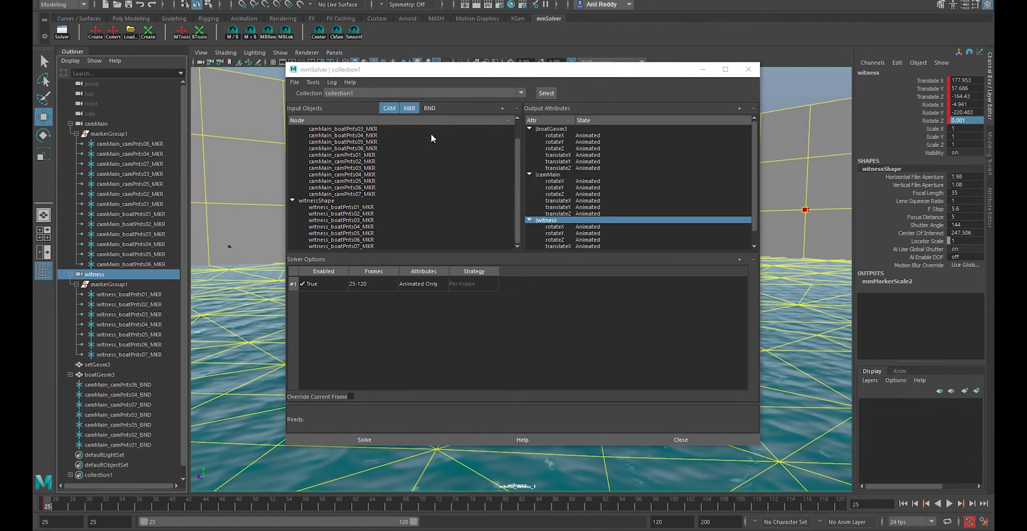
Go through the solver's output objects and set boatGeom3's Rotate X, Y and Z to 0.001
{"action": "left_click", "coordinate": [561, 168]}
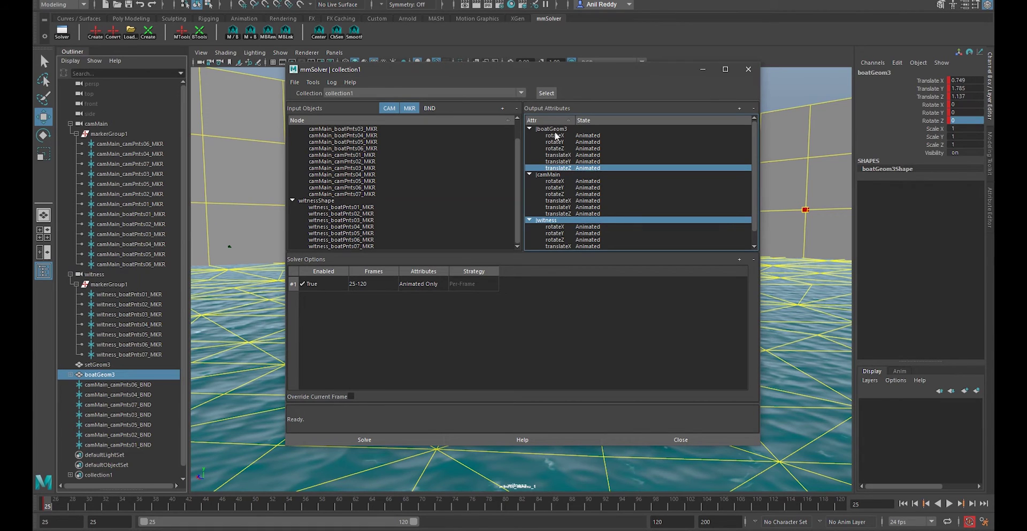
{"action": "left_click", "coordinate": [550, 175]}
{"action": "left_click", "coordinate": [551, 175]}
{"action": "left_click", "coordinate": [555, 167]}
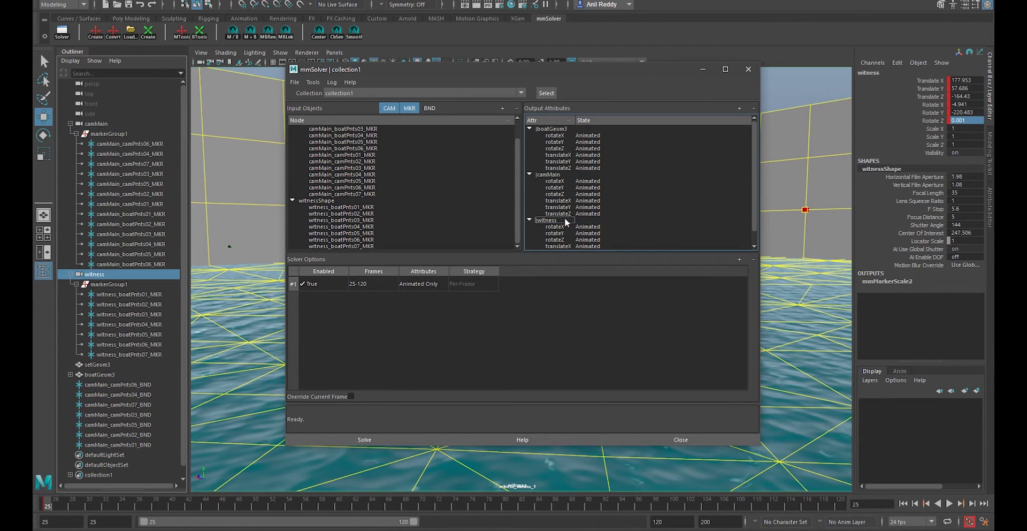
{"action": "left_click", "coordinate": [554, 174]}
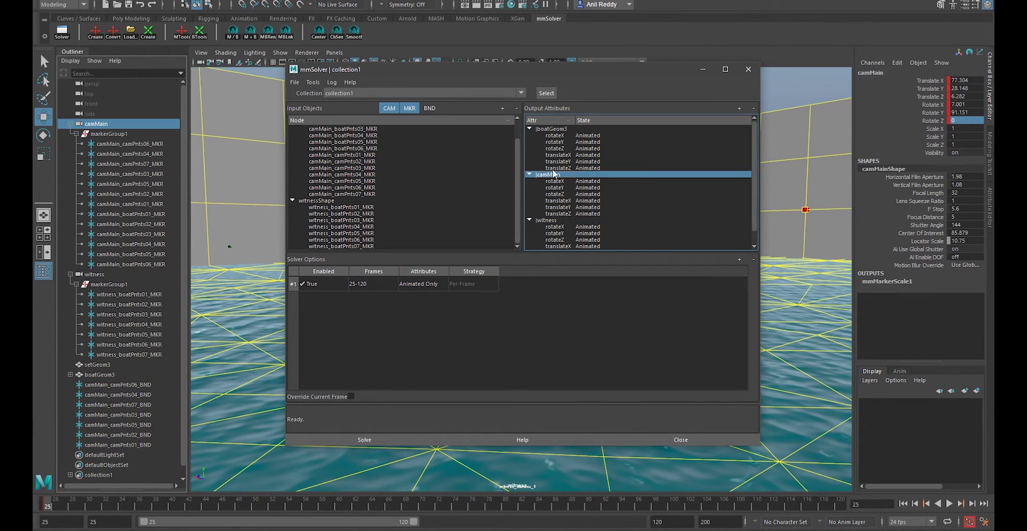
{"action": "left_click", "coordinate": [552, 130]}
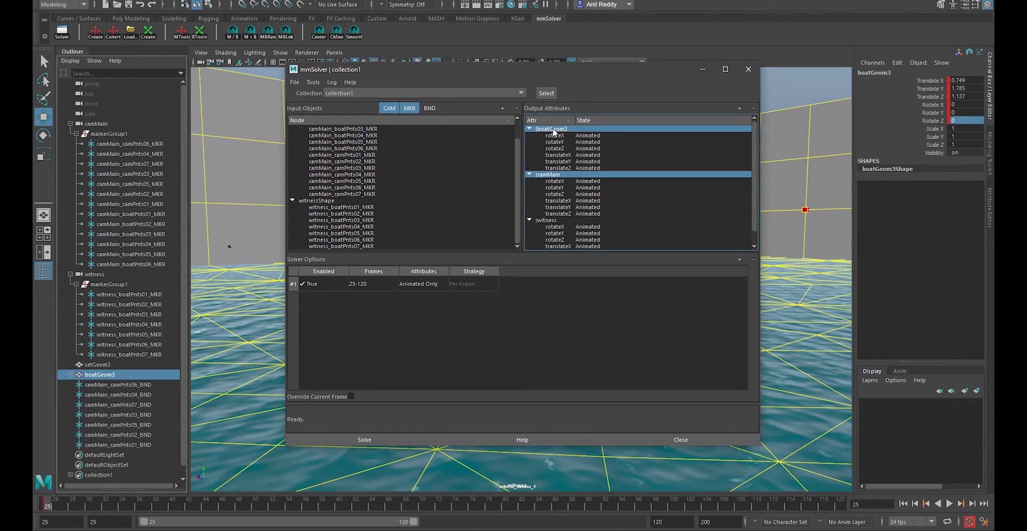
{"action": "left_click", "coordinate": [571, 134], "text": "ctrl"}
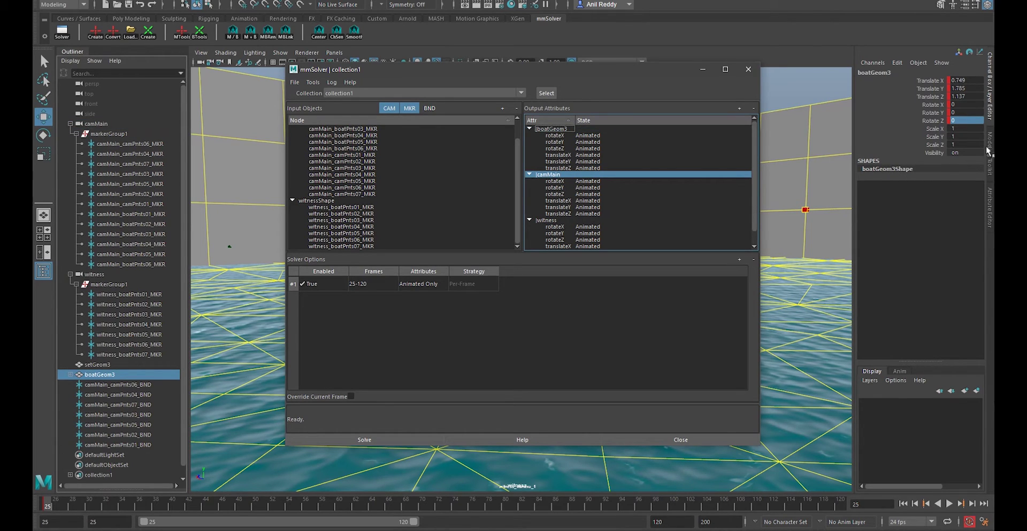
{"action": "left_click_drag", "start_coordinate": [959, 107], "coordinate": [962, 121]}
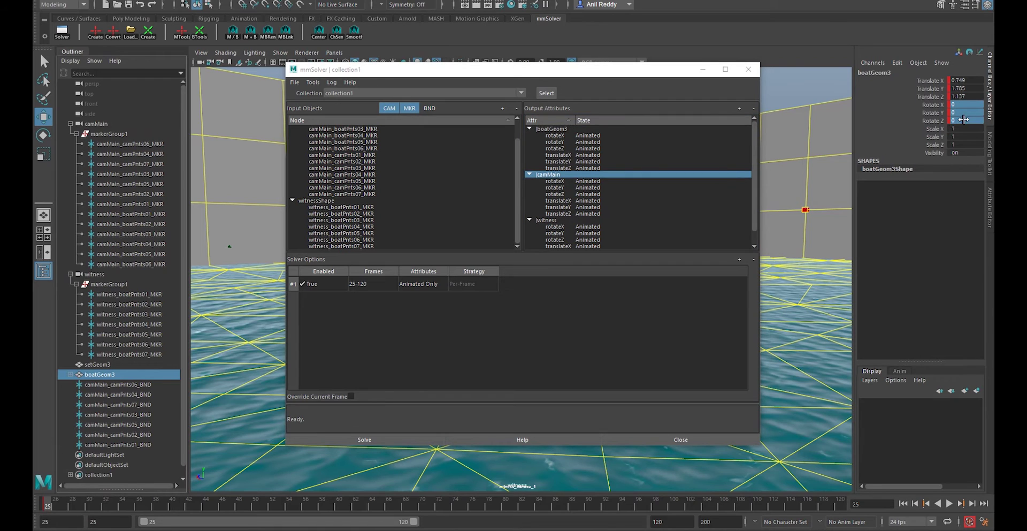
{"action": "type", "text": "0.001"}
{"action": "key", "text": "Return"}
Solve collection1 over frames 25-120 and play back the result through the witness camera
{"action": "left_click", "coordinate": [669, 75]}
{"action": "left_click_drag", "start_coordinate": [653, 75], "coordinate": [664, 95]}
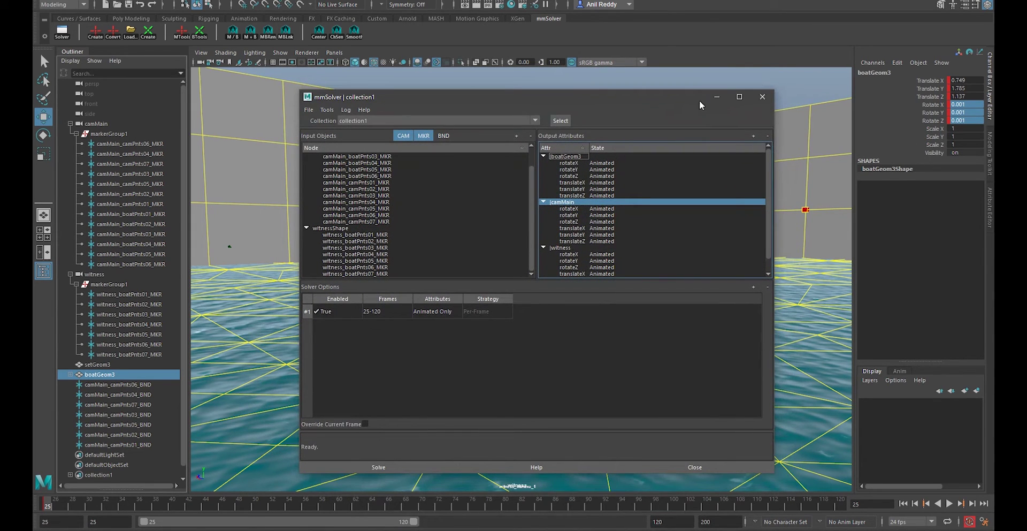
{"action": "mouse_move", "coordinate": [562, 98]}
{"action": "left_mouse_down"}
{"action": "mouse_move", "coordinate": [531, 115]}
{"action": "mouse_move", "coordinate": [565, 98]}
{"action": "left_mouse_up"}
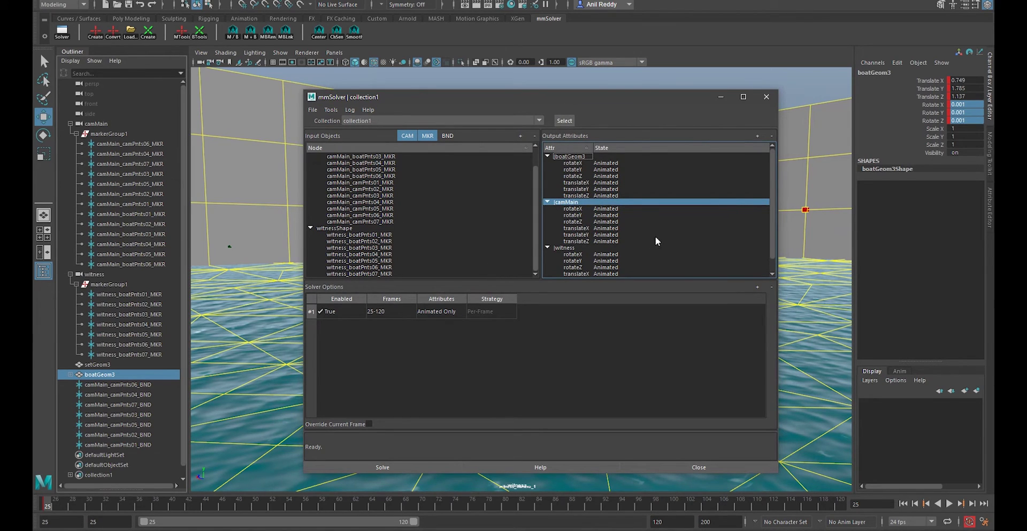
{"action": "scroll", "coordinate": [630, 221], "scroll_direction": "down", "scroll_amount": 1}
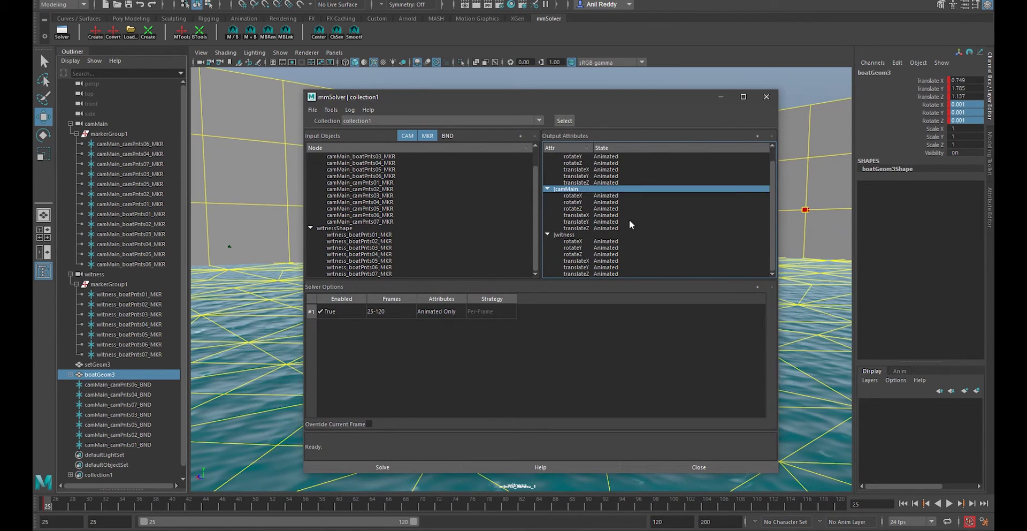
{"action": "left_click", "coordinate": [376, 463]}
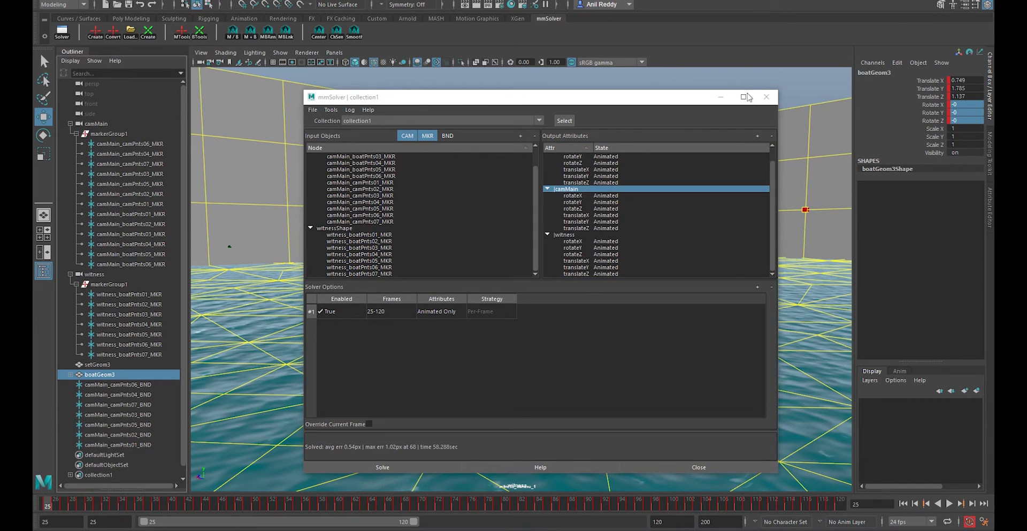
{"action": "left_click", "coordinate": [719, 97]}
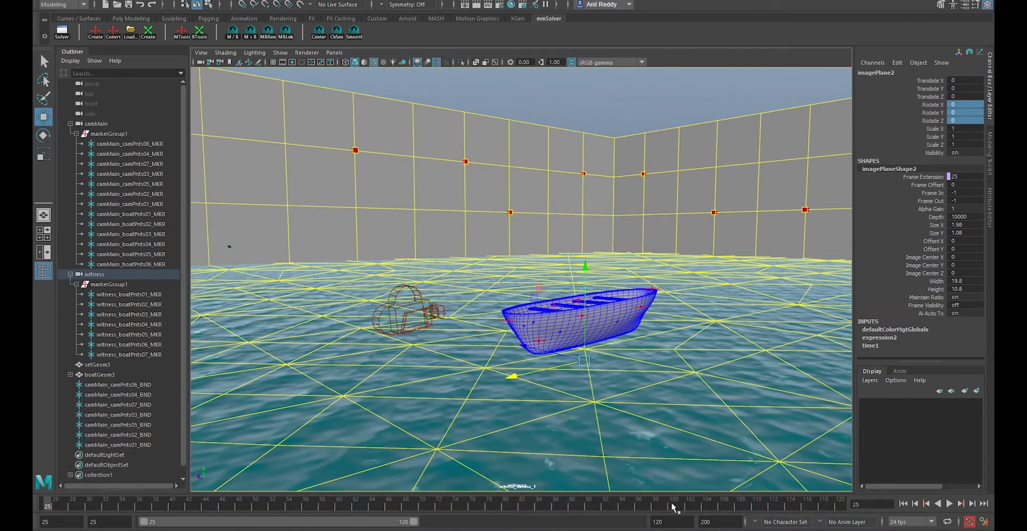
{"action": "key", "text": "alt+v"}
{"action": "left_click_drag", "start_coordinate": [351, 506], "coordinate": [47, 492]}
Break the connections on the witness camera's translate and rotate channels, lock them, and review their state in the solver
{"action": "left_click", "coordinate": [107, 274]}
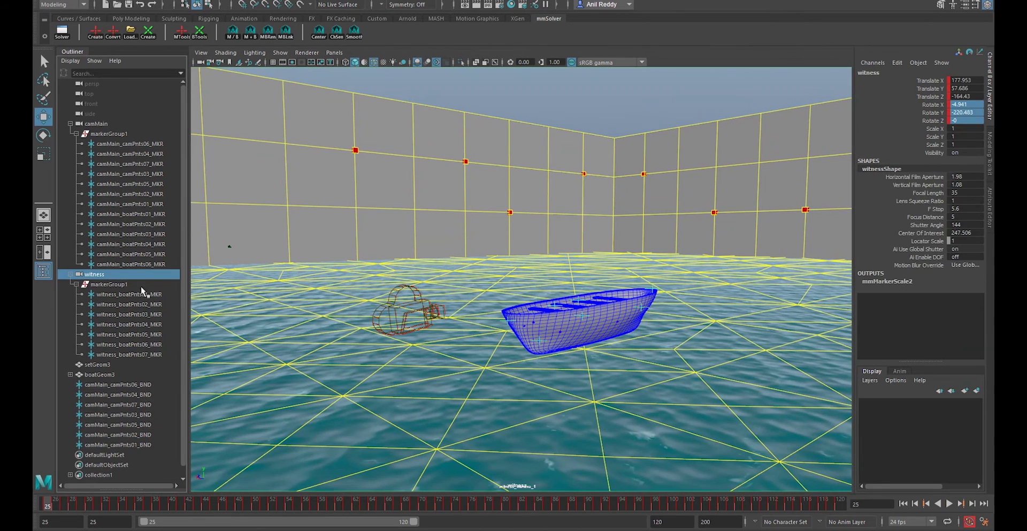
{"action": "left_click_drag", "start_coordinate": [913, 92], "coordinate": [910, 120]}
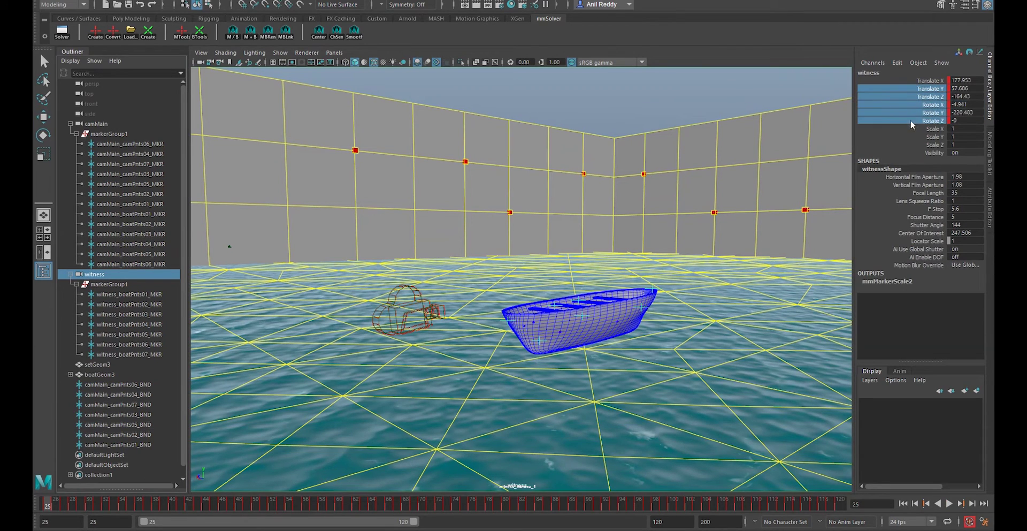
{"action": "left_click_drag", "start_coordinate": [934, 81], "coordinate": [927, 121]}
{"action": "right_click", "coordinate": [937, 105]}
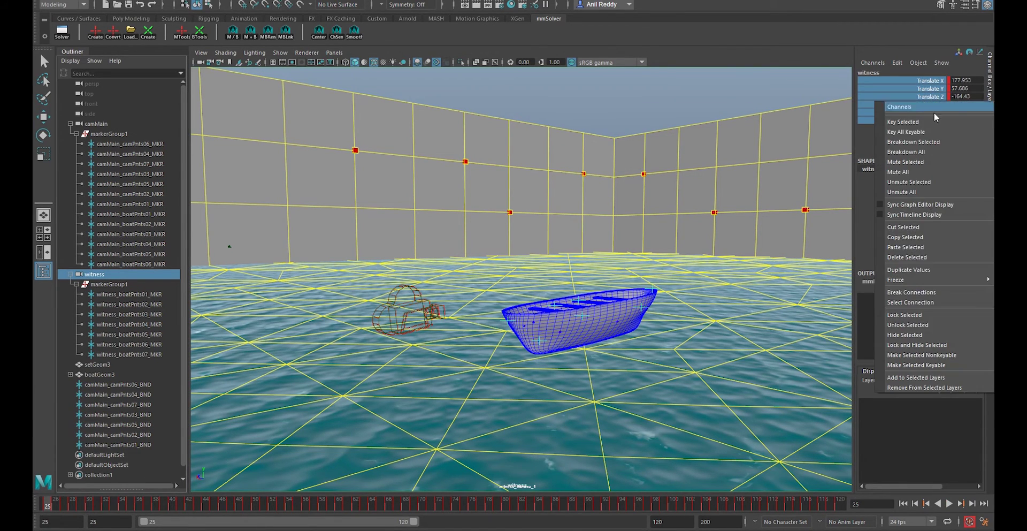
{"action": "left_click", "coordinate": [912, 293]}
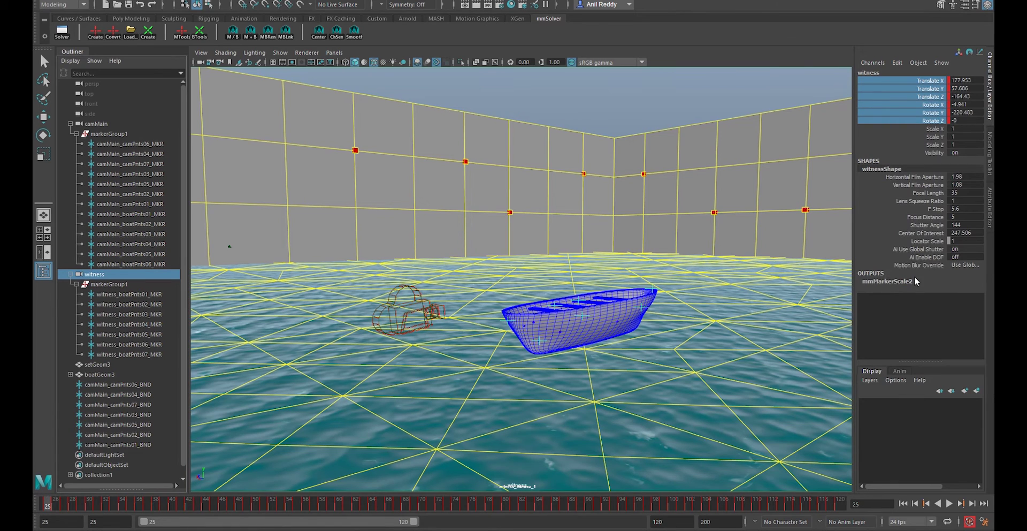
{"action": "right_click", "coordinate": [910, 97]}
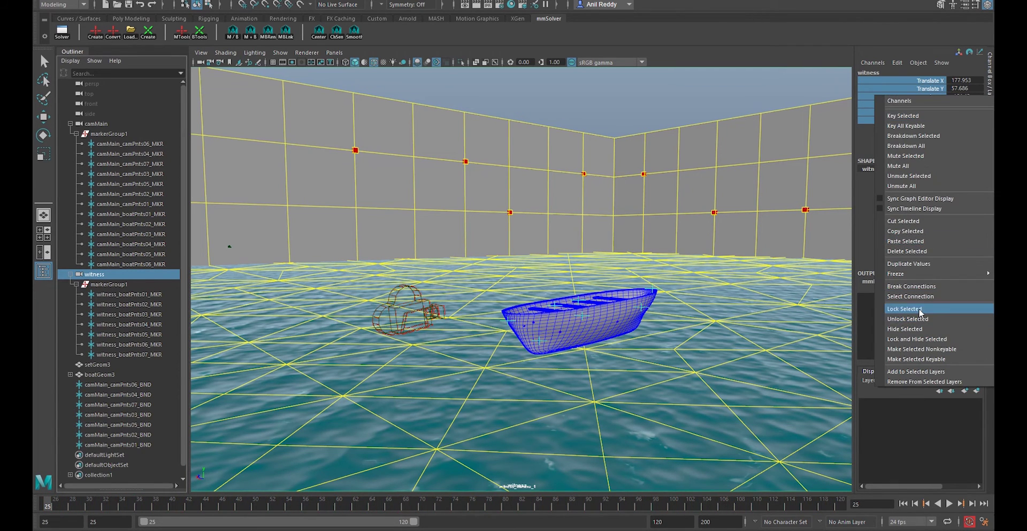
{"action": "left_click", "coordinate": [920, 308]}
{"action": "key", "text": "alt+Tab"}
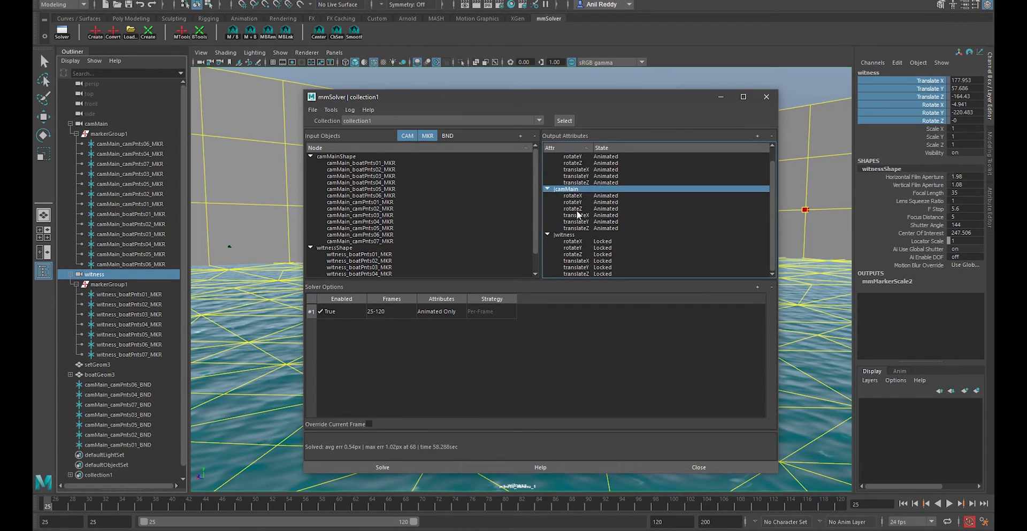
{"action": "scroll", "coordinate": [625, 238], "scroll_direction": "up", "scroll_amount": 1}
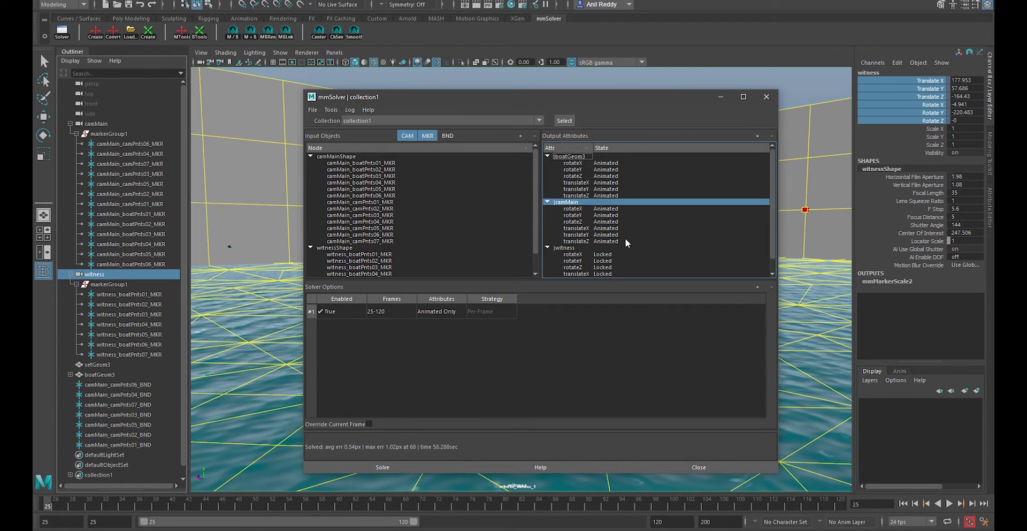
Re-solve collection1 over frames 25-120 with the witness camera locked, then minimize the solver and play back the boat in the witness view
{"action": "scroll", "coordinate": [584, 252], "scroll_direction": "down", "scroll_amount": 1}
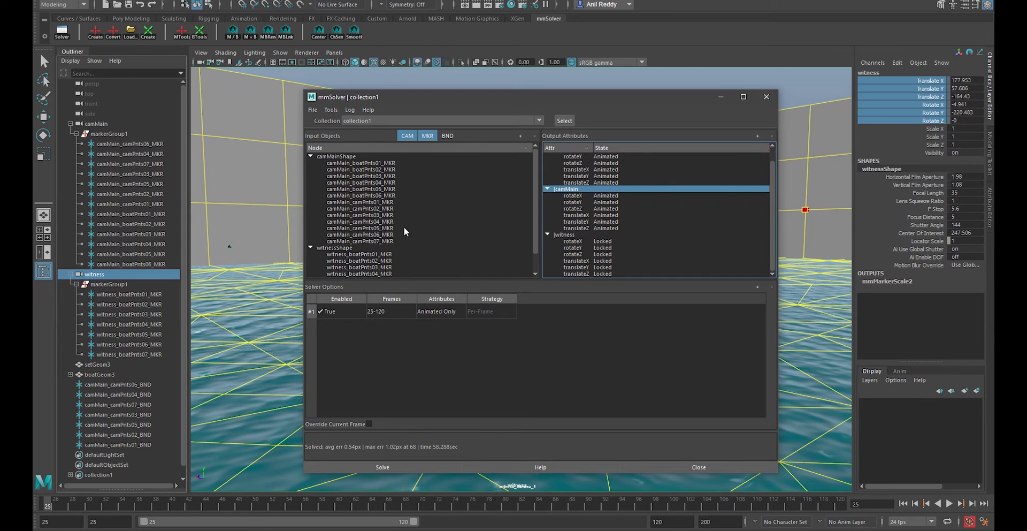
{"action": "scroll", "coordinate": [589, 217], "scroll_direction": "up", "scroll_amount": 1}
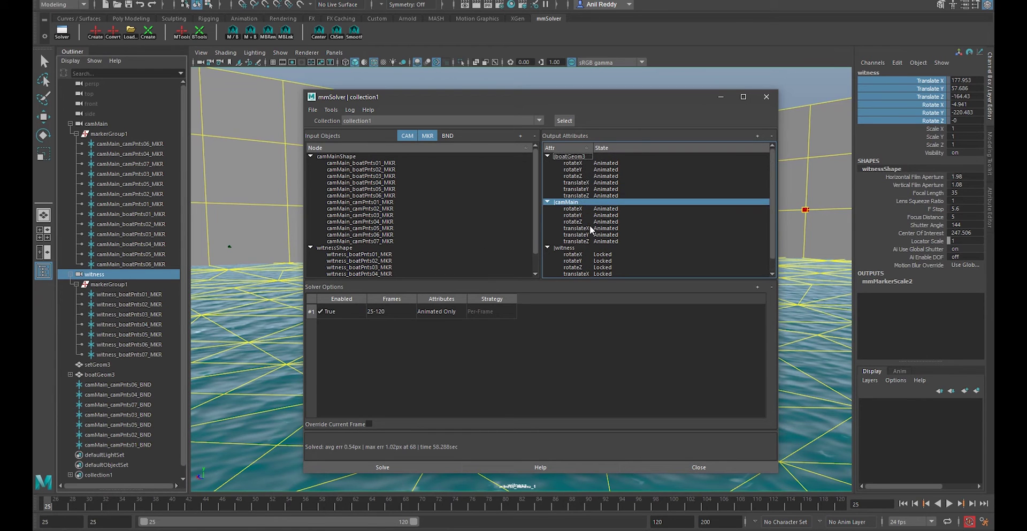
{"action": "left_click", "coordinate": [371, 466]}
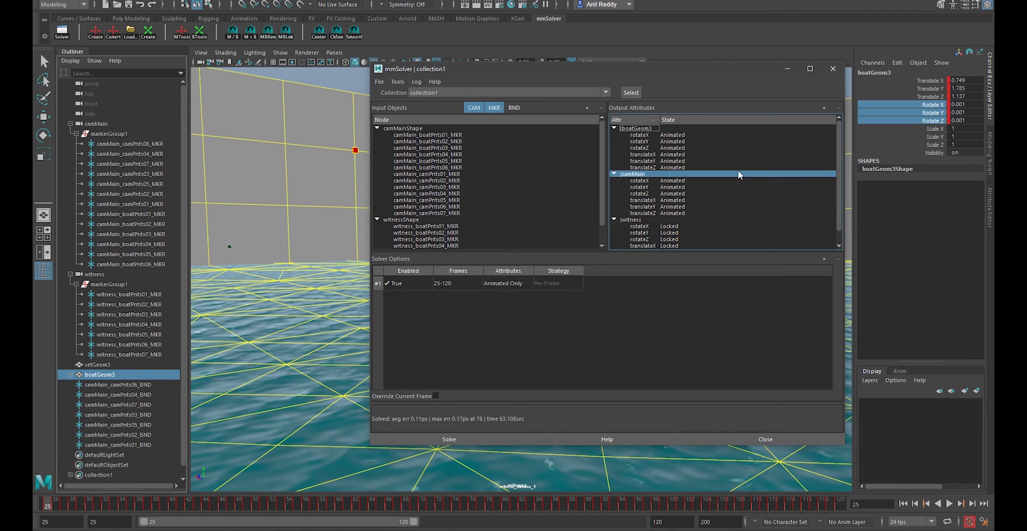
{"action": "left_click", "coordinate": [787, 69]}
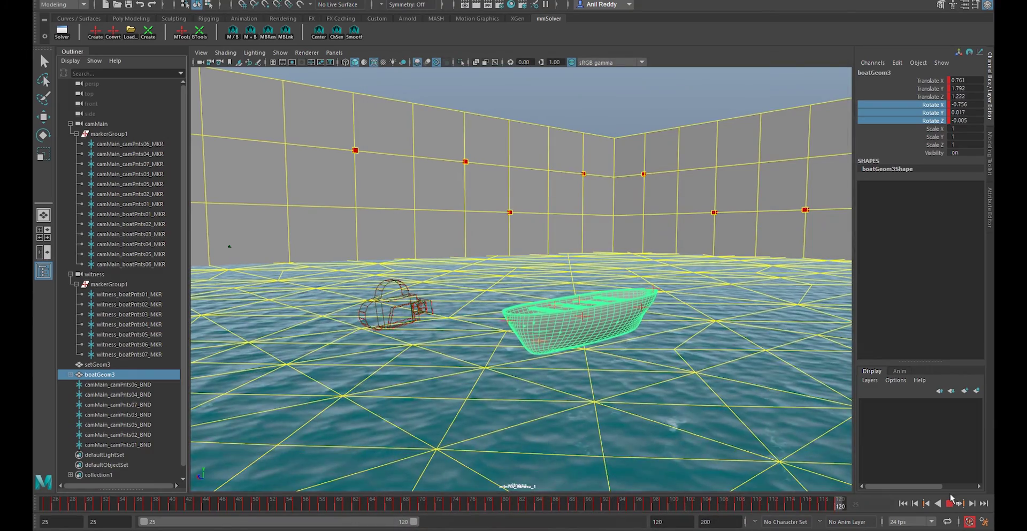
{"action": "left_click", "coordinate": [949, 503]}
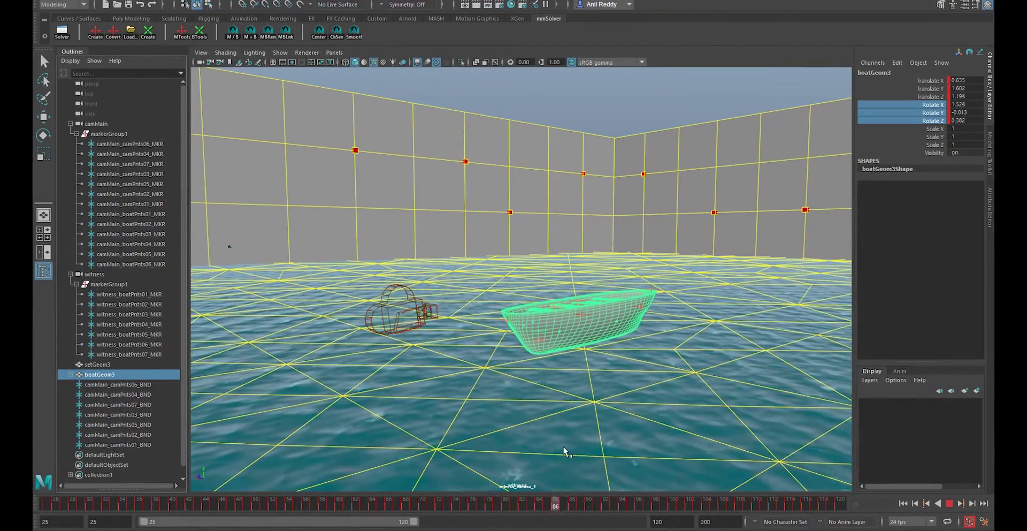
{"action": "left_click", "coordinate": [609, 95]}
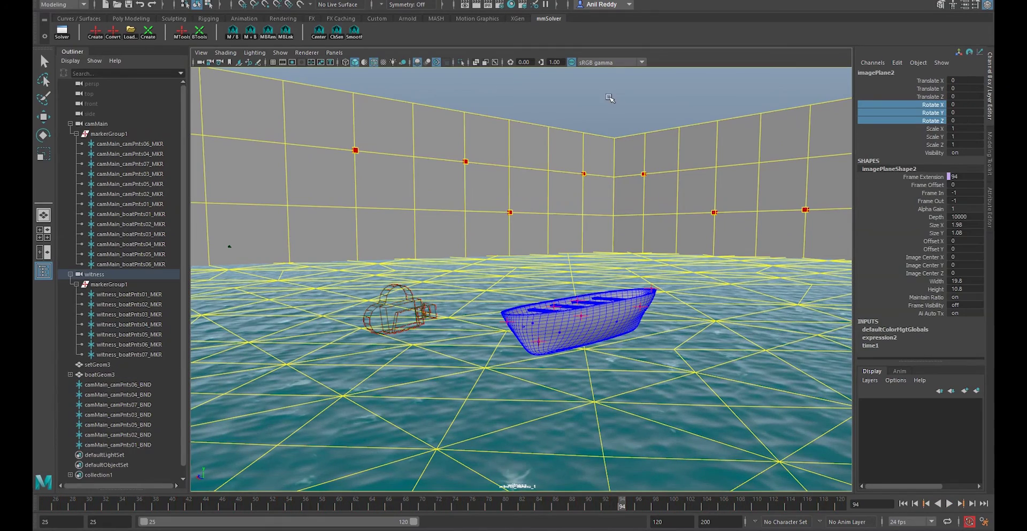
{"action": "left_click", "coordinate": [688, 506]}
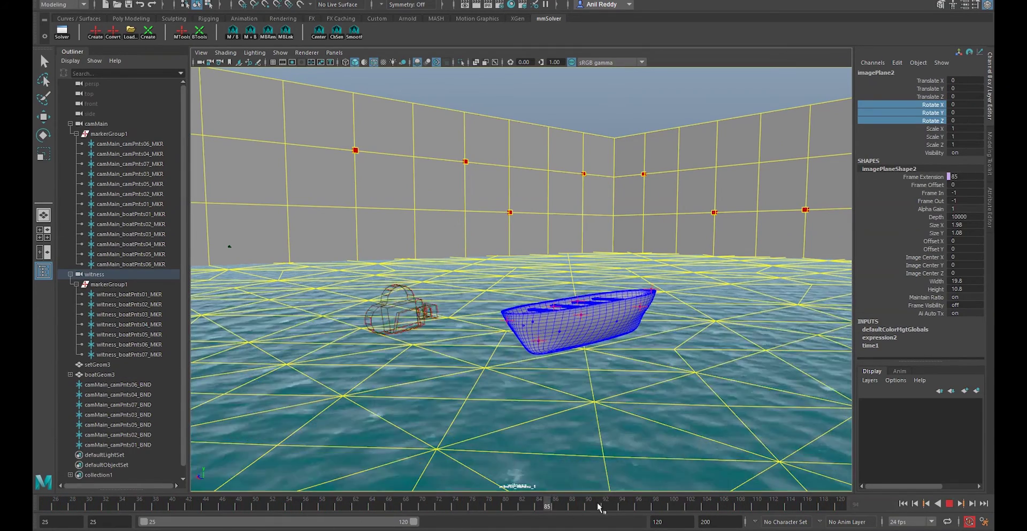
Look through camMain and play back frames 25-120 to check the boat and set geometry against the footage
{"action": "left_click", "coordinate": [98, 124]}
{"action": "middle_click_drag", "start_coordinate": [97, 124], "coordinate": [421, 205]}
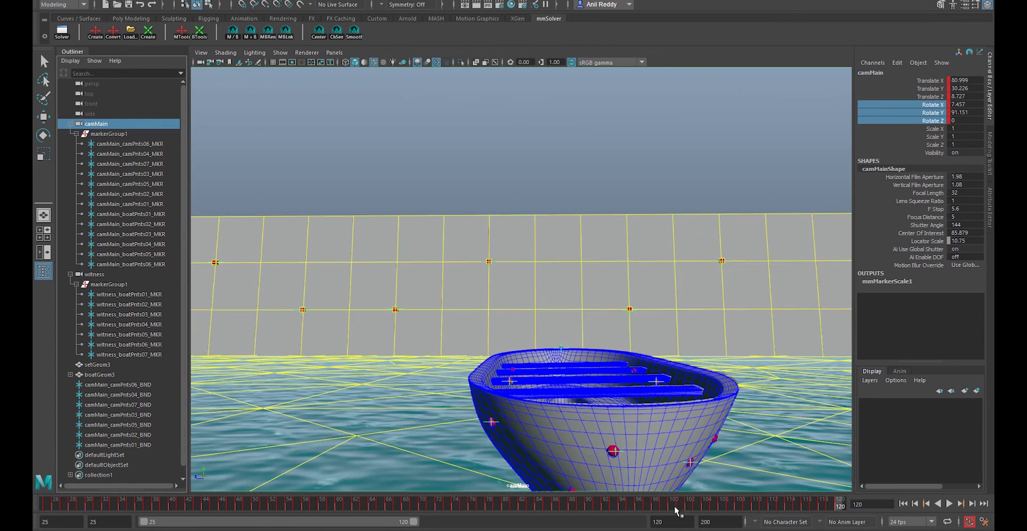
{"action": "left_click", "coordinate": [631, 145]}
{"action": "key", "text": "backslash"}
{"action": "key", "text": "backslash"}
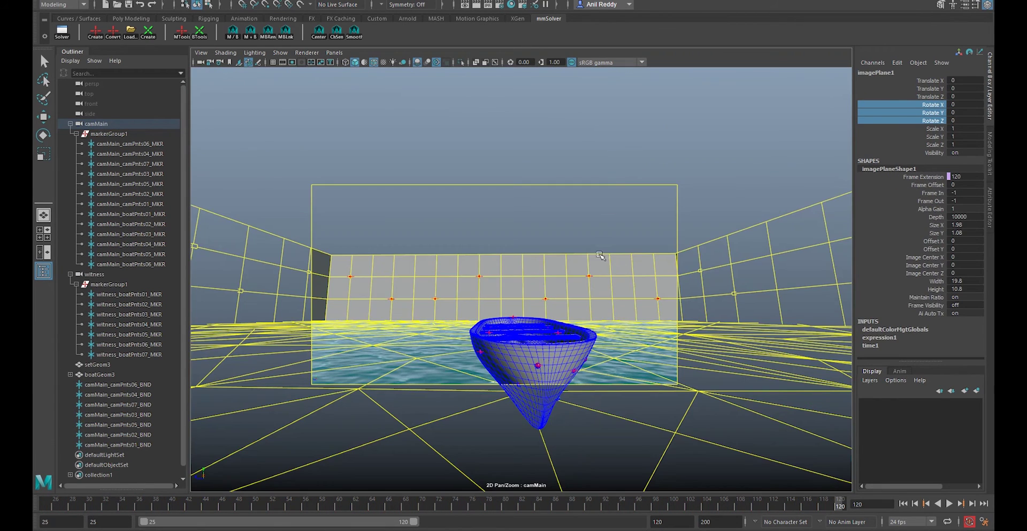
{"action": "key", "text": "alt+v"}
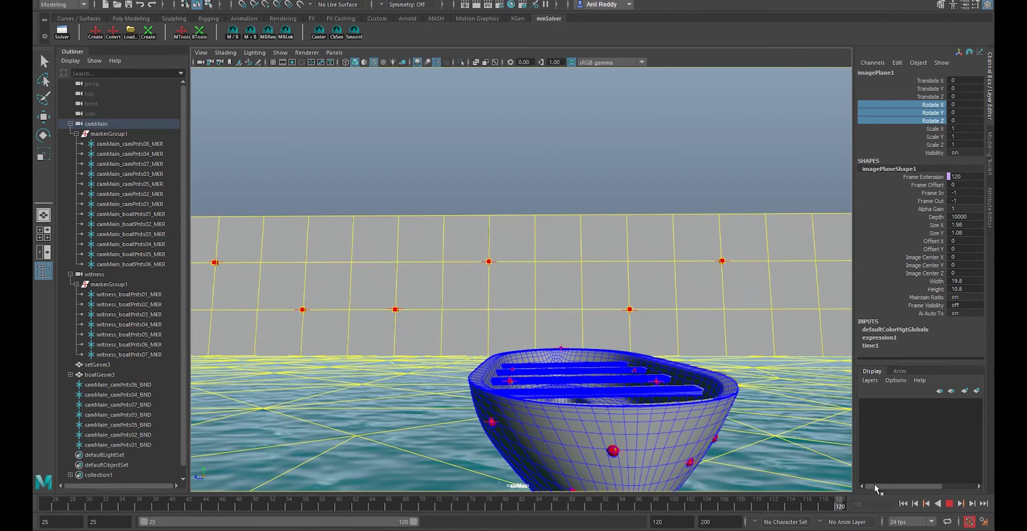
{"action": "key", "text": "alt+v"}
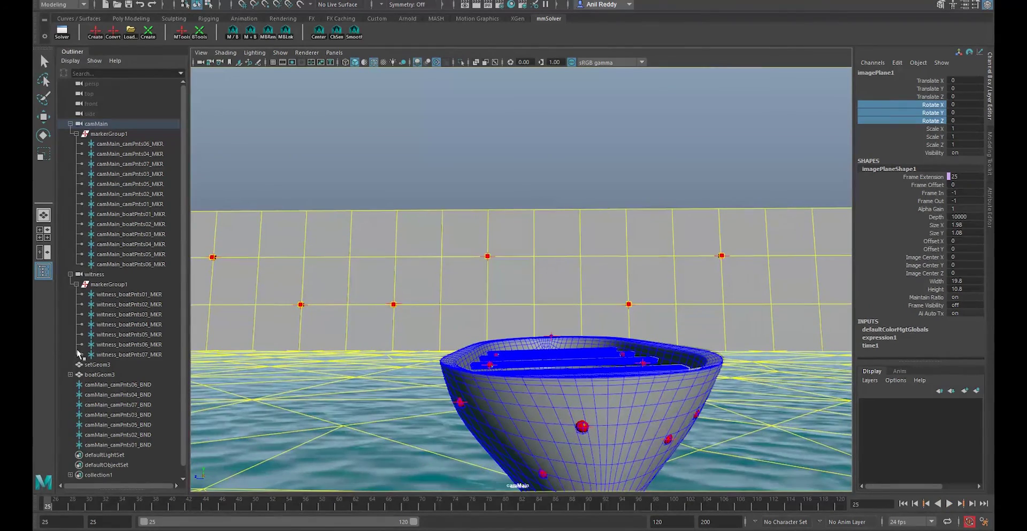
{"action": "left_click", "coordinate": [105, 124]}
{"action": "key", "text": "alt+v"}
{"action": "key", "text": "alt+v"}
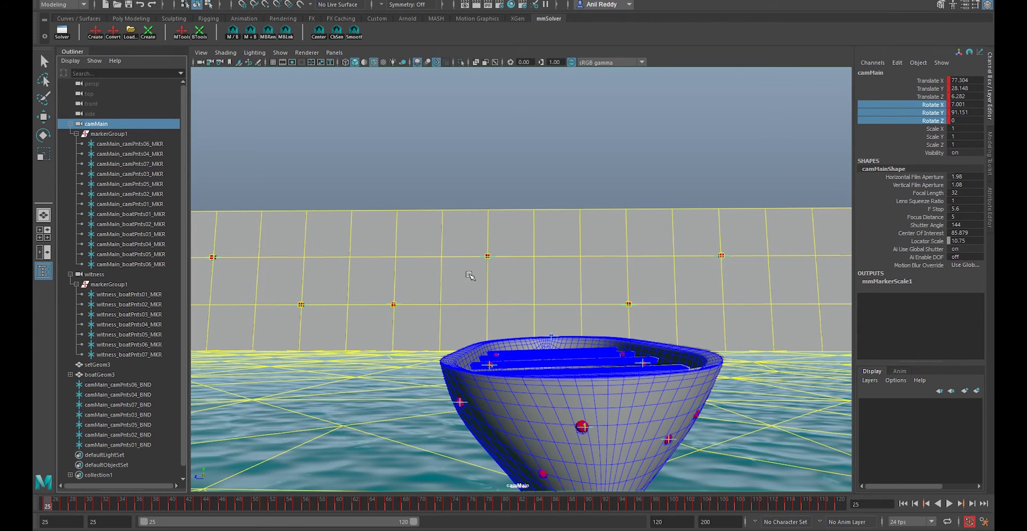
Compare the solve by switching between the witness and camMain views, playing back the camMain view
{"action": "left_click", "coordinate": [105, 278]}
{"action": "middle_click_drag", "start_coordinate": [105, 278], "coordinate": [559, 405]}
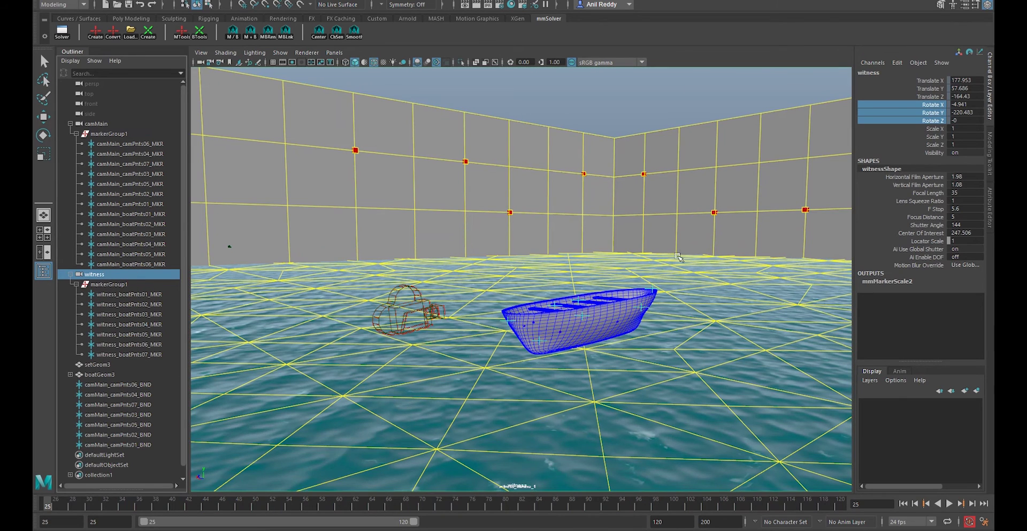
{"action": "left_click", "coordinate": [103, 125]}
{"action": "key", "text": "ctrl+shift+l"}
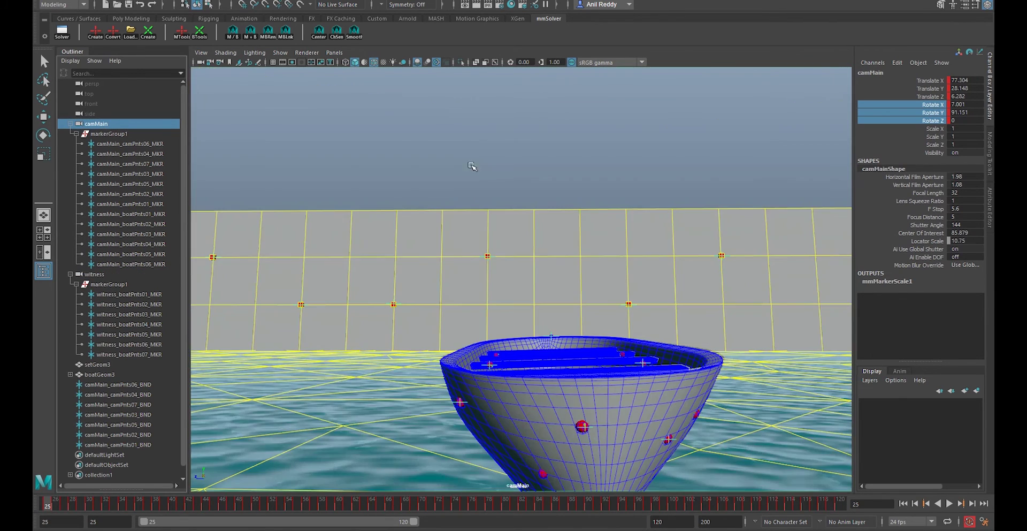
{"action": "key", "text": "alt+v"}
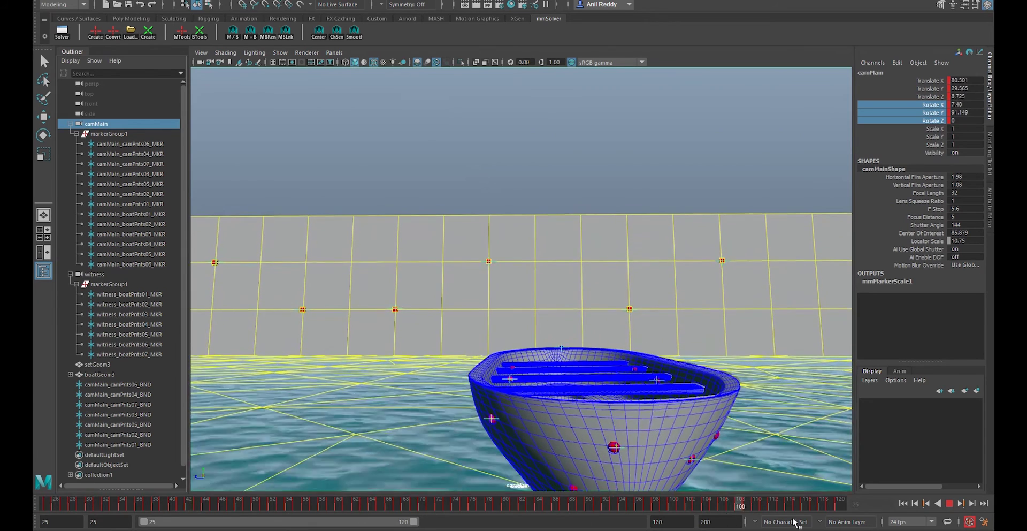
{"action": "key", "text": "alt+v"}
{"action": "left_click", "coordinate": [102, 274]}
{"action": "key", "text": "ctrl+shift+l"}
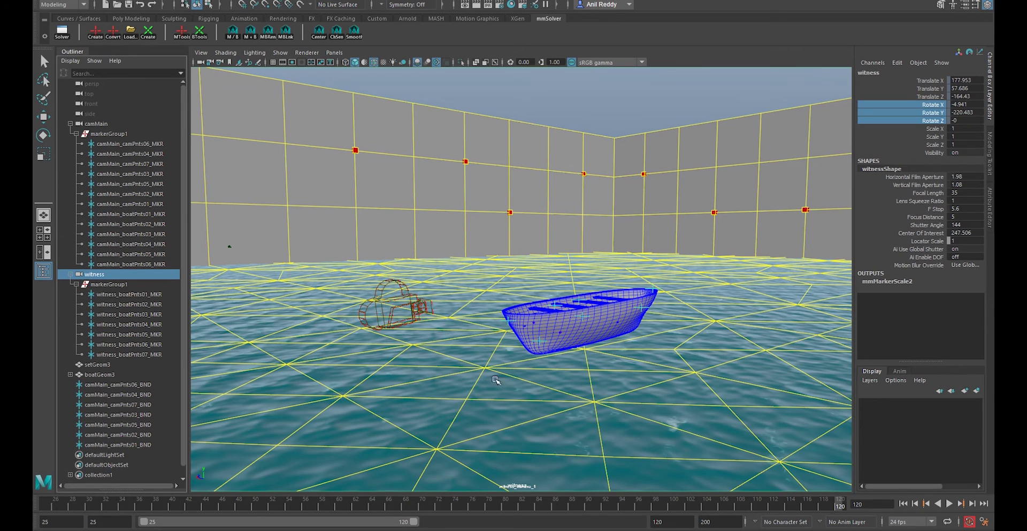
Select boatGeom3 and play back its solved motion from frame 25 through the witness camera
{"action": "left_click", "coordinate": [103, 375]}
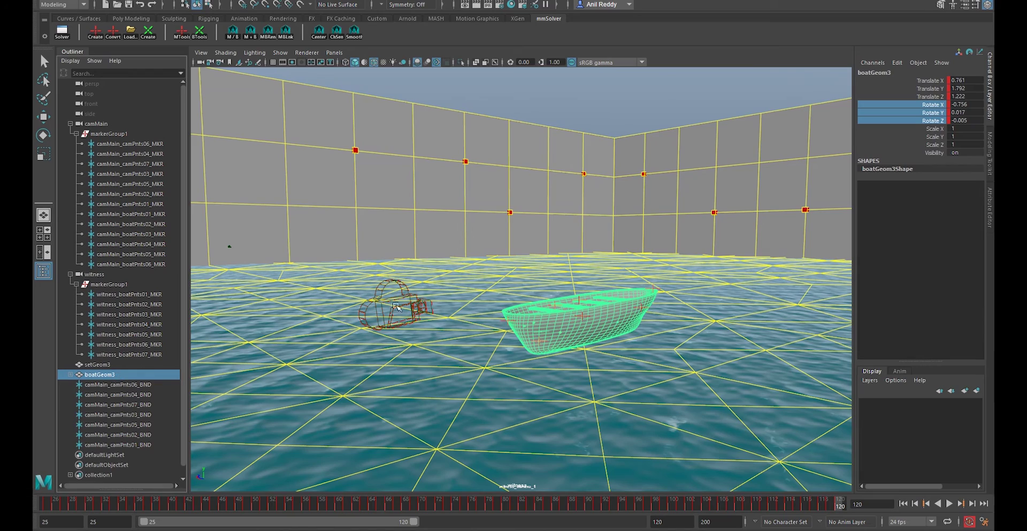
{"action": "key", "text": "alt+v"}
{"action": "key", "text": "alt+v"}
{"action": "left_click_drag", "start_coordinate": [140, 485], "coordinate": [48, 505]}
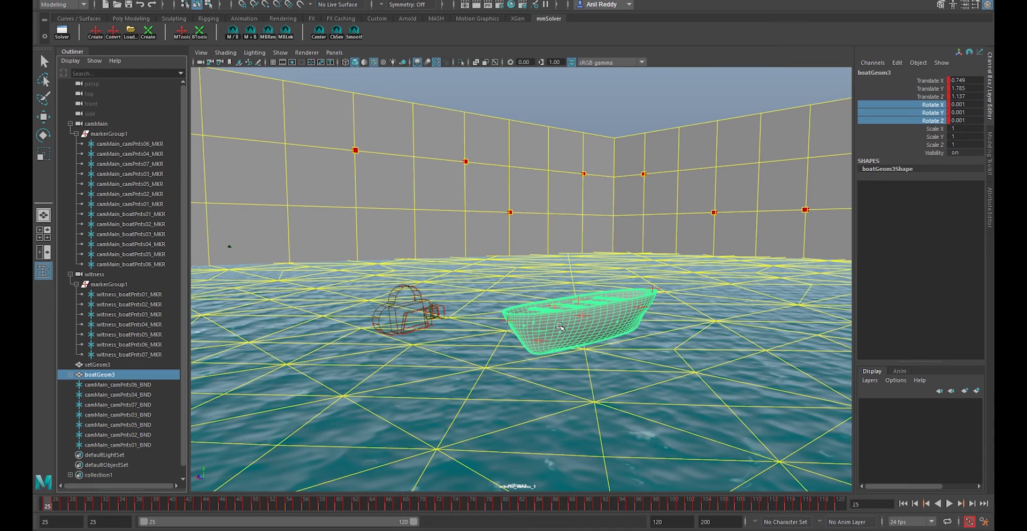
{"action": "key", "text": "alt+v"}
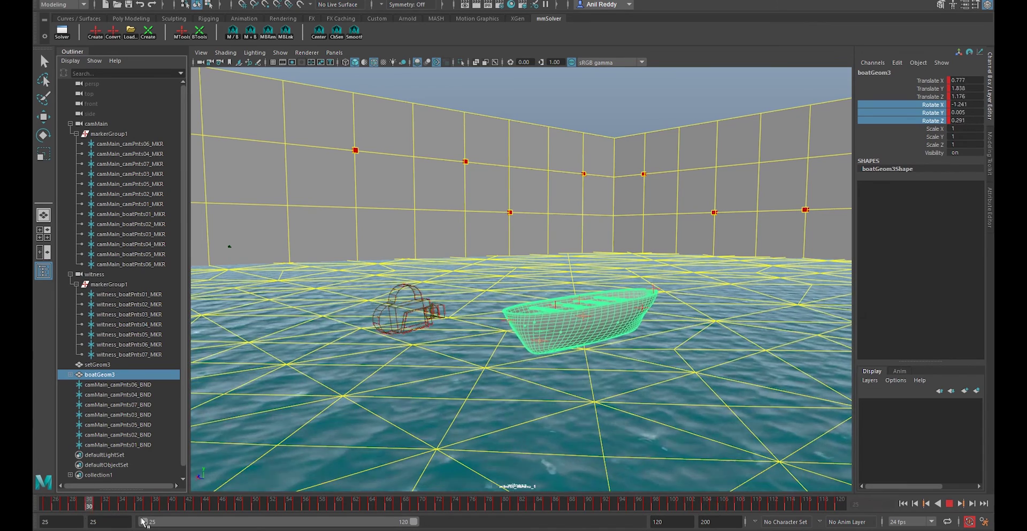
Look through camMain and open boatGeom3's animation curves in the Graph Editor
{"action": "left_click", "coordinate": [102, 124]}
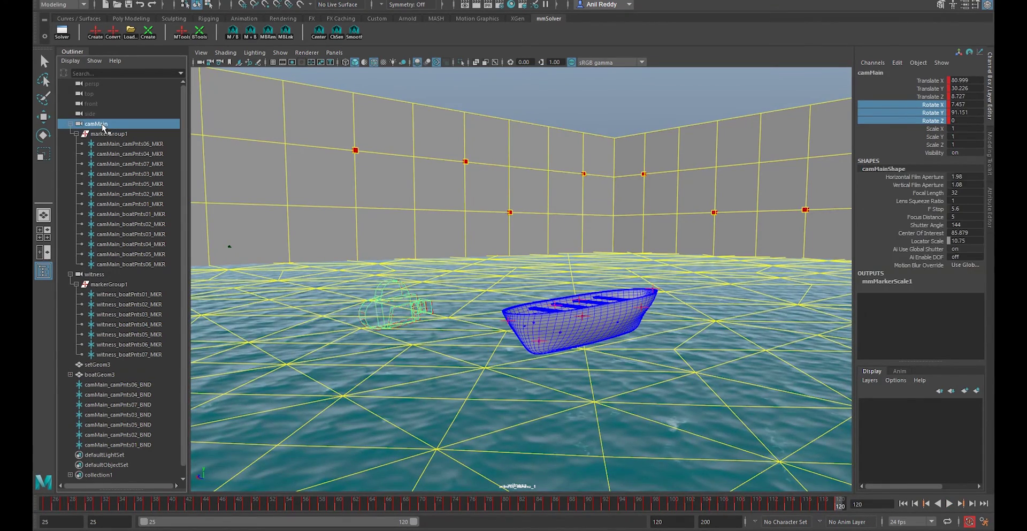
{"action": "middle_click_drag", "start_coordinate": [102, 124], "coordinate": [482, 187]}
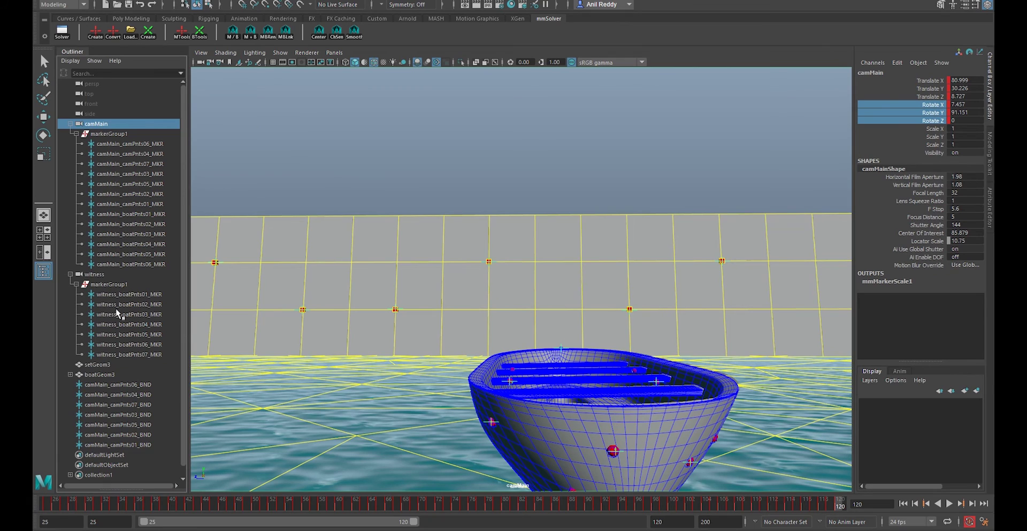
{"action": "left_click", "coordinate": [101, 374]}
{"action": "left_click", "coordinate": [179, 1]}
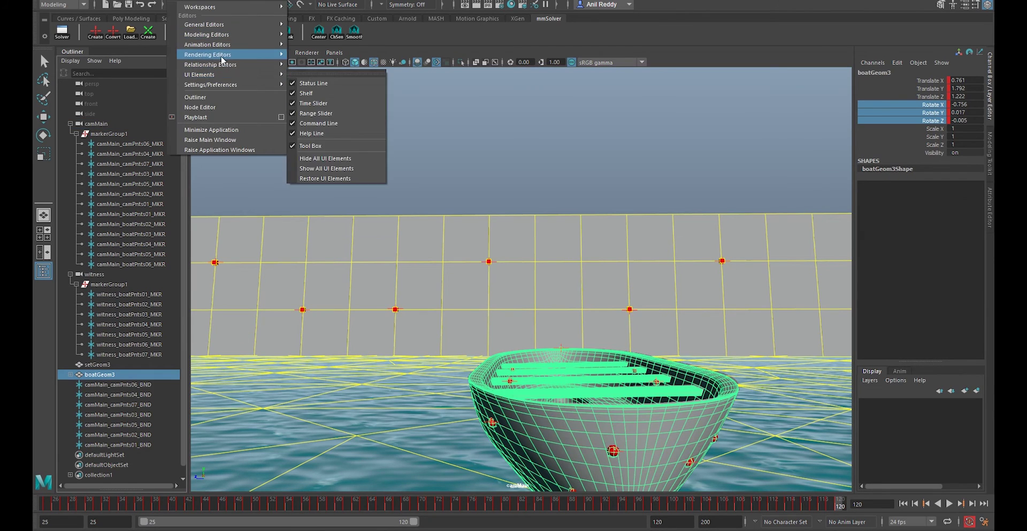
{"action": "mouse_move", "coordinate": [226, 45]}
{"action": "left_click", "coordinate": [315, 54]}
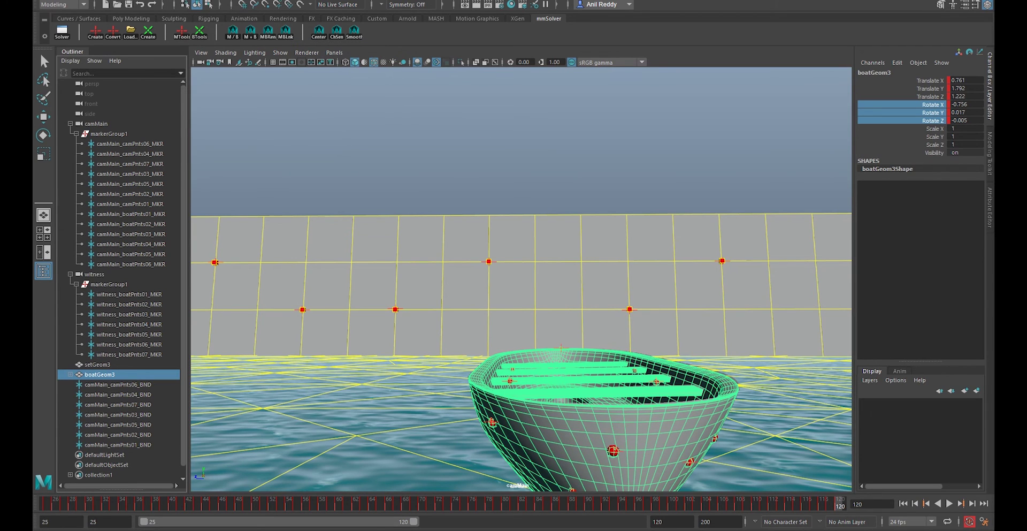
{"action": "left_click_drag", "start_coordinate": [1026, 21], "coordinate": [353, 0]}
Examine the noise in boatGeom3's Translate Z, Translate Y and Translate X curves
{"action": "left_click", "coordinate": [88, 62]}
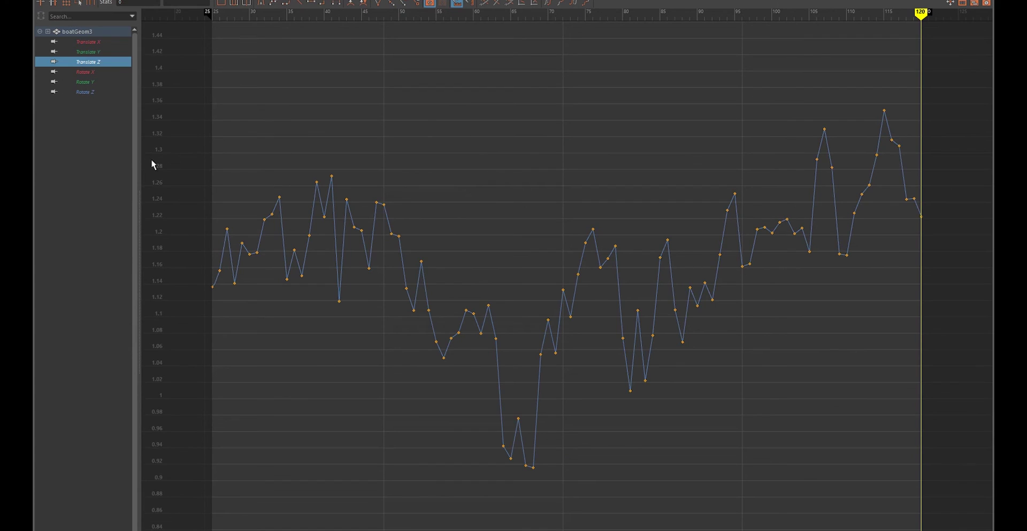
{"action": "left_click", "coordinate": [105, 52]}
{"action": "left_click", "coordinate": [103, 45]}
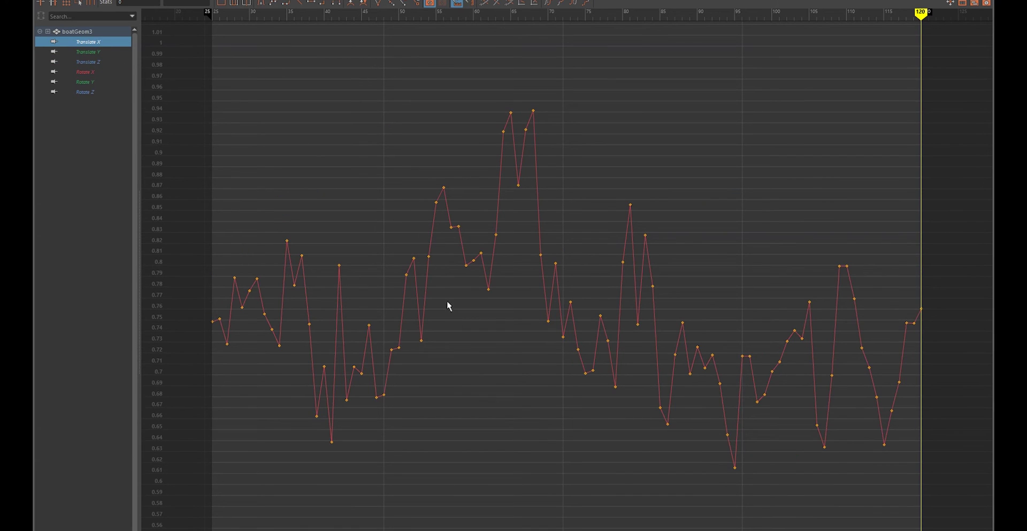
{"action": "left_click_drag", "start_coordinate": [412, 357], "coordinate": [412, 356]}
{"action": "left_click", "coordinate": [434, 209]}
{"action": "left_click", "coordinate": [478, 192]}
{"action": "left_click_drag", "start_coordinate": [571, 43], "coordinate": [549, 89]}
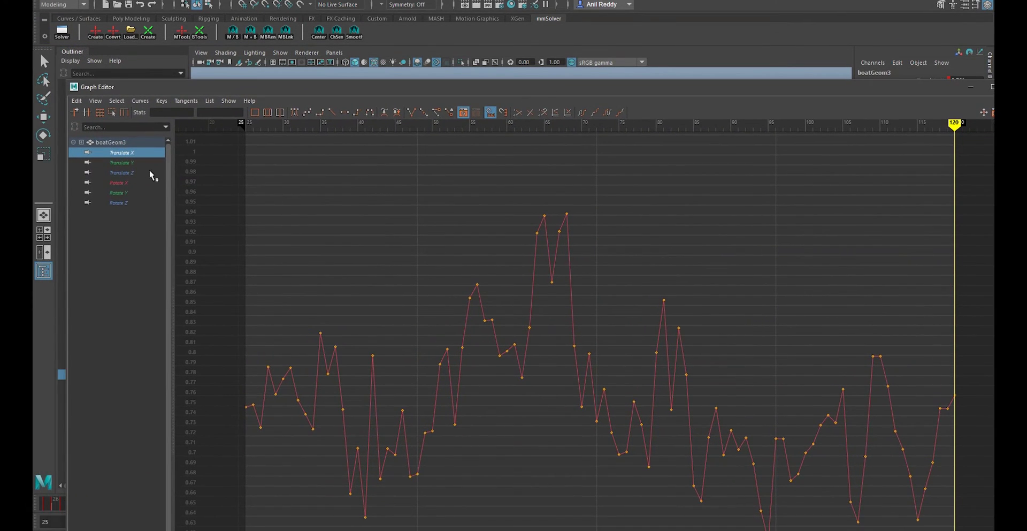
Smooth all keys between the first and last on boatGeom3's Translate Z curve using the mmSolver Smooth tool
{"action": "left_click", "coordinate": [136, 171]}
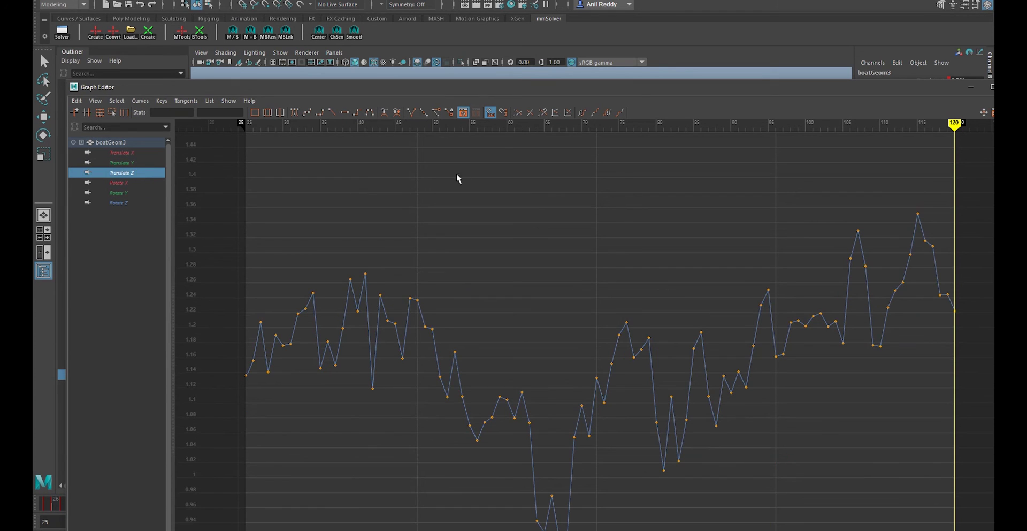
{"action": "left_click_drag", "start_coordinate": [950, 130], "coordinate": [954, 289]}
{"action": "left_click_drag", "start_coordinate": [953, 147], "coordinate": [251, 530]}
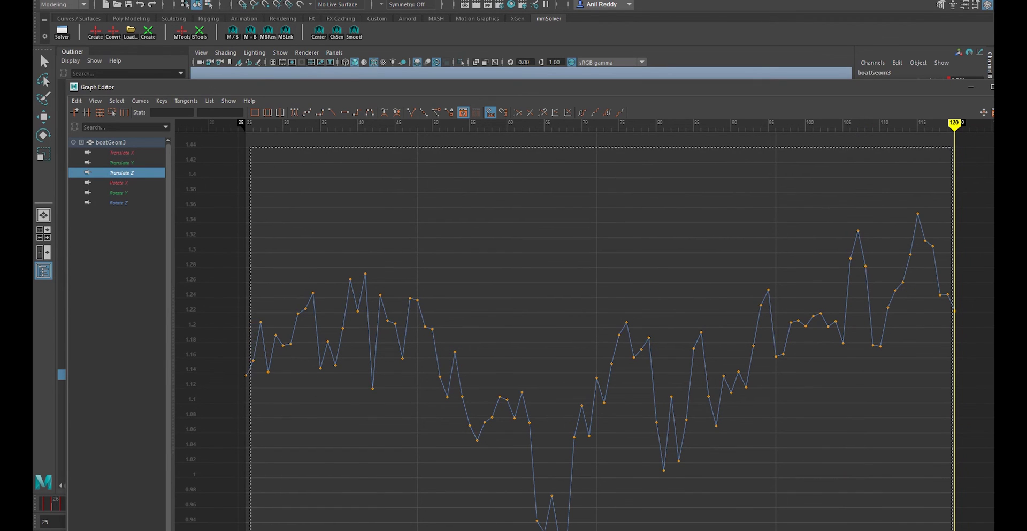
{"action": "left_click", "coordinate": [354, 39]}
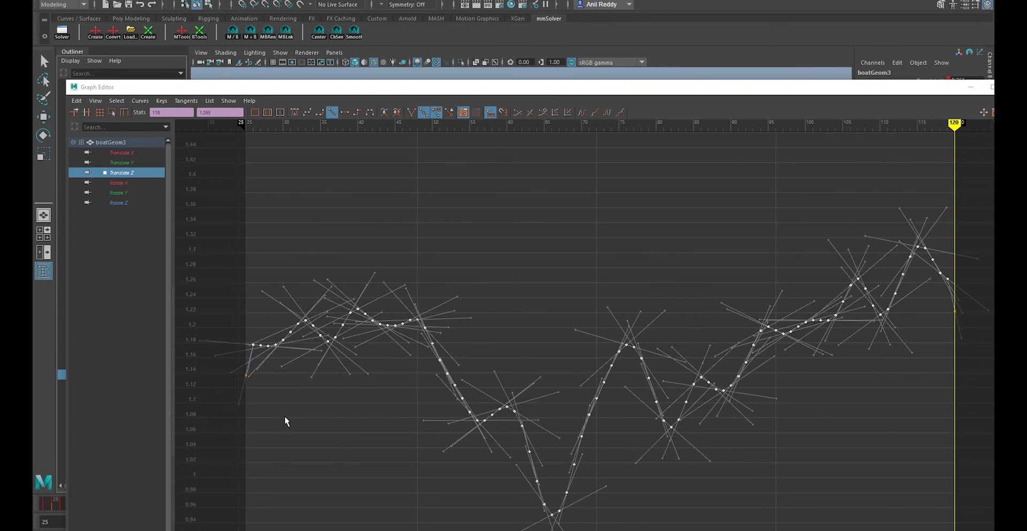
Raise the Translate Z keys at frames 25 and 120 to line up with the smoothed curve, the last at about 1.258
{"action": "left_click", "coordinate": [247, 374]}
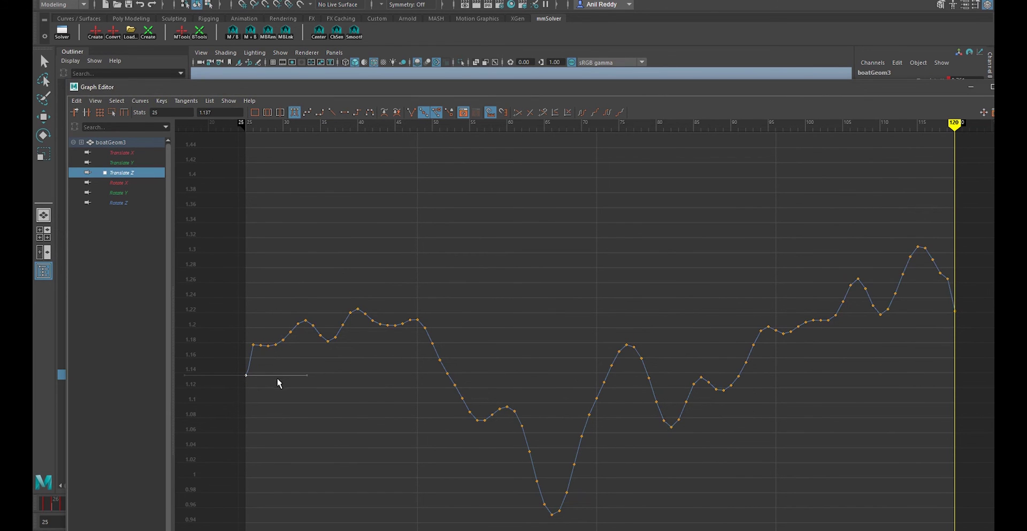
{"action": "middle_click_drag", "start_coordinate": [267, 389], "coordinate": [268, 352], "text": "shift"}
{"action": "left_click", "coordinate": [923, 327]}
{"action": "left_click_drag", "start_coordinate": [961, 297], "coordinate": [936, 327]}
{"action": "middle_click_drag", "start_coordinate": [937, 326], "coordinate": [938, 300], "text": "shift"}
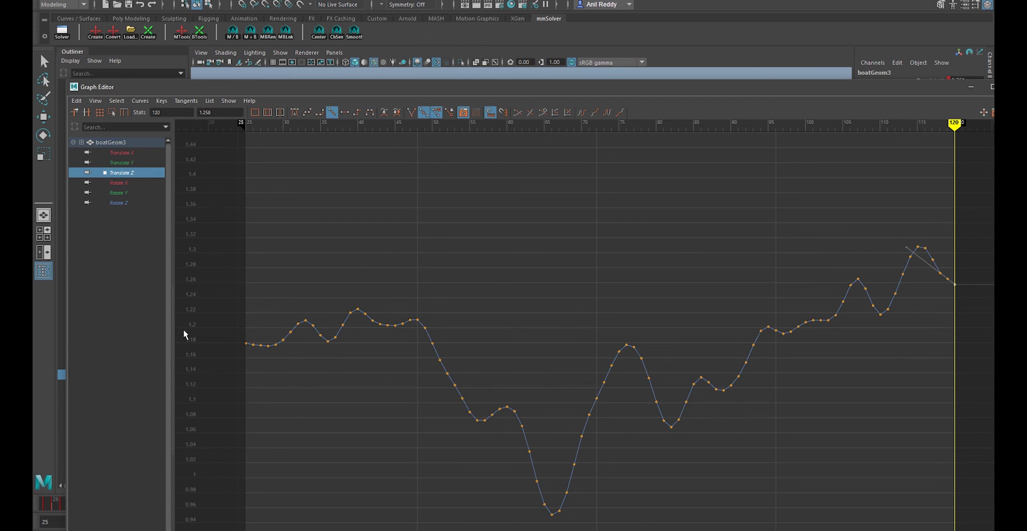
Select boatGeom3's Translate Z channel, review its lock option without applying it, and minimize the Graph Editor
{"action": "left_click_drag", "start_coordinate": [864, 94], "coordinate": [713, 153]}
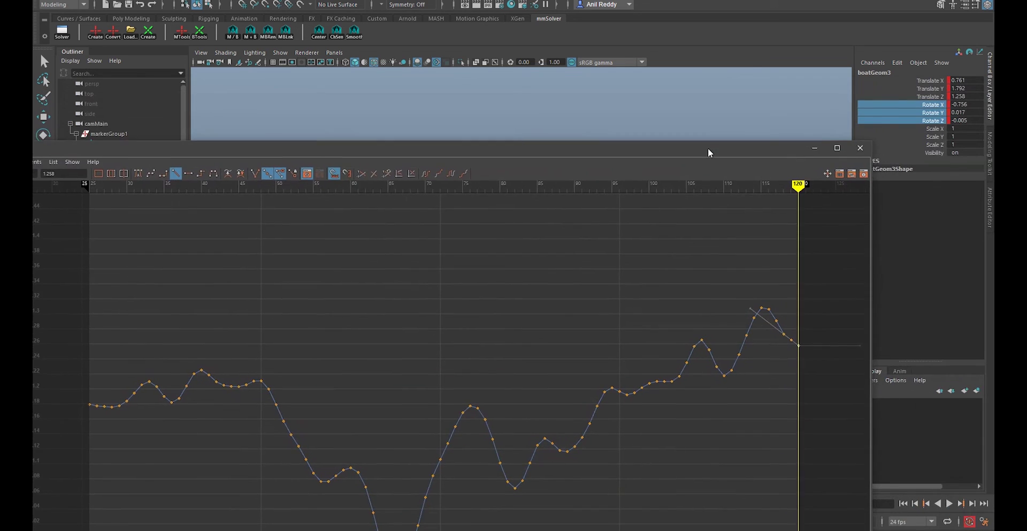
{"action": "right_click", "coordinate": [904, 95]}
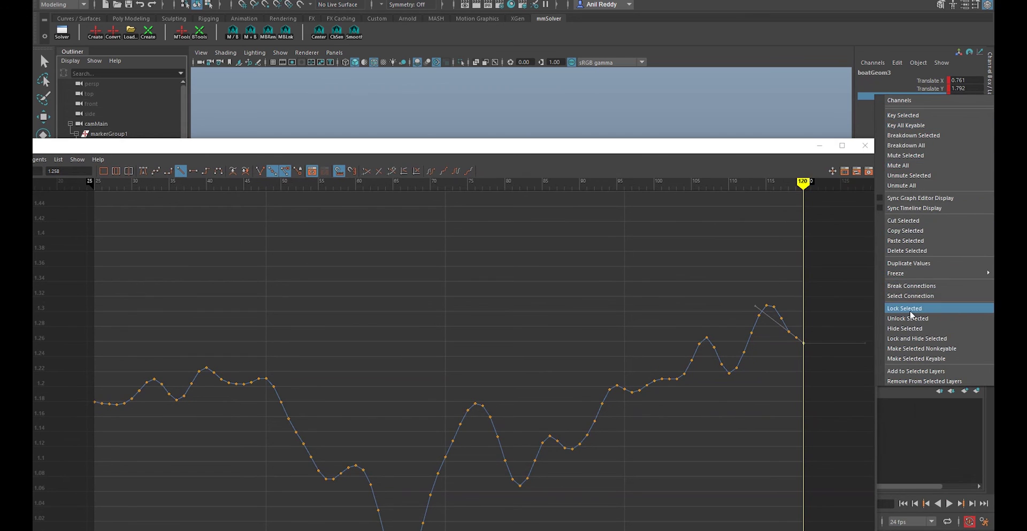
{"action": "left_click", "coordinate": [863, 252]}
{"action": "left_click_drag", "start_coordinate": [828, 151], "coordinate": [881, 95]}
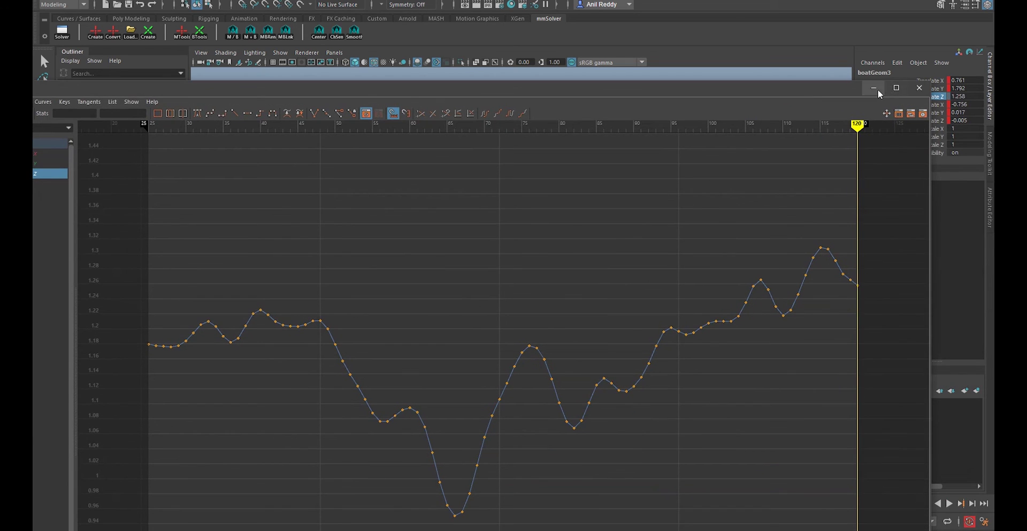
{"action": "left_click", "coordinate": [878, 90]}
{"action": "key", "text": "alt+Tab"}
{"action": "left_click", "coordinate": [874, 89]}
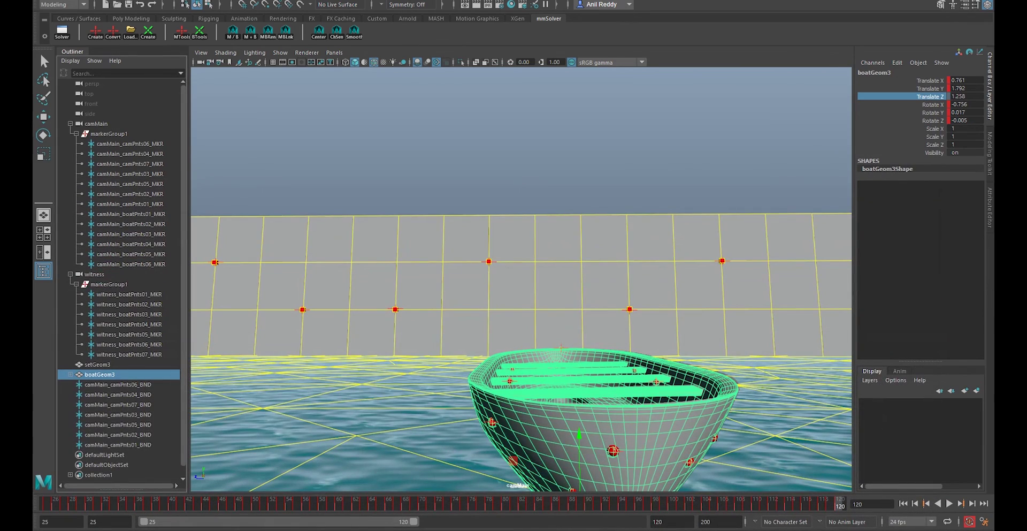
Clear the Graph Editor and mmSolver windows from the viewport and scrub back to frame 25 to check the solved boat's motion
{"action": "key", "text": "alt+Tab"}
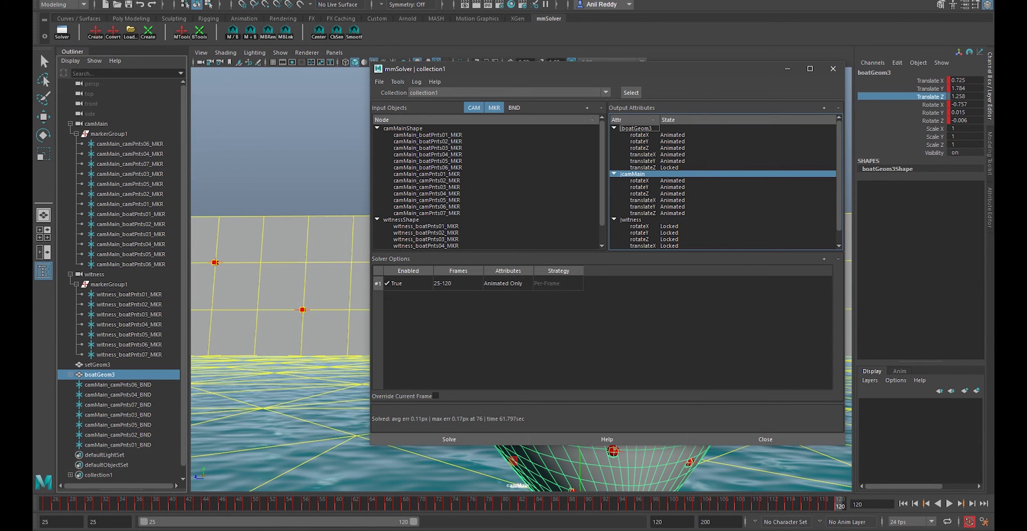
{"action": "key", "text": "alt+Tab"}
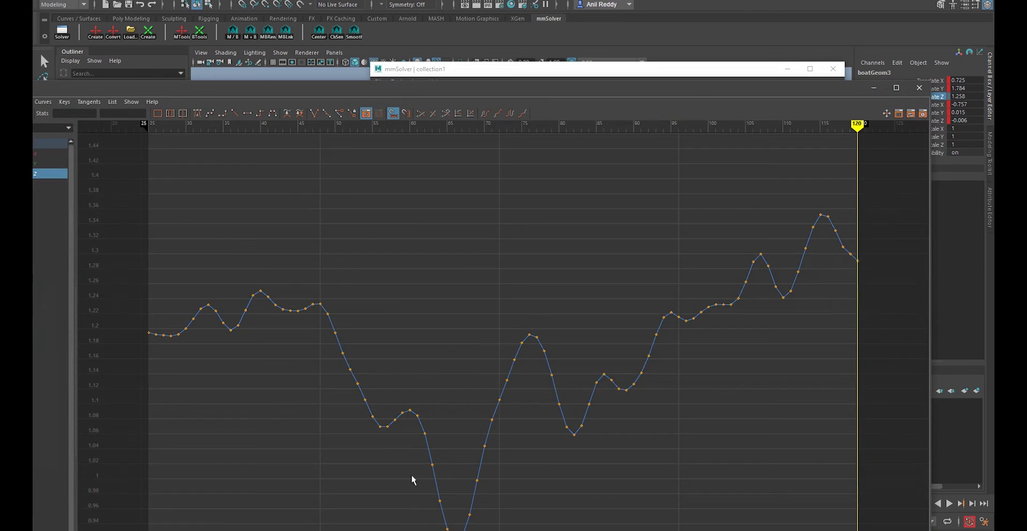
{"action": "left_click_drag", "start_coordinate": [361, 94], "coordinate": [448, 116]}
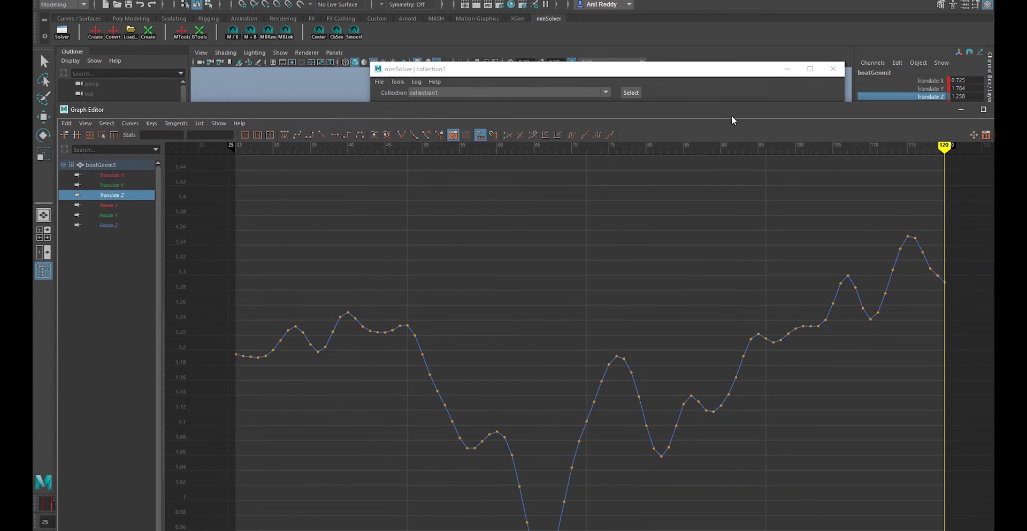
{"action": "left_click", "coordinate": [966, 112]}
{"action": "left_click", "coordinate": [787, 69]}
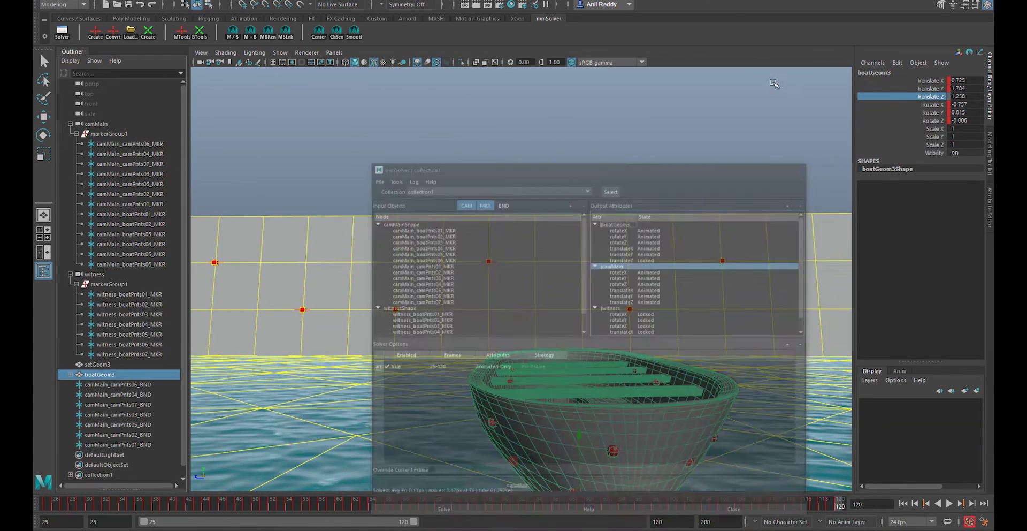
{"action": "left_click", "coordinate": [711, 368]}
{"action": "left_click_drag", "start_coordinate": [727, 506], "coordinate": [48, 505]}
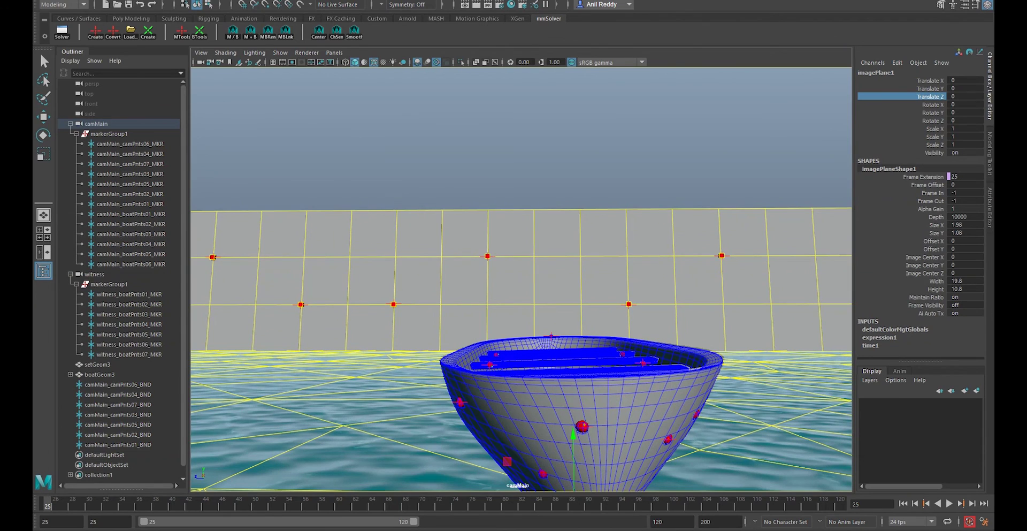
Select boatGeom3 and examine its Translate Y and Translate X curves in the Graph Editor
{"action": "key", "text": "alt+Tab"}
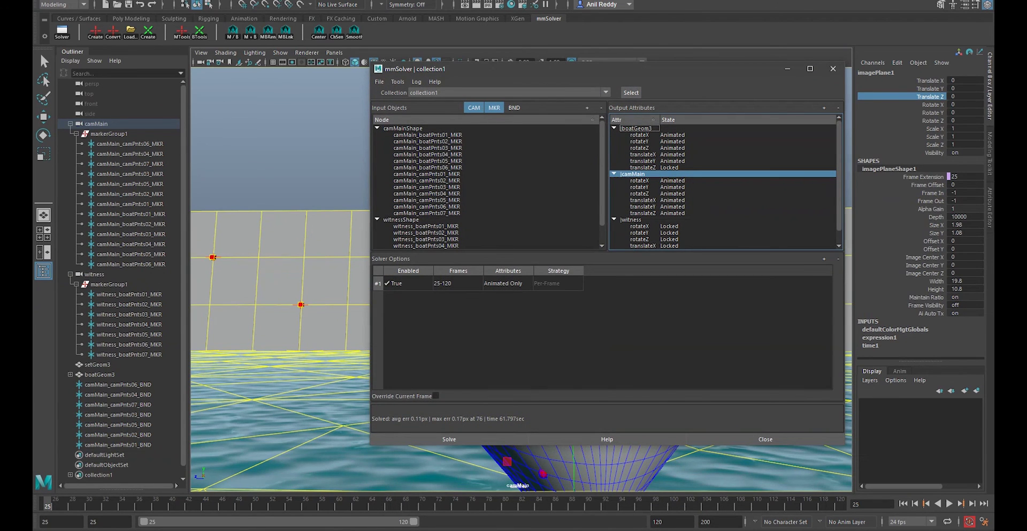
{"action": "key", "text": "alt+Tab"}
{"action": "left_click_drag", "start_coordinate": [169, 110], "coordinate": [347, 122]}
{"action": "left_click", "coordinate": [100, 374]}
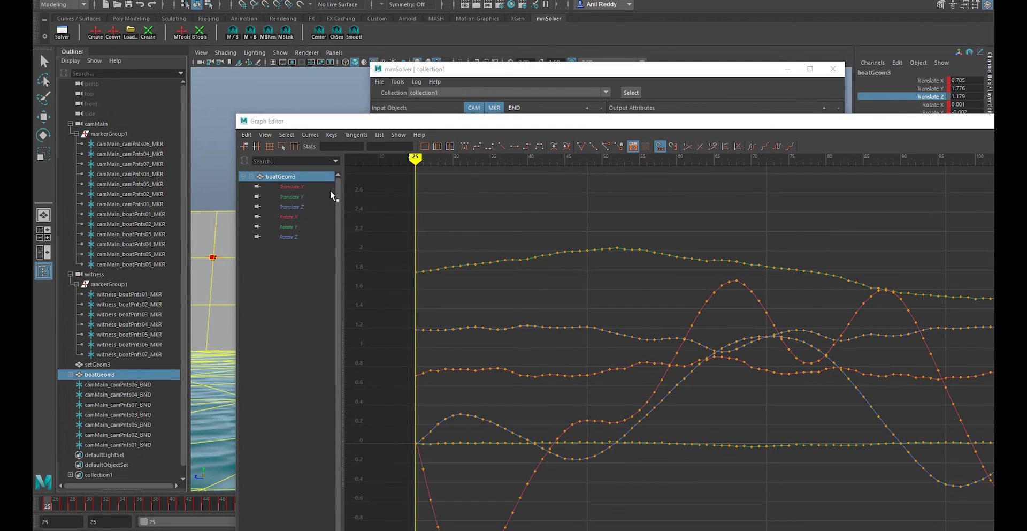
{"action": "left_click", "coordinate": [292, 196]}
{"action": "left_click_drag", "start_coordinate": [421, 122], "coordinate": [316, 63]}
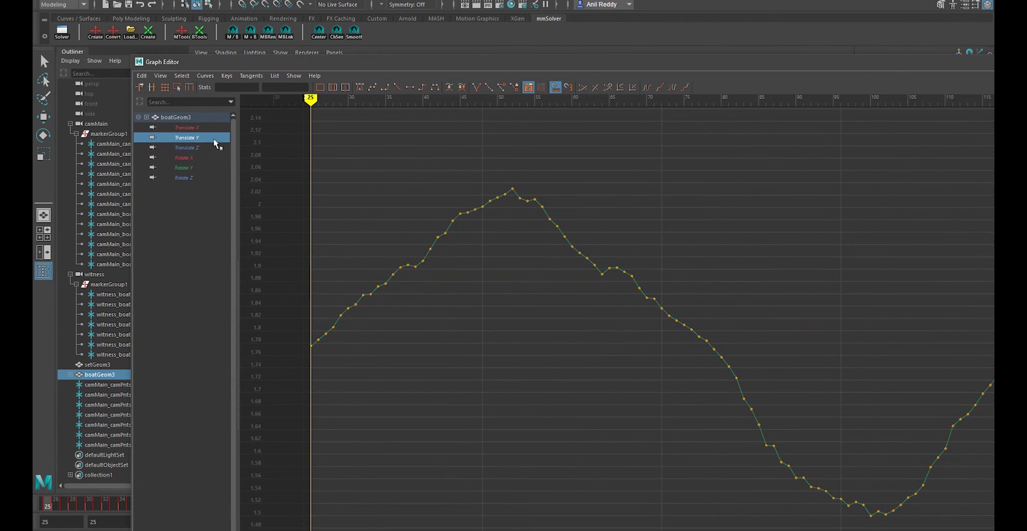
{"action": "left_click", "coordinate": [204, 129]}
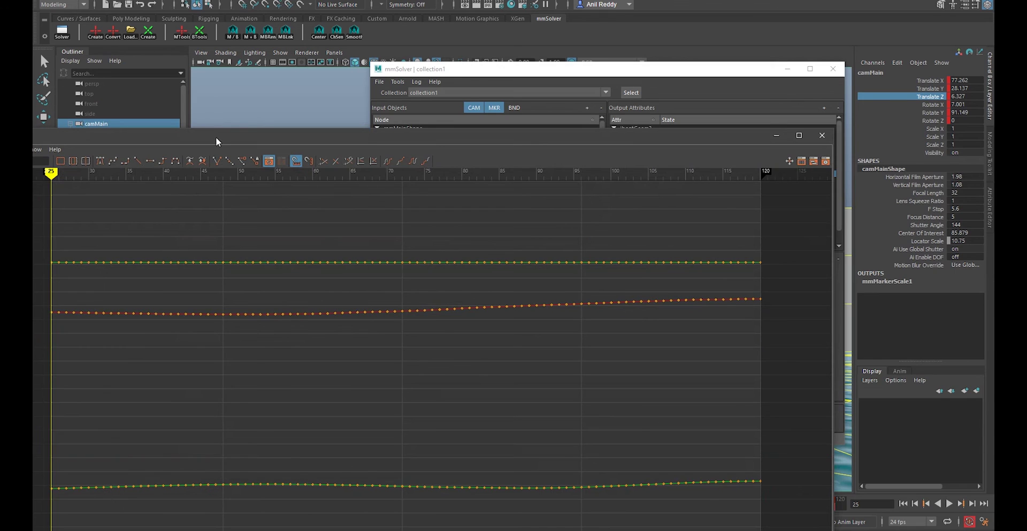
Examine camMain's Translate Y, Rotate X, Rotate Y and Rotate Z curves for noise, and return to the mmSolver window
{"action": "left_click_drag", "start_coordinate": [216, 141], "coordinate": [387, 111]}
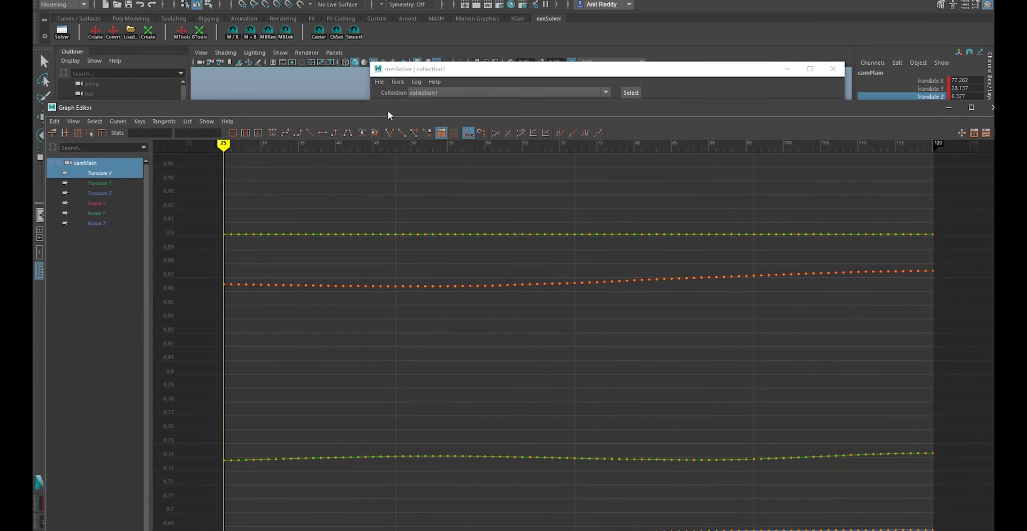
{"action": "left_click", "coordinate": [112, 182]}
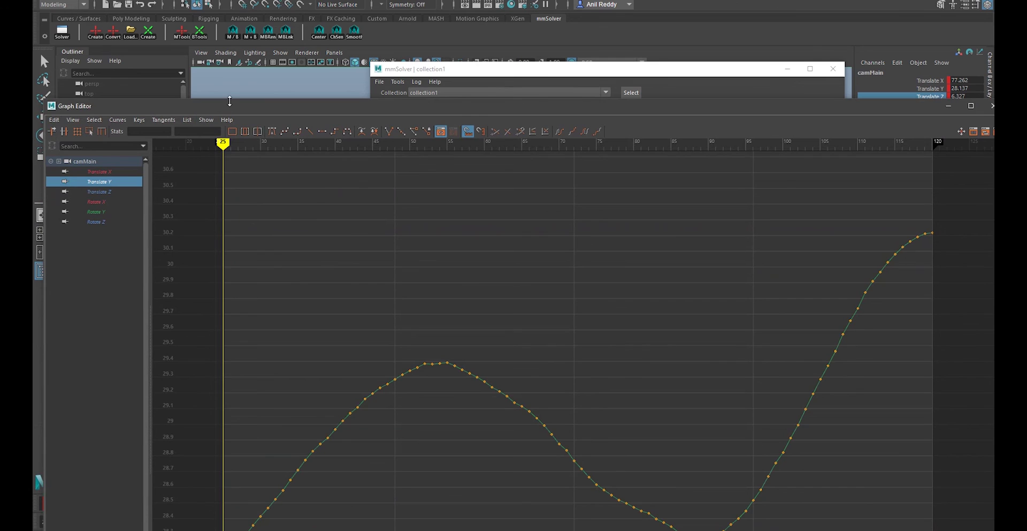
{"action": "left_click_drag", "start_coordinate": [227, 104], "coordinate": [245, 79]}
{"action": "left_click", "coordinate": [119, 177]}
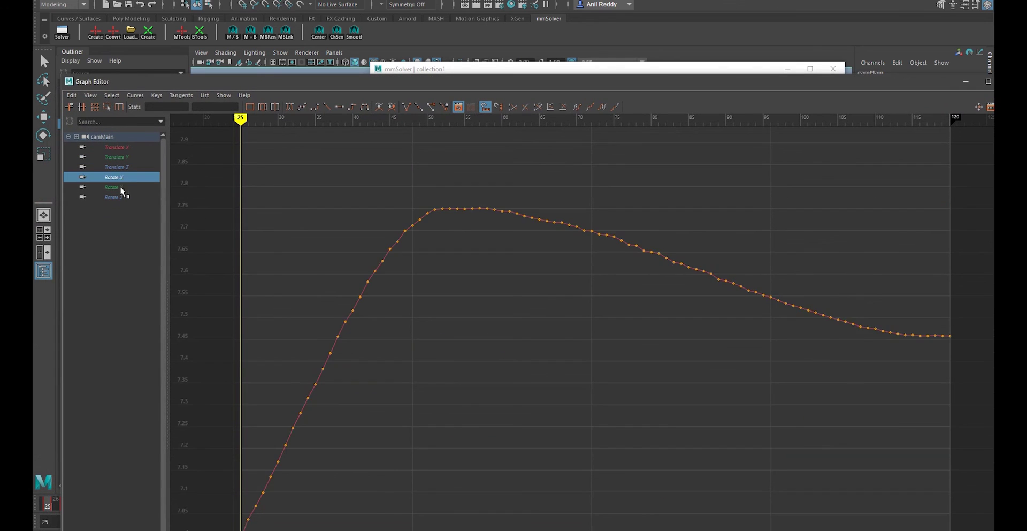
{"action": "left_click", "coordinate": [121, 188]}
{"action": "left_click", "coordinate": [119, 197]}
{"action": "left_click", "coordinate": [120, 188]}
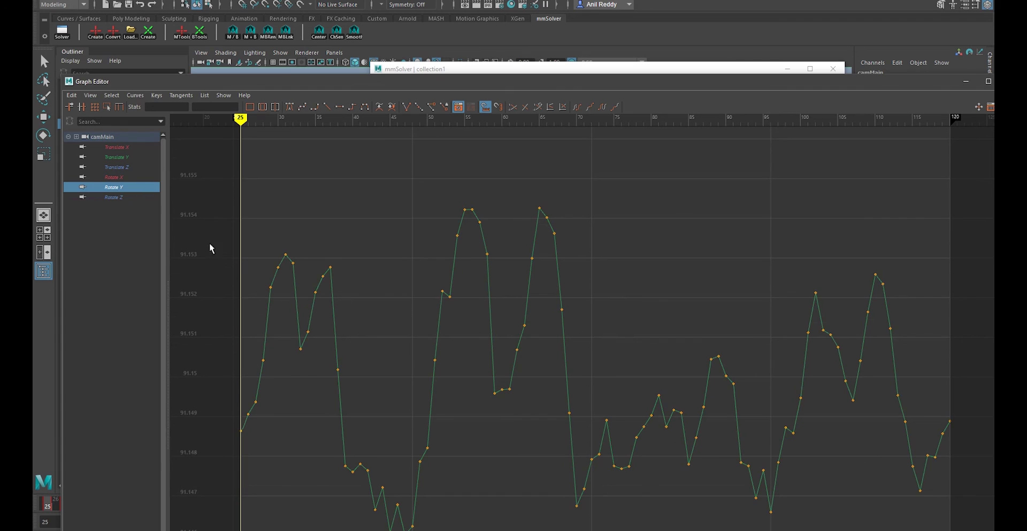
{"action": "left_click", "coordinate": [121, 177]}
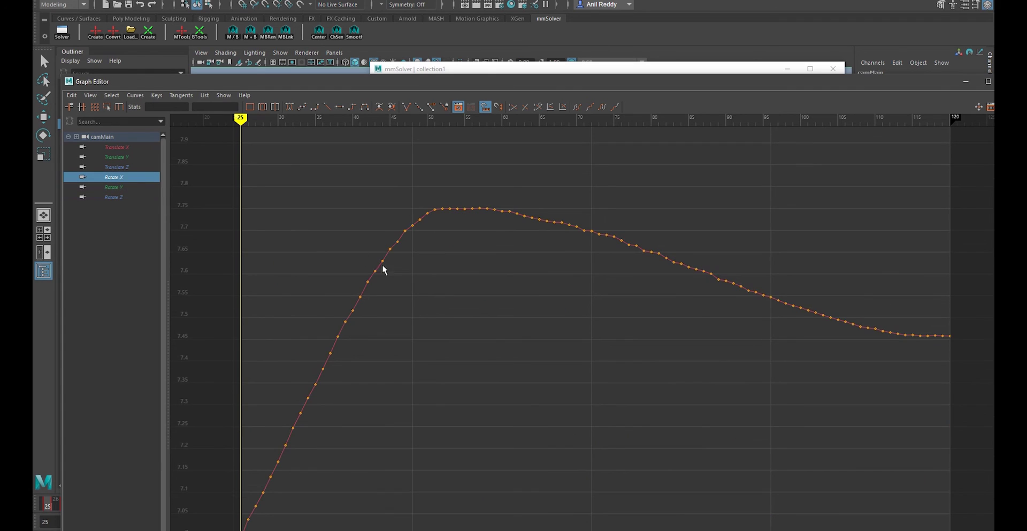
{"action": "left_click_drag", "start_coordinate": [814, 404], "coordinate": [371, 197]}
{"action": "left_click", "coordinate": [701, 188]}
{"action": "left_click_drag", "start_coordinate": [904, 81], "coordinate": [692, 73]}
{"action": "left_click", "coordinate": [865, 89]}
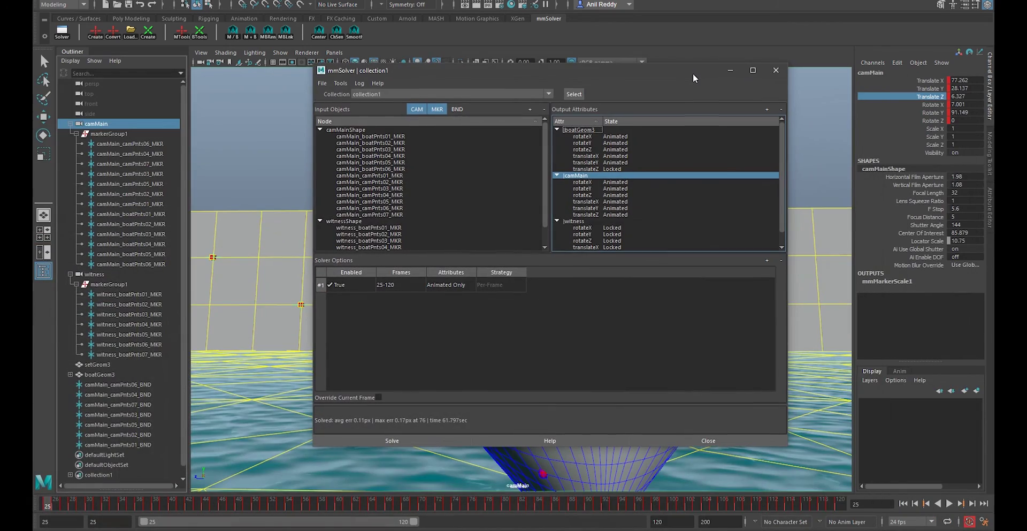